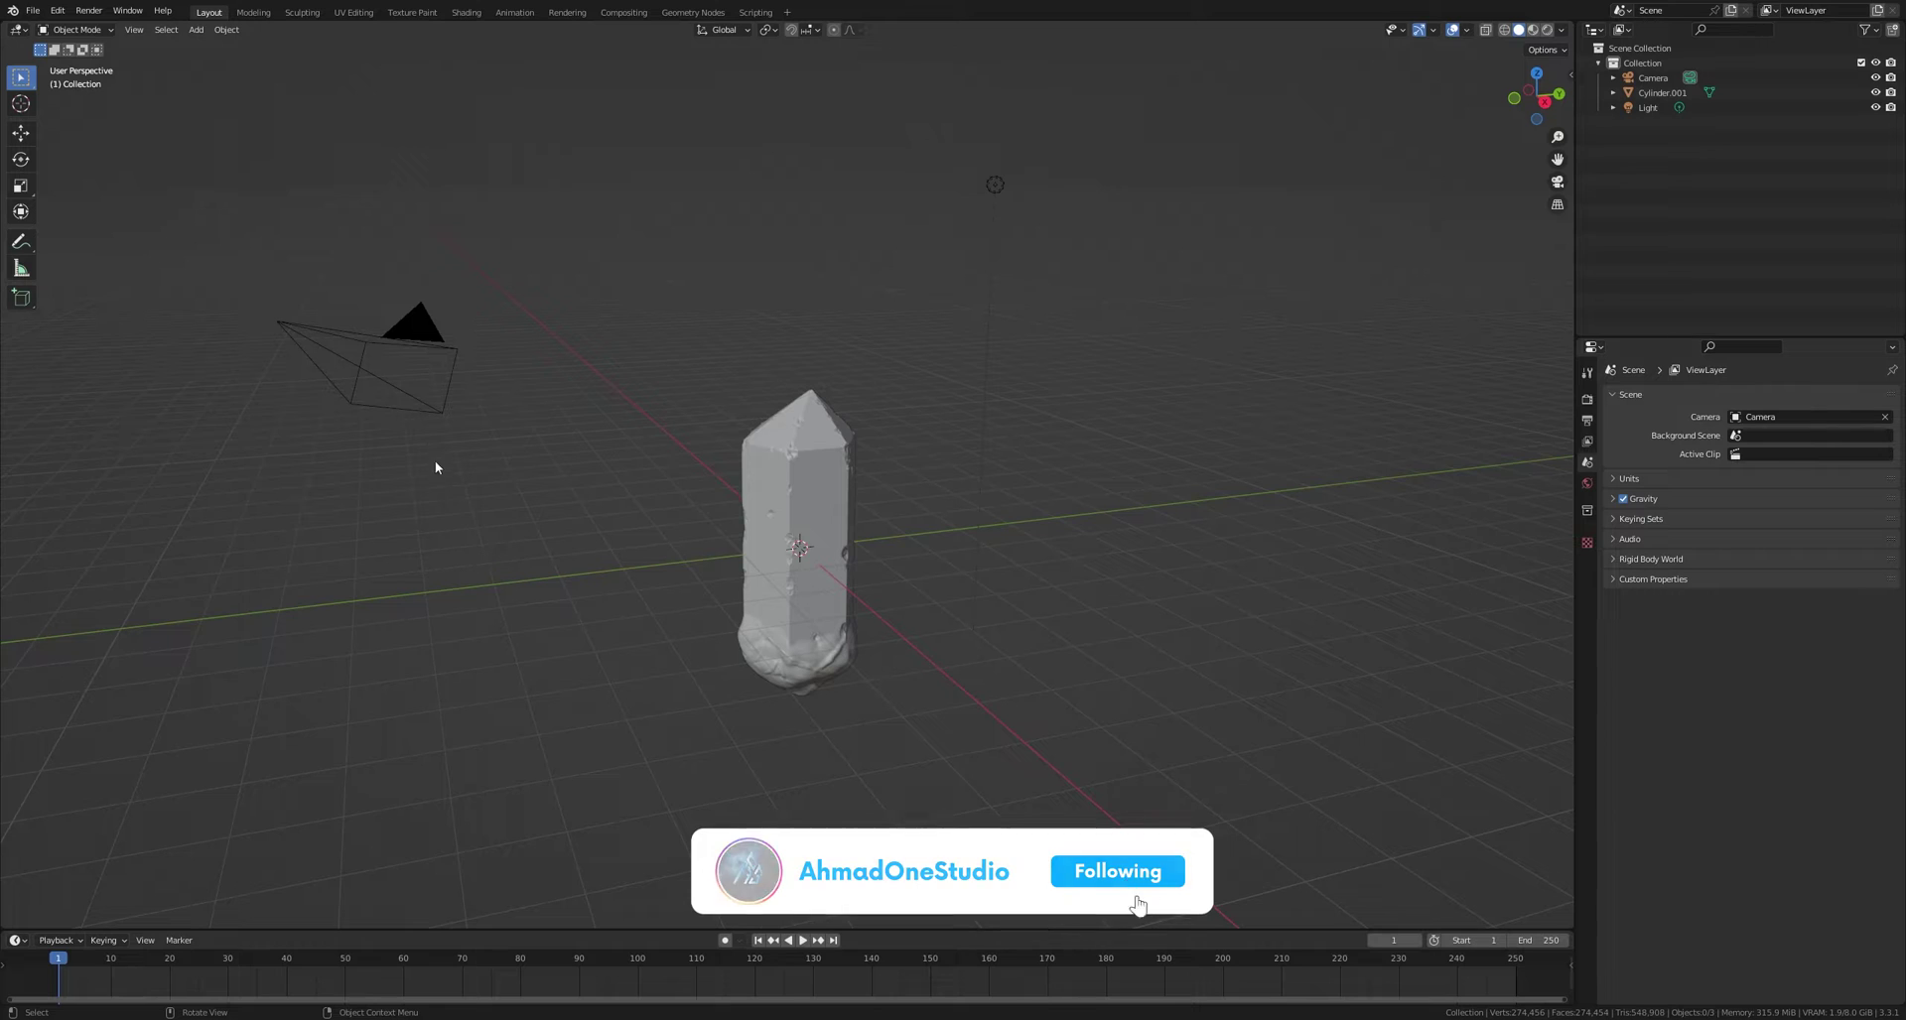
Step: Save the file and set the render engine to Cycles with GPU Compute as the device
{"action": "left_click", "coordinate": [364, 345]}
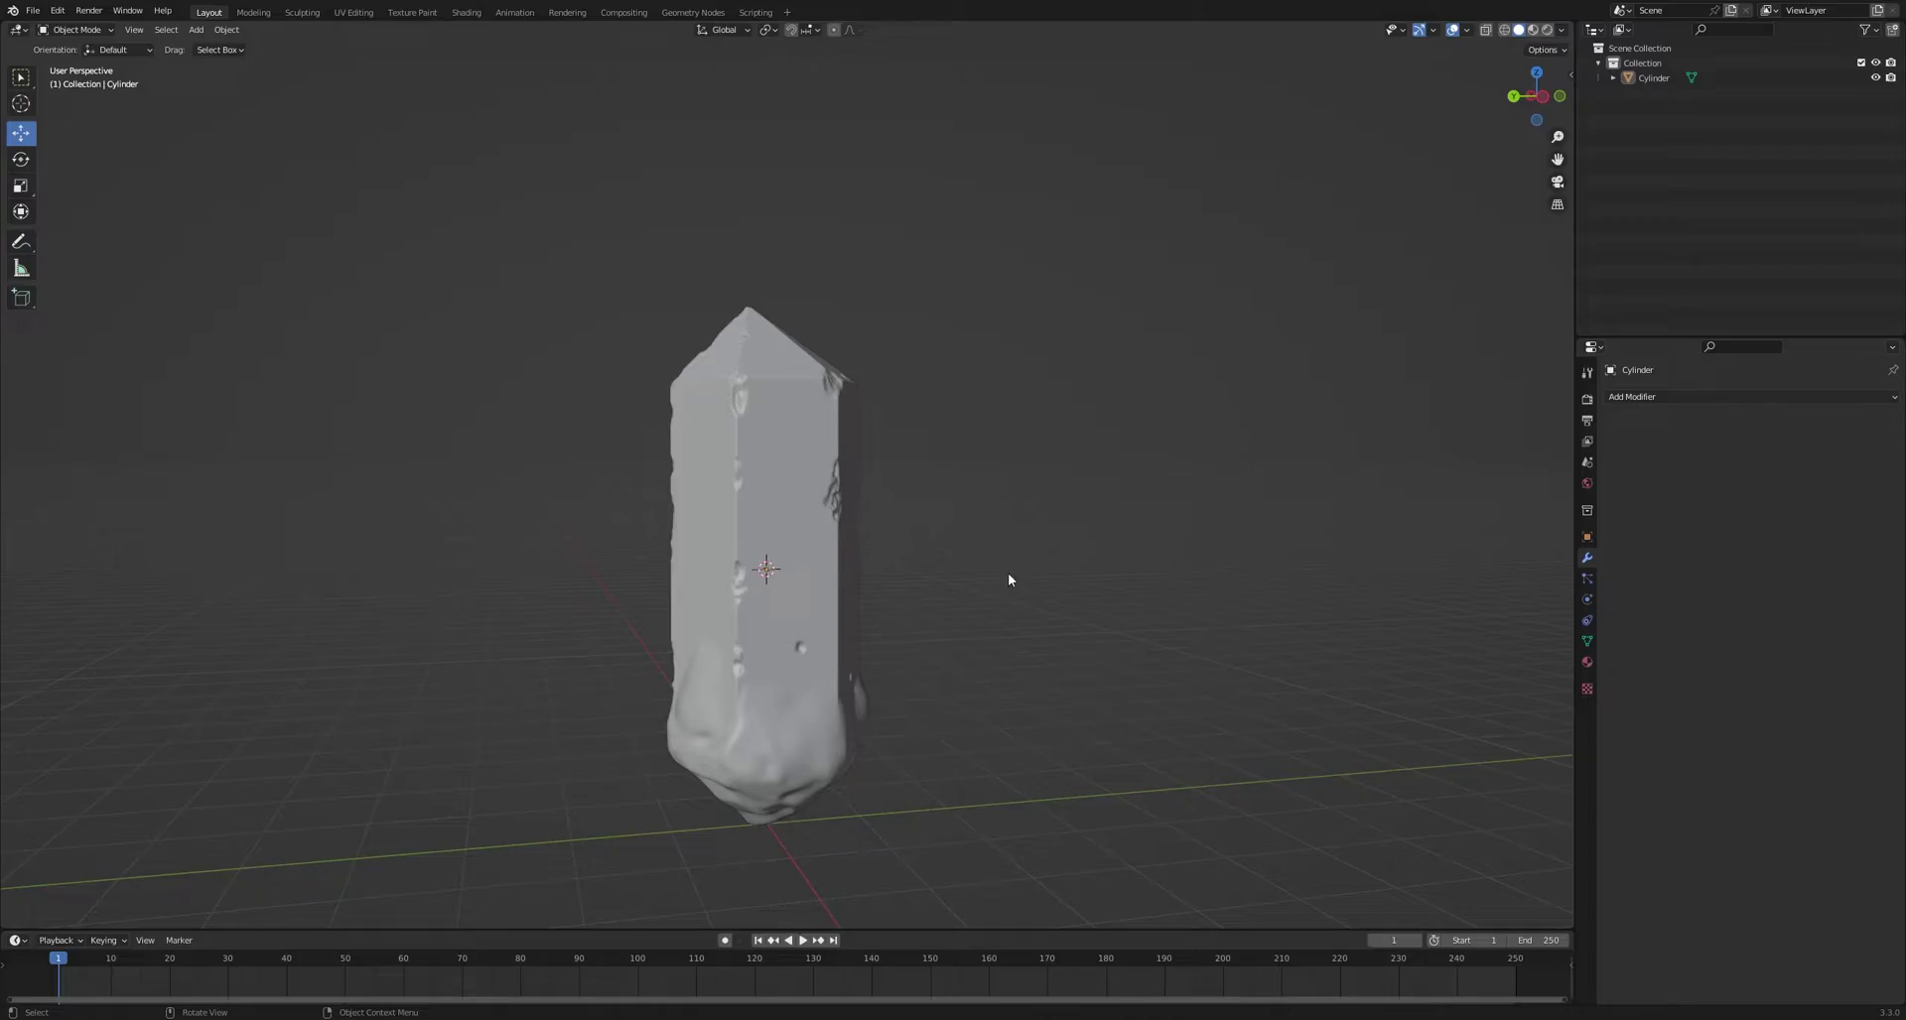
{"action": "key", "text": "ctrl+s"}
{"action": "left_click", "coordinate": [1588, 373]}
{"action": "left_click", "coordinate": [1588, 398]}
{"action": "left_click", "coordinate": [1760, 397]}
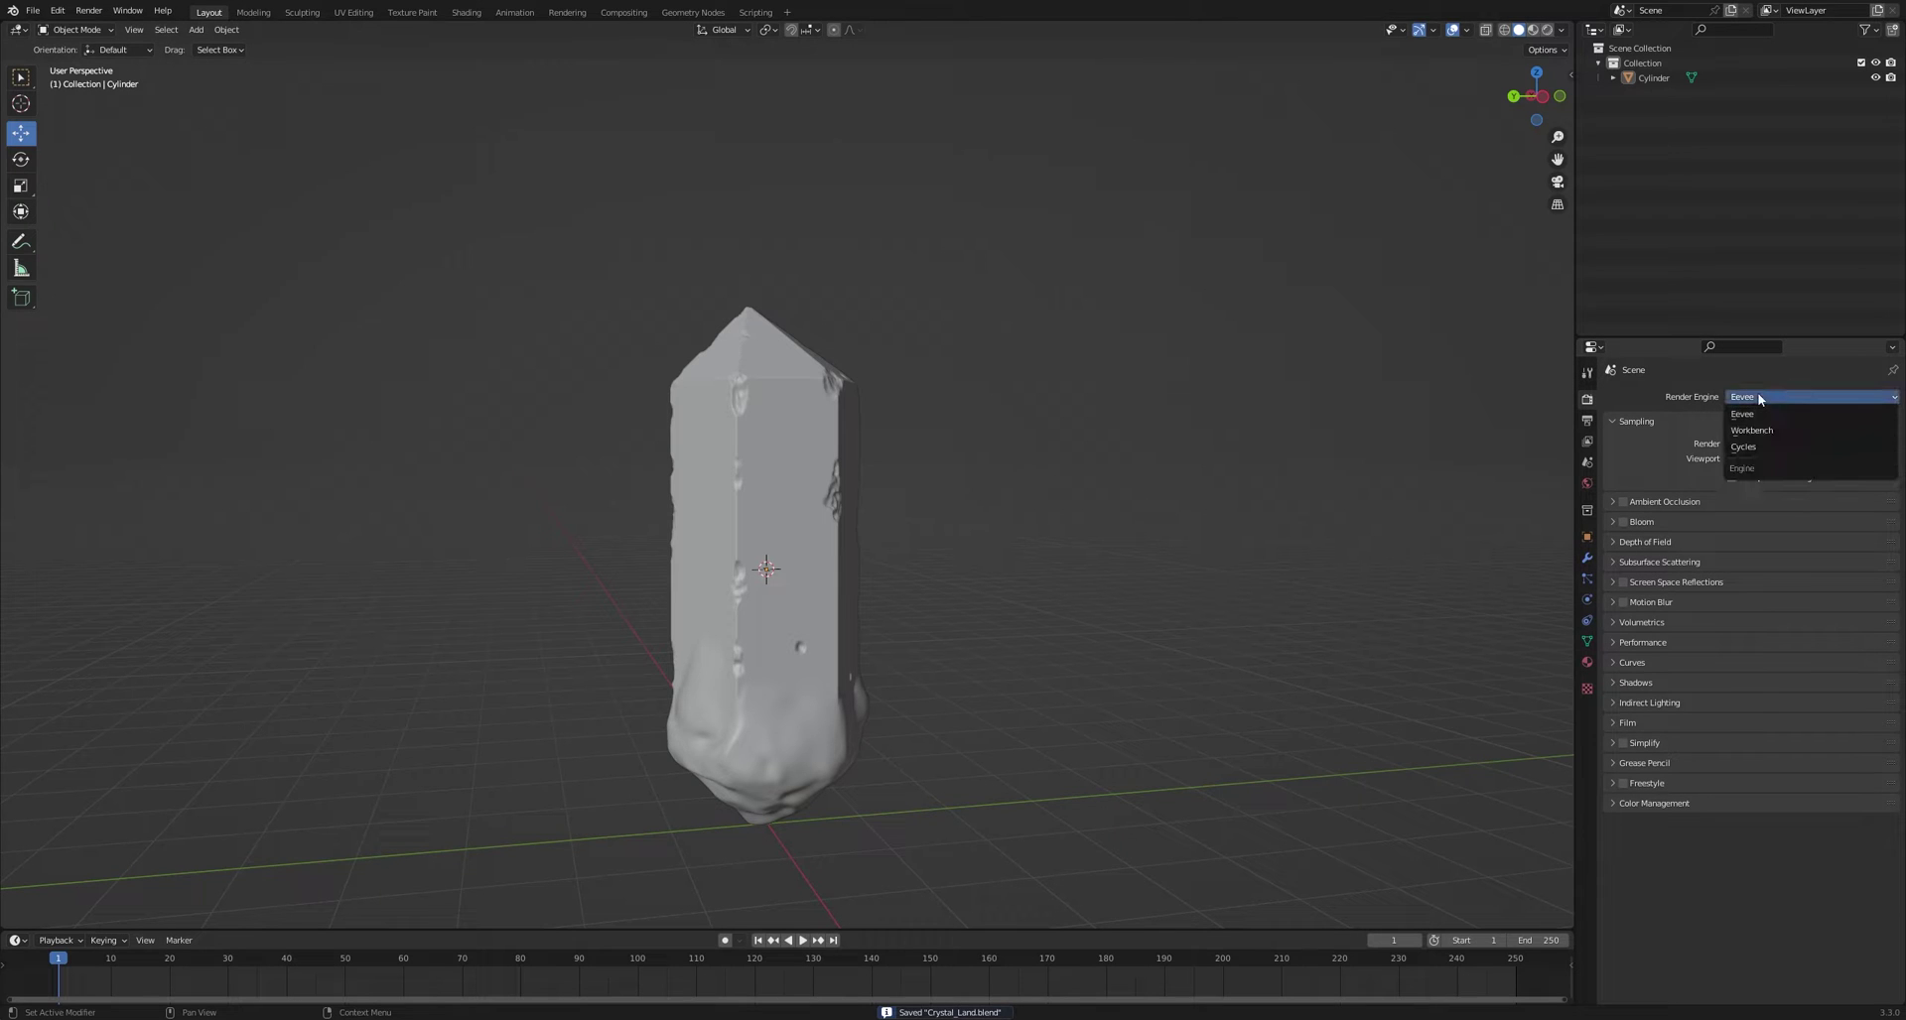
{"action": "left_click", "coordinate": [1744, 447]}
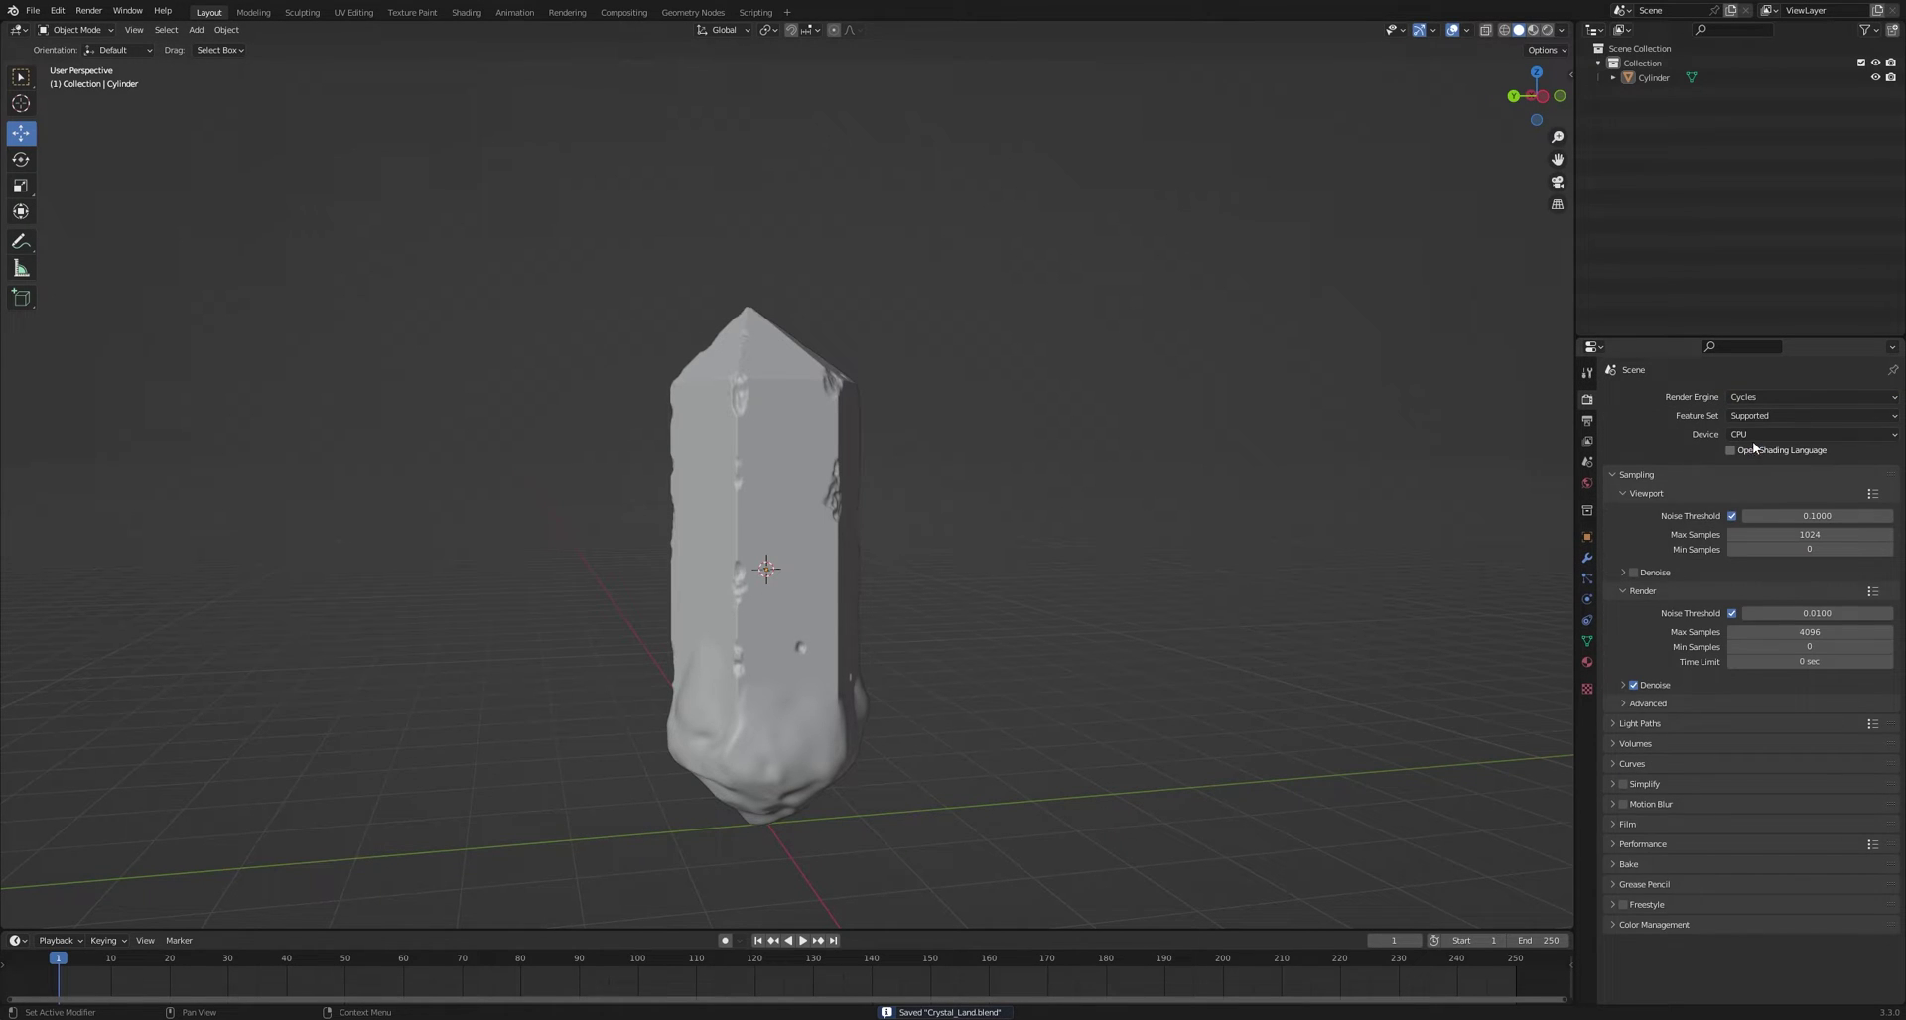
{"action": "left_click", "coordinate": [1771, 432]}
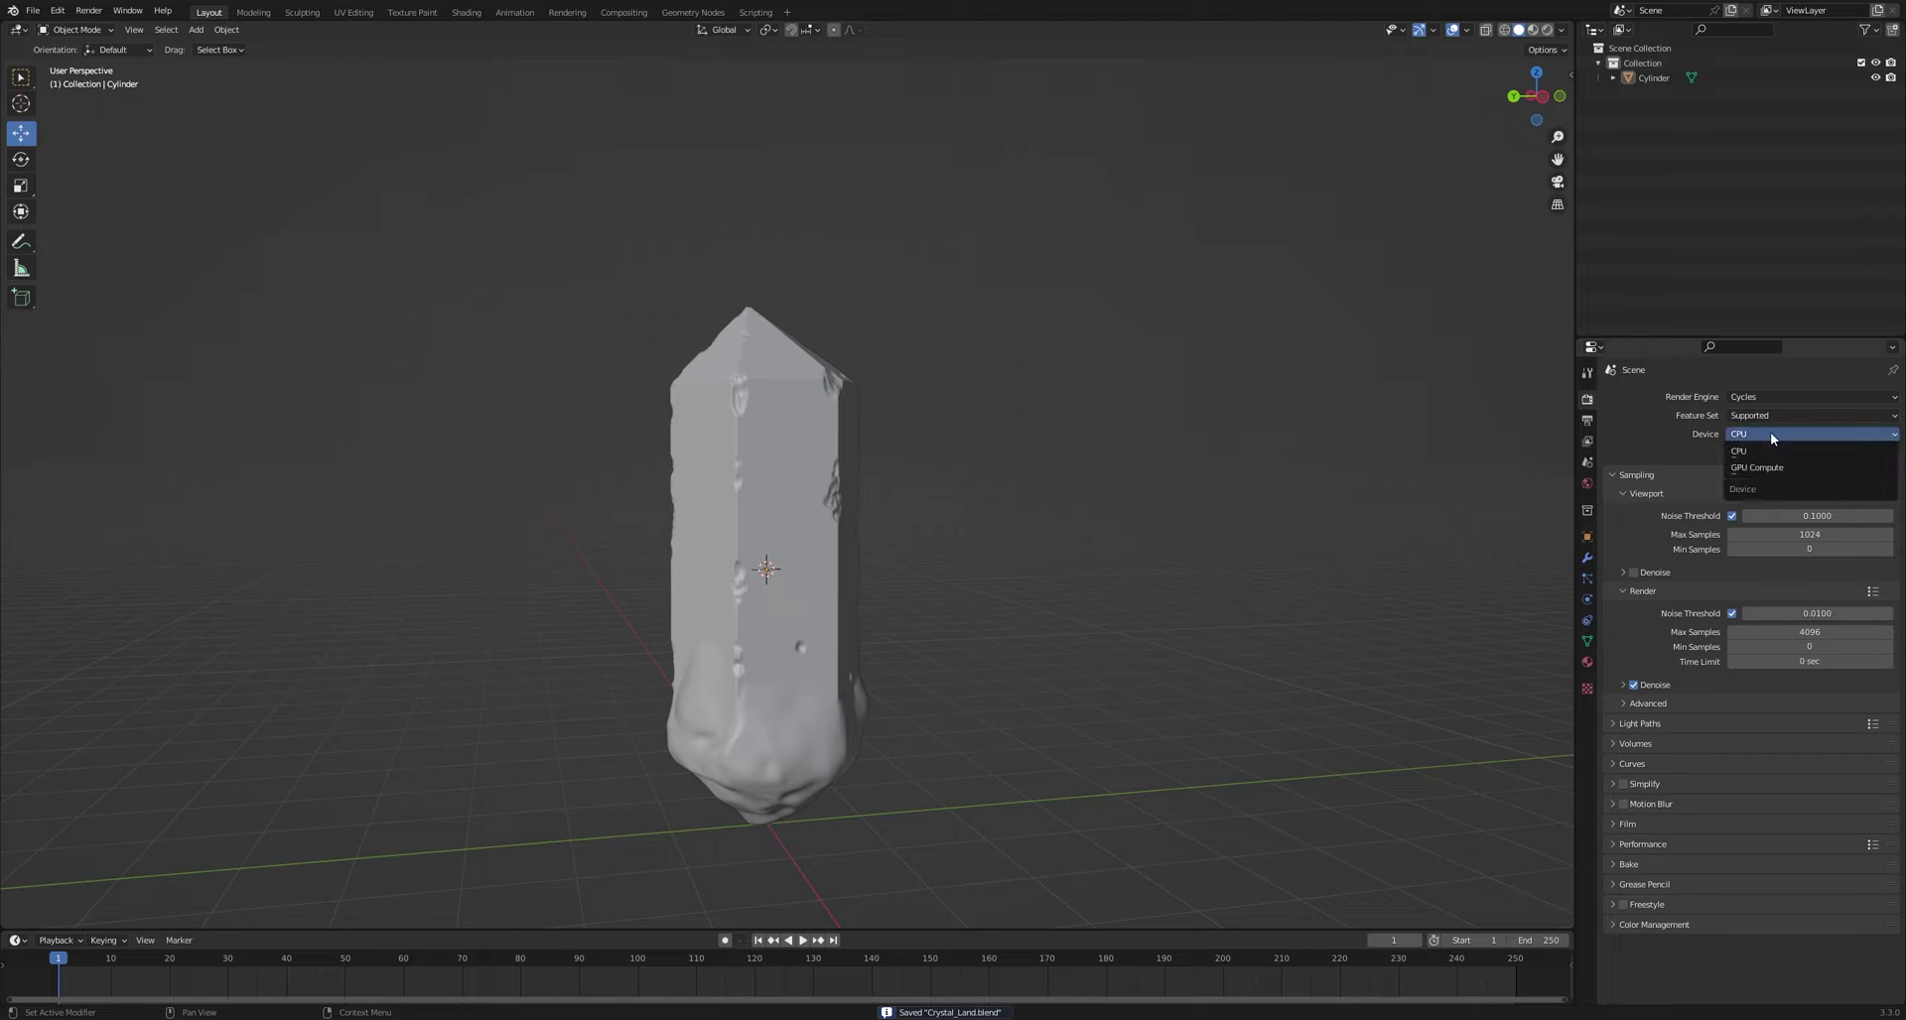
{"action": "left_click", "coordinate": [1771, 468]}
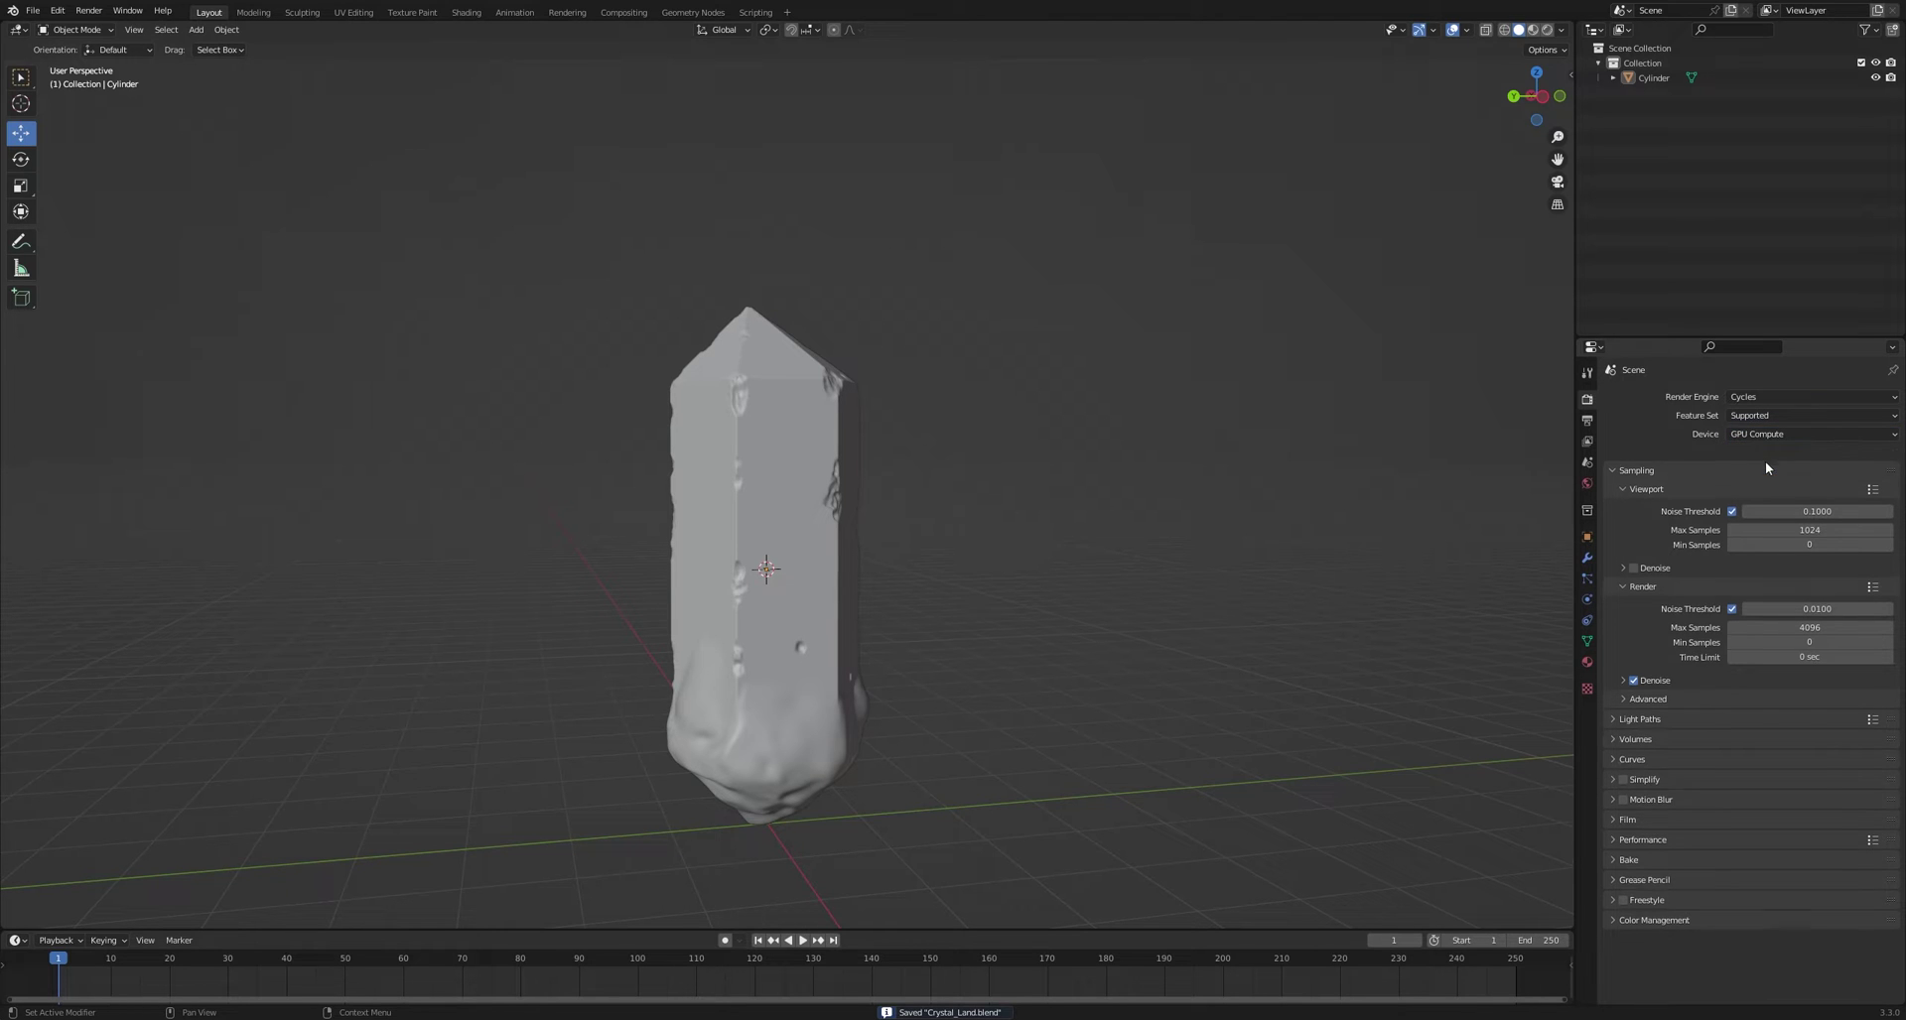
Step: Split the 3D viewport vertically, select the crystal, and turn the new area into a Shader Editor
{"action": "right_click", "coordinate": [803, 20]}
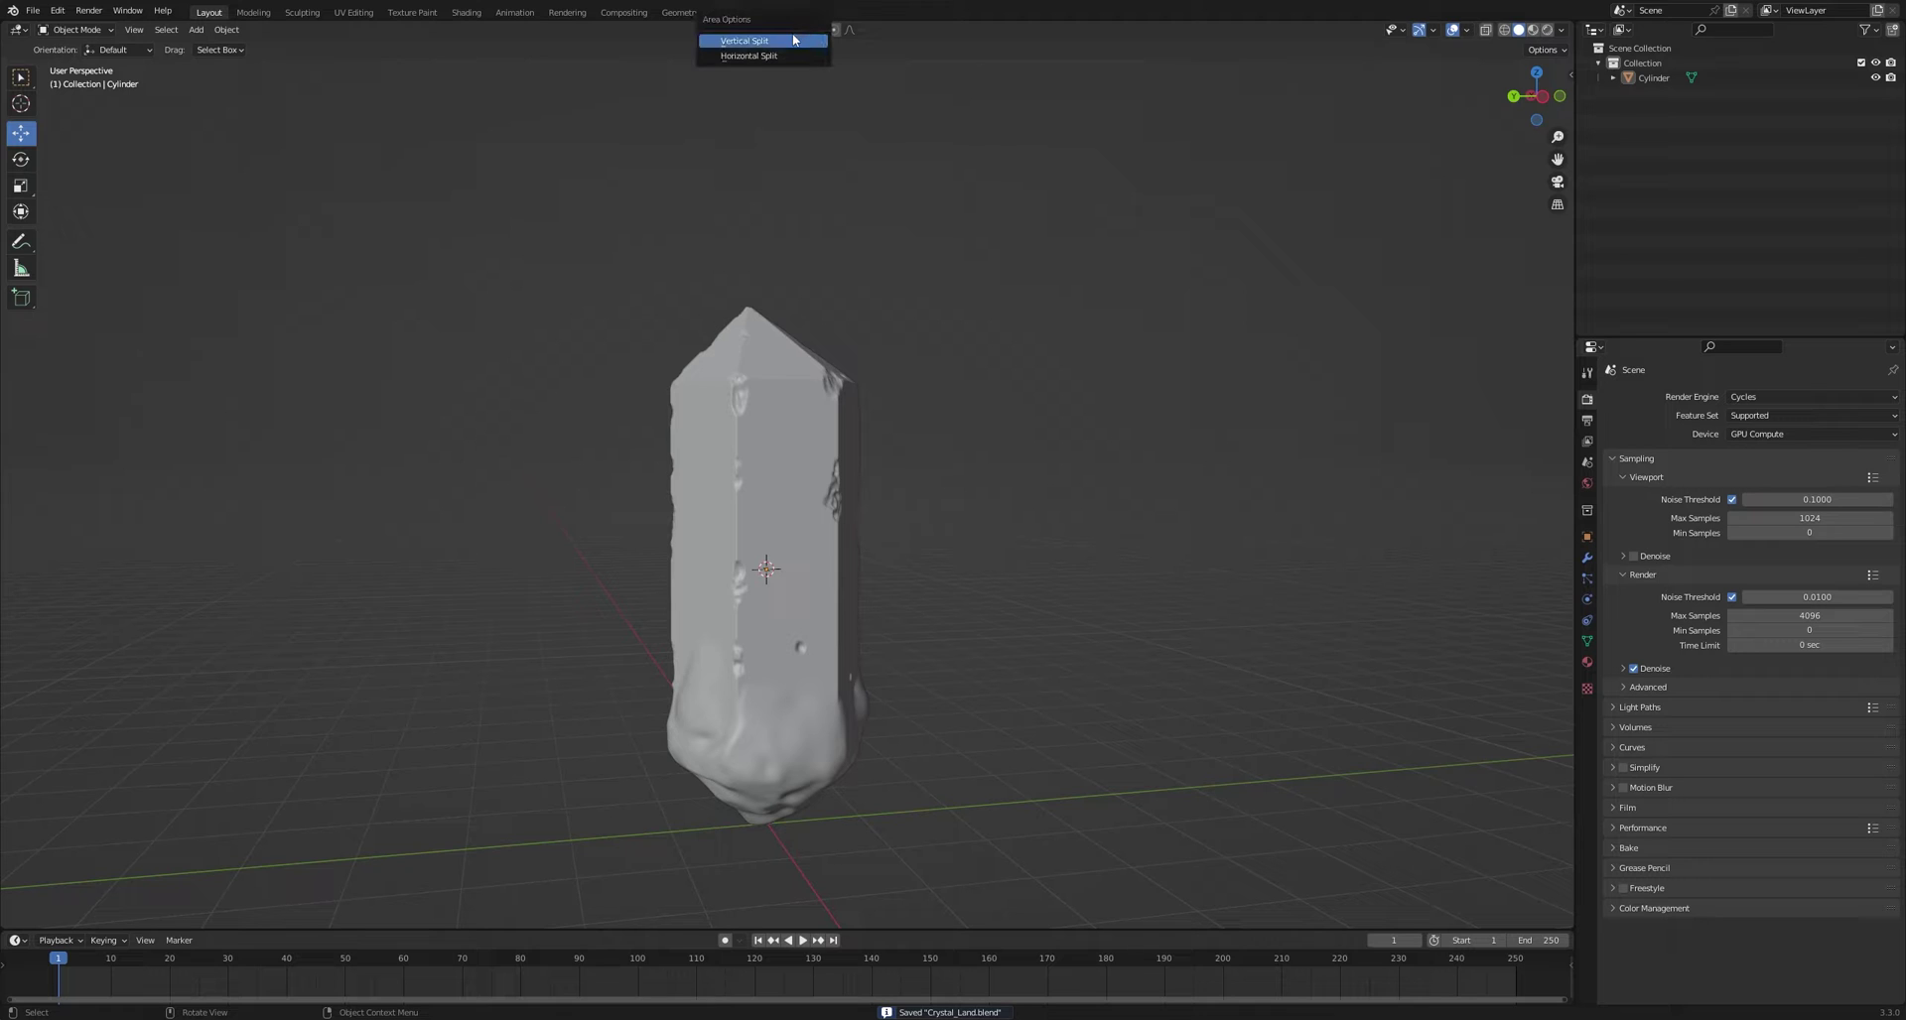
{"action": "left_click", "coordinate": [793, 41]}
{"action": "left_click", "coordinate": [800, 148]}
{"action": "key", "text": "a"}
{"action": "left_click", "coordinate": [819, 30]}
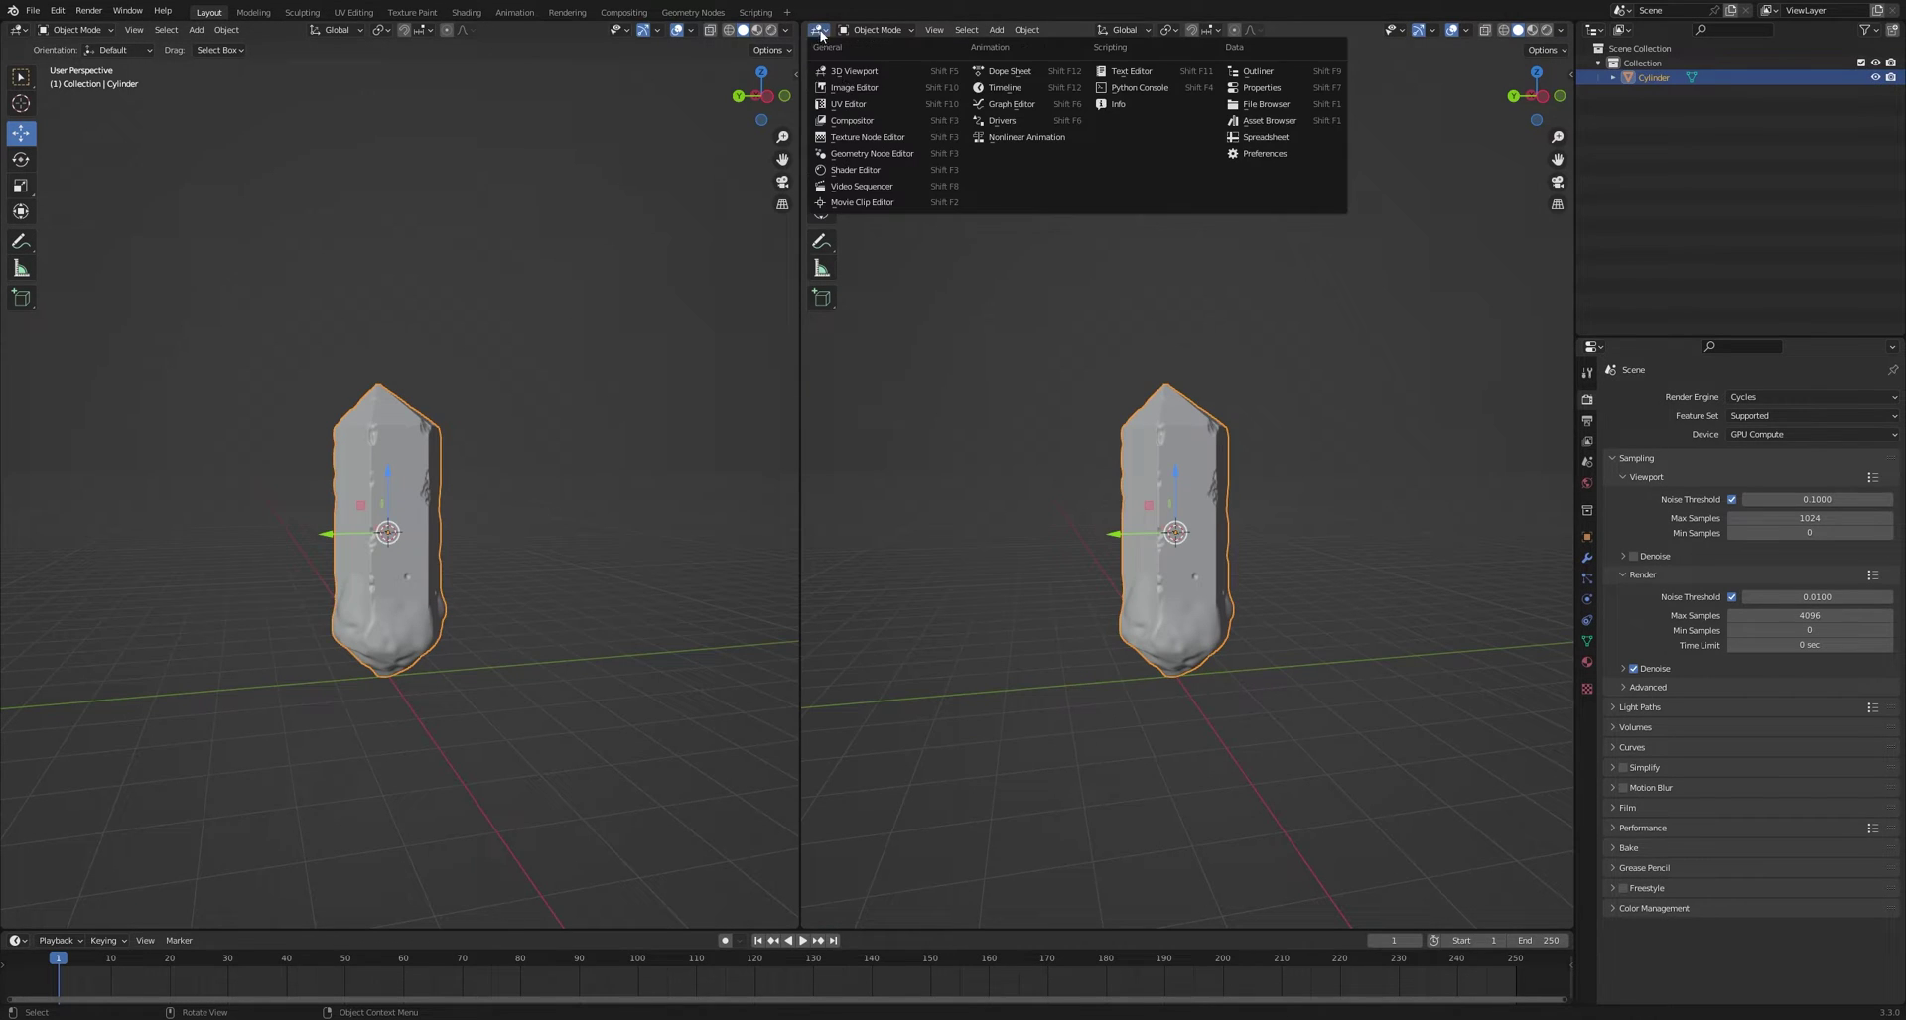
{"action": "left_click", "coordinate": [860, 169]}
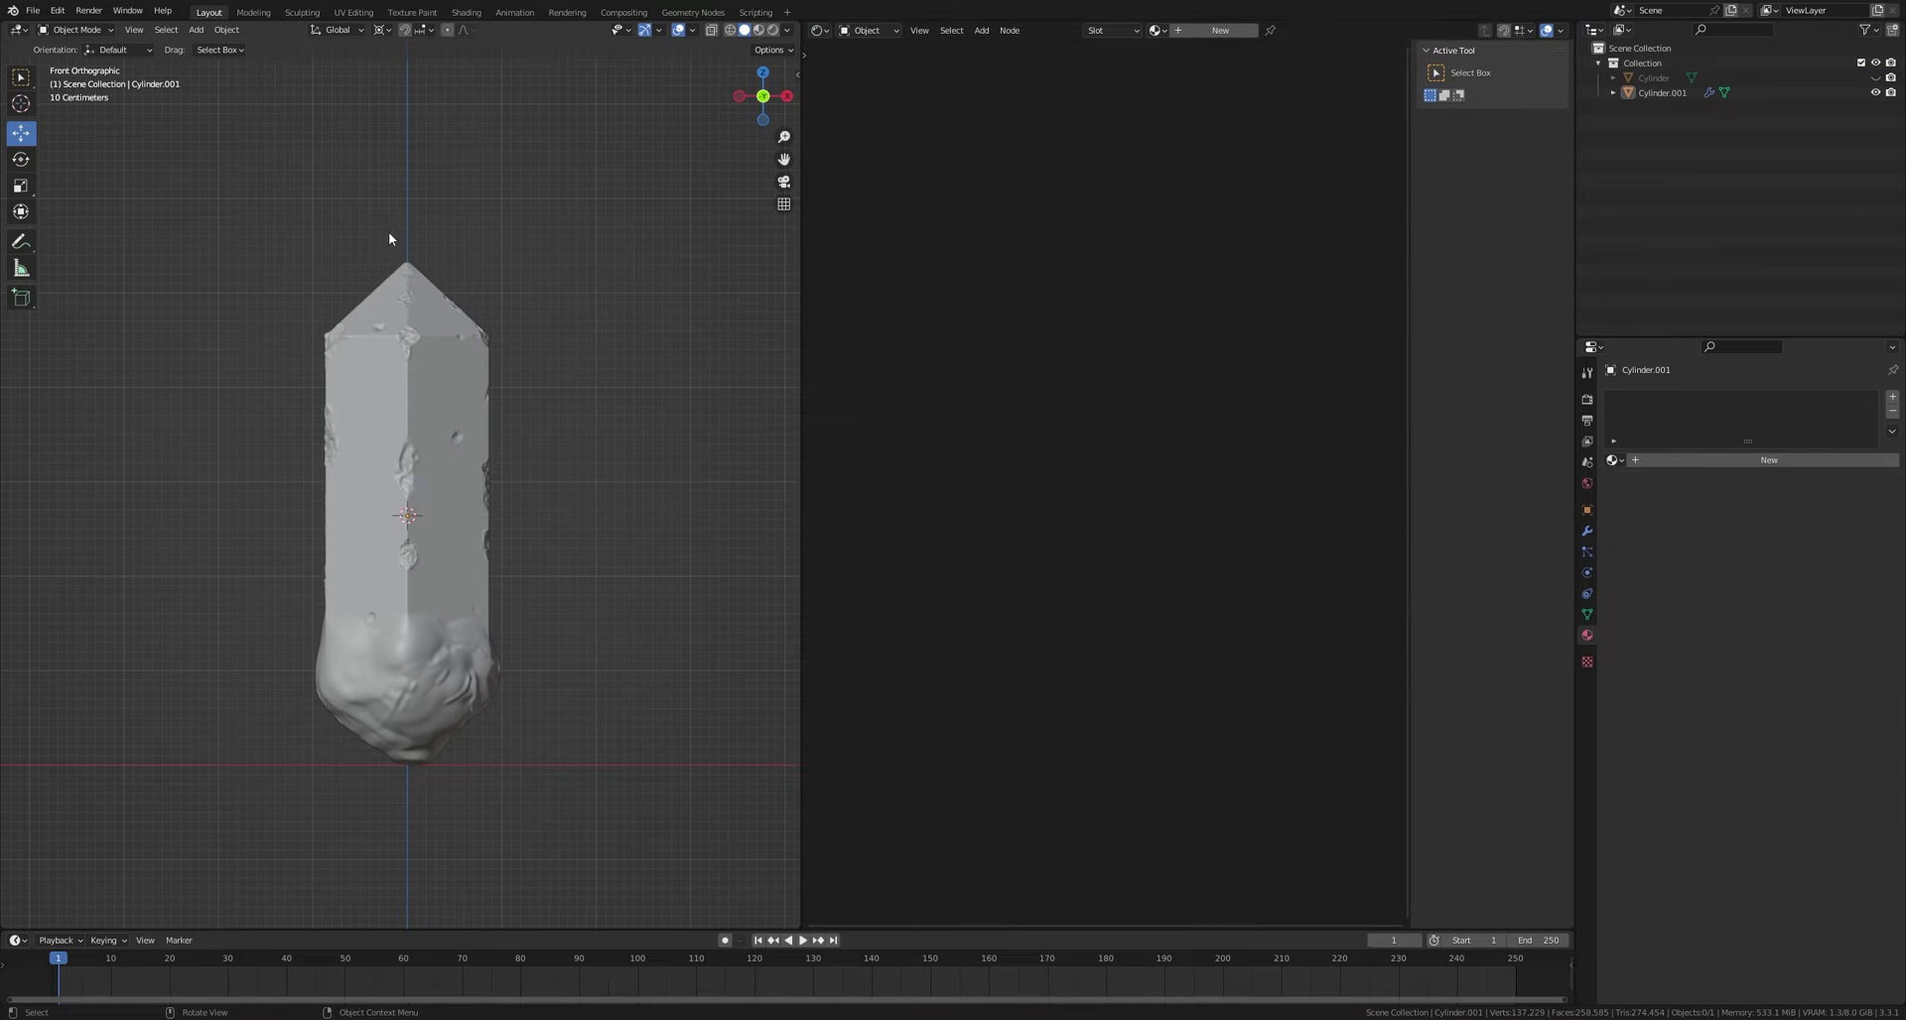
Step: Switch the viewport to rendered shading and show the World nodes in a widened Shader Editor
{"action": "left_click", "coordinate": [773, 32]}
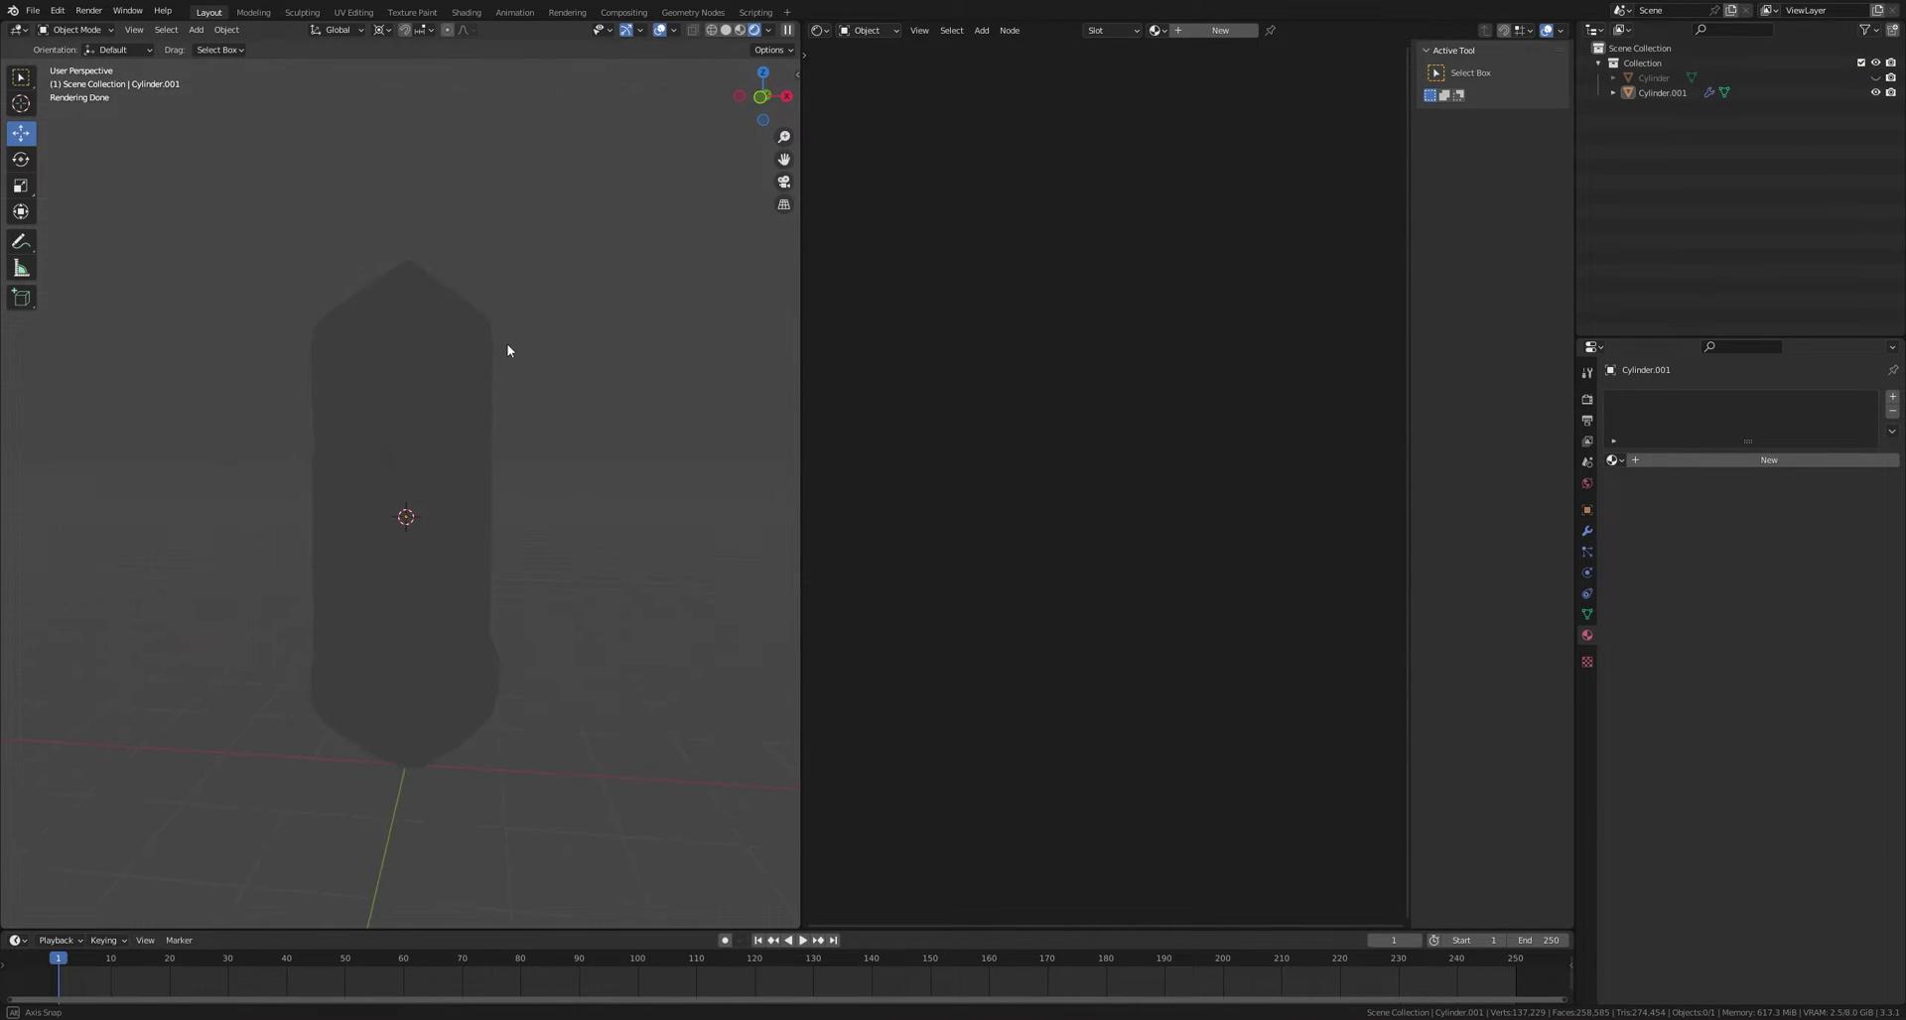
{"action": "left_click", "coordinate": [870, 31]}
{"action": "left_click", "coordinate": [871, 65]}
{"action": "left_click", "coordinate": [1068, 502]}
{"action": "left_click_drag", "start_coordinate": [801, 501], "coordinate": [553, 502]}
{"action": "middle_click_drag", "start_coordinate": [936, 502], "coordinate": [1035, 498]}
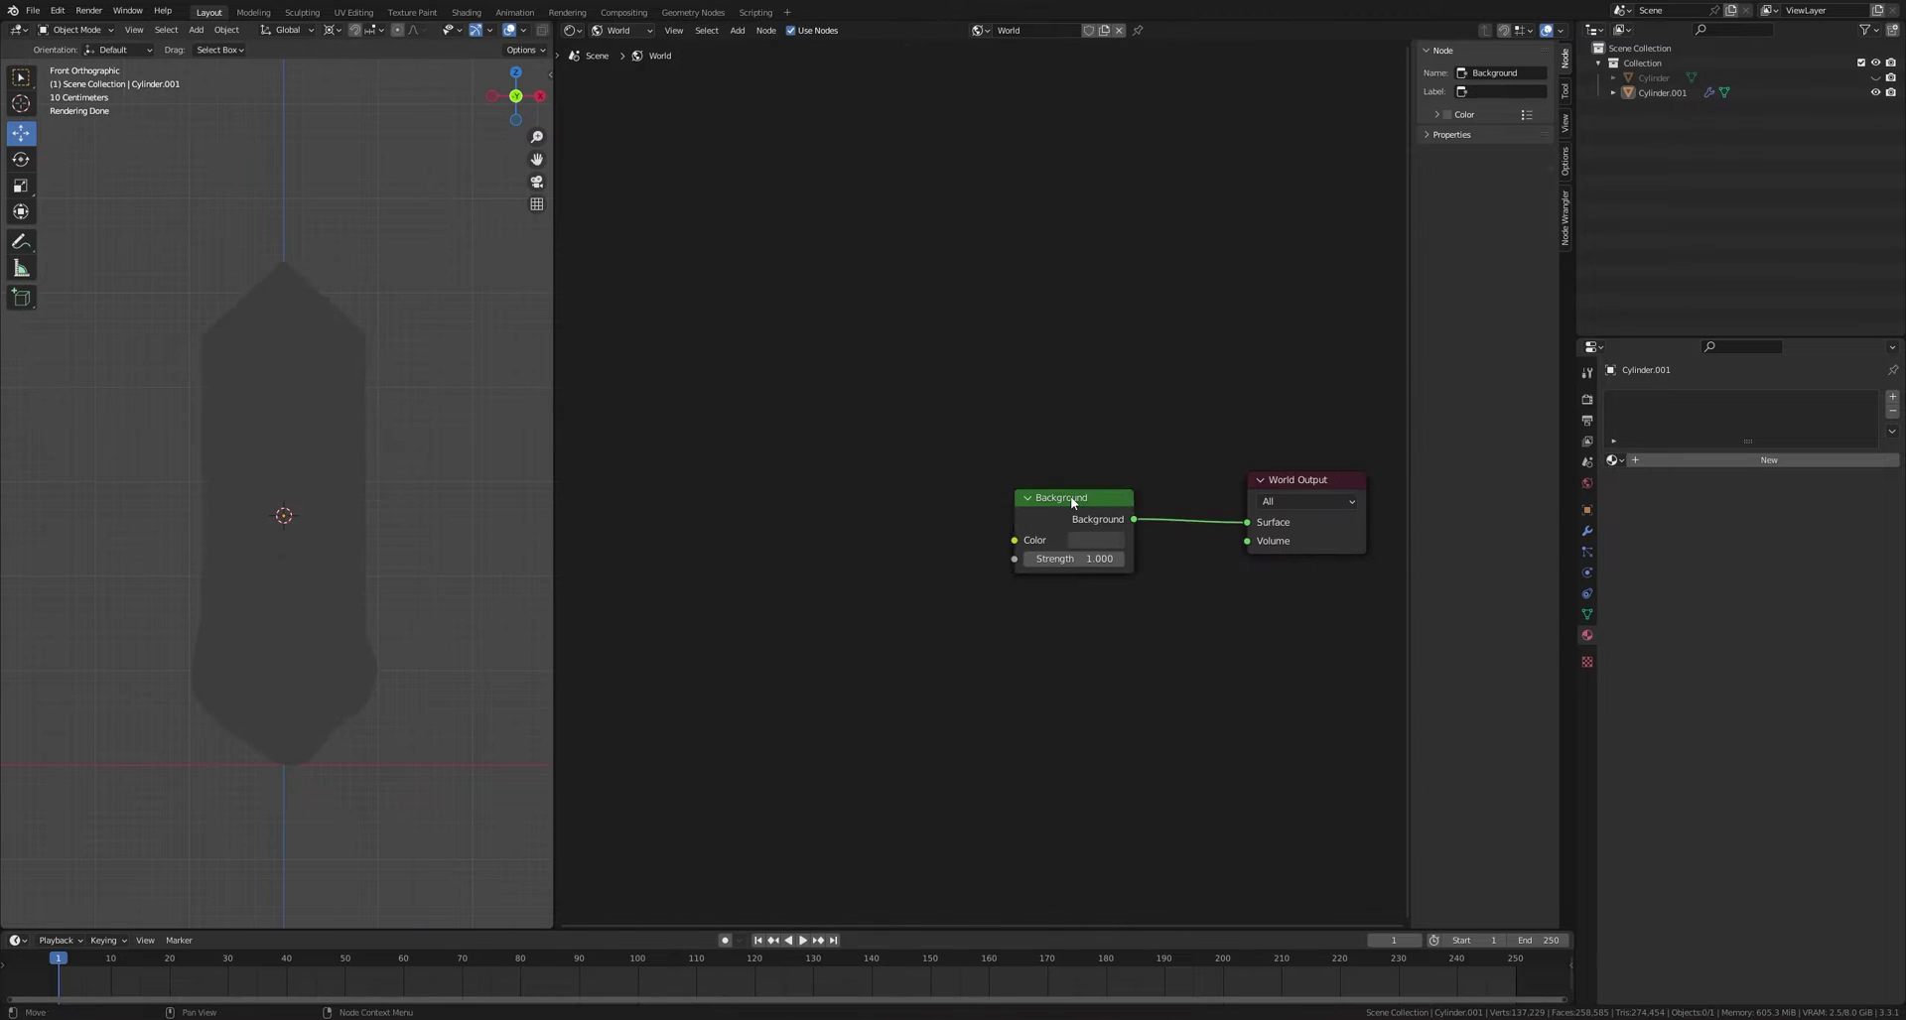
Step: Add an Environment Texture setup with Mapping and Texture Coordinate nodes to the world's Background node
{"action": "key", "text": "ctrl+t"}
{"action": "left_click", "coordinate": [804, 459]}
{"action": "middle_click_drag", "start_coordinate": [844, 501], "coordinate": [1092, 444]}
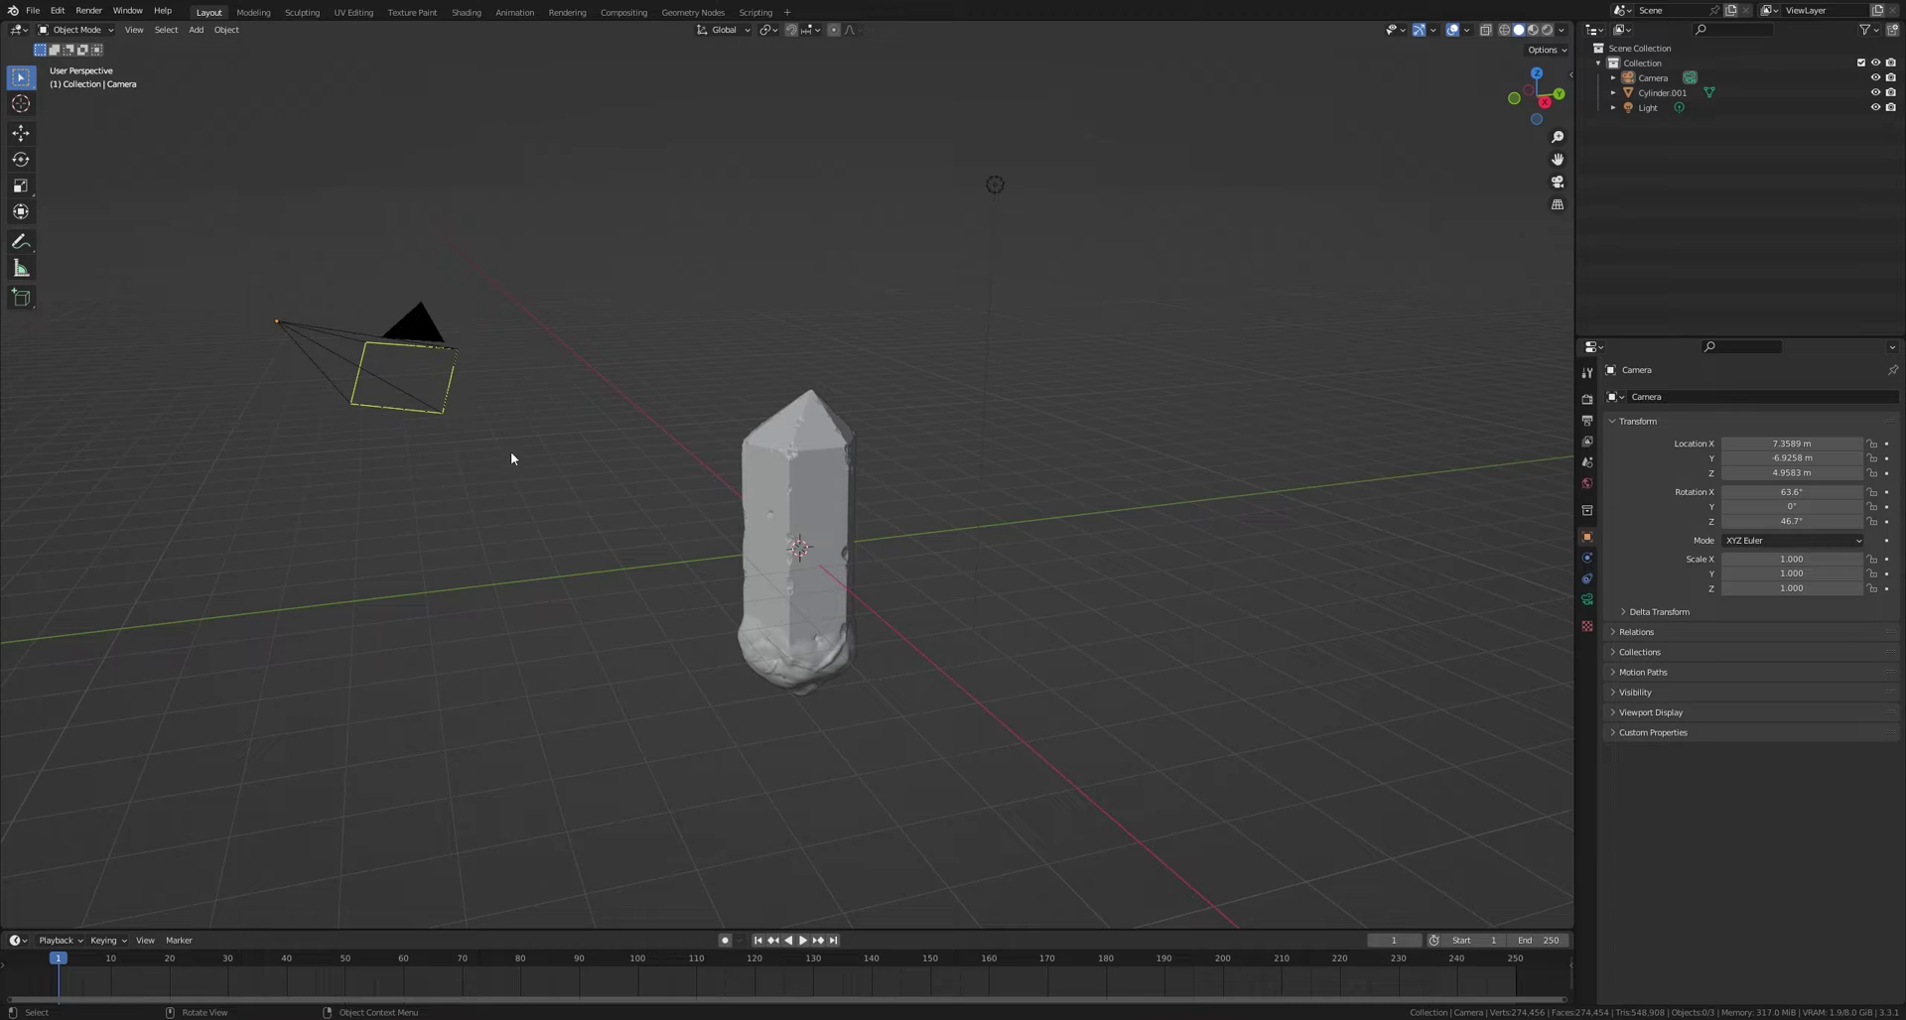
Step: Look up the Node Wrangler add-on in the preferences by searching the add-ons for "node"
{"action": "left_click", "coordinate": [57, 10]}
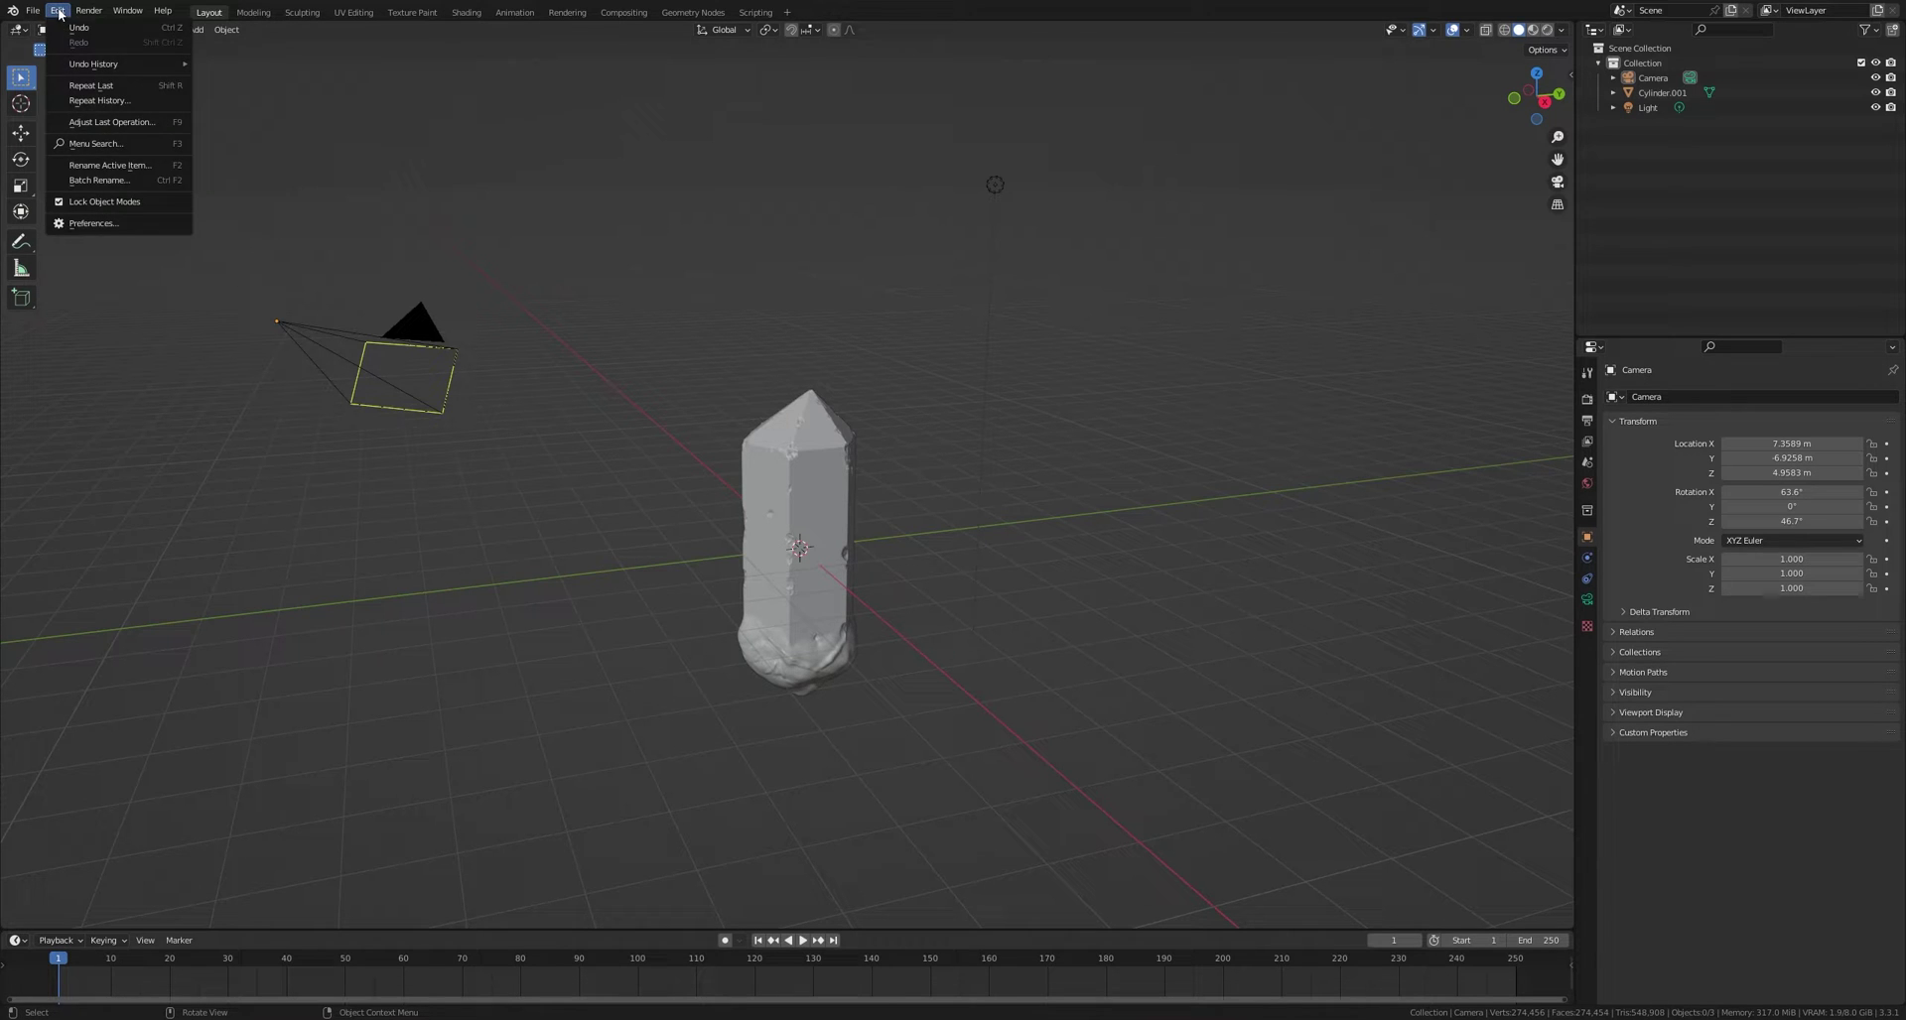
{"action": "left_click", "coordinate": [97, 224]}
{"action": "left_click", "coordinate": [64, 172]}
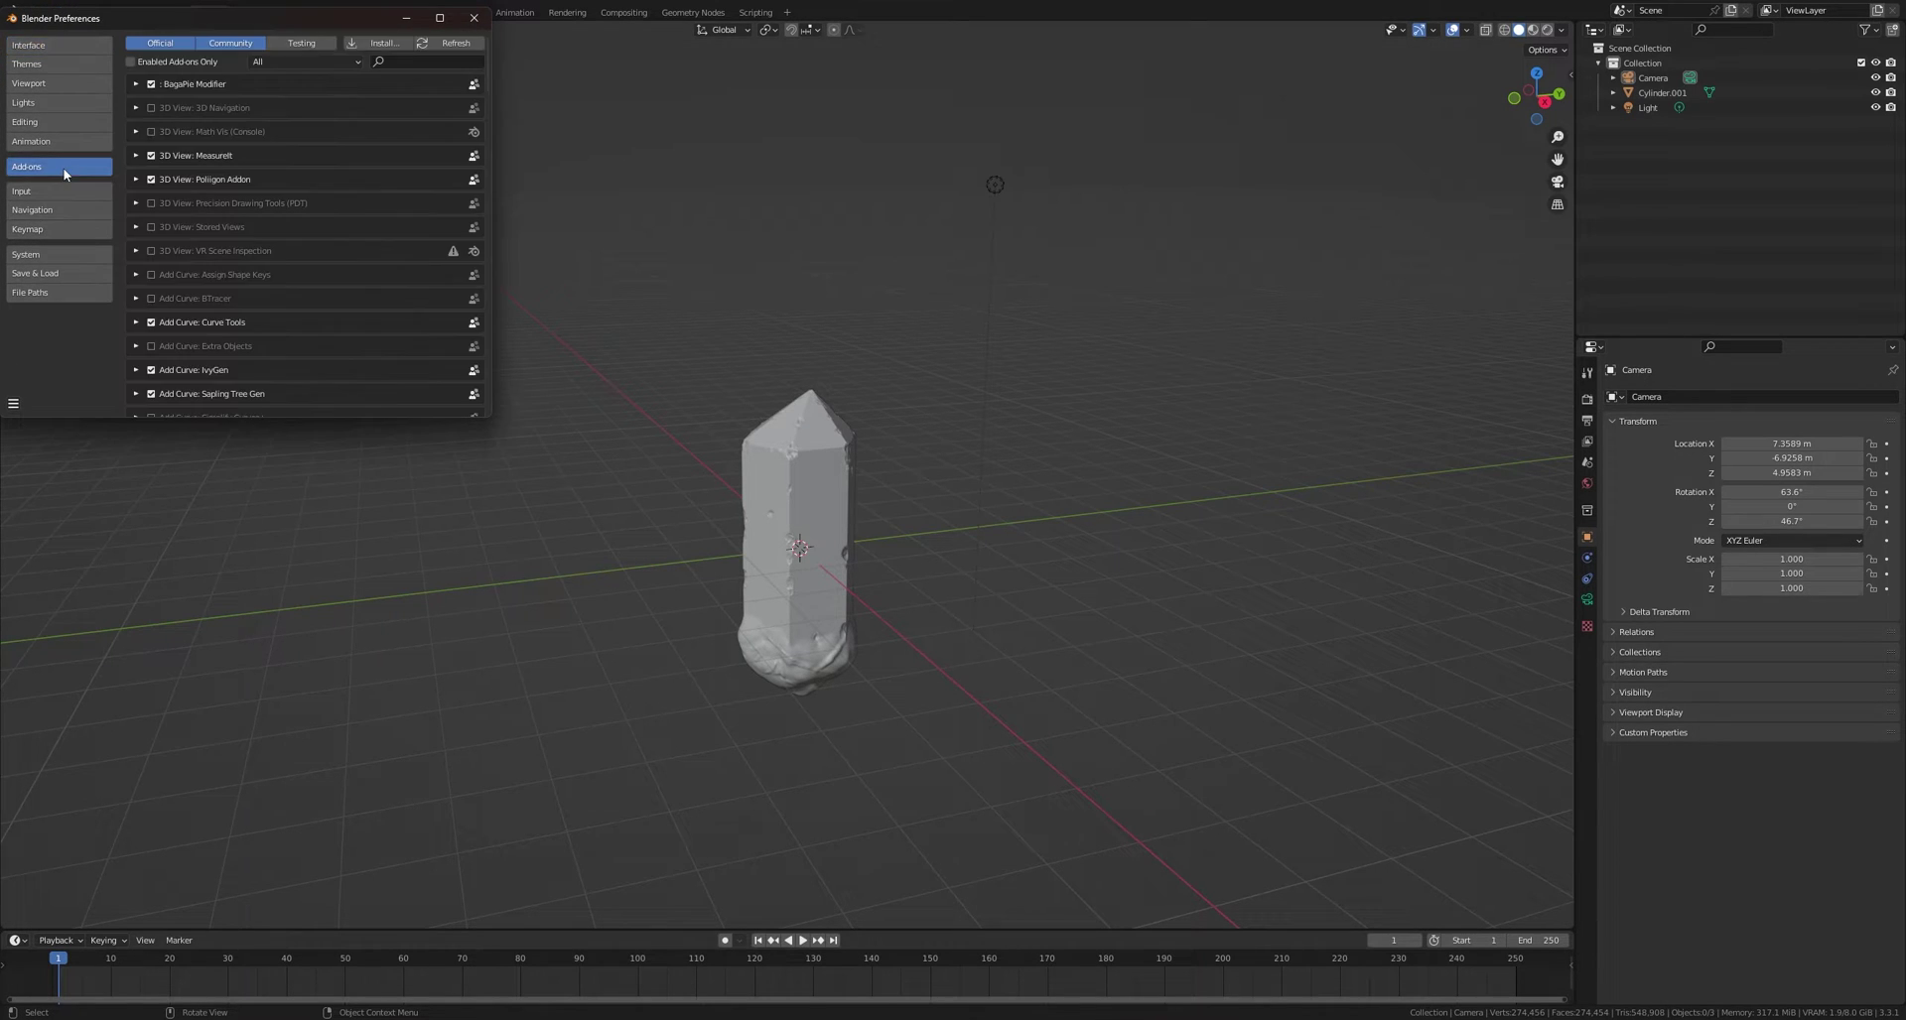
{"action": "type", "text": "node"}
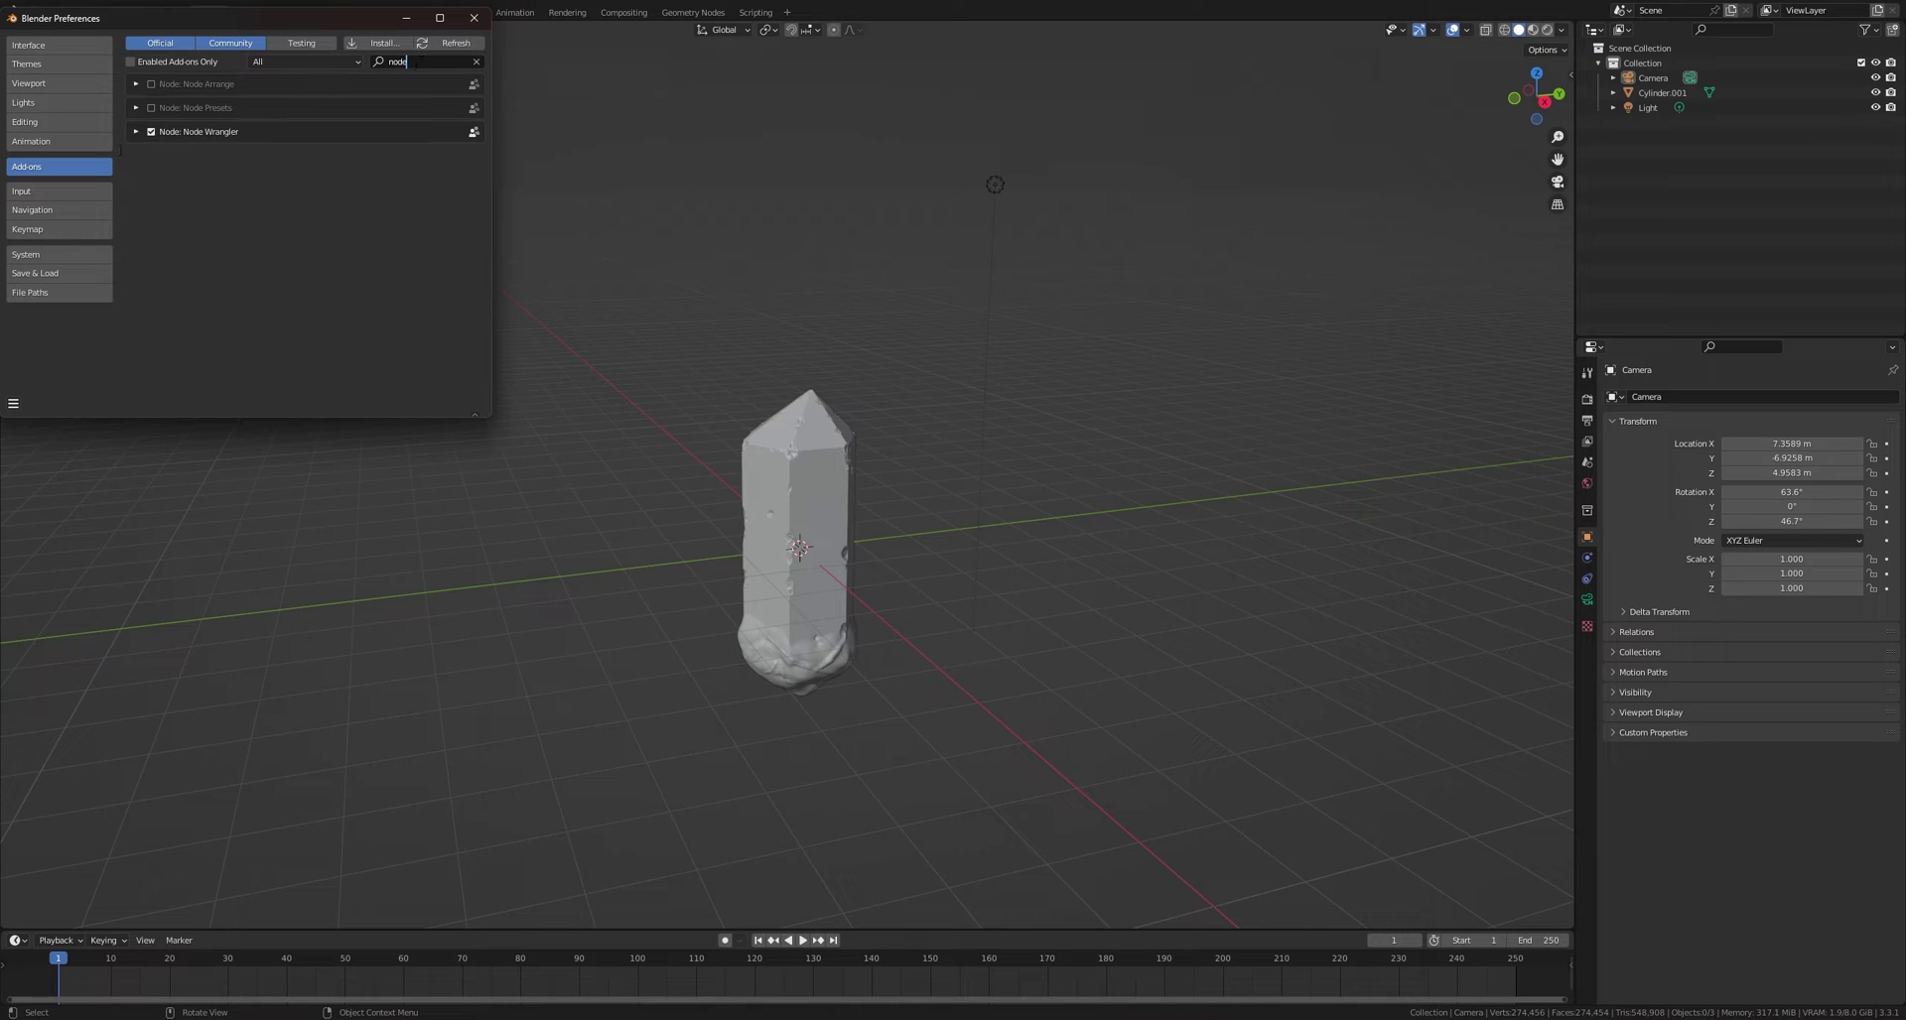
{"action": "left_click", "coordinate": [13, 403]}
{"action": "left_click", "coordinate": [39, 365]}
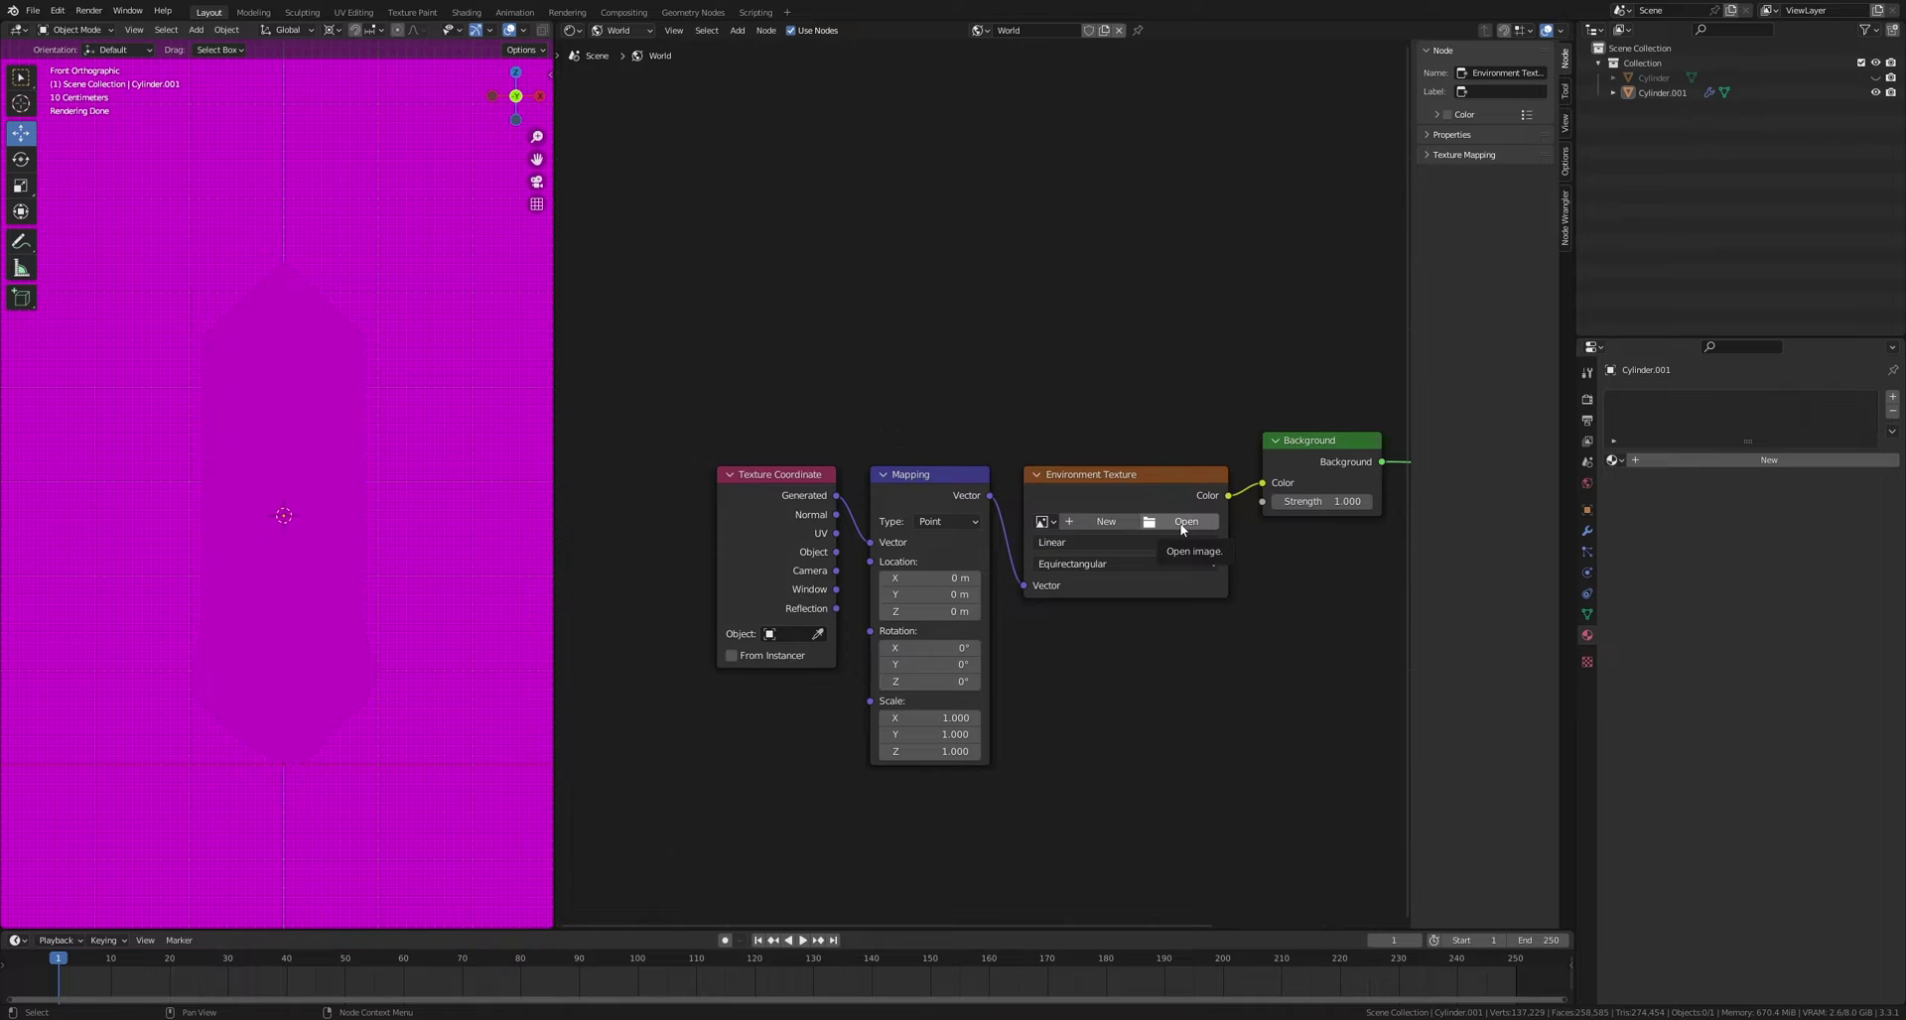
Step: Load cape_hill_4k.hdr into the world's Environment Texture, view the crystal from the front, and save the file
{"action": "left_click", "coordinate": [1182, 522]}
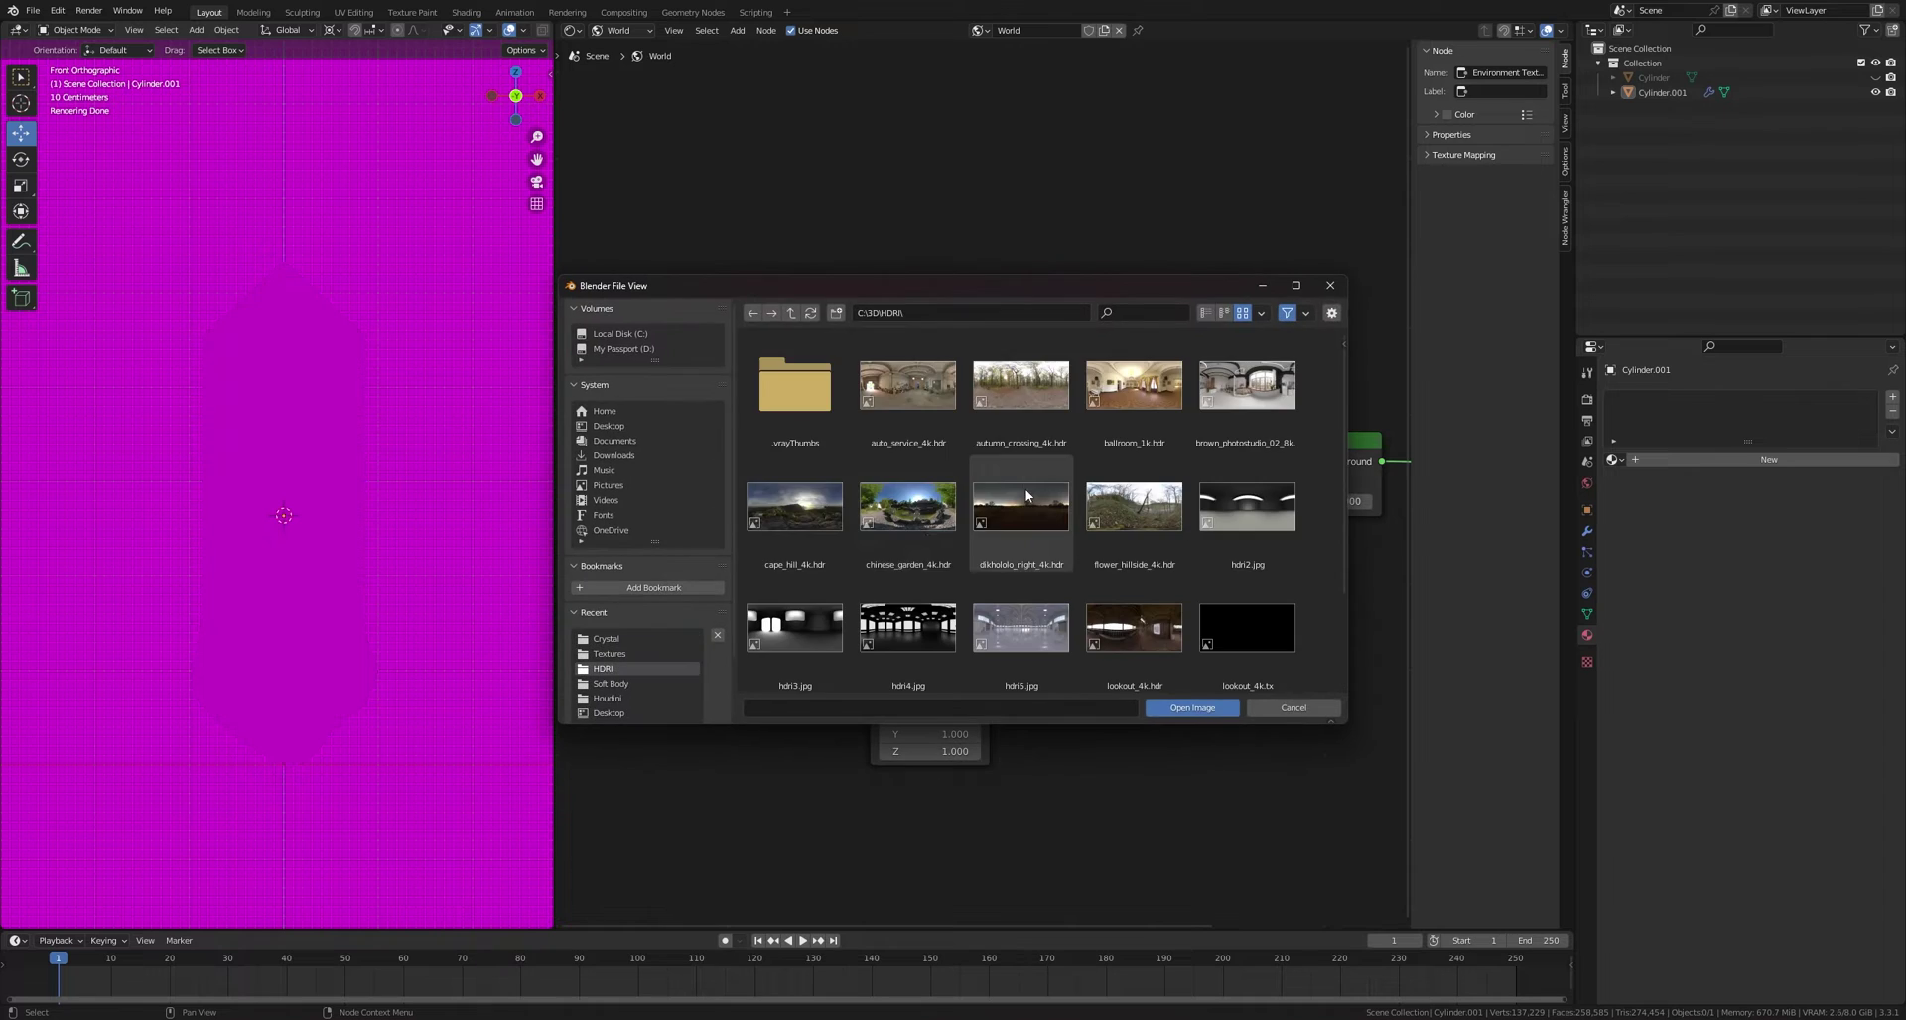
{"action": "double_click", "coordinate": [814, 528]}
{"action": "middle_click_drag", "start_coordinate": [1150, 747], "coordinate": [1009, 760]}
{"action": "middle_click_drag", "start_coordinate": [328, 548], "coordinate": [419, 556]}
{"action": "scroll", "coordinate": [397, 596], "scroll_direction": "down", "scroll_amount": 4}
{"action": "key", "text": "KP_1"}
{"action": "scroll", "coordinate": [298, 844], "scroll_direction": "up", "scroll_amount": 2}
{"action": "key", "text": "ctrl+s"}
Step: Switch the Shader Editor back to object shading and create a new material on the crystal
{"action": "left_click", "coordinate": [620, 29]}
{"action": "left_click", "coordinate": [623, 48]}
{"action": "left_click", "coordinate": [273, 402]}
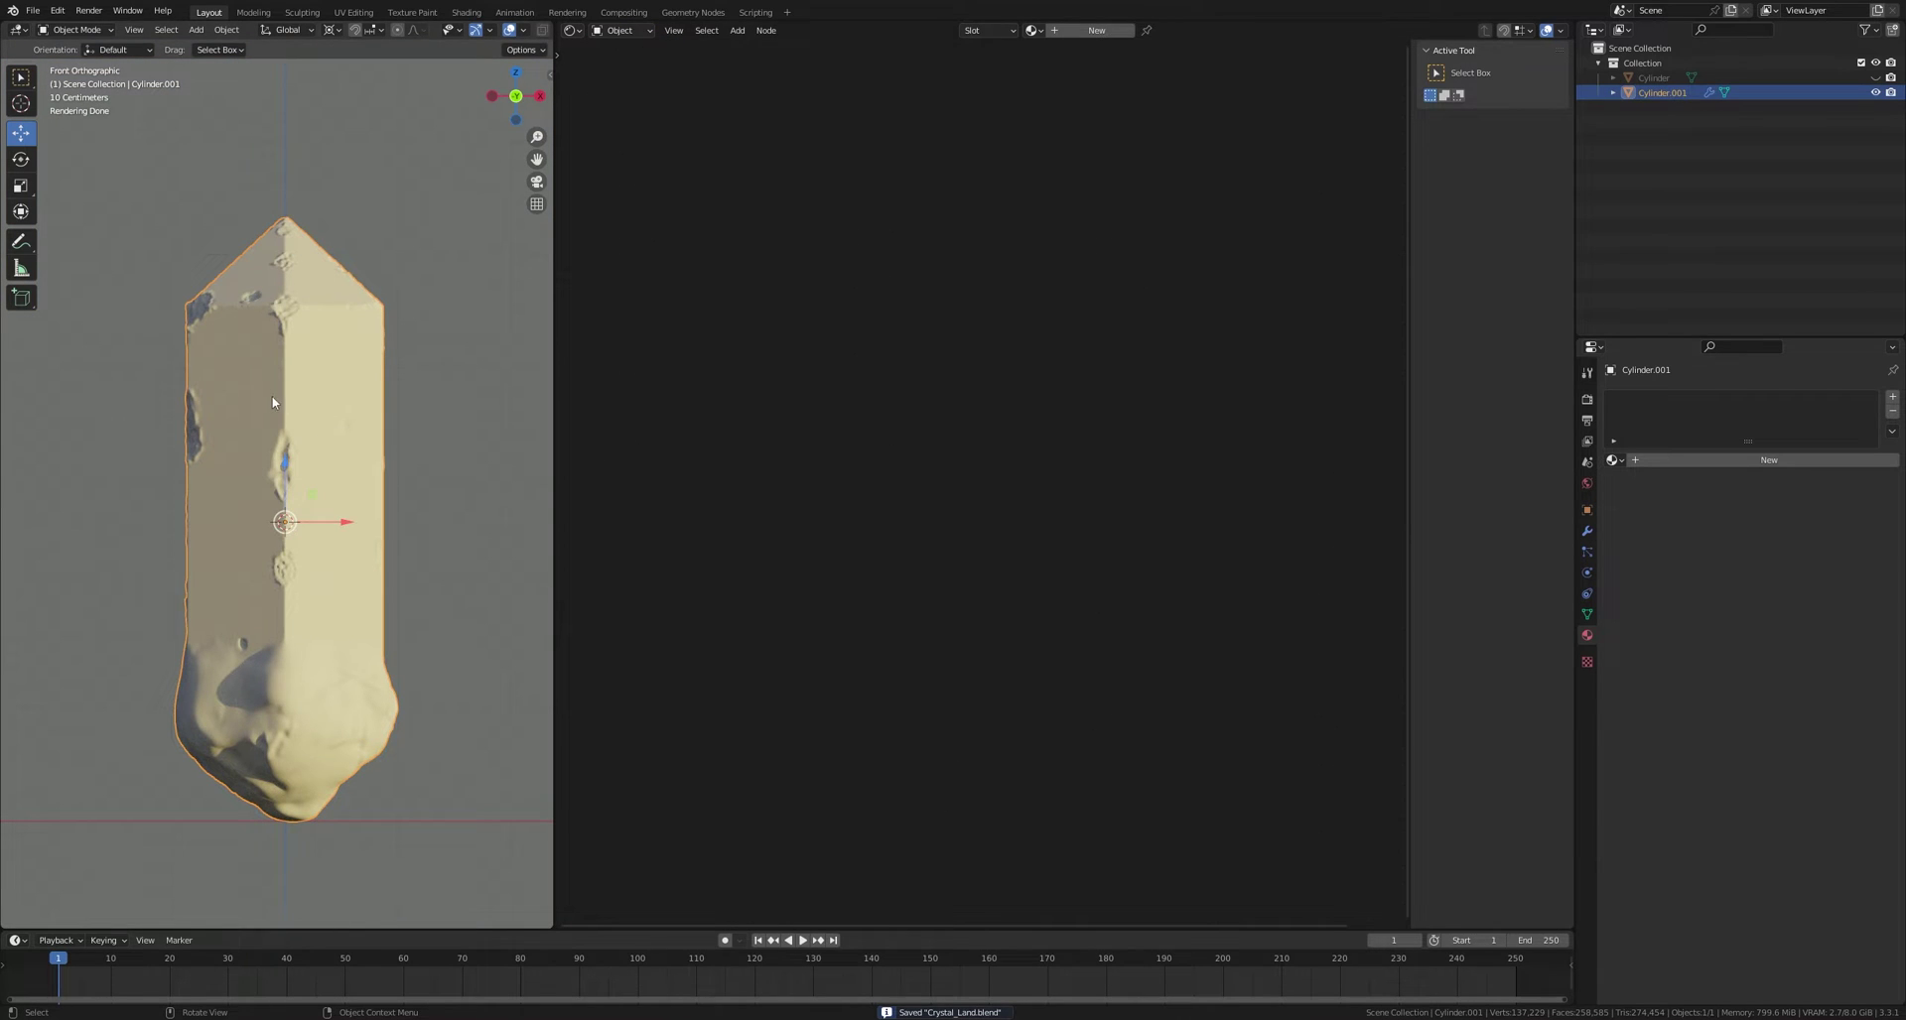
{"action": "left_click", "coordinate": [1109, 33]}
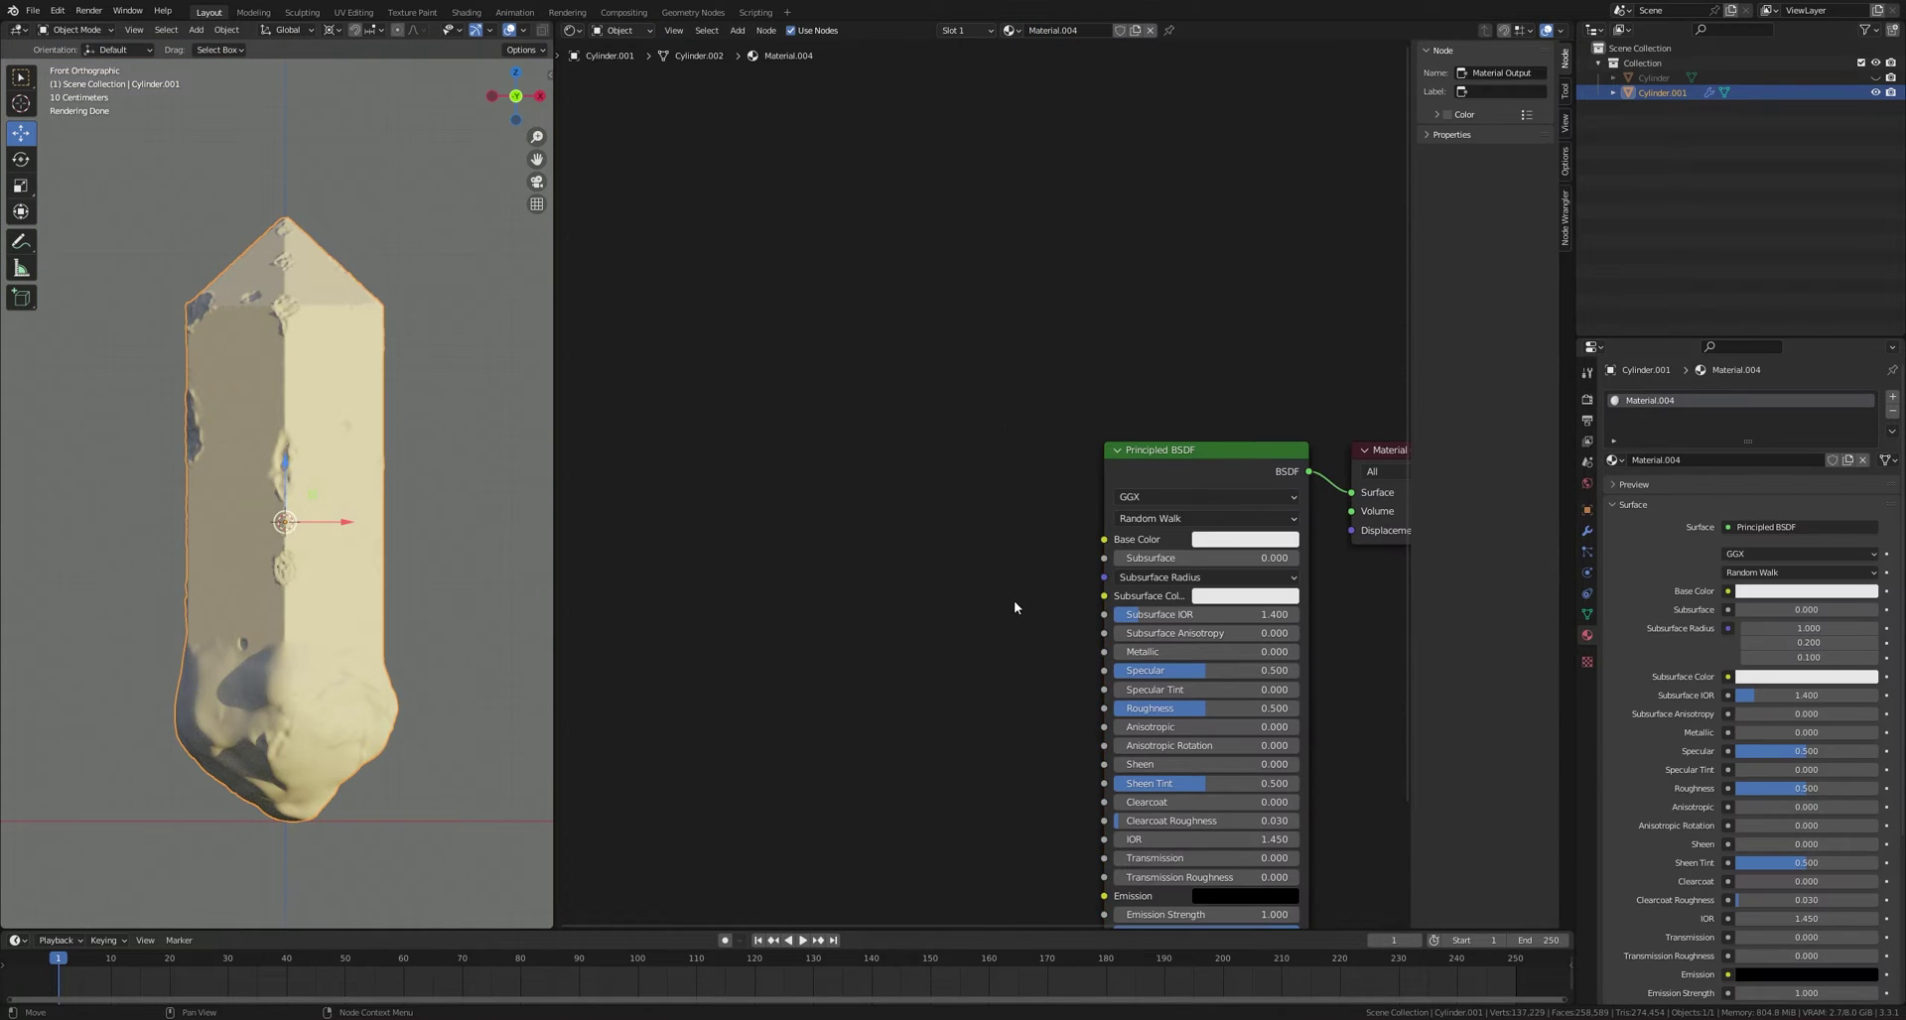
{"action": "middle_click_drag", "start_coordinate": [1019, 603], "coordinate": [910, 471]}
{"action": "scroll", "coordinate": [893, 477], "scroll_direction": "down", "scroll_amount": 1}
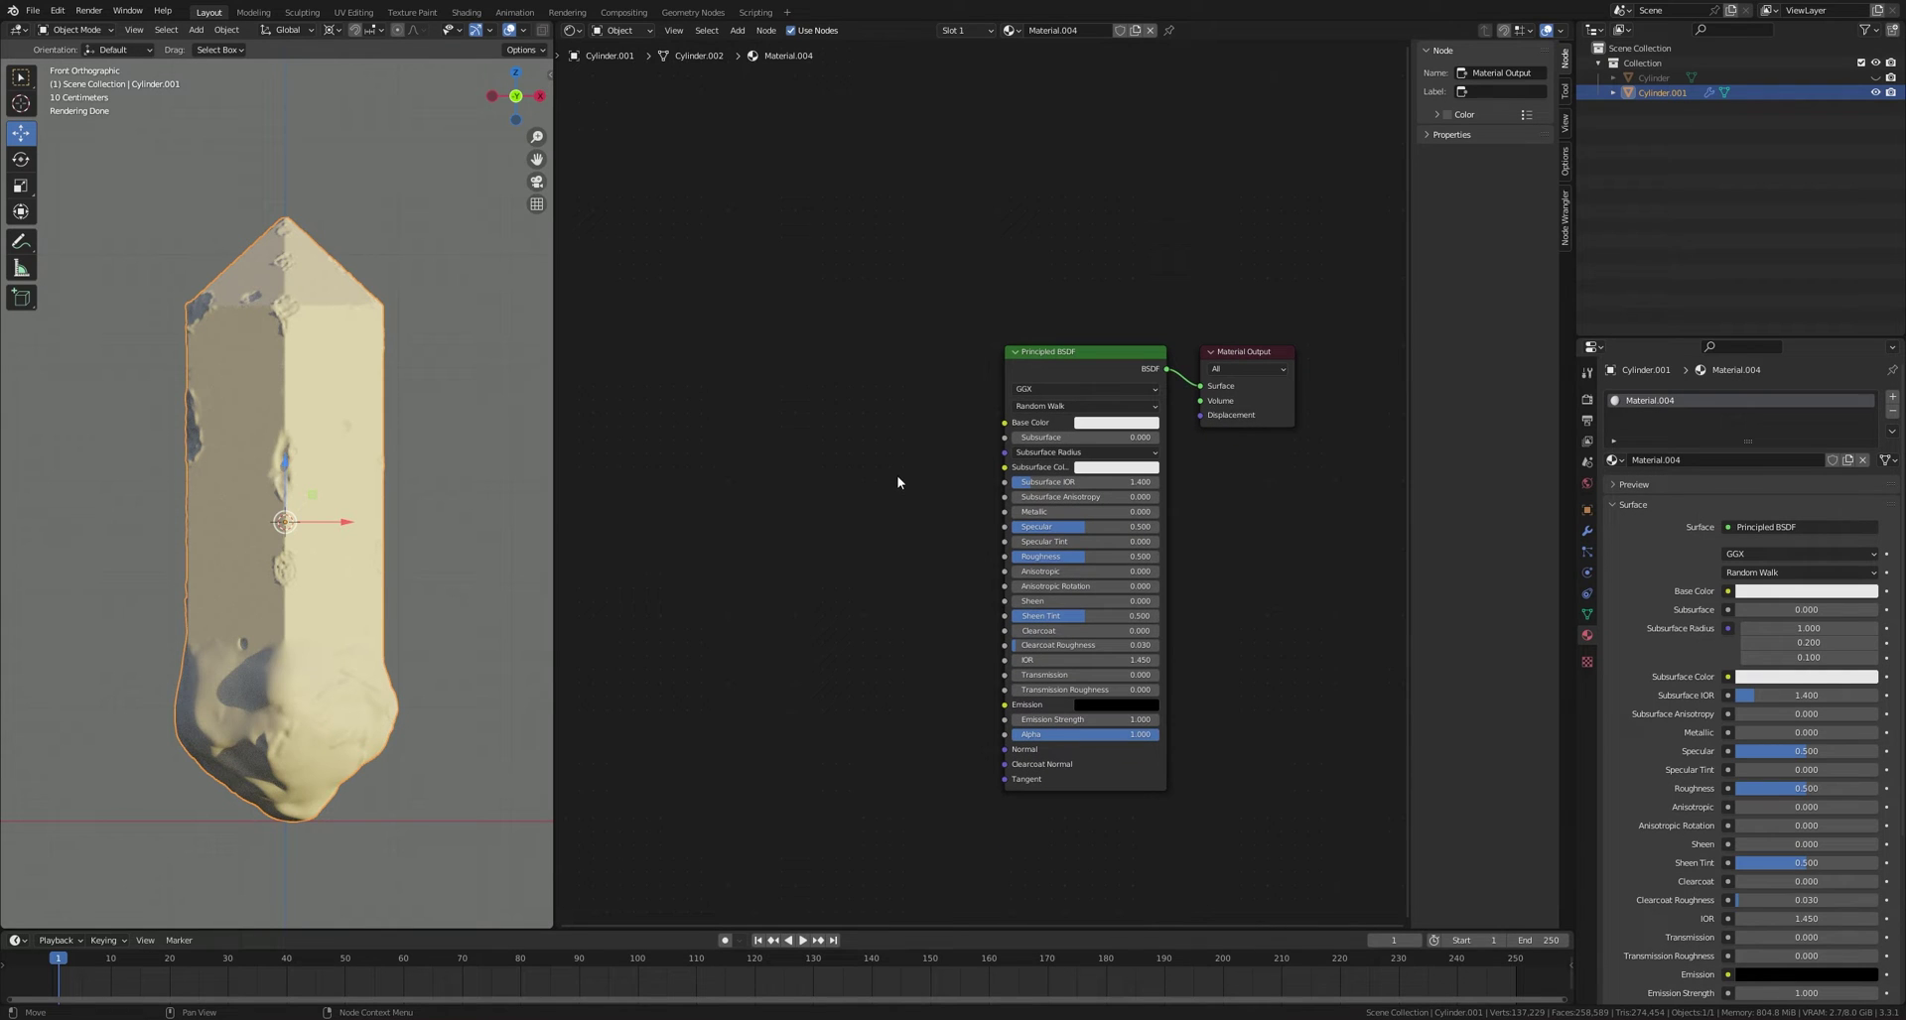
Step: Replace the Principled BSDF with a Glass BSDF connected to the Material Output's Surface input
{"action": "left_click", "coordinate": [1085, 366]}
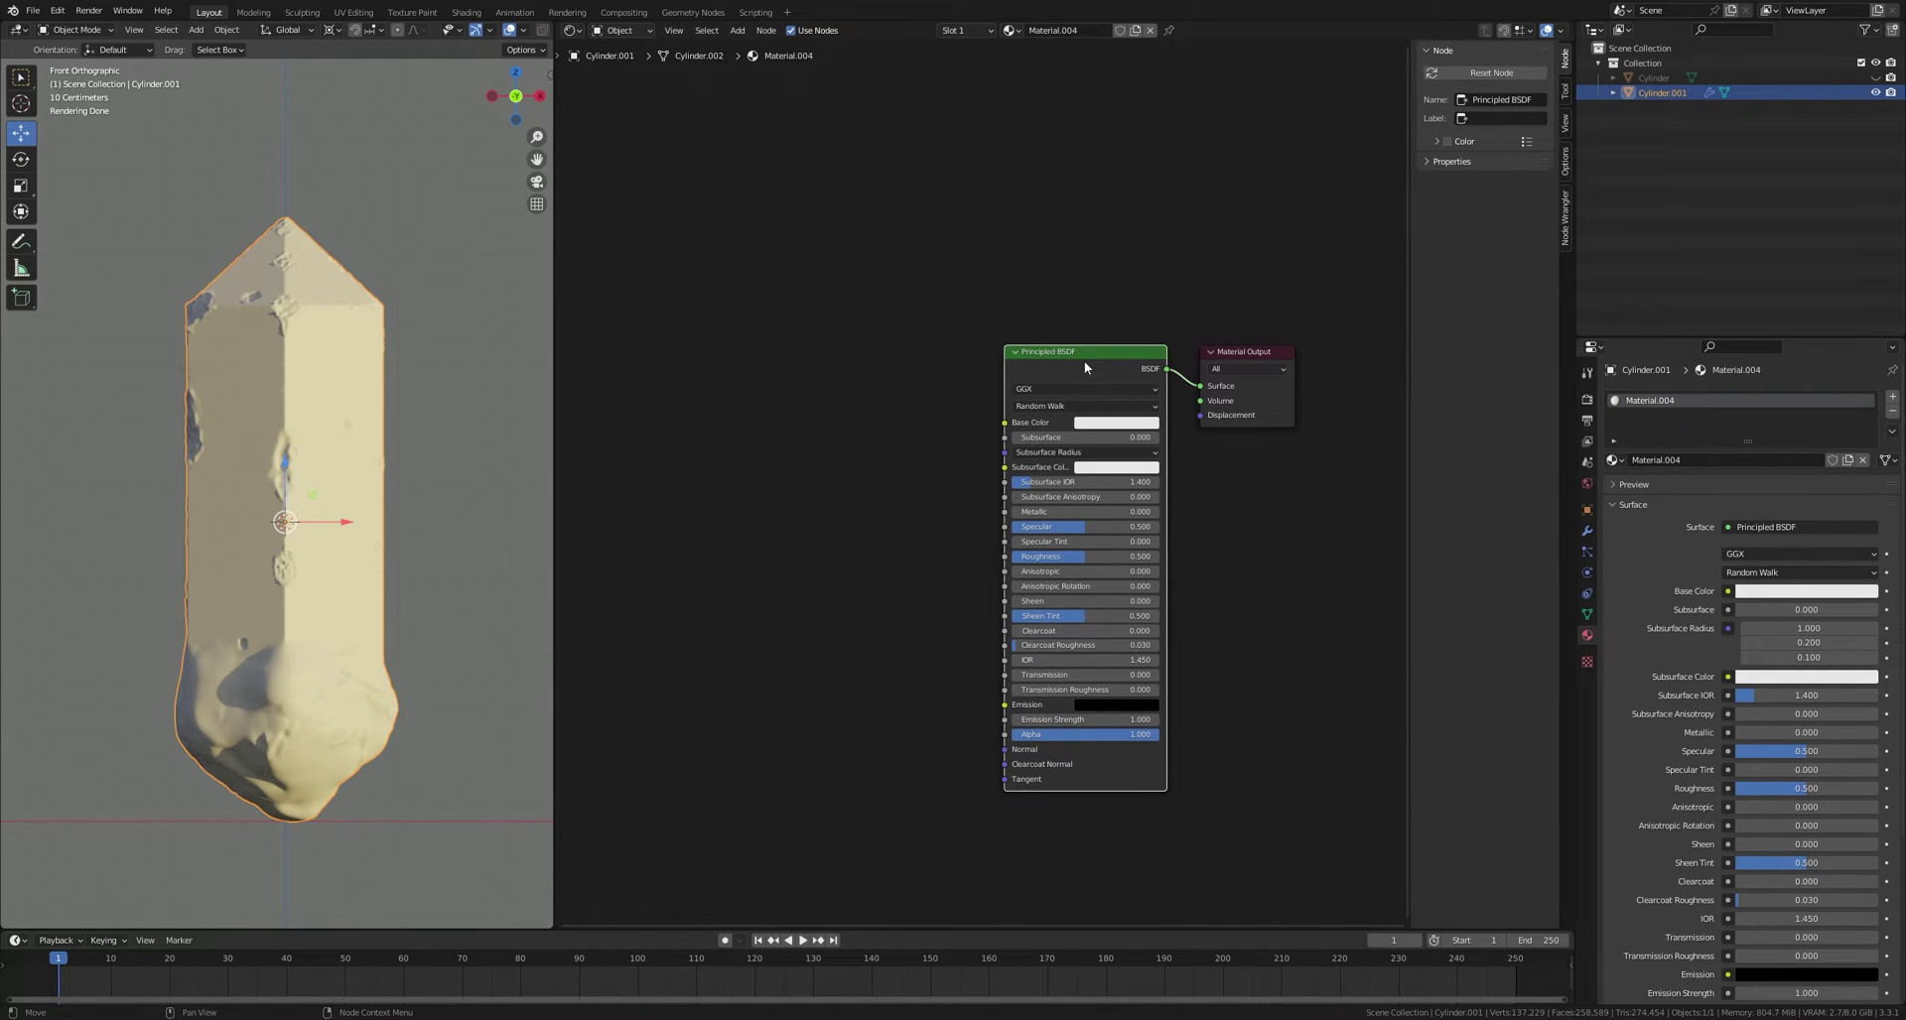
{"action": "key", "text": "x"}
{"action": "key", "text": "shift+a"}
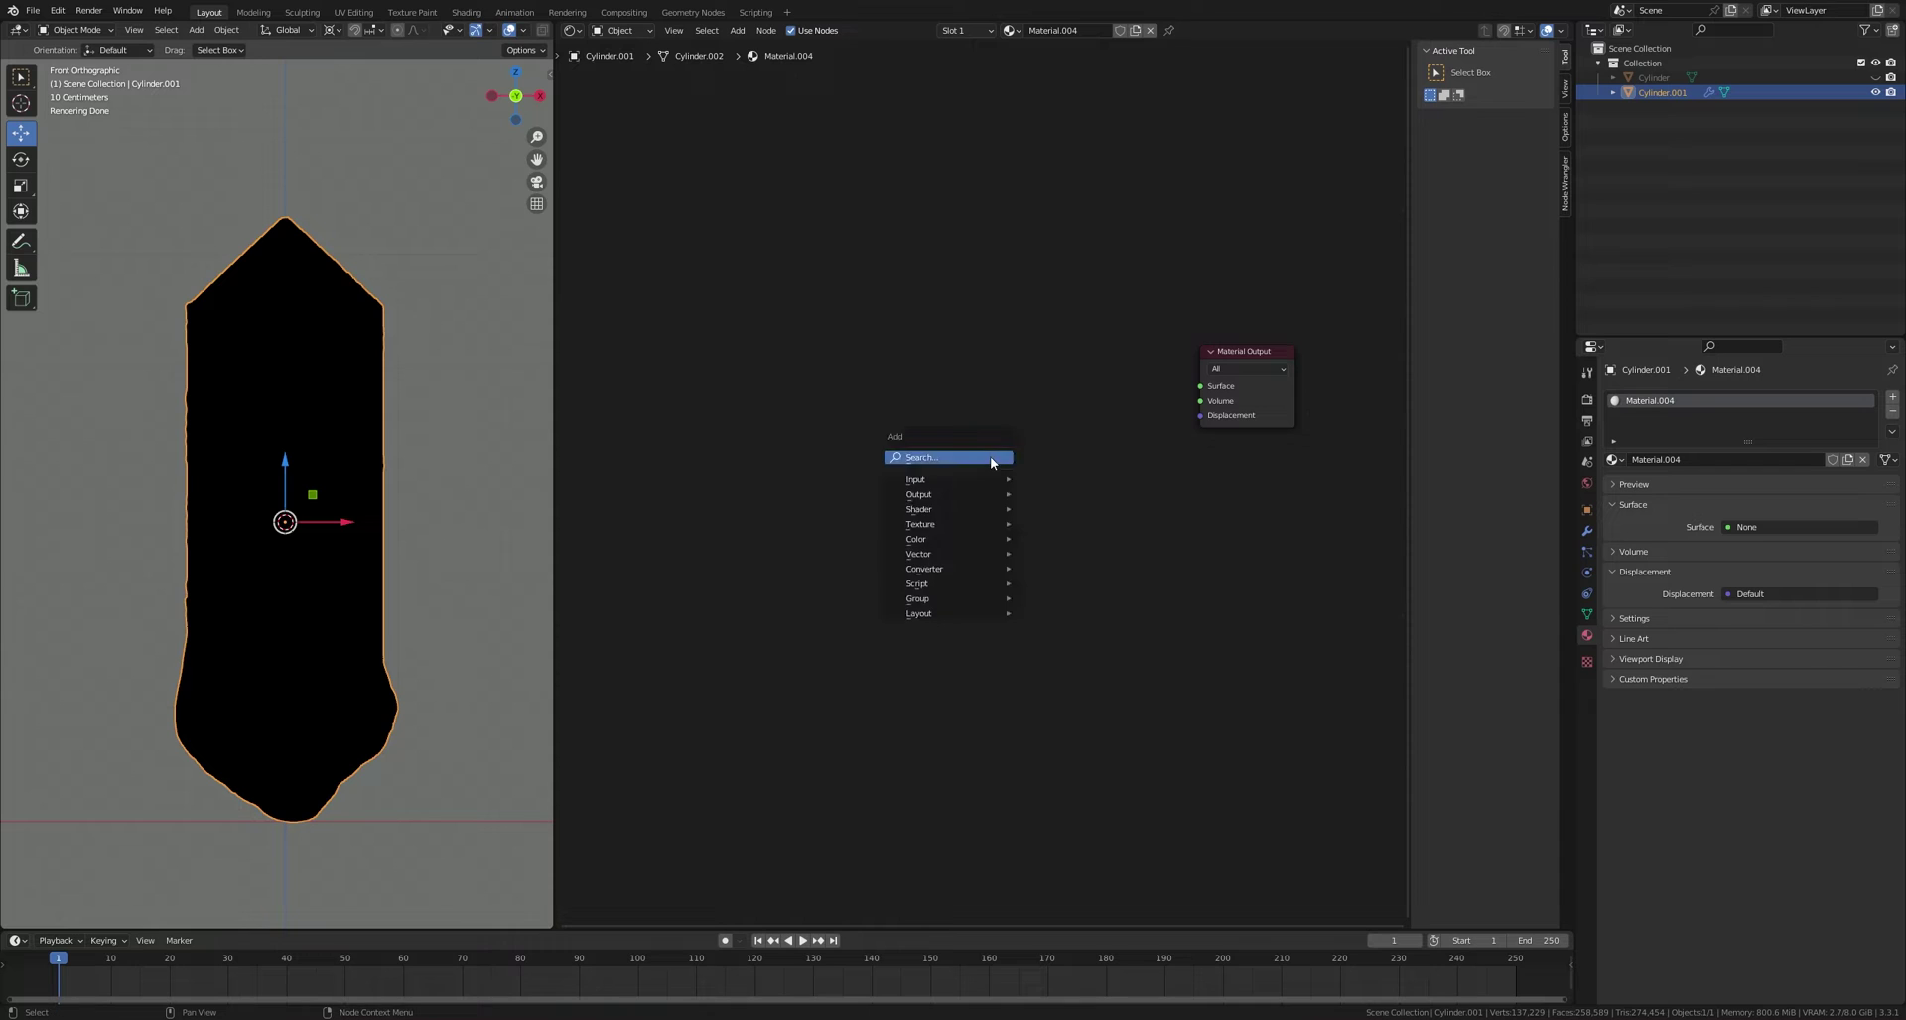
{"action": "left_click", "coordinate": [990, 457]}
{"action": "type", "text": "g"}
{"action": "left_click", "coordinate": [1043, 483]}
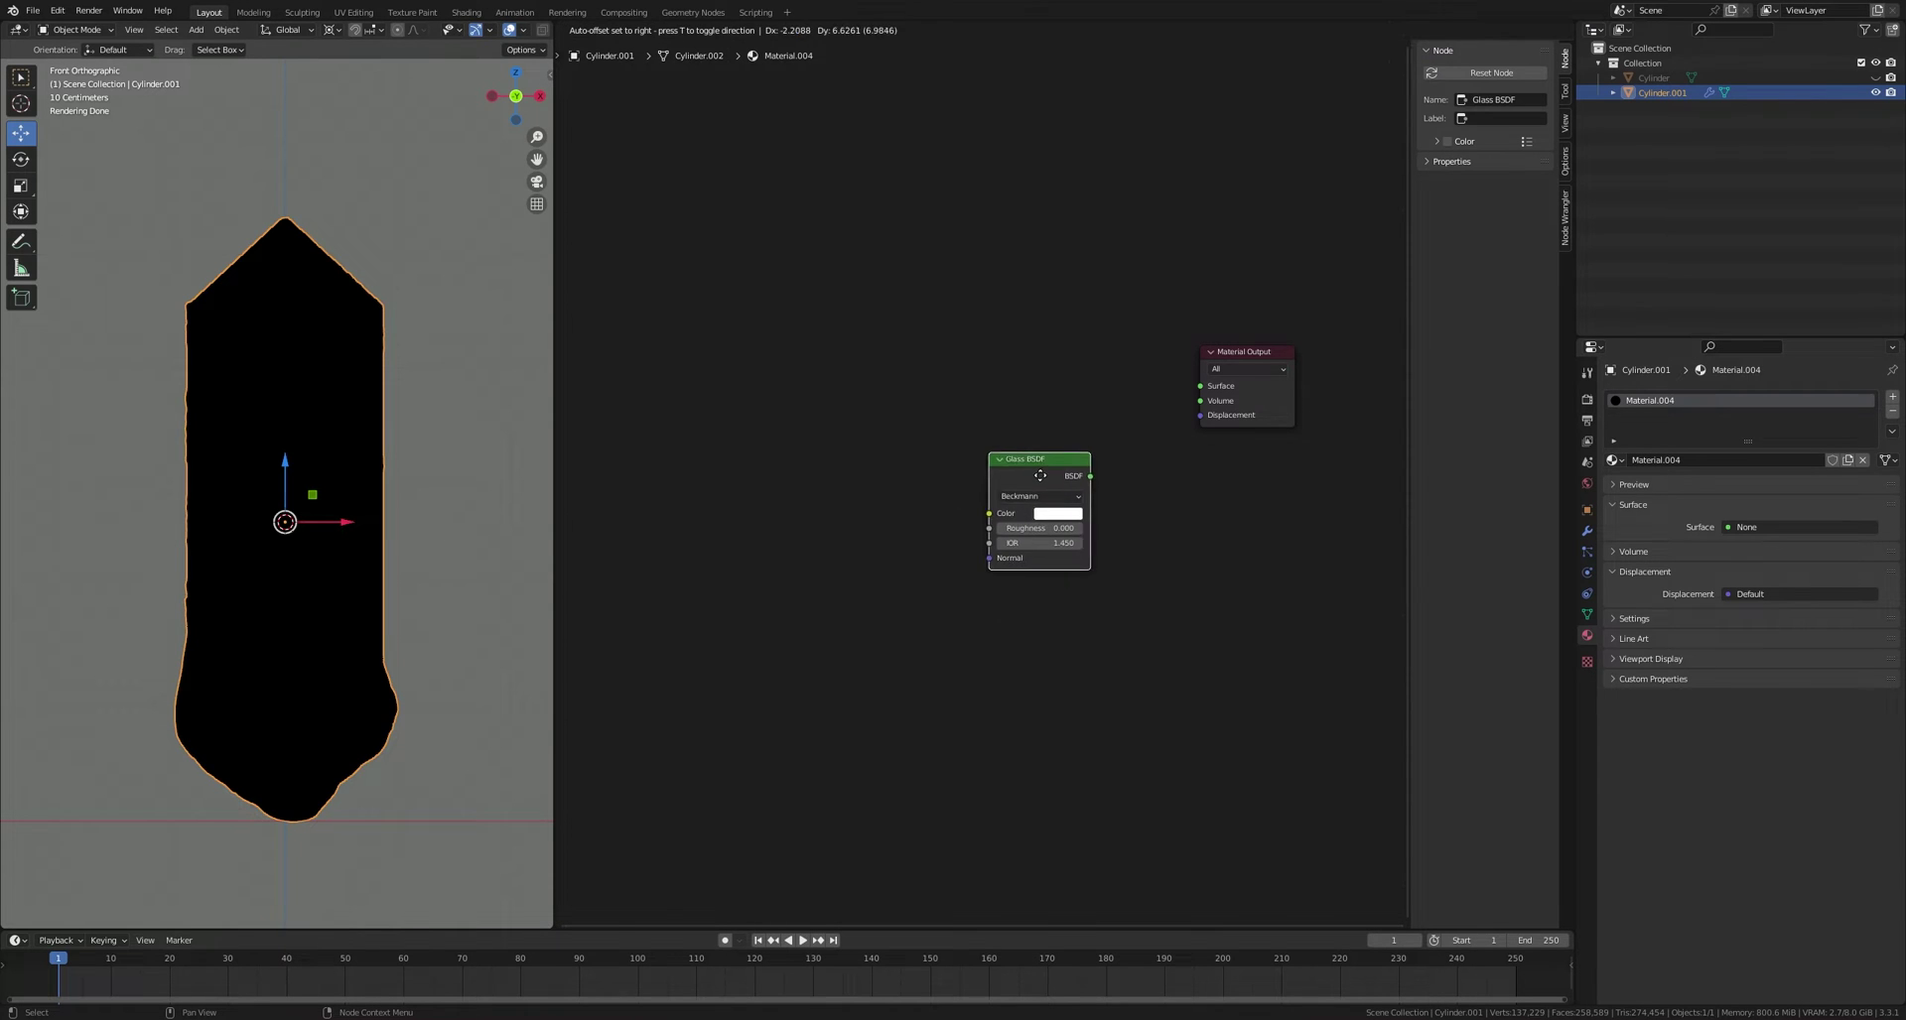
{"action": "left_click", "coordinate": [1027, 390]}
{"action": "left_click_drag", "start_coordinate": [1075, 386], "coordinate": [1200, 386]}
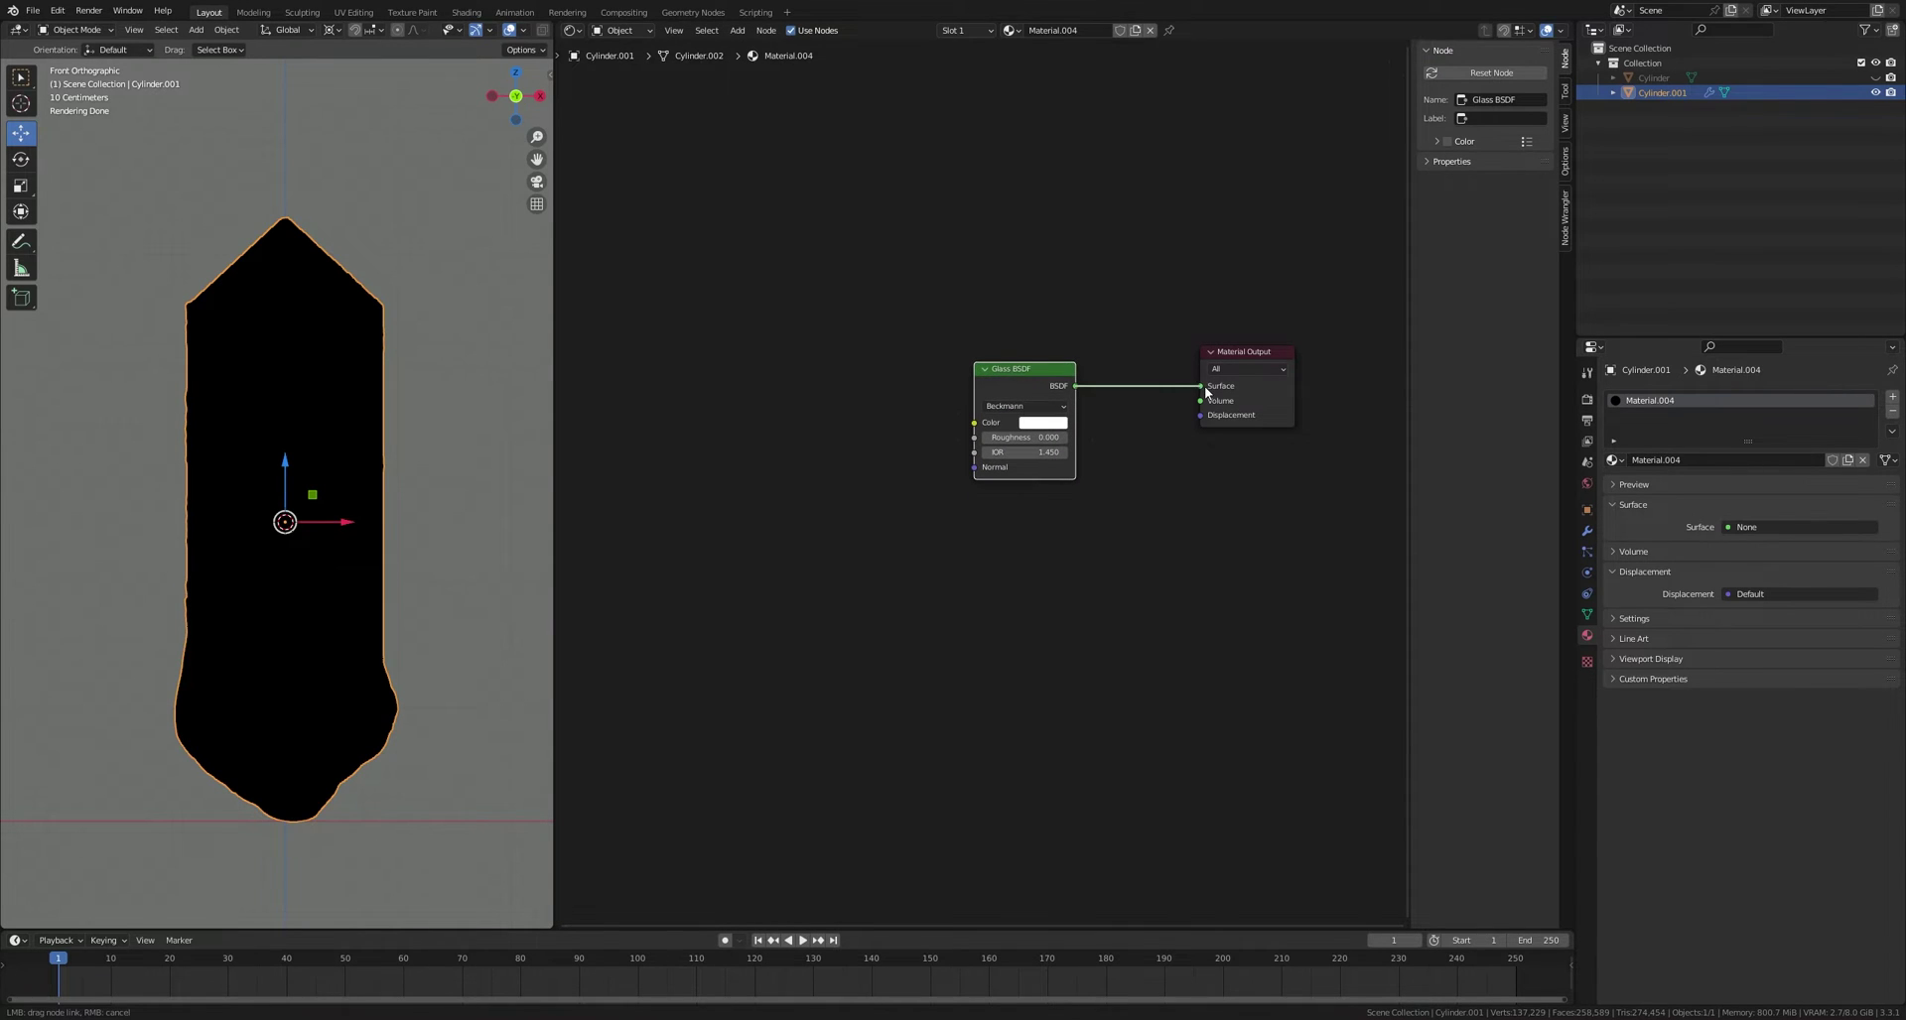
Step: Set the Glass BSDF's distribution to Multiscatter GGX and give it a very pale cyan color with hue 0.546
{"action": "scroll", "coordinate": [1091, 447], "scroll_direction": "up", "scroll_amount": 1}
{"action": "left_click", "coordinate": [1082, 522]}
{"action": "left_click", "coordinate": [1078, 586]}
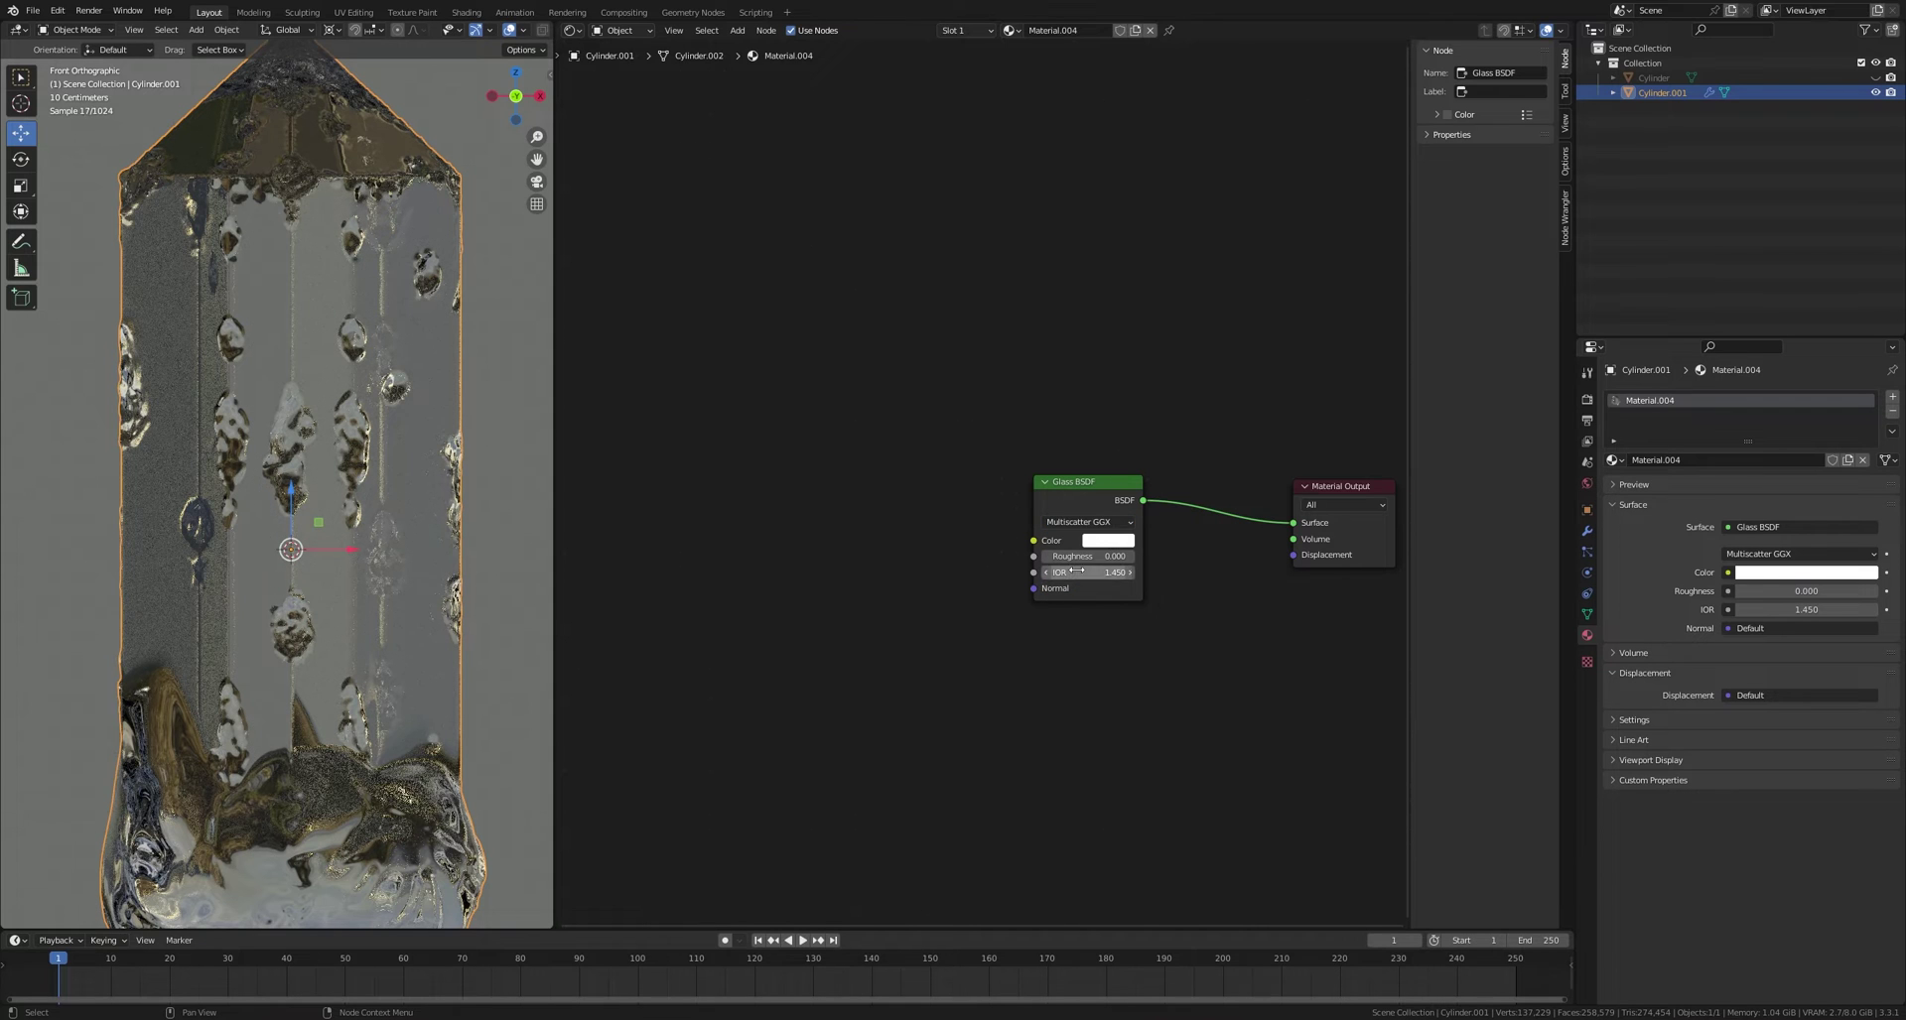
{"action": "left_click", "coordinate": [1111, 542]}
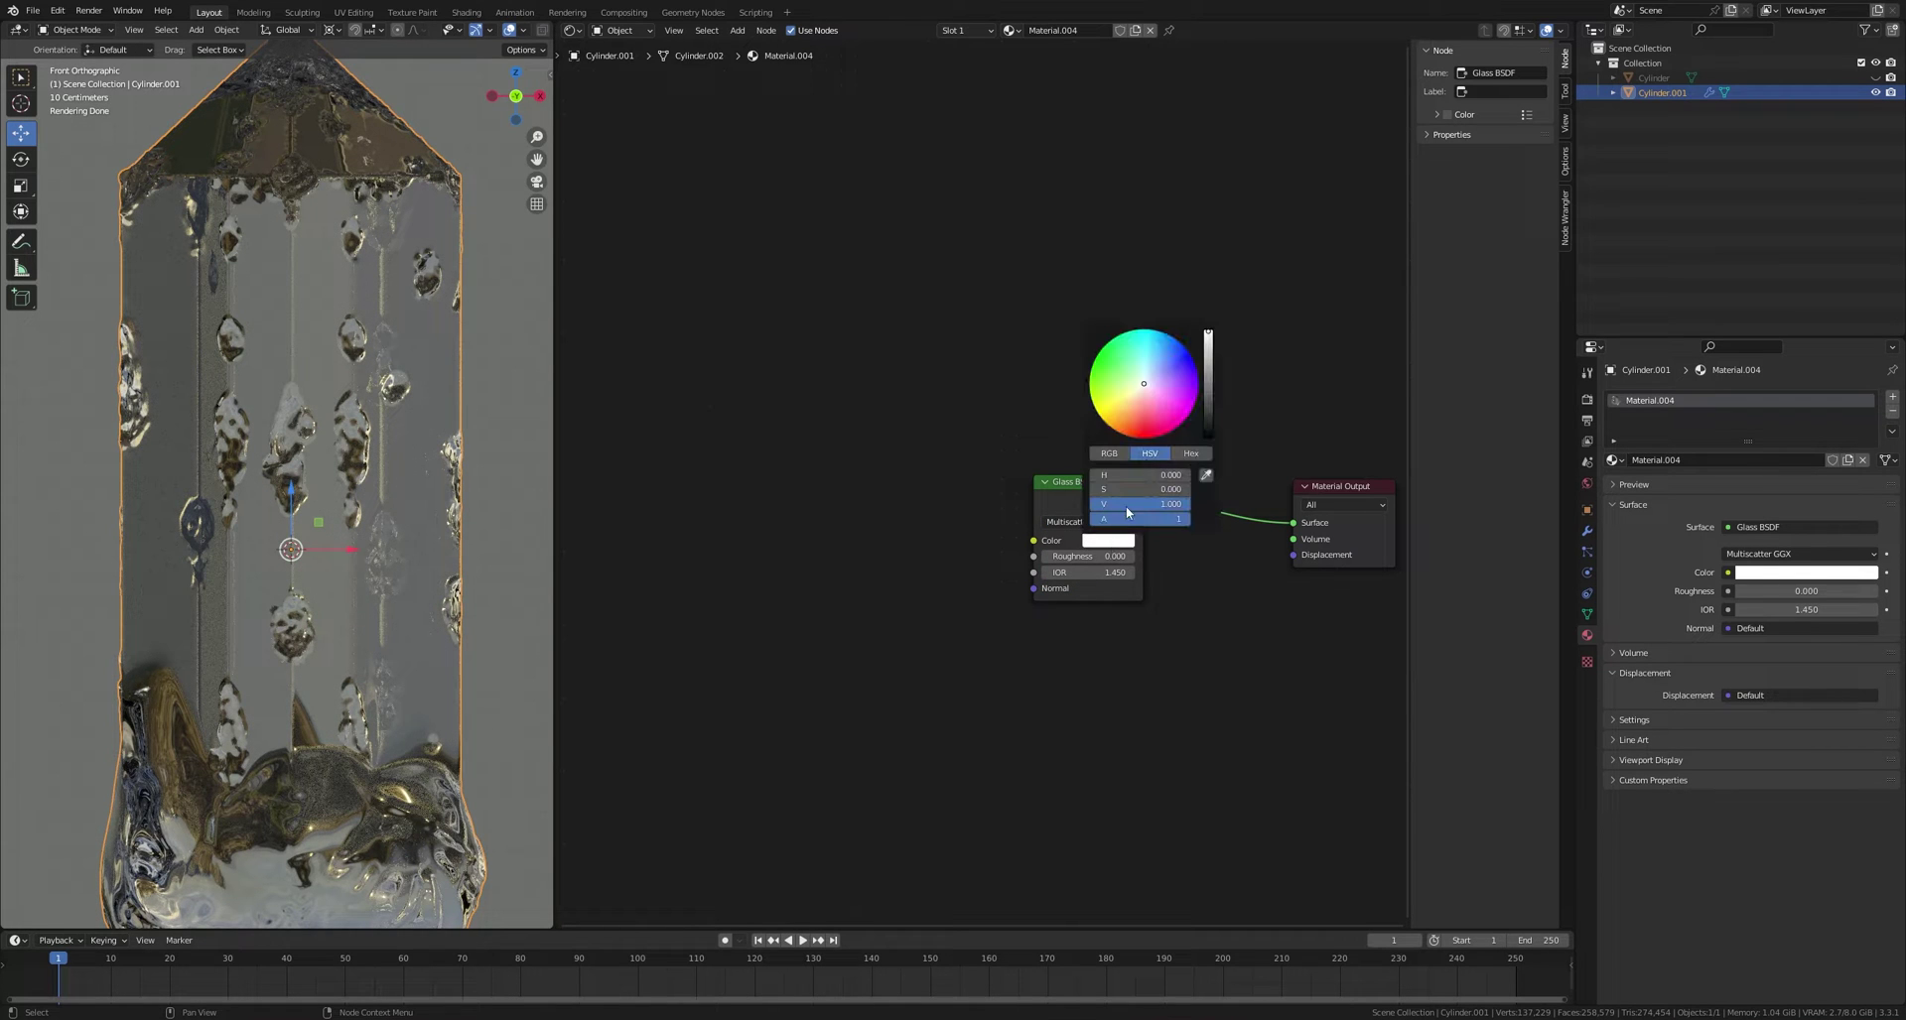
{"action": "left_click_drag", "start_coordinate": [1144, 386], "coordinate": [1151, 330]}
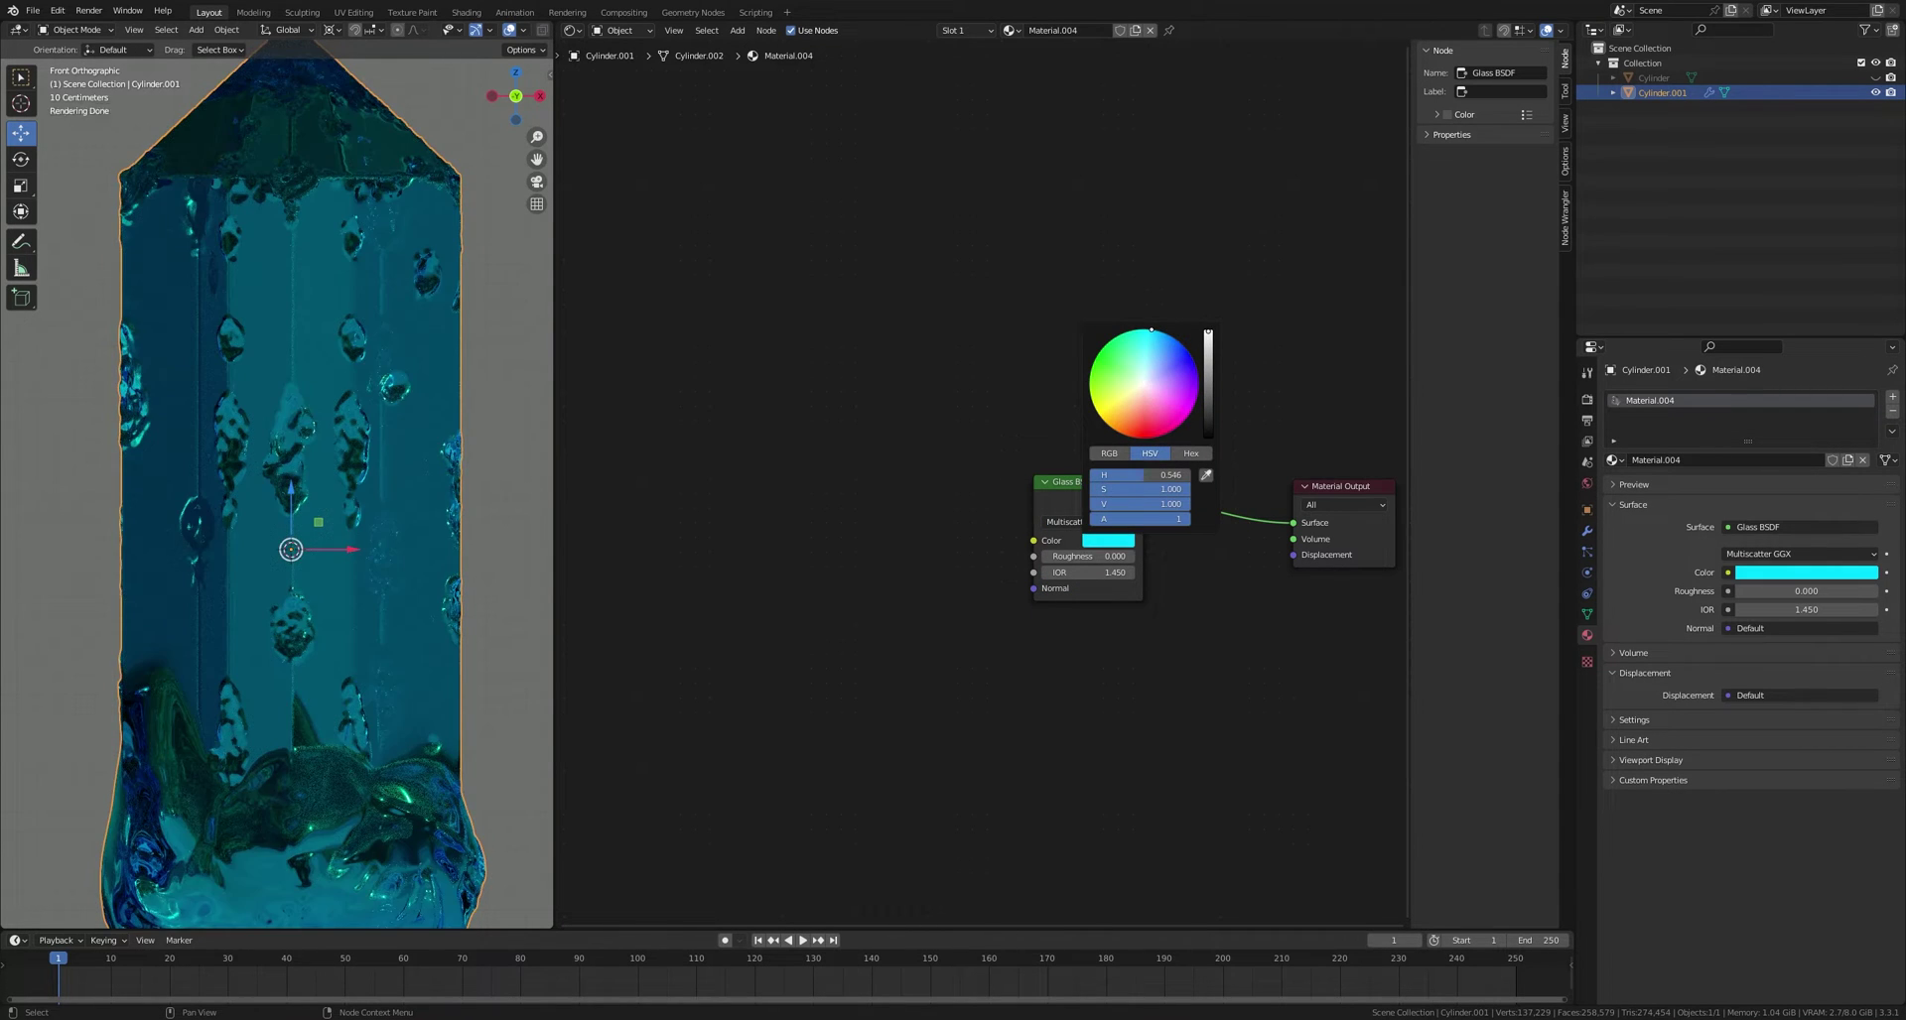
{"action": "left_click_drag", "start_coordinate": [1169, 487], "coordinate": [1109, 488]}
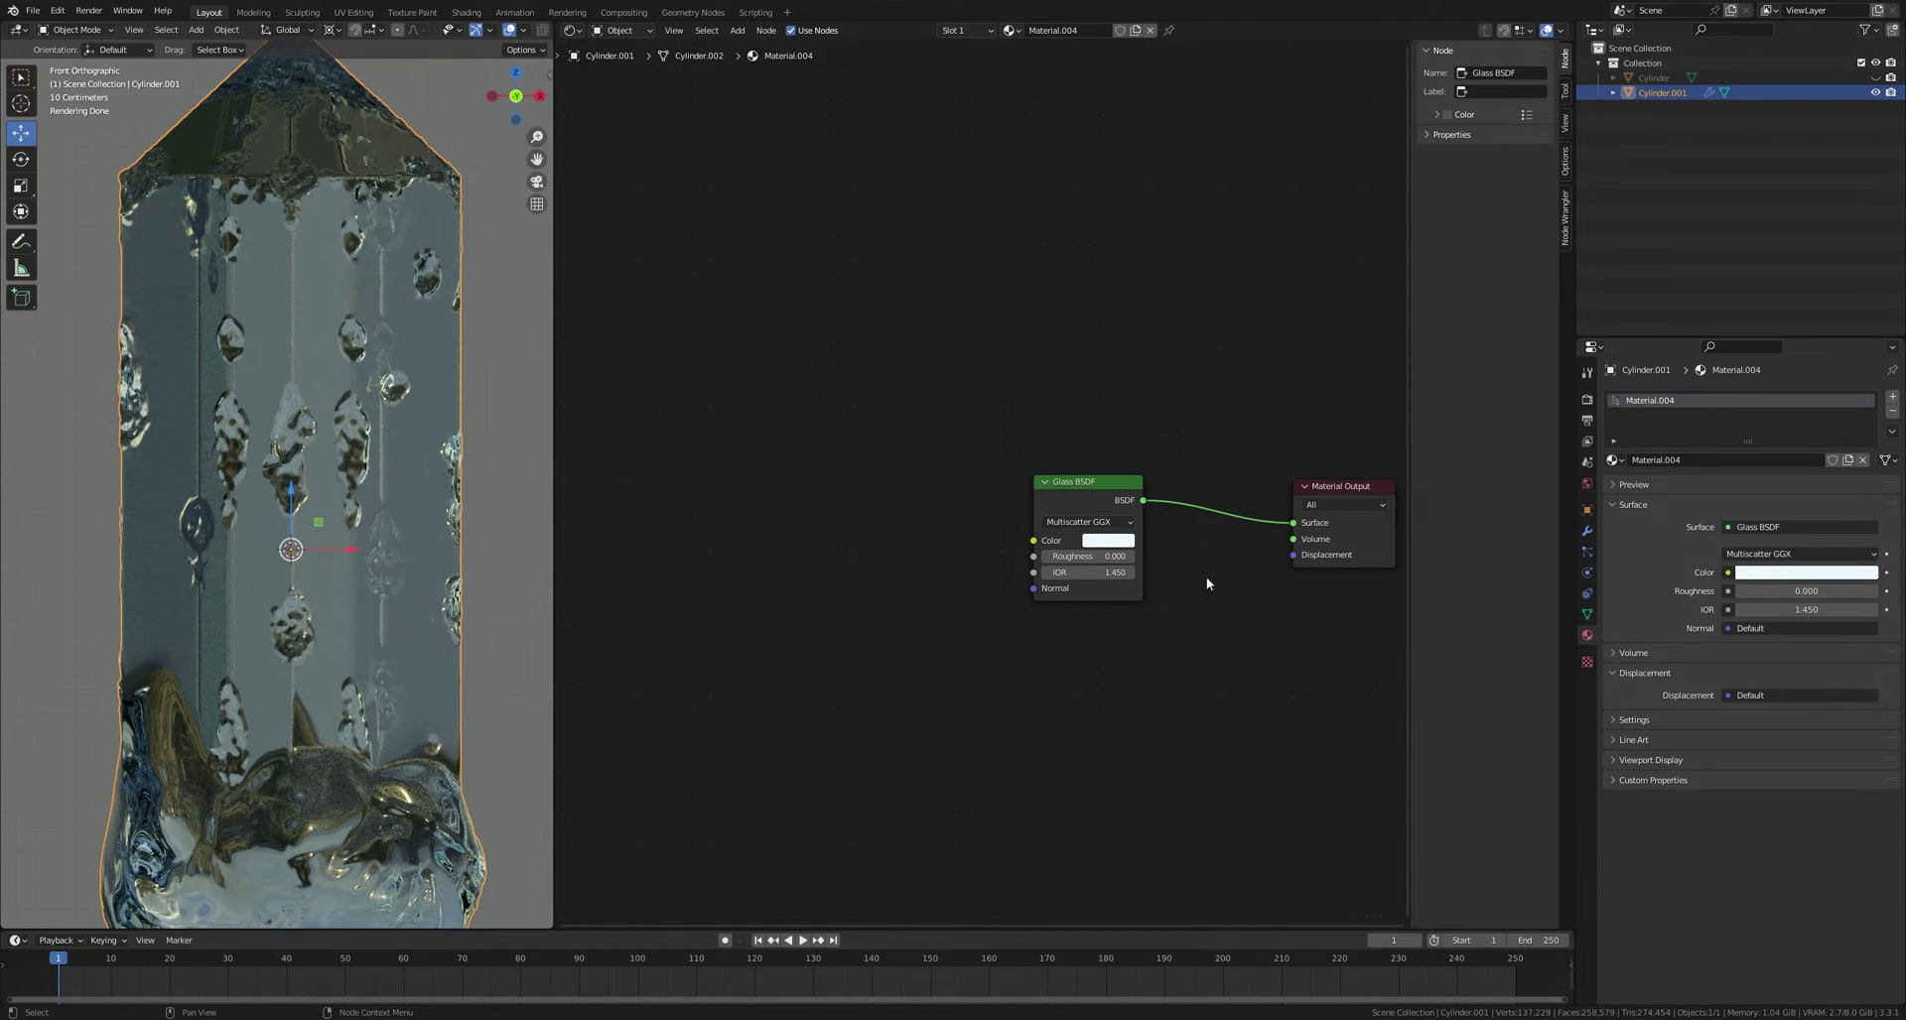
Step: Set the Glass BSDF's IOR to 2
{"action": "left_click", "coordinate": [1106, 572]}
{"action": "type", "text": "2"}
{"action": "key", "text": "Return"}
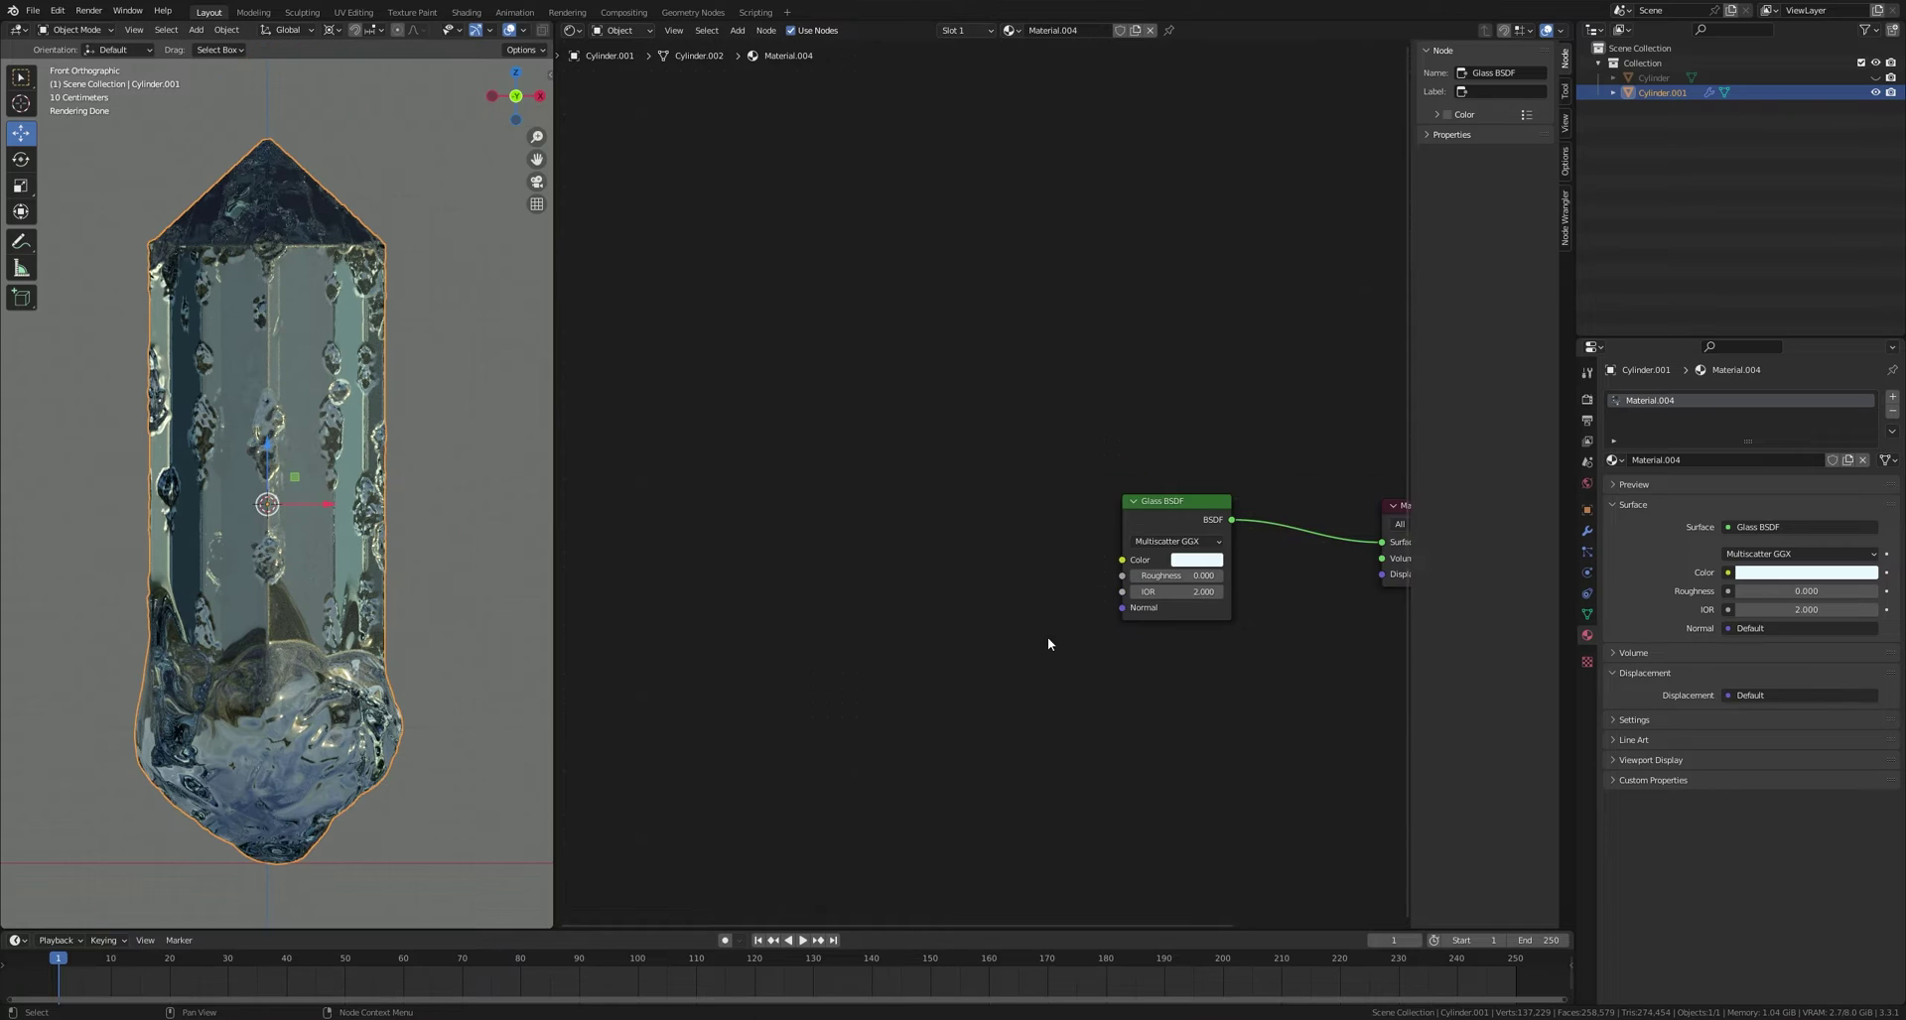
Step: Move the Glass BSDF away from the output and insert a Mix Shader into the link between them
{"action": "middle_click_drag", "start_coordinate": [1048, 644], "coordinate": [789, 598]}
{"action": "left_click_drag", "start_coordinate": [907, 460], "coordinate": [845, 444]}
{"action": "key", "text": "alt+a"}
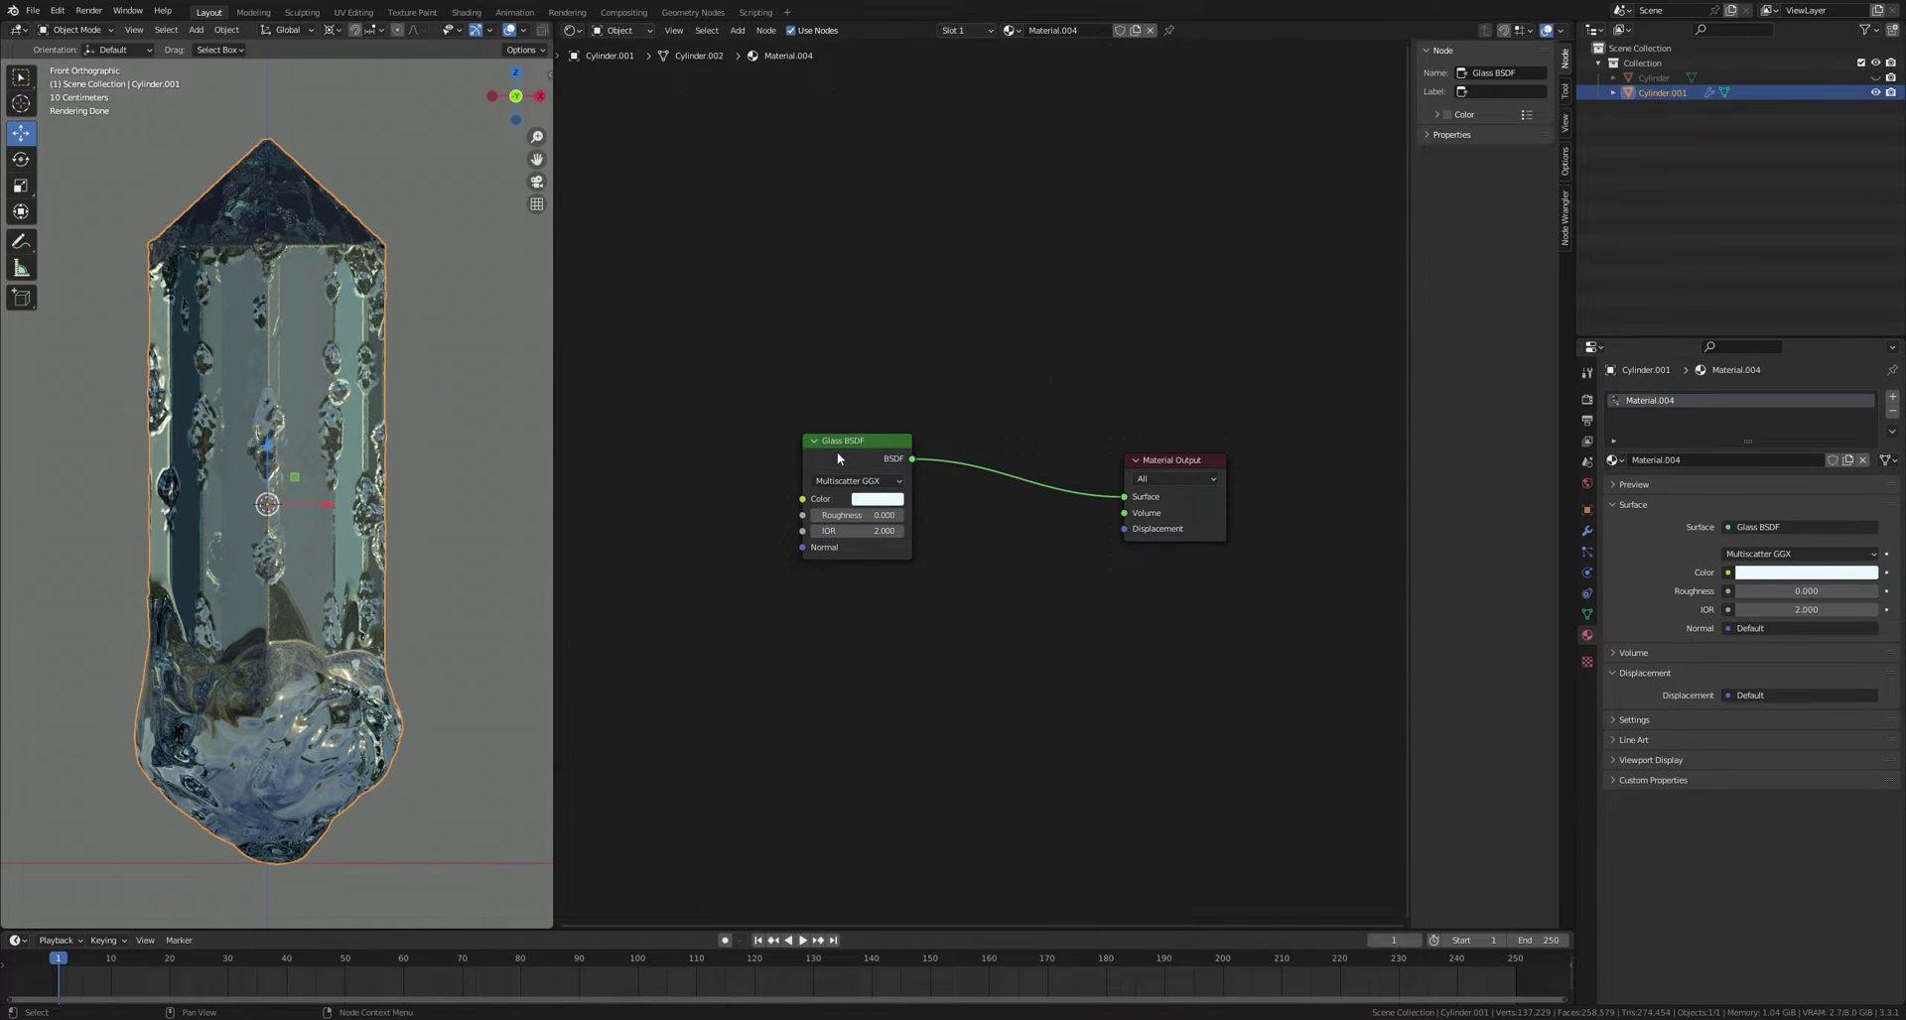
{"action": "key", "text": "shift+a"}
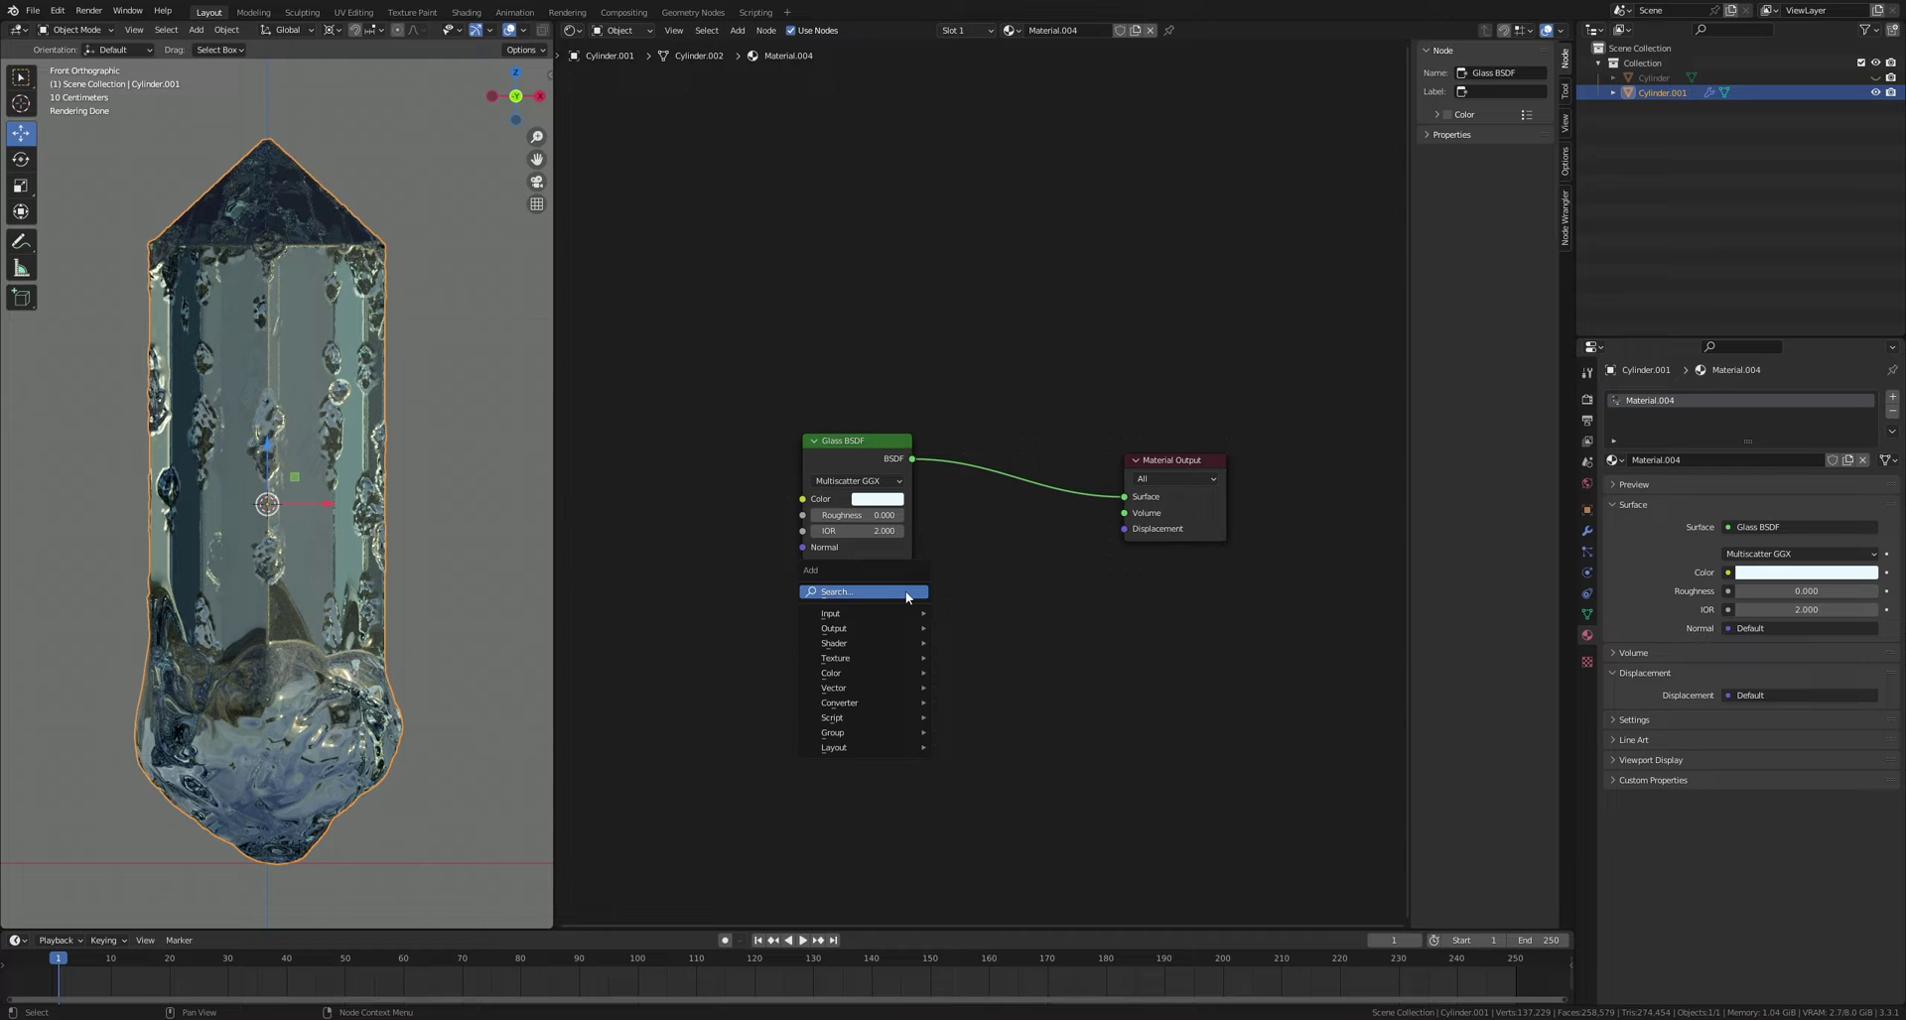
{"action": "type", "text": "mi"}
{"action": "key", "text": "Down"}
{"action": "key", "text": "Return"}
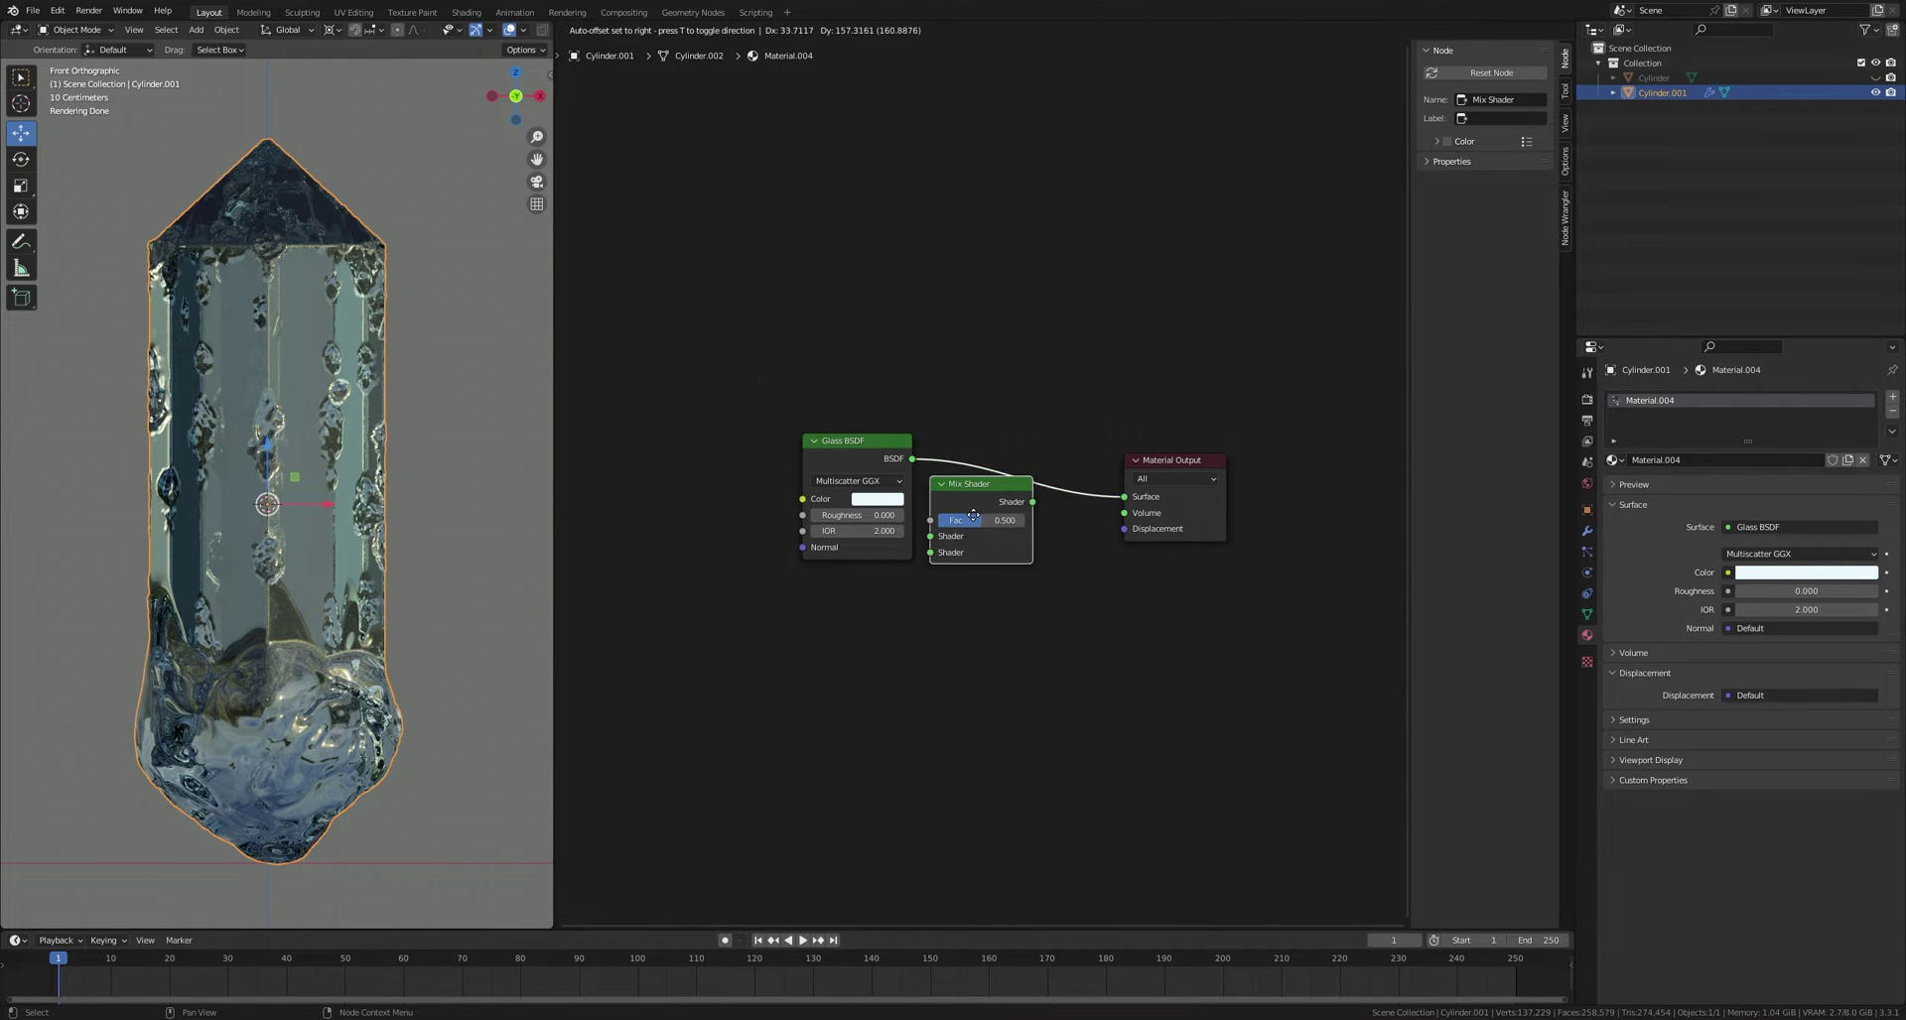
{"action": "left_click", "coordinate": [989, 532]}
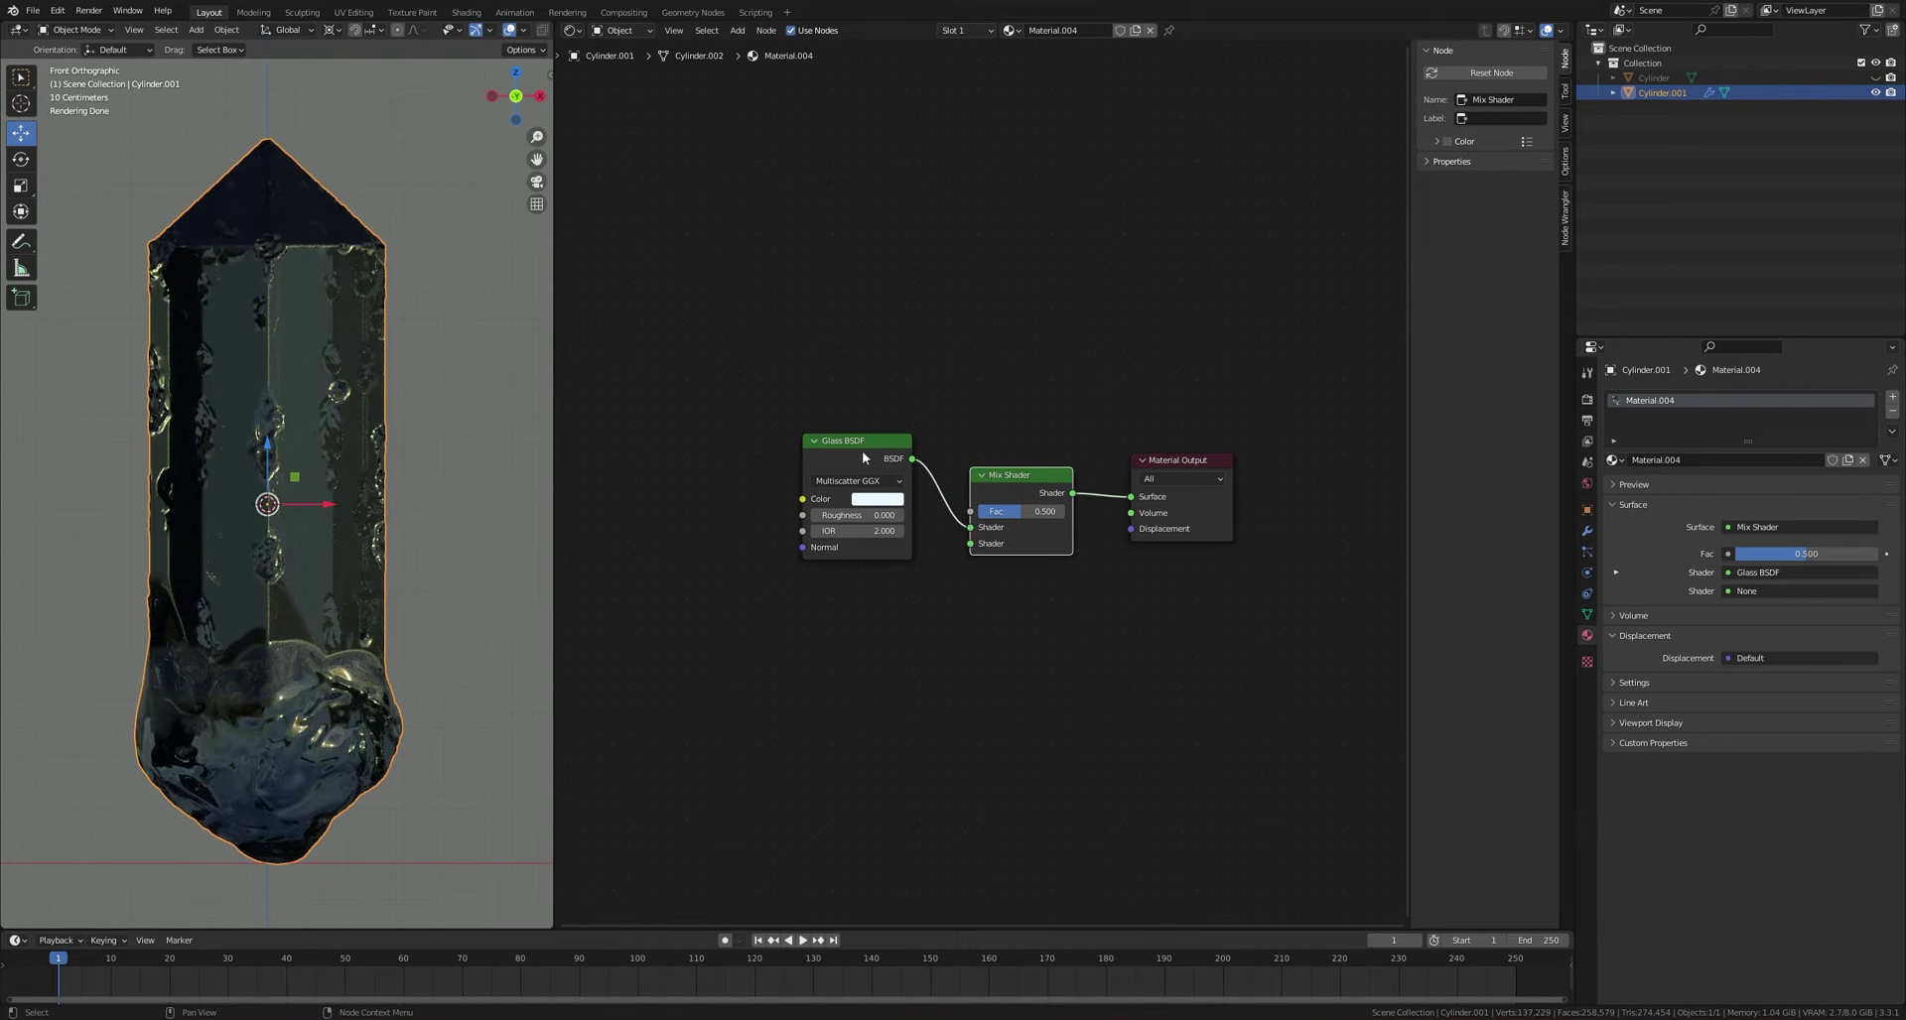
Step: Duplicate the Glass BSDF below the original and connect the copy to the Mix Shader's second Shader input
{"action": "left_click_drag", "start_coordinate": [863, 457], "coordinate": [847, 490]}
{"action": "key", "text": "shift+d"}
{"action": "left_click", "coordinate": [844, 633]}
{"action": "left_click_drag", "start_coordinate": [852, 486], "coordinate": [829, 469]}
{"action": "left_click_drag", "start_coordinate": [878, 620], "coordinate": [970, 543]}
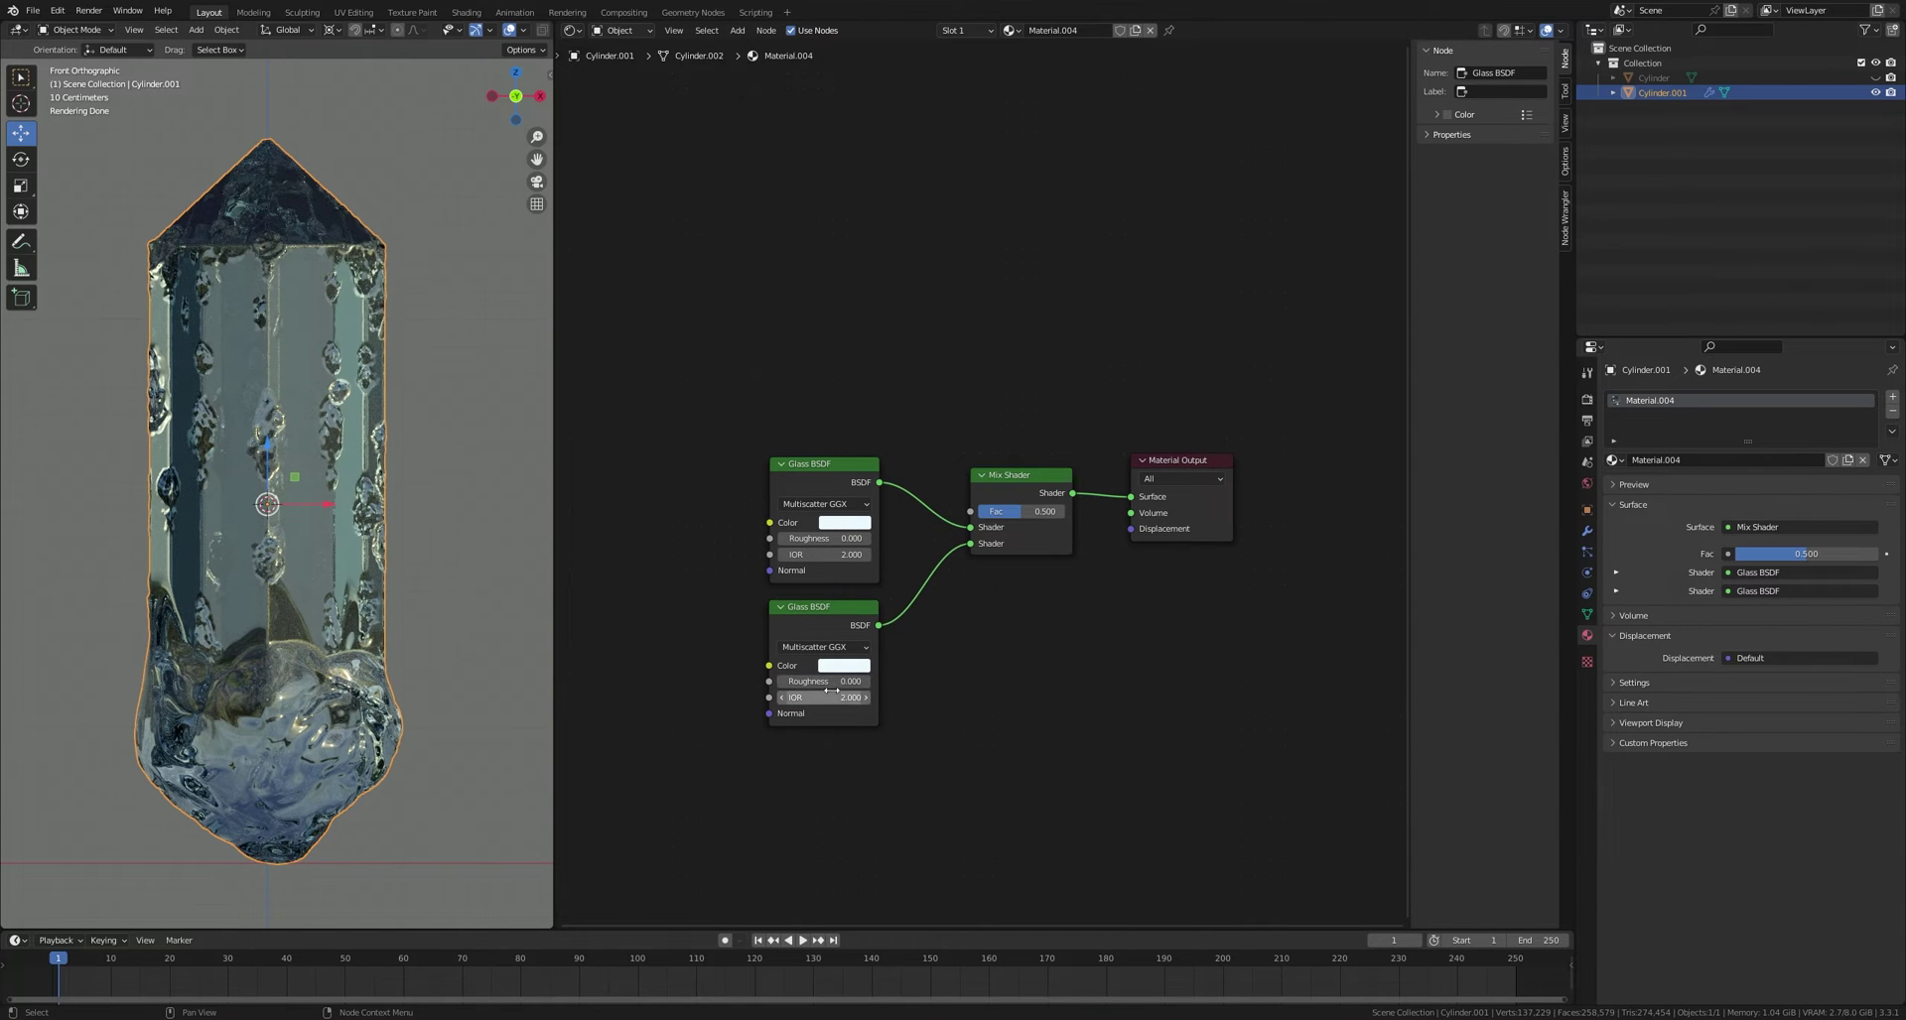
Step: Set the IOR of the lower Glass BSDF to 1.31
{"action": "left_click", "coordinate": [841, 698]}
{"action": "type", "text": "1."}
{"action": "type", "text": "31"}
{"action": "key", "text": "Return"}
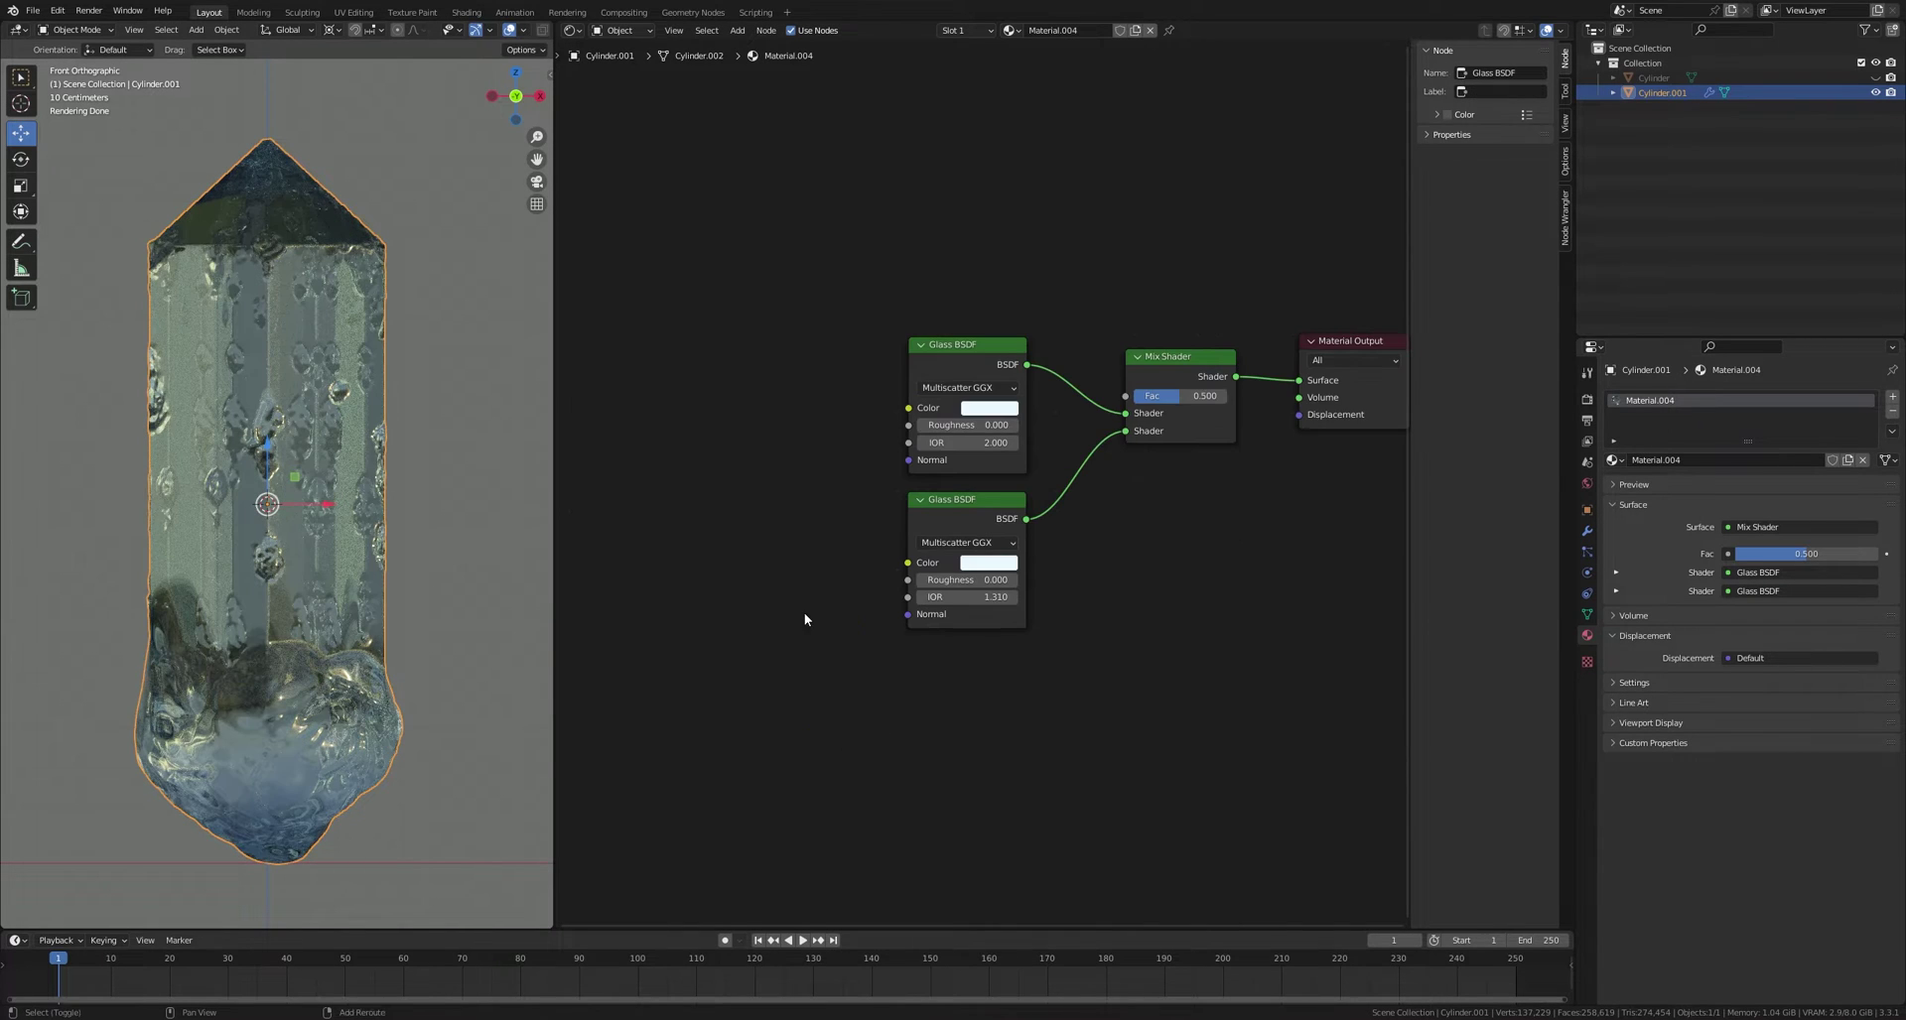
Step: Add a Noise Texture node to the left of the Glass BSDFs with Texture Coordinate and Mapping nodes attached
{"action": "key", "text": "shift+a"}
{"action": "left_click", "coordinate": [804, 613]}
{"action": "type", "text": "noi"}
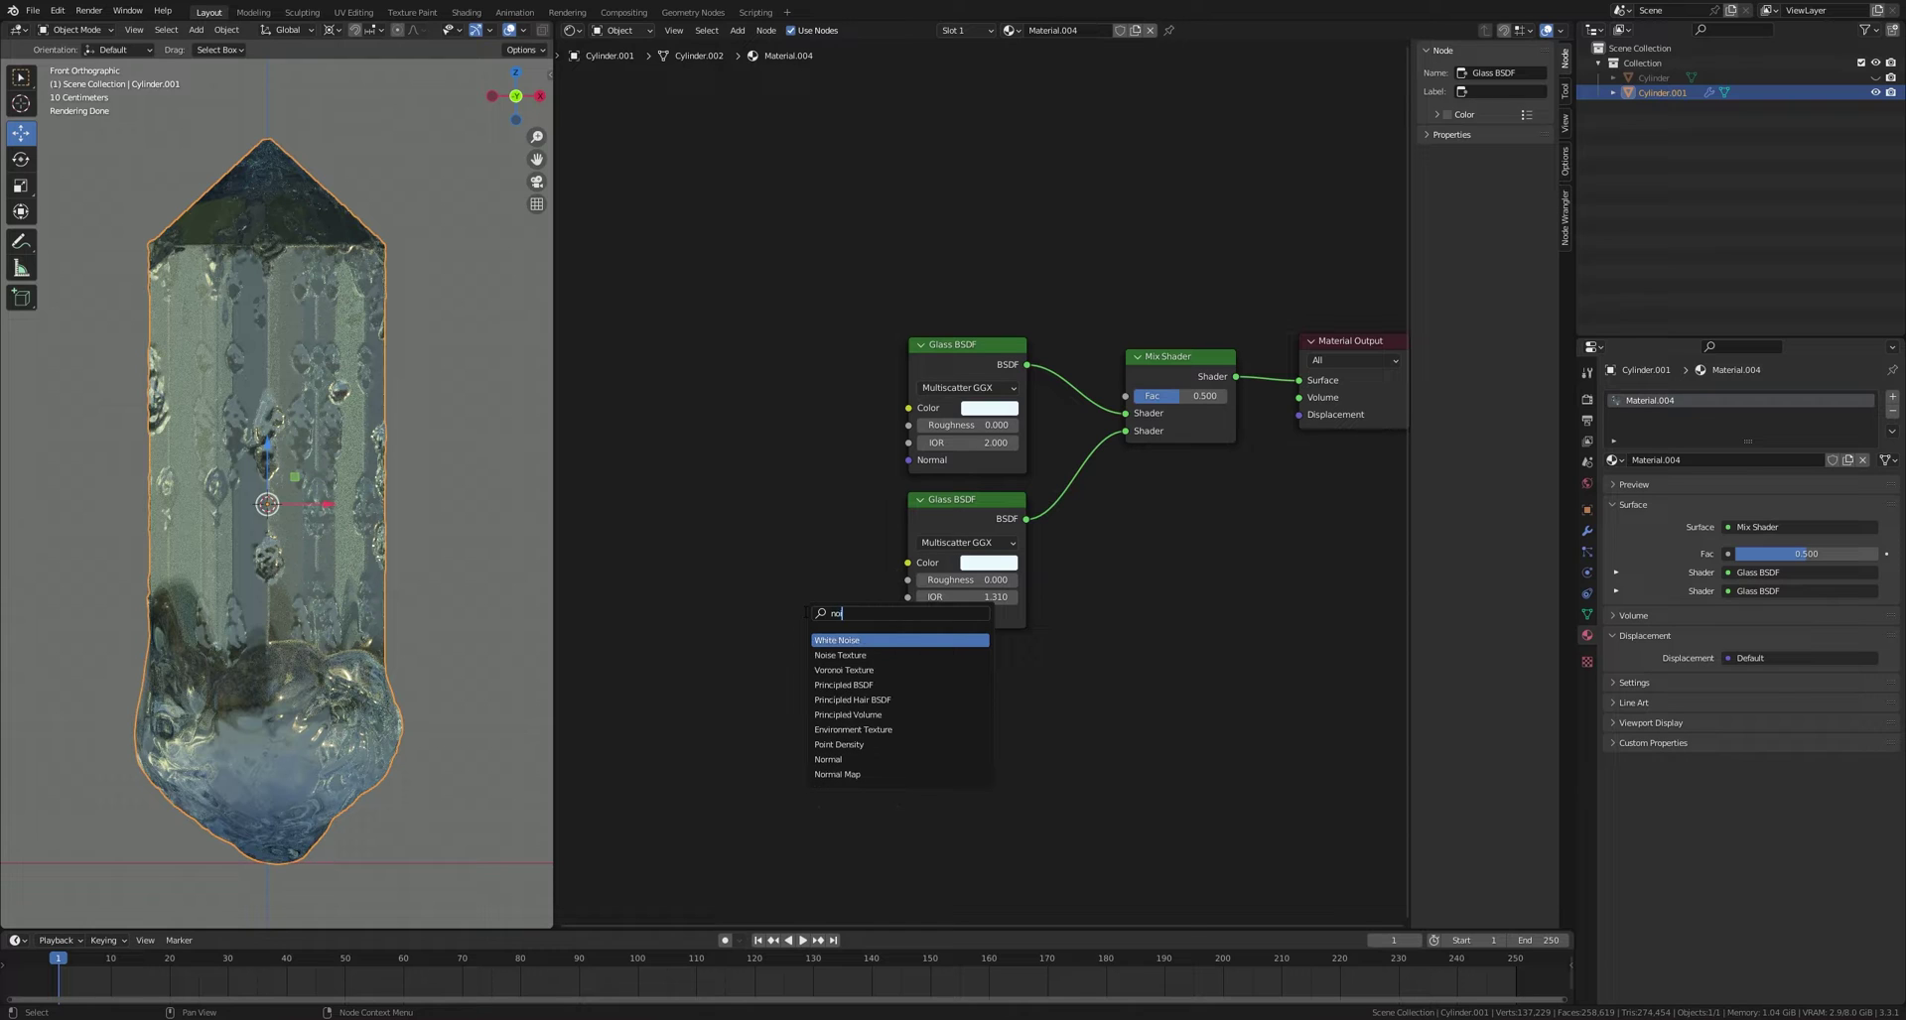
{"action": "left_click", "coordinate": [839, 655]}
{"action": "left_click", "coordinate": [786, 531]}
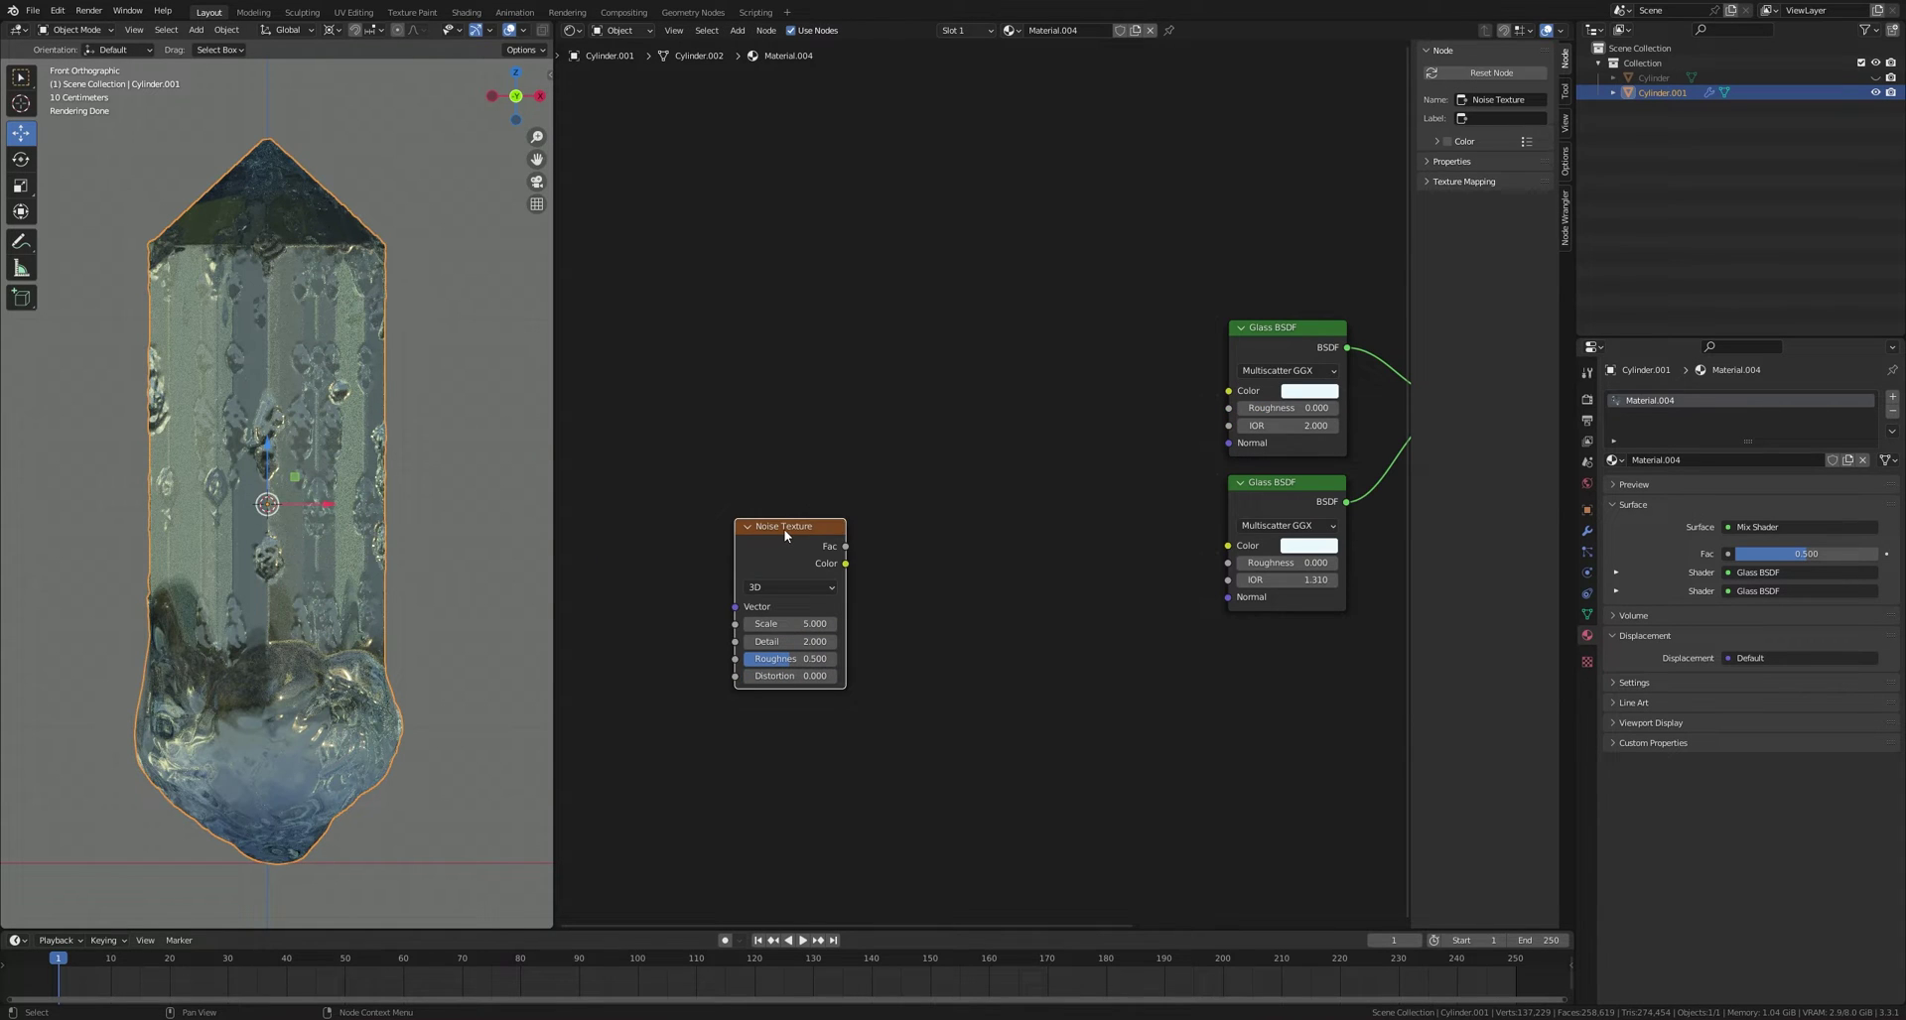
{"action": "key", "text": "ctrl+t"}
{"action": "middle_click_drag", "start_coordinate": [784, 536], "coordinate": [893, 522]}
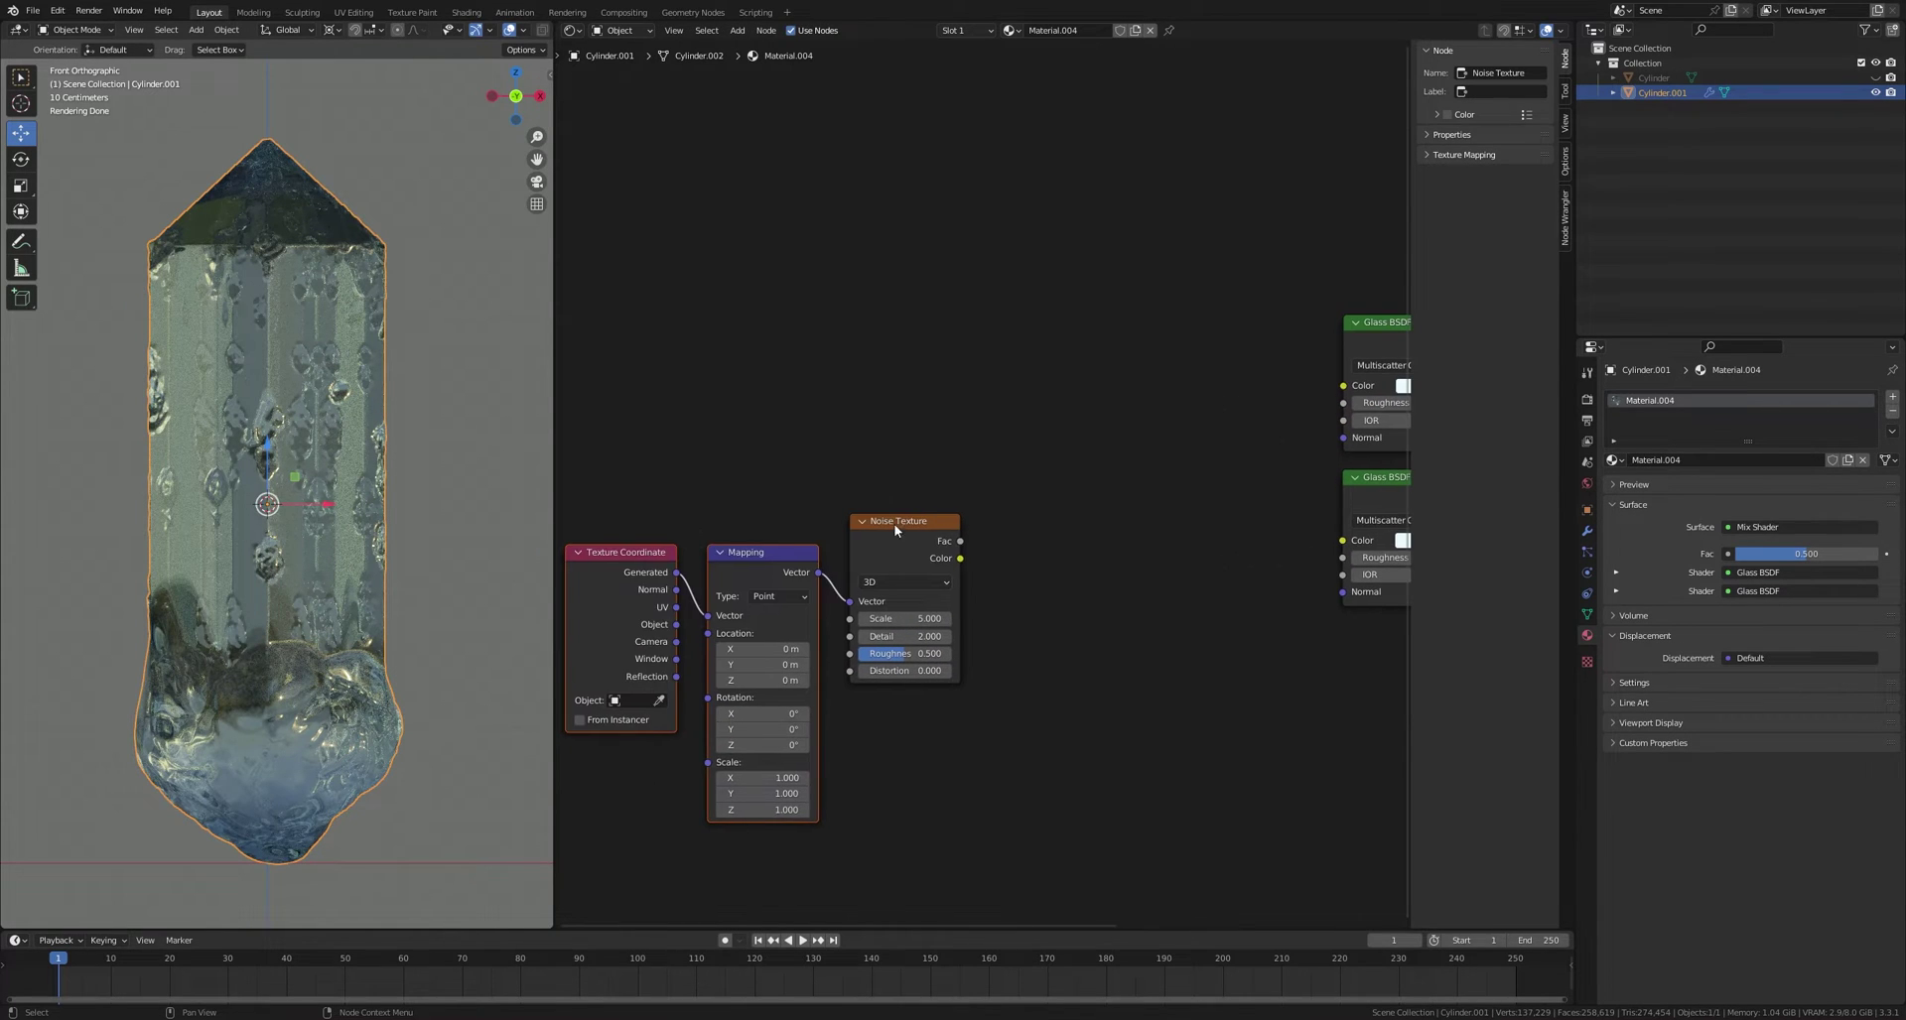
Step: Delete the Mapping node and connect the Texture Coordinate's Object output directly to the Noise Texture's Vector
{"action": "left_click", "coordinate": [796, 566]}
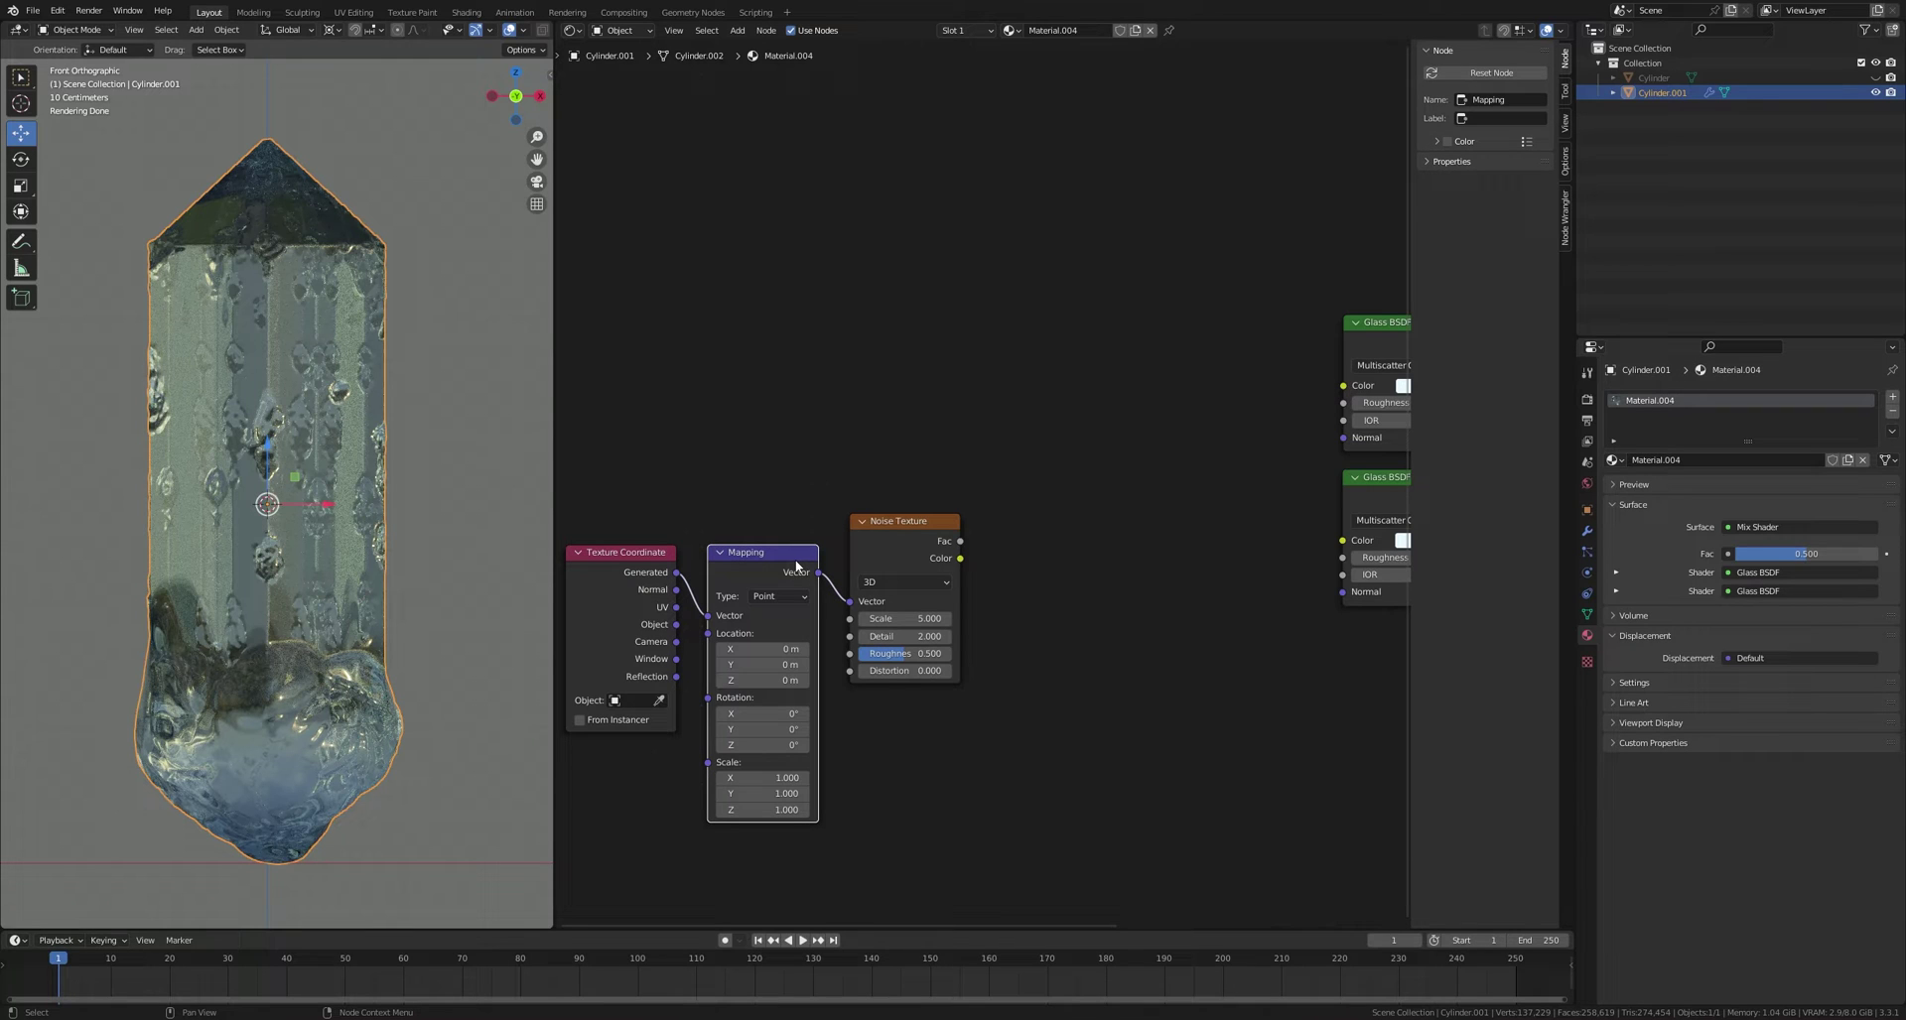
{"action": "key", "text": "x"}
{"action": "middle_click_drag", "start_coordinate": [795, 561], "coordinate": [852, 555]}
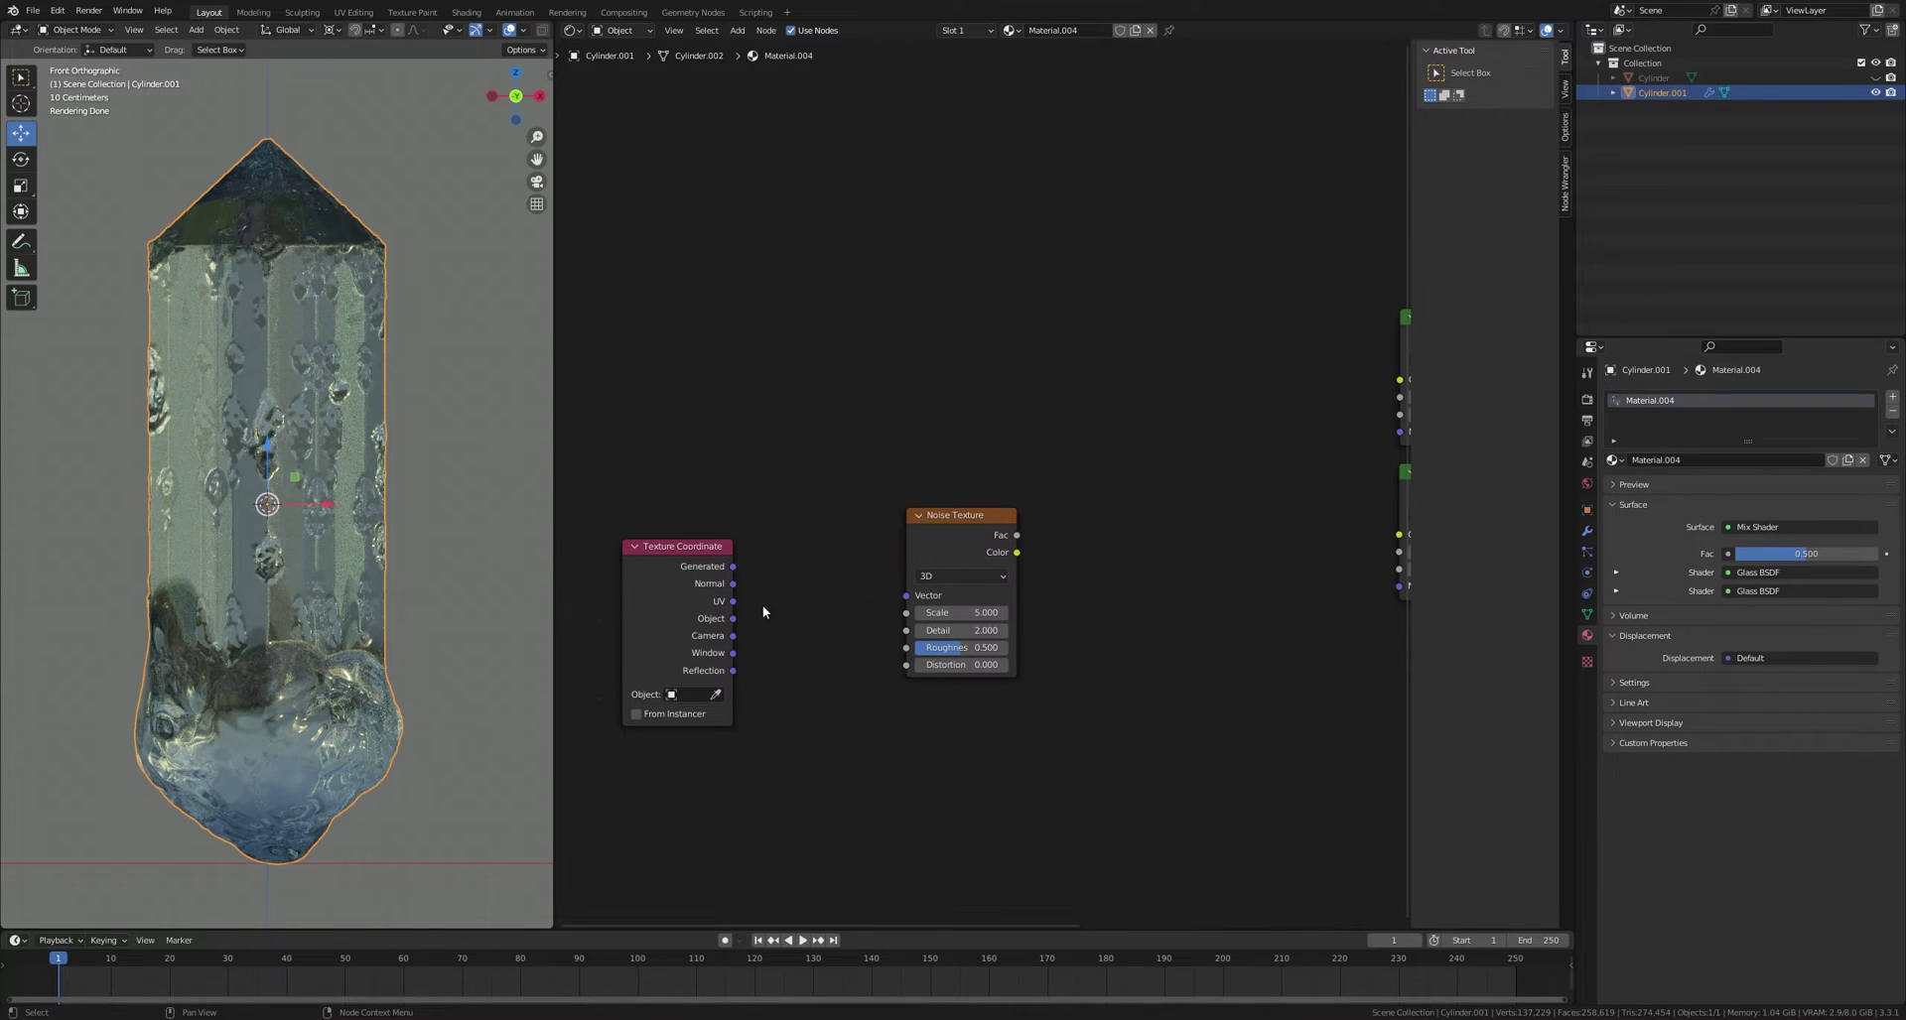
{"action": "left_click_drag", "start_coordinate": [733, 617], "coordinate": [909, 596]}
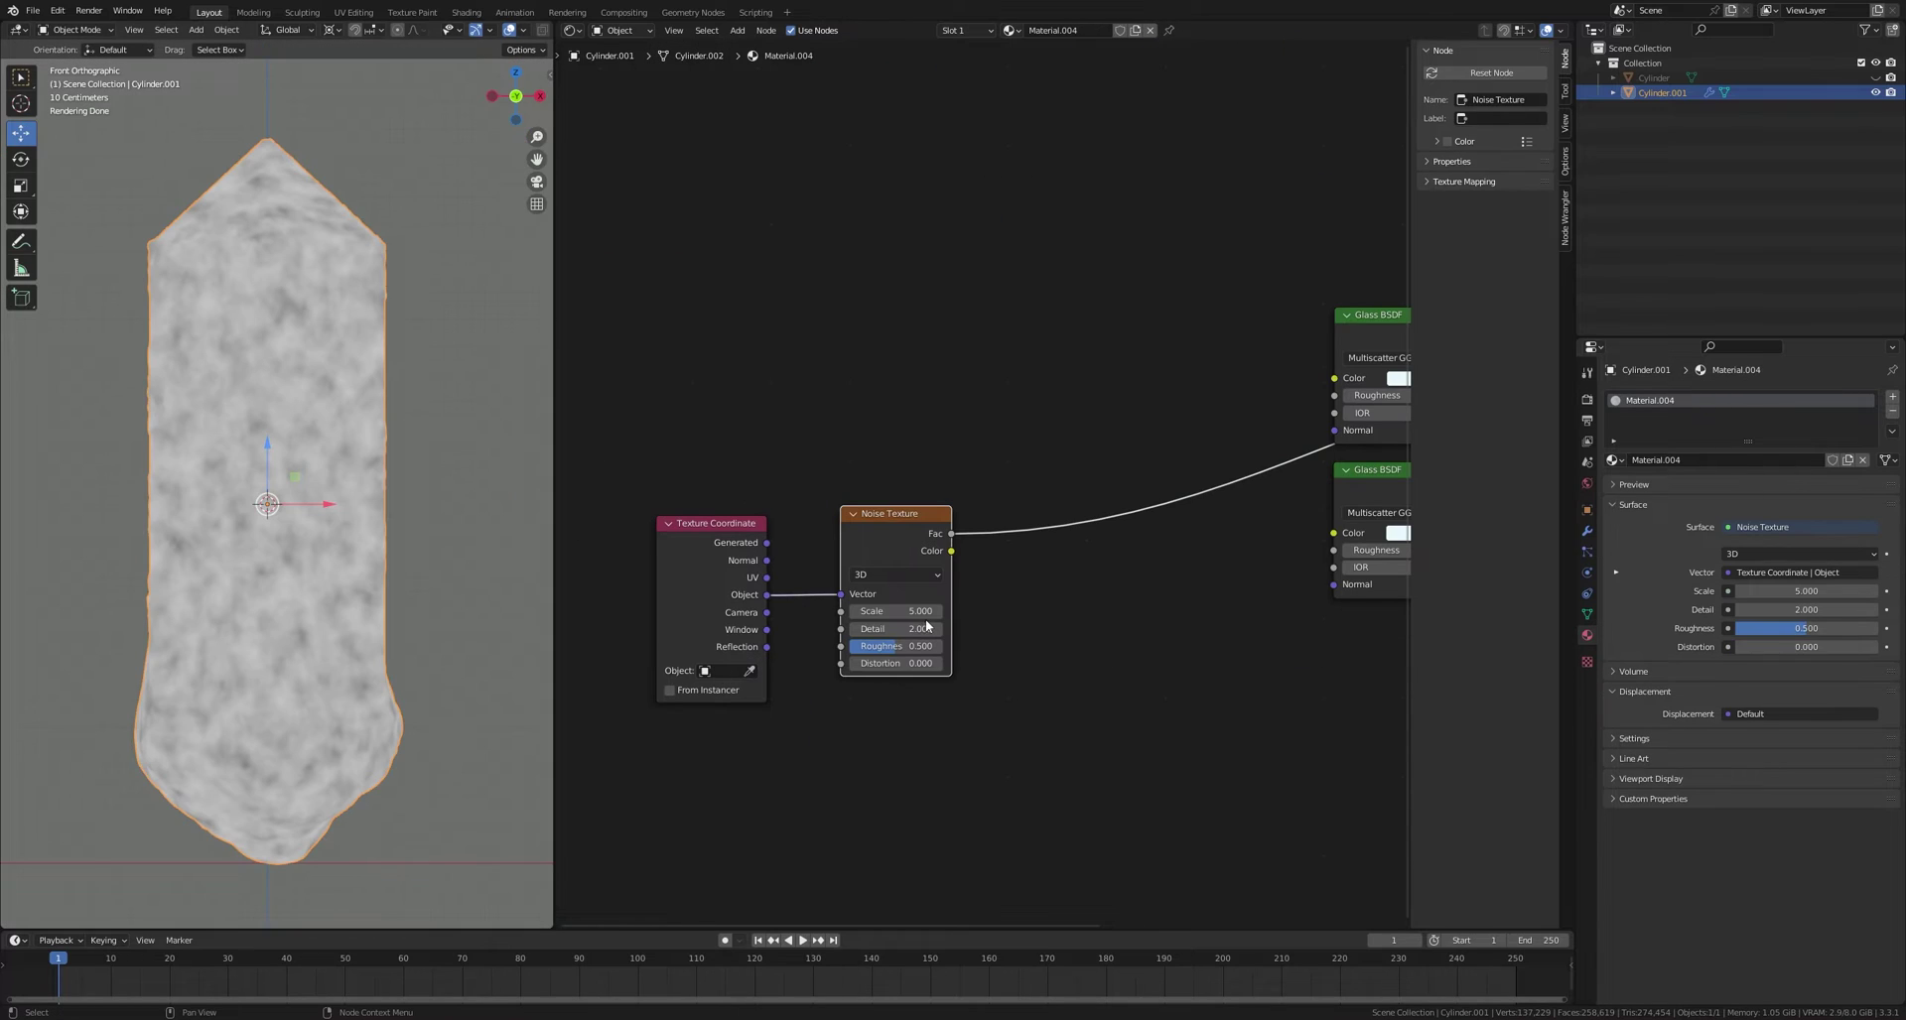
Step: Set the Noise Texture's Scale to 4 and Detail to 15
{"action": "left_click", "coordinate": [915, 611]}
{"action": "type", "text": "4"}
{"action": "key", "text": "Return"}
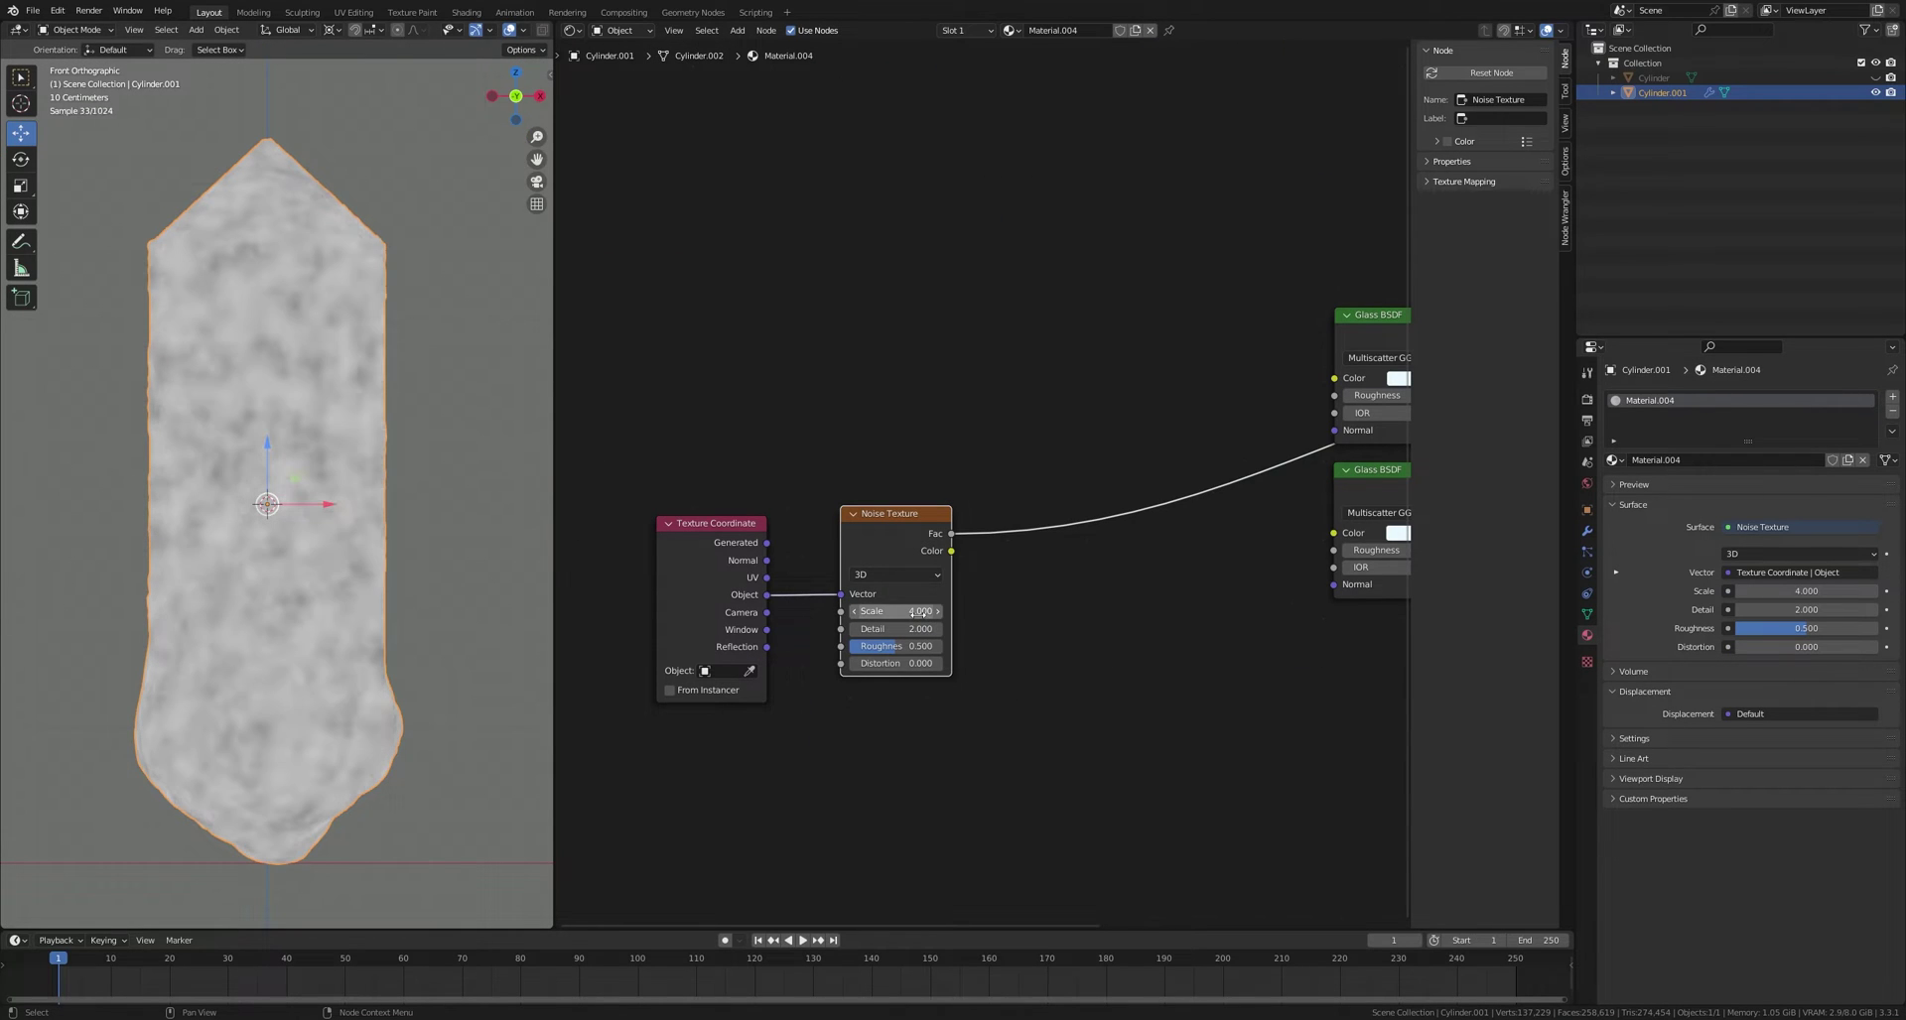
{"action": "left_click", "coordinate": [897, 629]}
{"action": "type", "text": "15"}
{"action": "key", "text": "Return"}
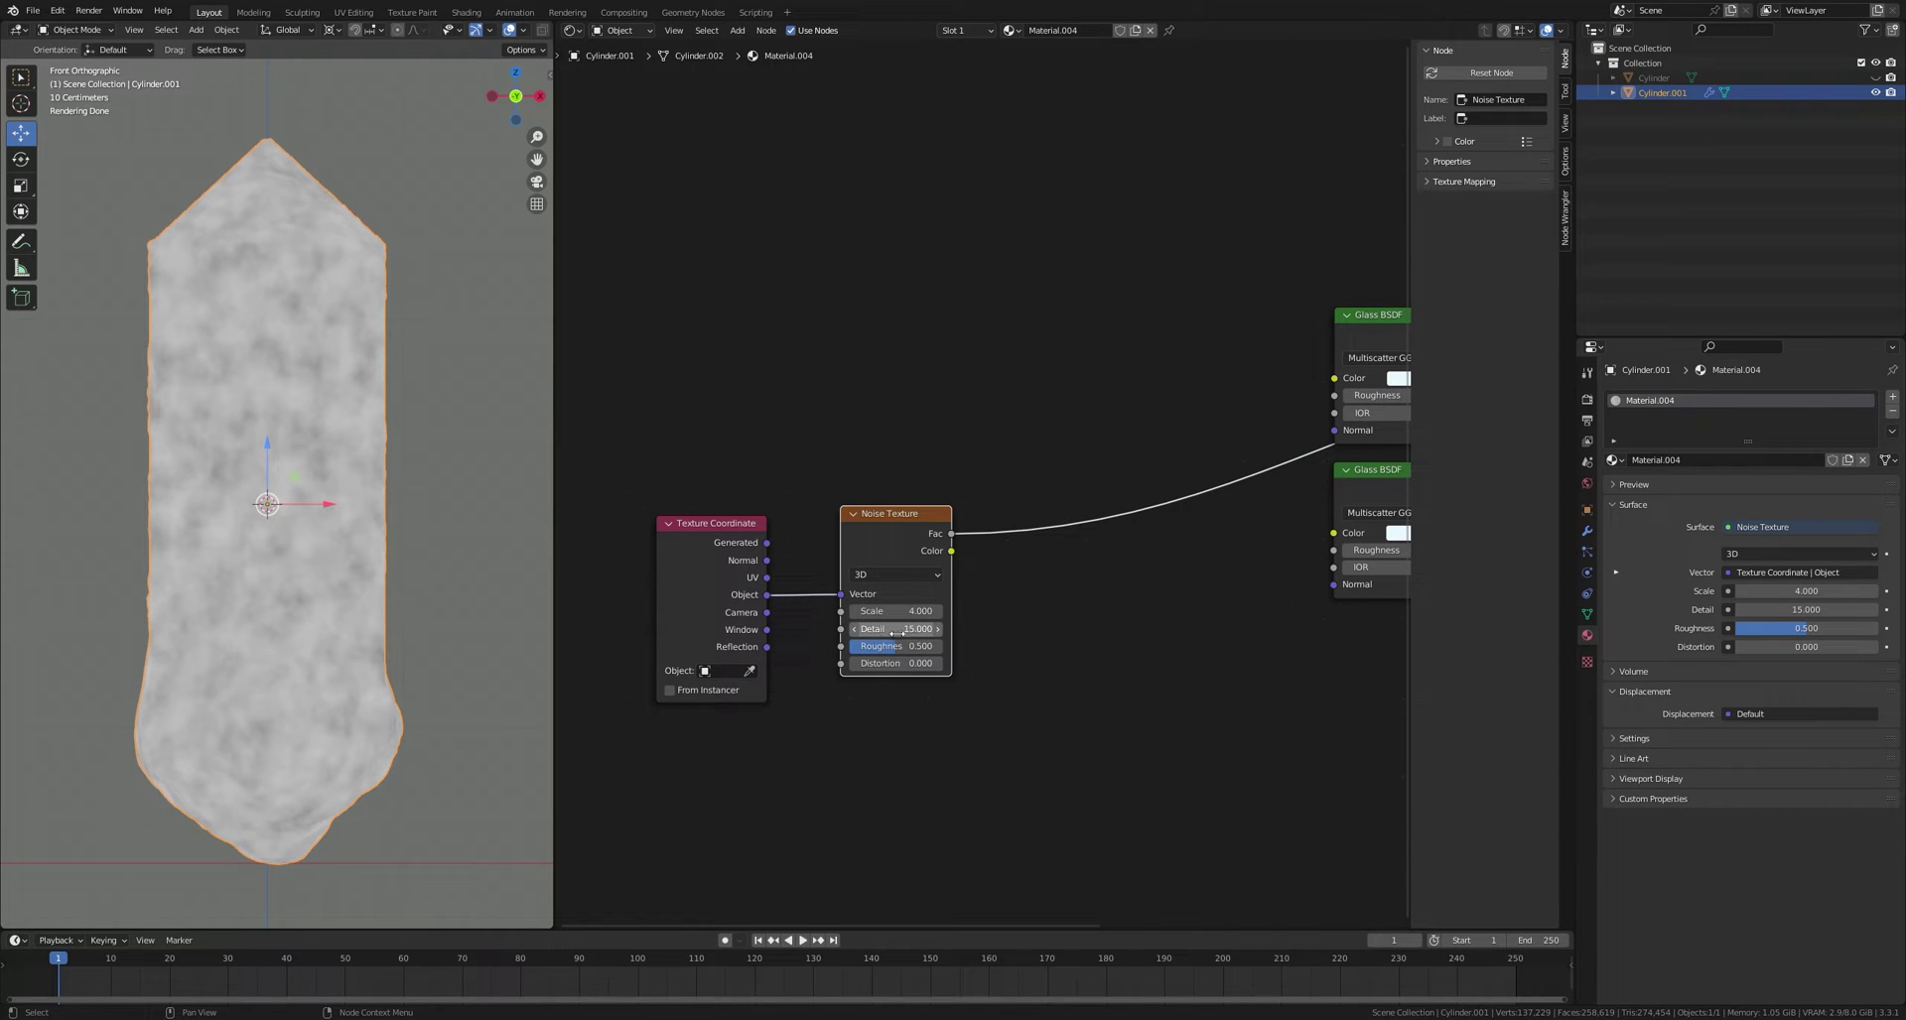
Step: Add a ColorRamp node after the Noise Texture, fed by its Fac output
{"action": "key", "text": "shift+a"}
{"action": "type", "text": "c"}
{"action": "key", "text": "Down"}
{"action": "key", "text": "Return"}
{"action": "left_click", "coordinate": [947, 544]}
Step: Flip the ColorRamp so it runs from white to black and move its stops inward, the white one to 0.441
{"action": "left_click", "coordinate": [928, 539]}
{"action": "left_click", "coordinate": [955, 554]}
{"action": "left_click_drag", "start_coordinate": [1043, 562], "coordinate": [999, 564]}
{"action": "left_click_drag", "start_coordinate": [880, 564], "coordinate": [962, 583]}
Step: Connect the ColorRamp's Color output to the lower Glass BSDF's Roughness and preview that shader on the crystal
{"action": "key", "text": "Home"}
{"action": "left_click_drag", "start_coordinate": [1002, 517], "coordinate": [1289, 519]}
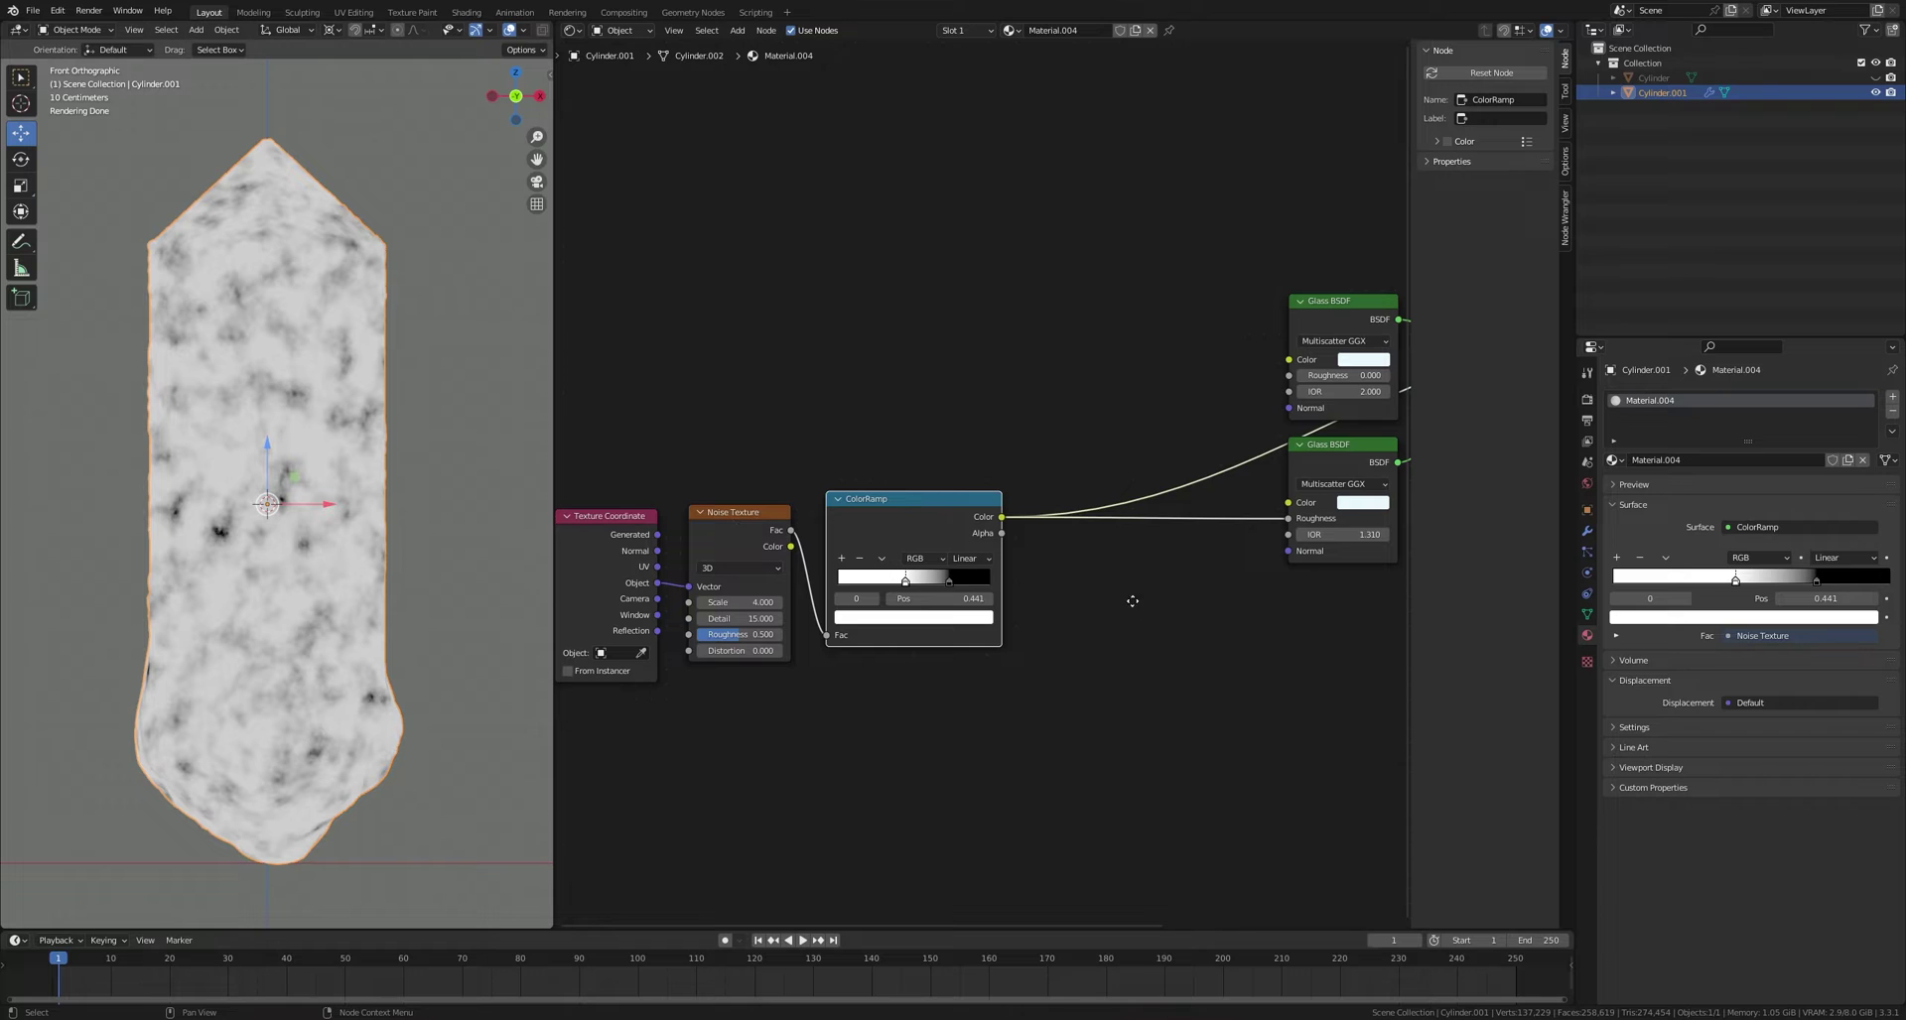
{"action": "middle_click_drag", "start_coordinate": [1137, 606], "coordinate": [1018, 612]}
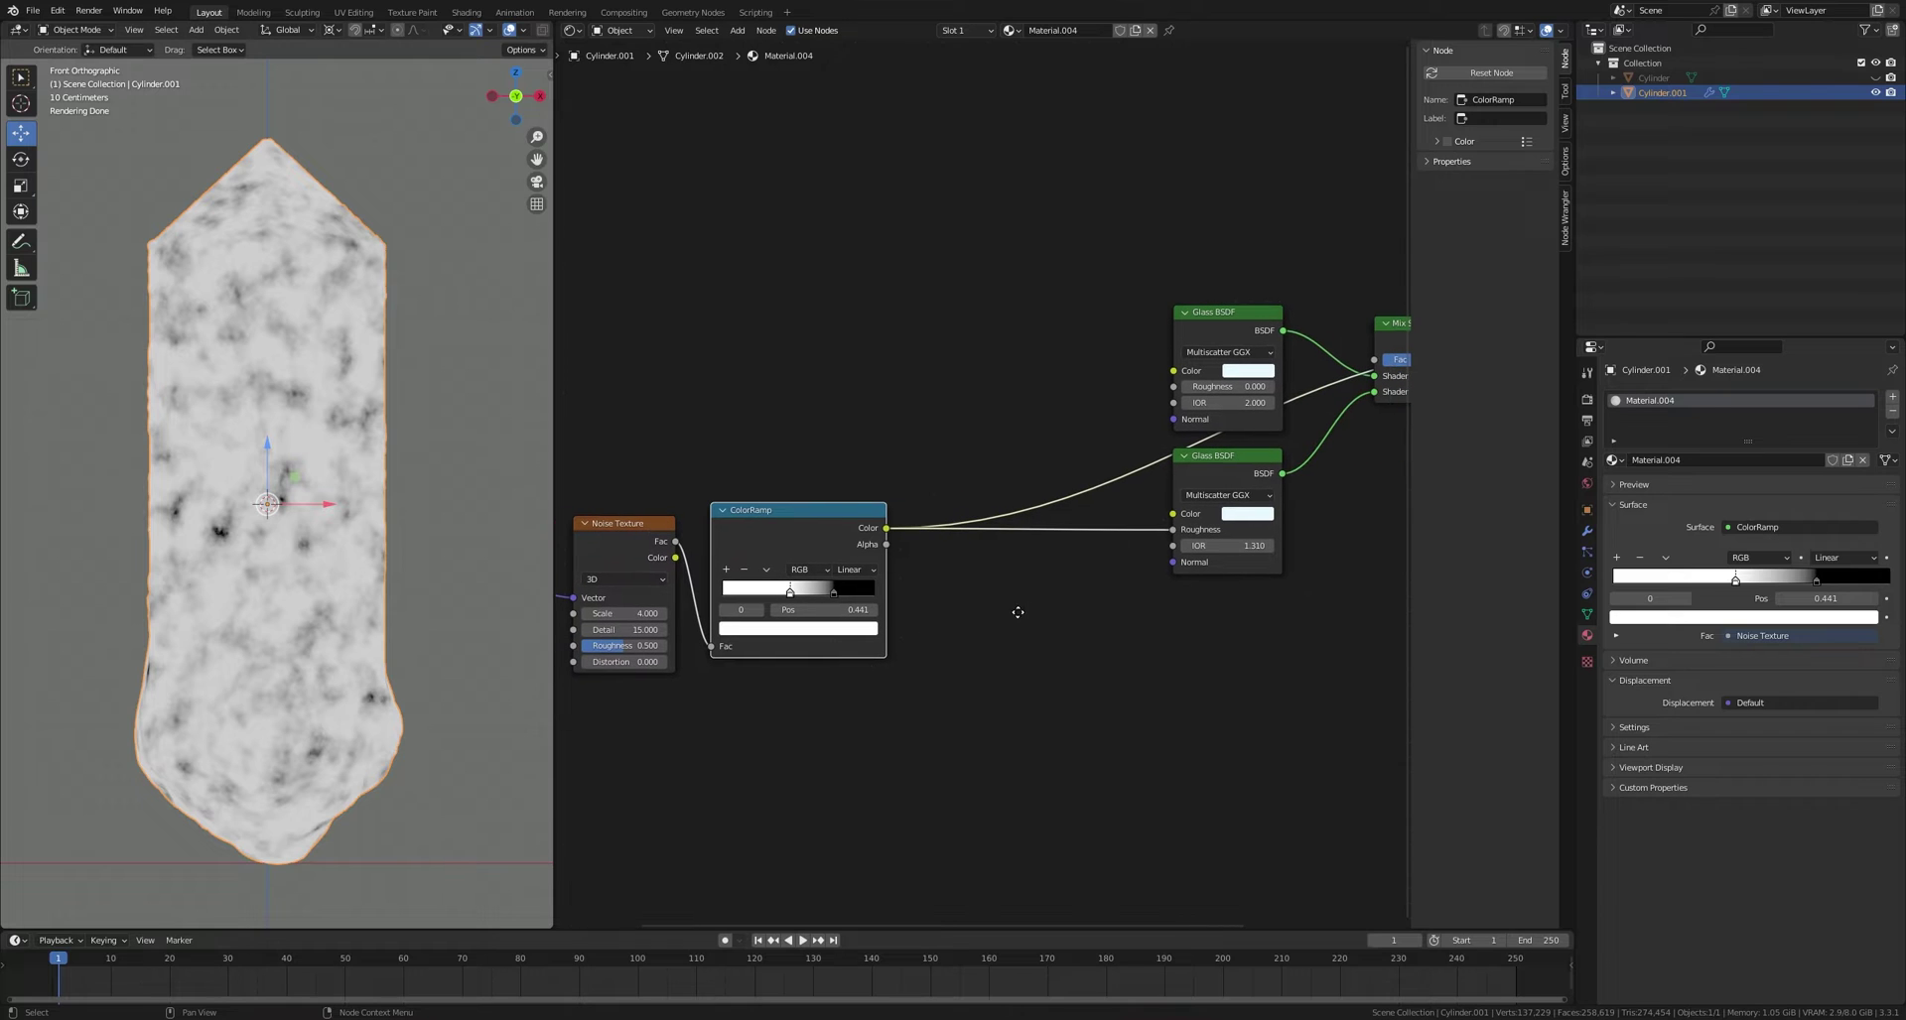
{"action": "left_click", "coordinate": [1235, 463], "text": "ctrl+shift"}
Step: Duplicate the ColorRamp below the original and connect the Noise Texture's Fac output to the copy's Fac input
{"action": "middle_click_drag", "start_coordinate": [907, 767], "coordinate": [1074, 745]}
{"action": "left_click_drag", "start_coordinate": [997, 507], "coordinate": [1002, 487]}
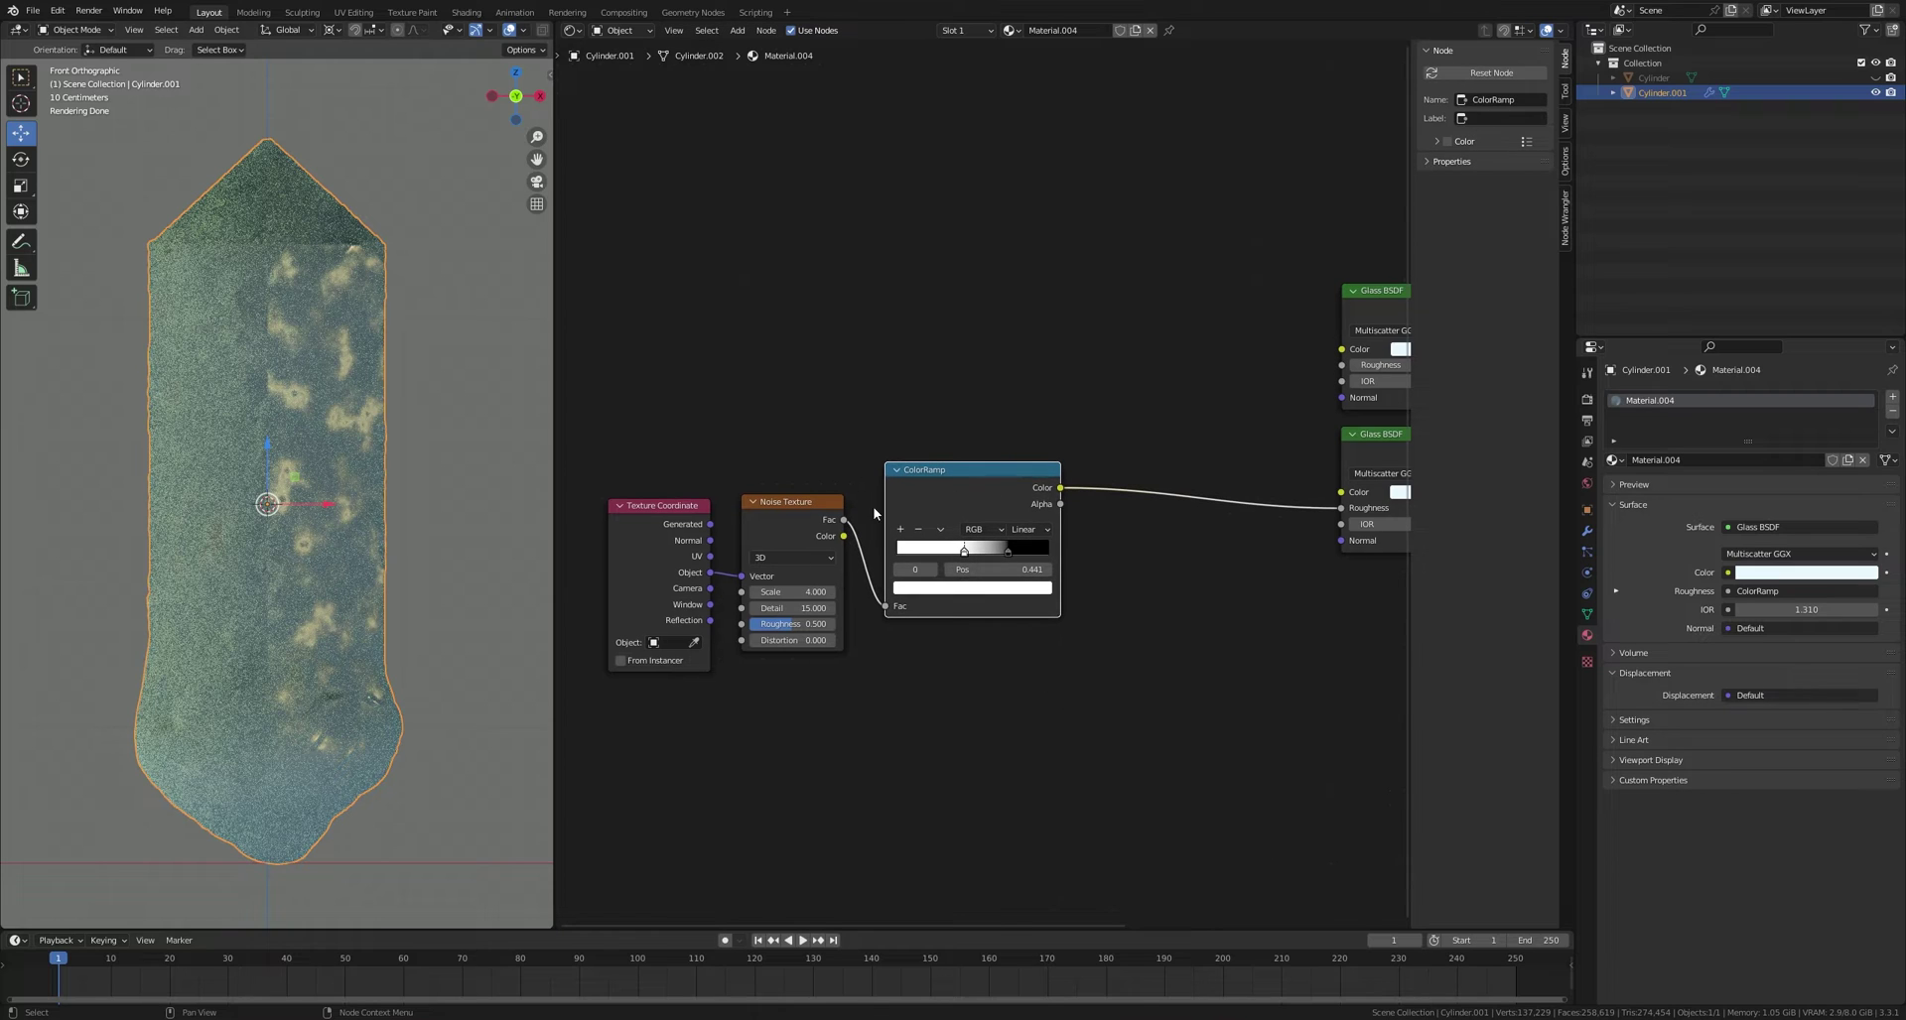
{"action": "key", "text": "shift+d"}
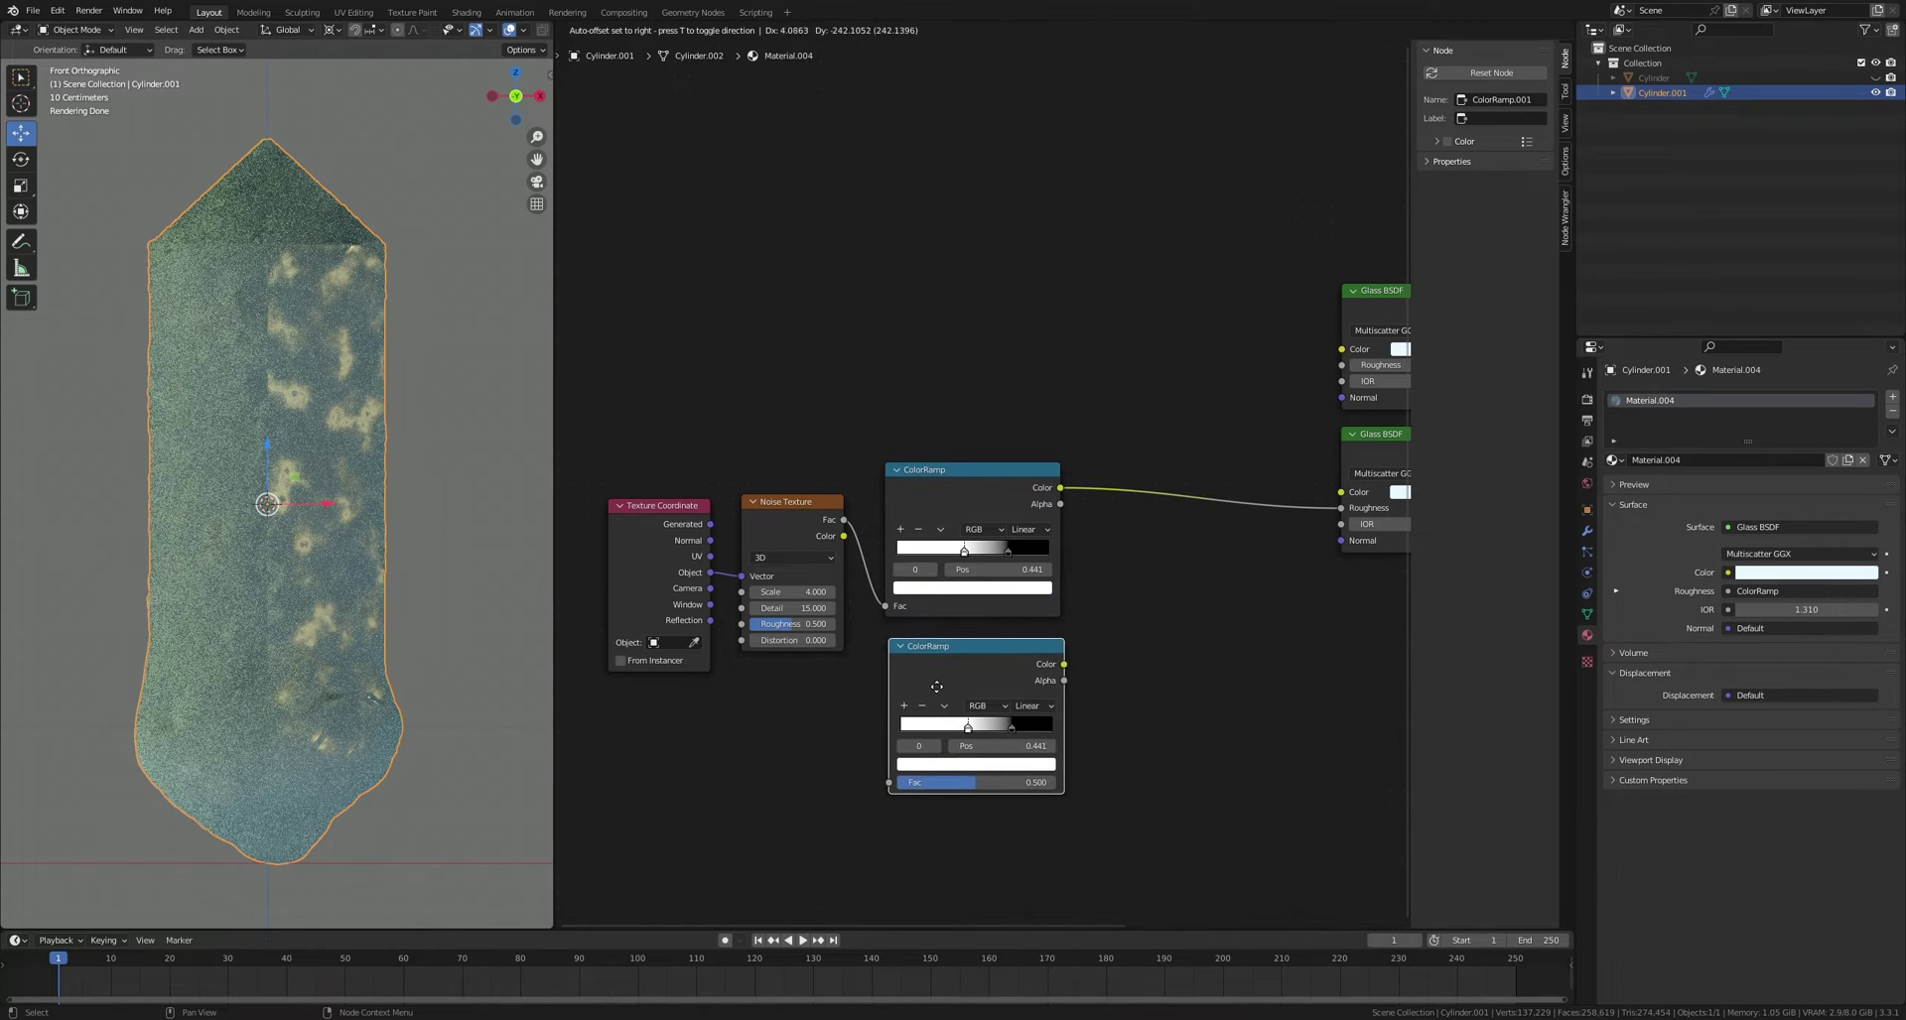
{"action": "left_click", "coordinate": [942, 692]}
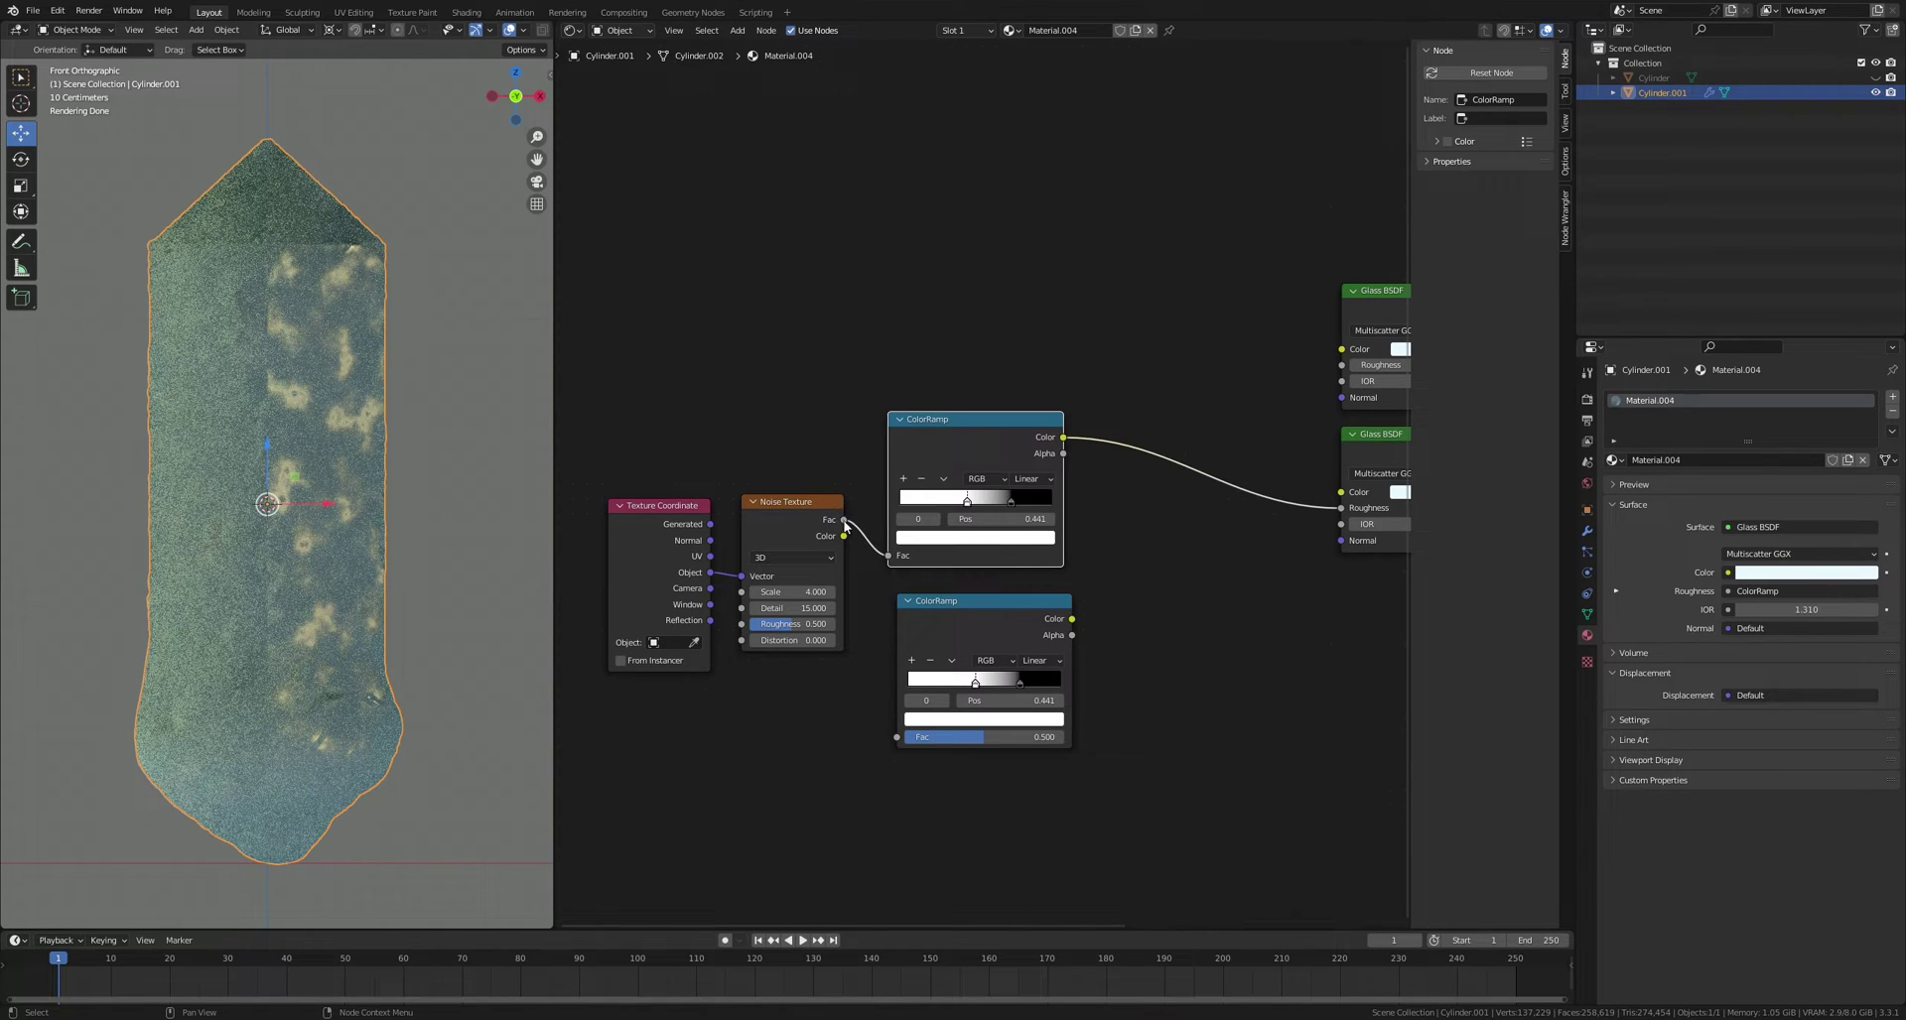
{"action": "left_click_drag", "start_coordinate": [845, 524], "coordinate": [896, 736]}
{"action": "left_click_drag", "start_coordinate": [1033, 598], "coordinate": [1024, 585]}
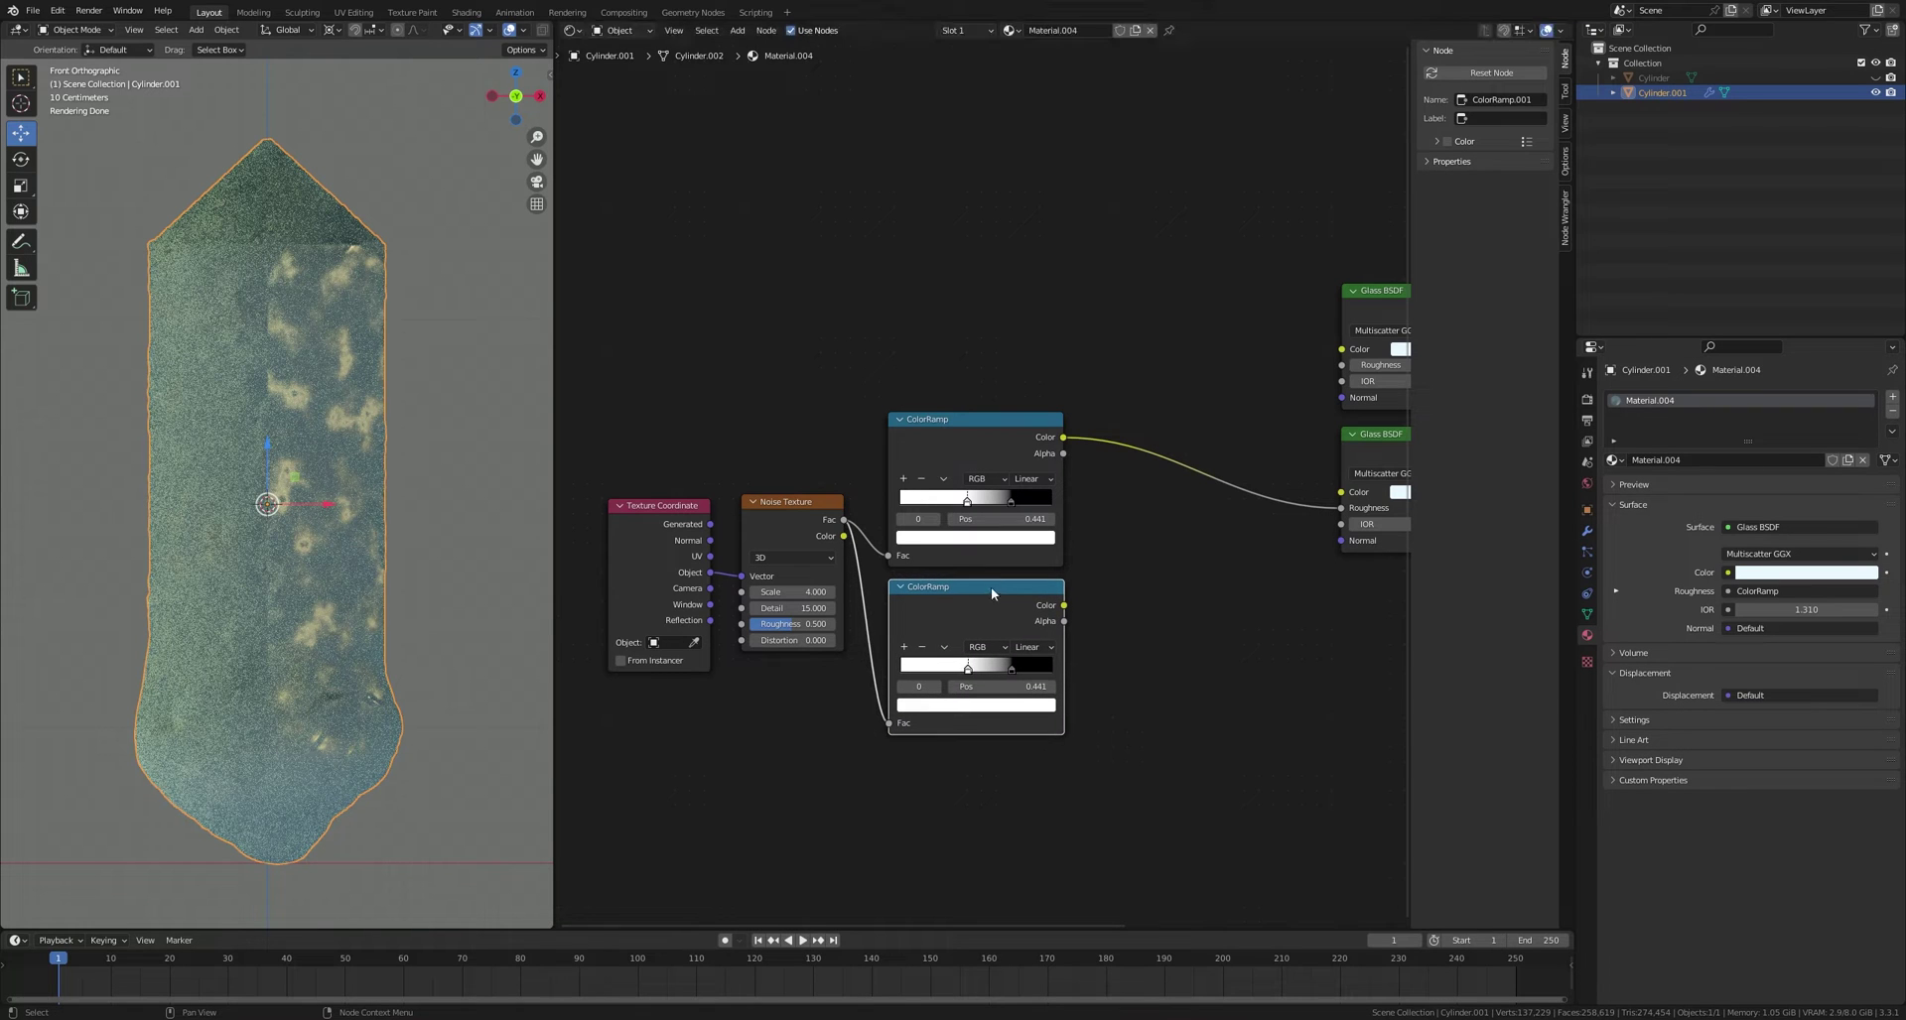
Step: Preview the second ColorRamp, flip it to start from black, and make its light stop at 0.750 grey
{"action": "left_click", "coordinate": [990, 600], "text": "ctrl+shift"}
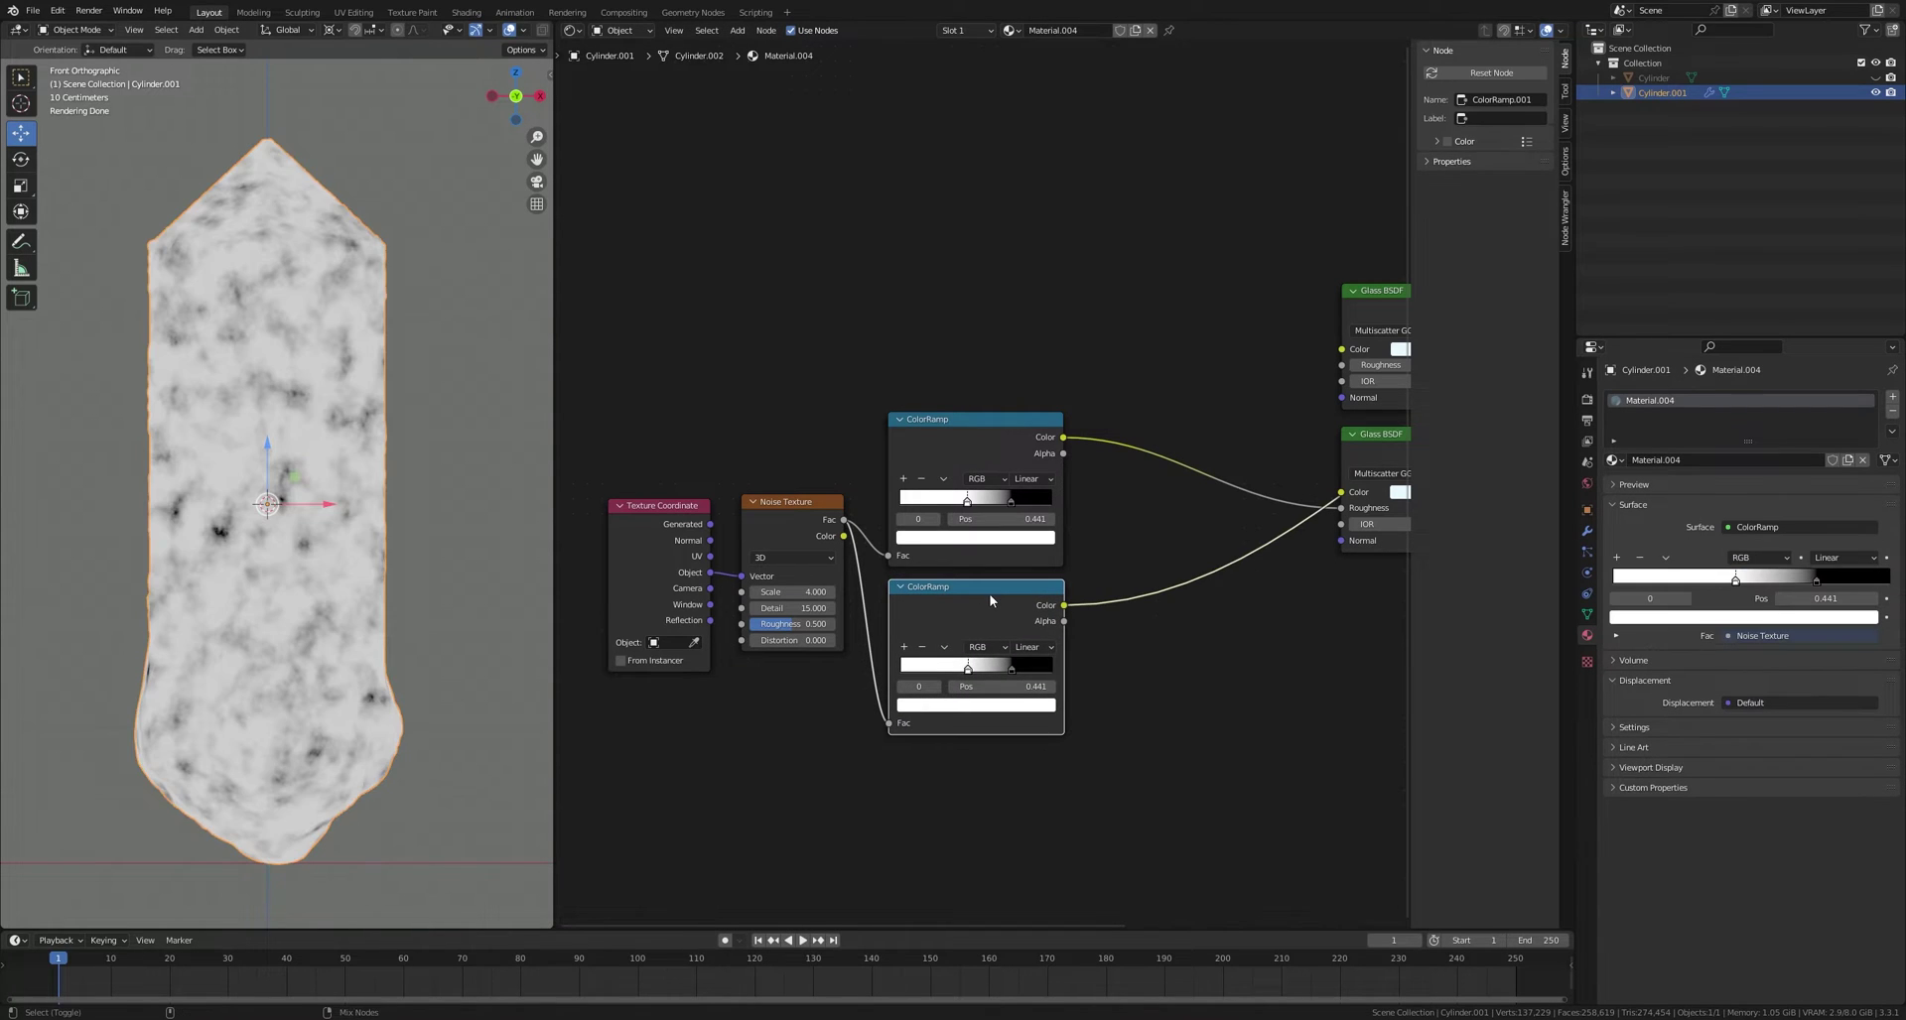
{"action": "left_click", "coordinate": [944, 647]}
{"action": "left_click", "coordinate": [953, 663]}
{"action": "left_click_drag", "start_coordinate": [984, 668], "coordinate": [934, 668]}
{"action": "left_click", "coordinate": [1013, 670]}
{"action": "left_click", "coordinate": [976, 704]}
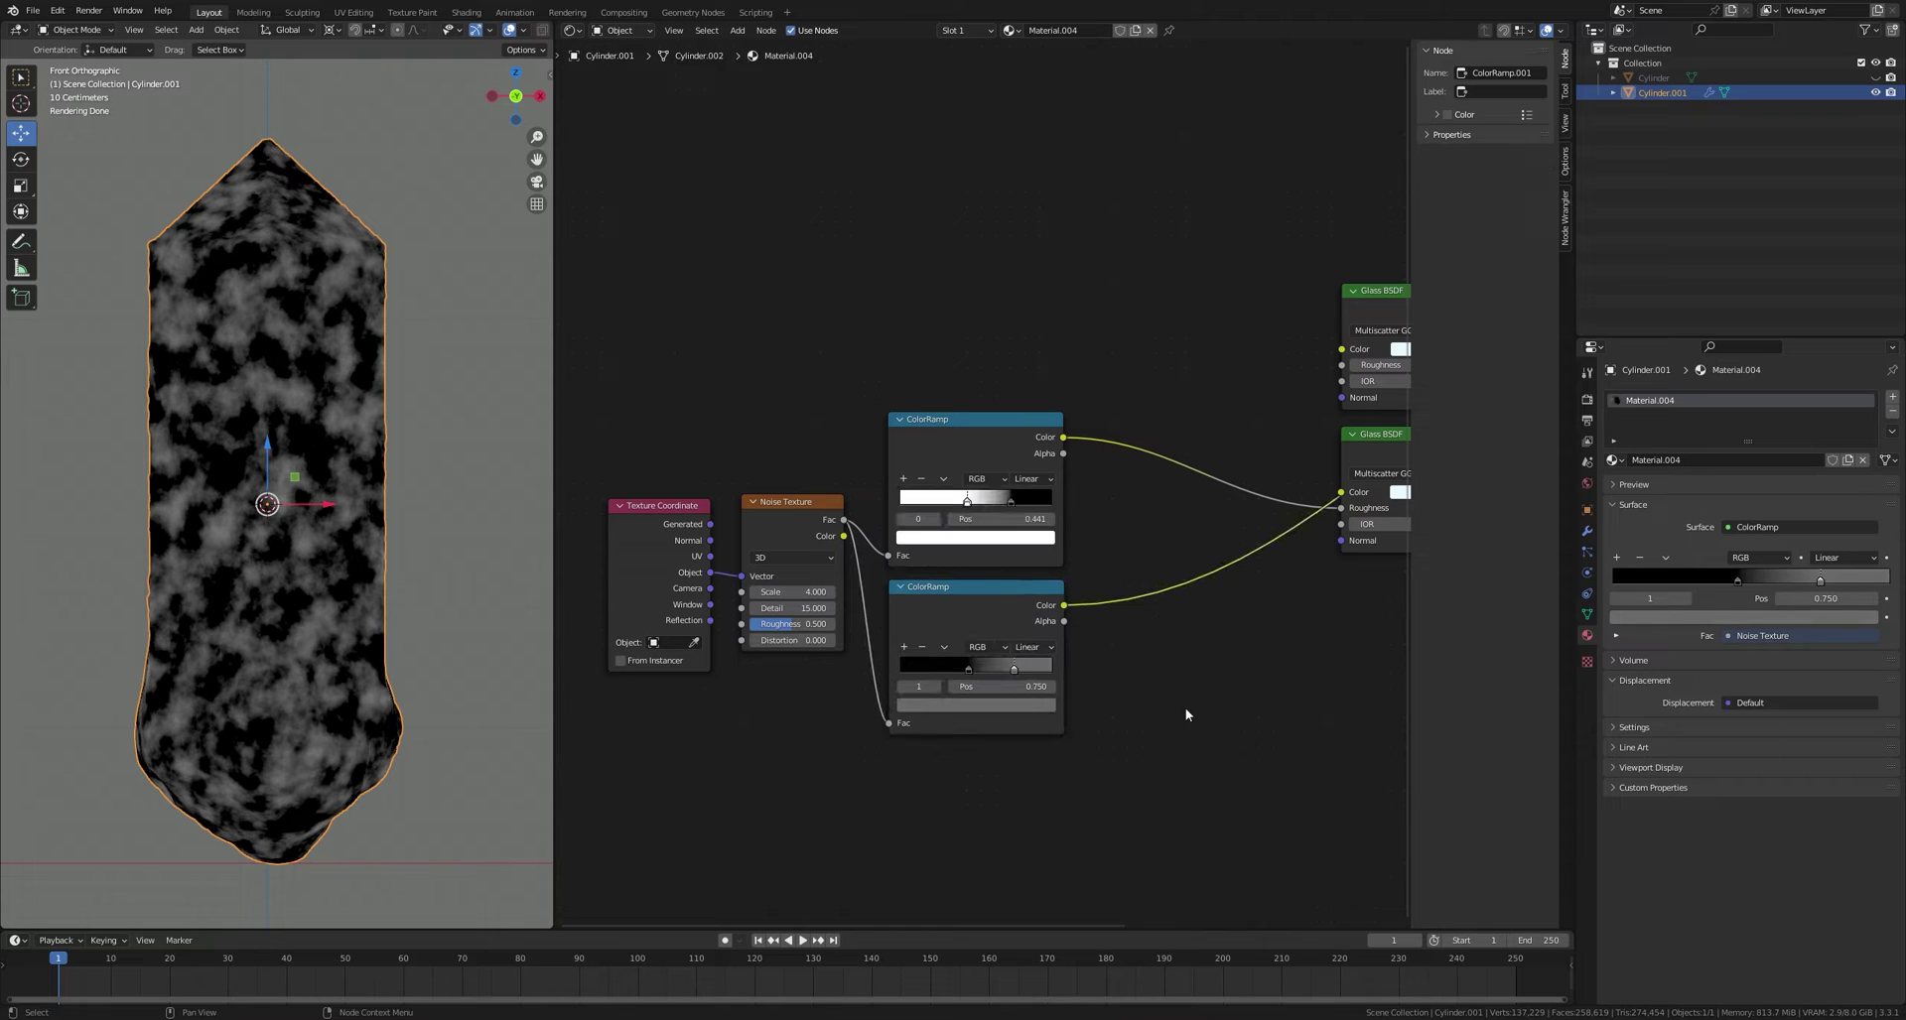
Step: Save the file and add a Bump node to the right of the second ColorRamp
{"action": "key", "text": "ctrl+s"}
{"action": "middle_click_drag", "start_coordinate": [1167, 640], "coordinate": [1075, 667]}
{"action": "key", "text": "shift+a"}
{"action": "left_click", "coordinate": [1077, 670]}
{"action": "type", "text": "bump"}
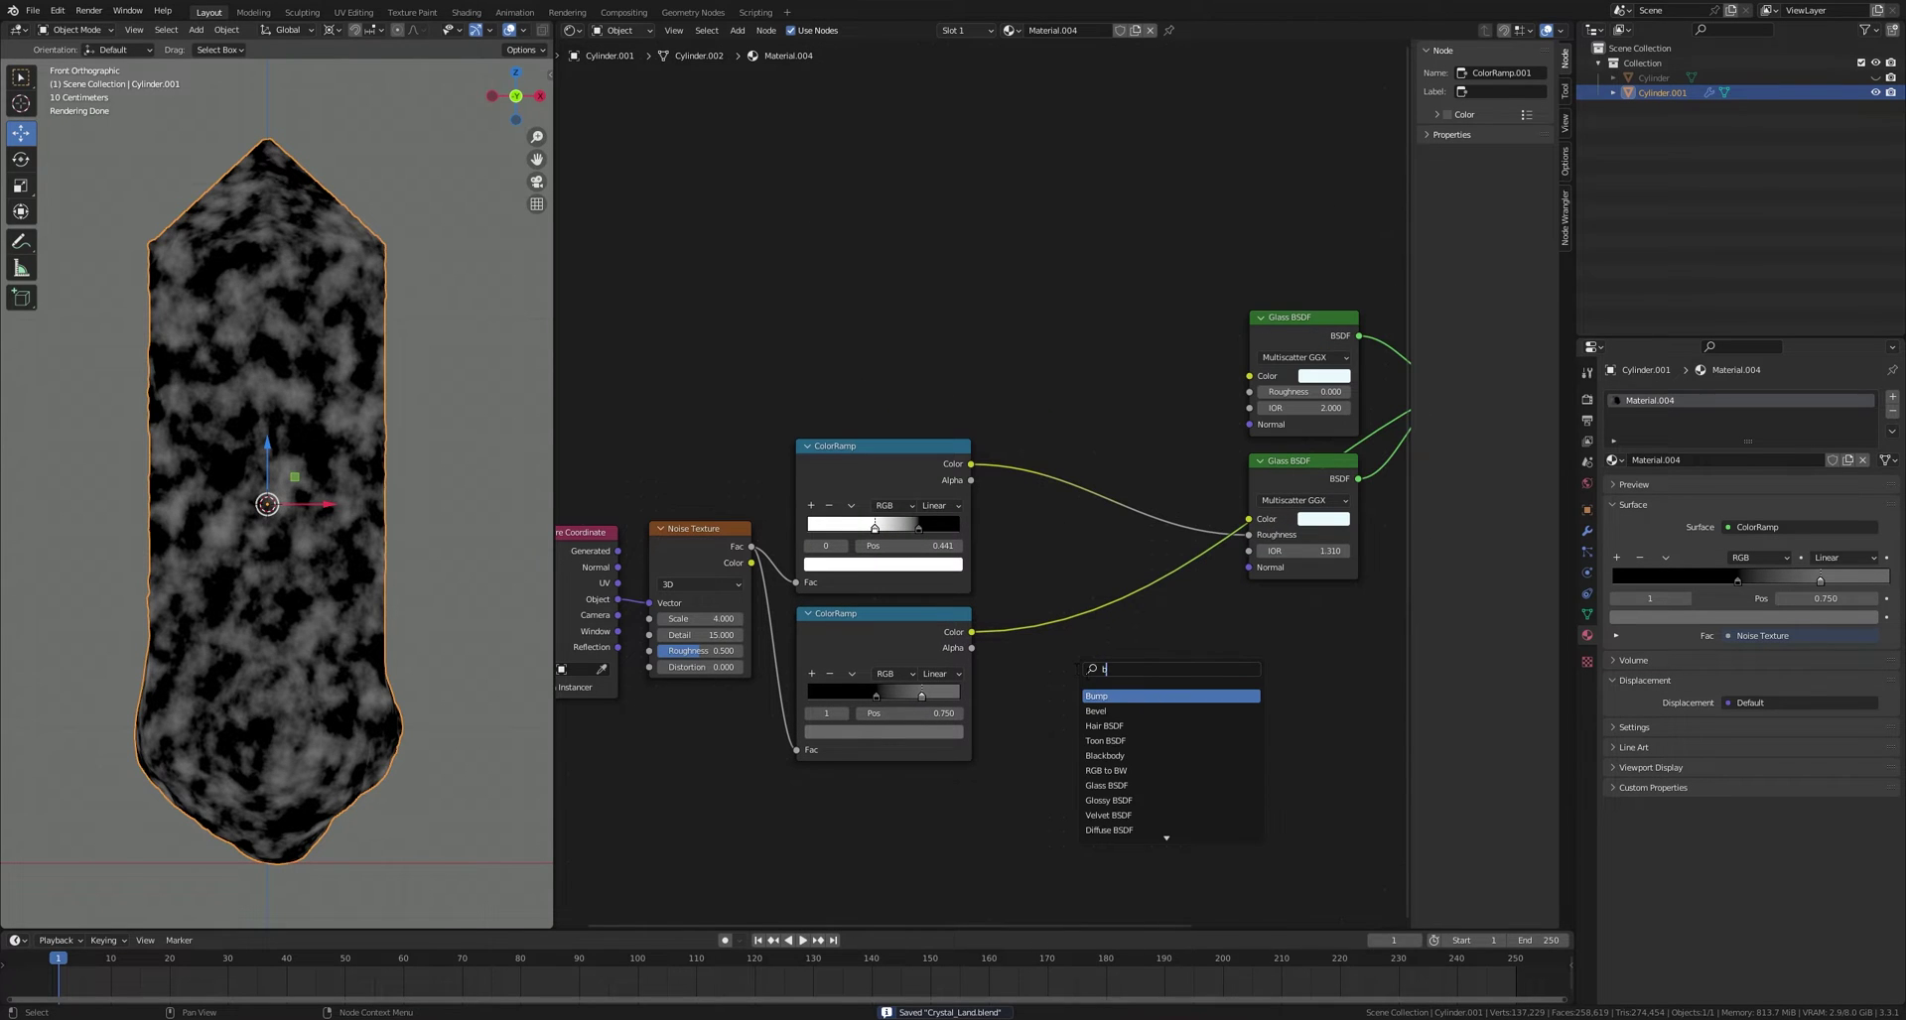
{"action": "key", "text": "Return"}
{"action": "left_click", "coordinate": [1033, 625]}
Step: Connect the second ColorRamp's Color output to the Bump's Height and set the Bump Strength to 0.2
{"action": "left_click_drag", "start_coordinate": [972, 632], "coordinate": [1011, 692]}
{"action": "middle_click_drag", "start_coordinate": [1109, 667], "coordinate": [1040, 650]}
{"action": "left_click", "coordinate": [968, 658]}
{"action": "type", "text": ".2"}
{"action": "key", "text": "Return"}
{"action": "scroll", "coordinate": [1040, 651], "scroll_direction": "up", "scroll_amount": 2}
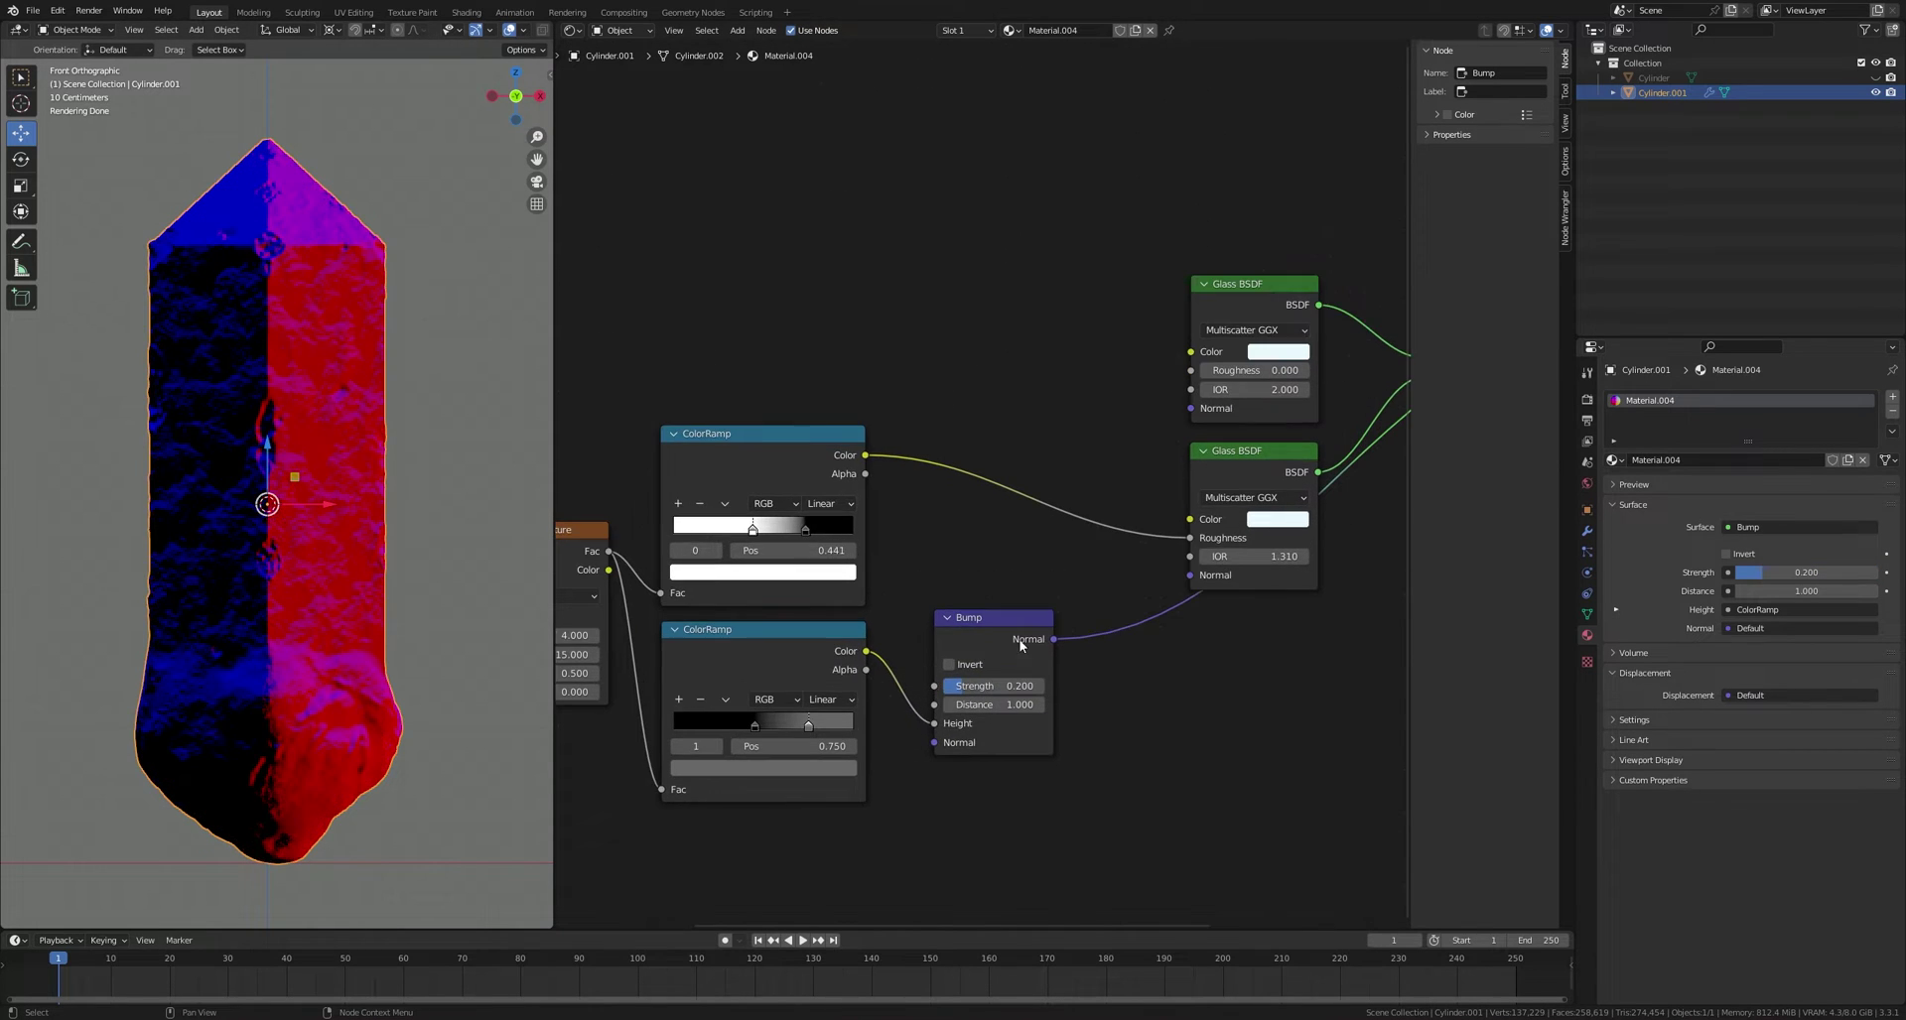
Step: Connect the Bump's Normal output to the lower Glass BSDF's Normal and preview that shader up close
{"action": "scroll", "coordinate": [1040, 636], "scroll_direction": "down", "scroll_amount": 3}
{"action": "left_click_drag", "start_coordinate": [1038, 607], "coordinate": [1146, 557]}
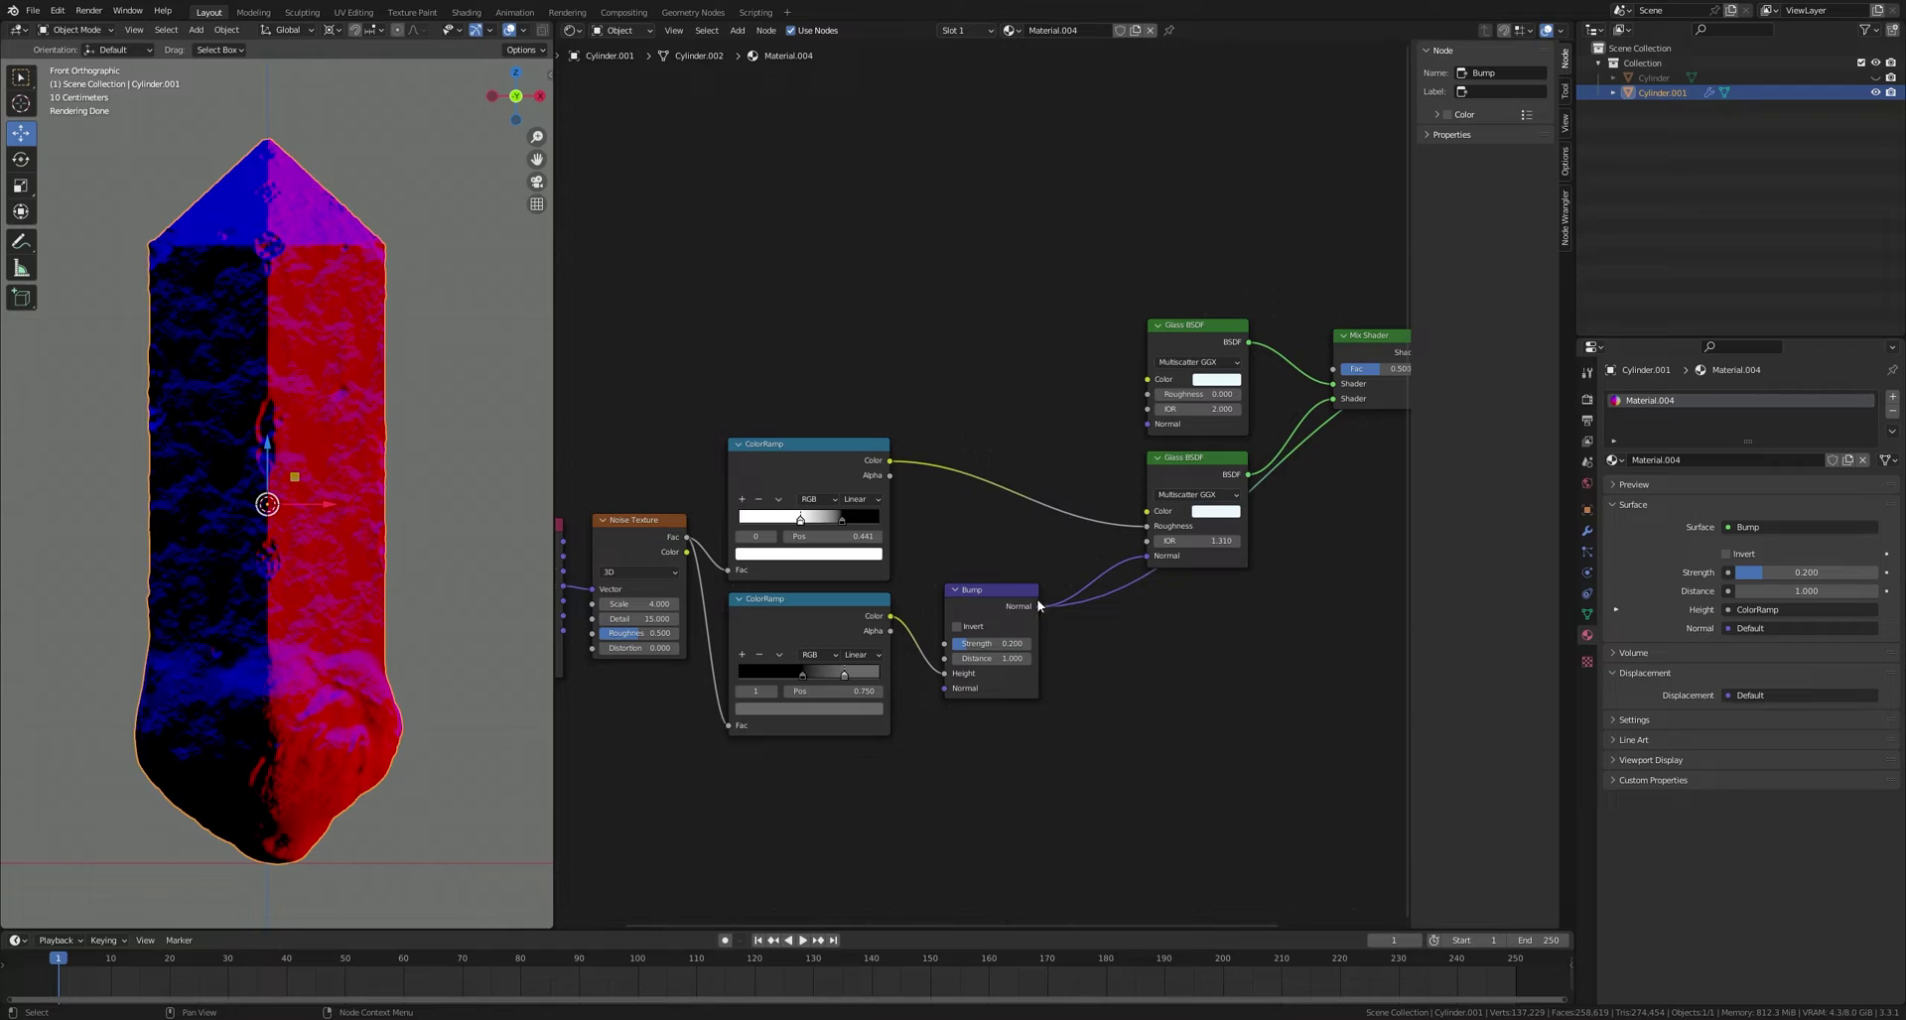
{"action": "left_click", "coordinate": [1194, 468], "text": "ctrl+shift"}
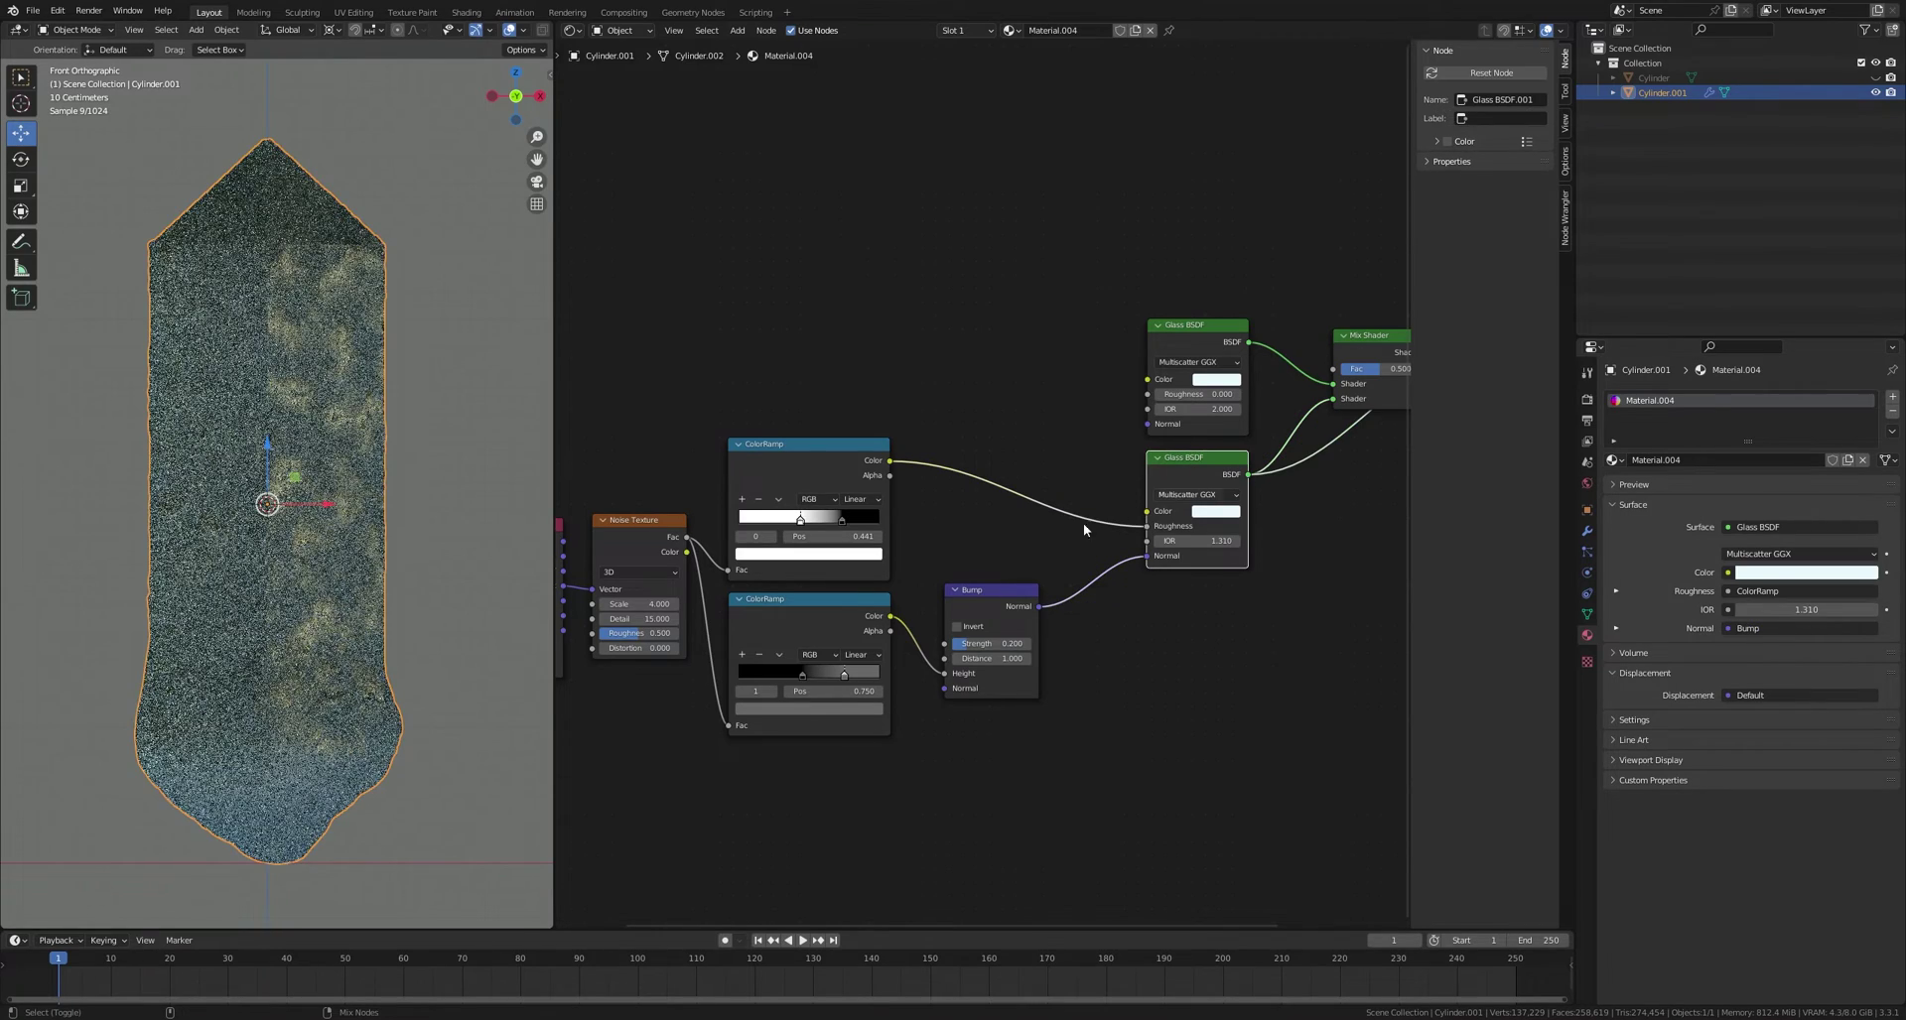
{"action": "scroll", "coordinate": [316, 731], "scroll_direction": "up", "scroll_amount": 4}
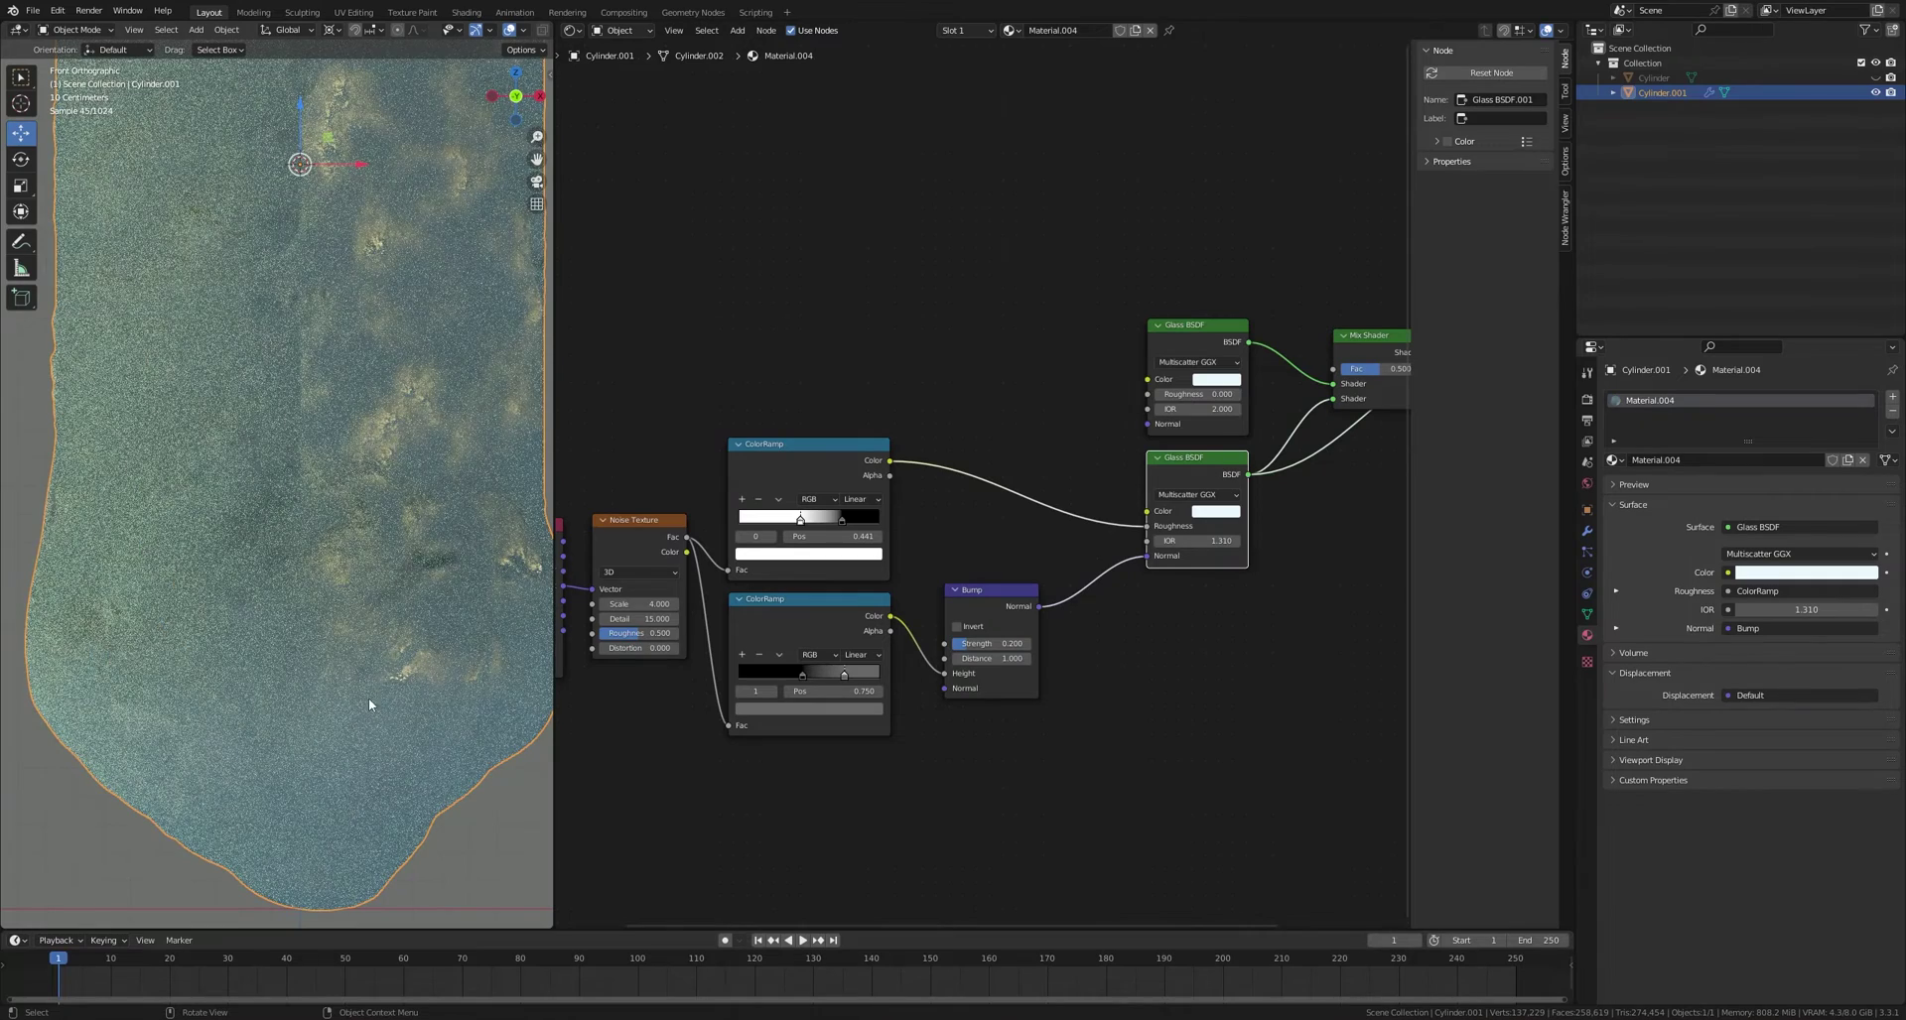
Step: Duplicate the Noise Texture below the original with its Object coordinate link kept, and move the Texture Coordinate node between the two
{"action": "middle_click_drag", "start_coordinate": [974, 713], "coordinate": [1123, 671]}
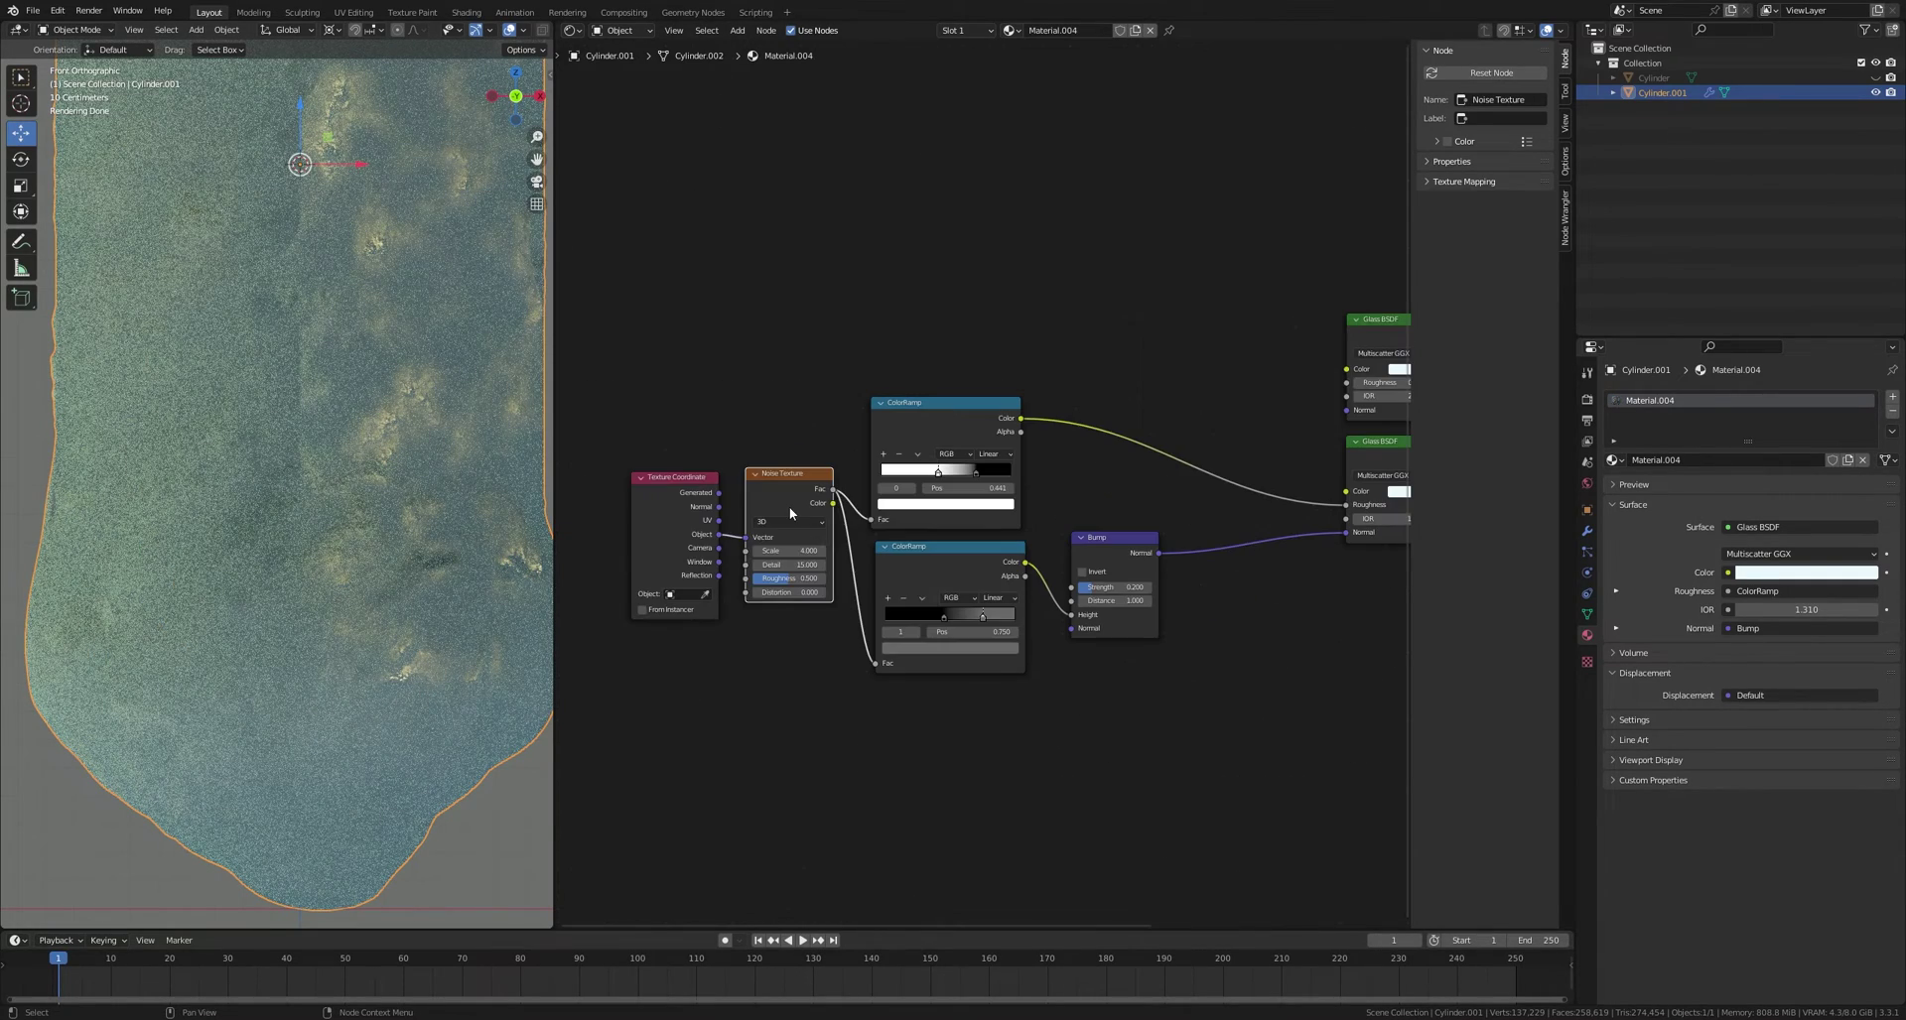
{"action": "left_click", "coordinate": [789, 507]}
{"action": "key", "text": "shift+d"}
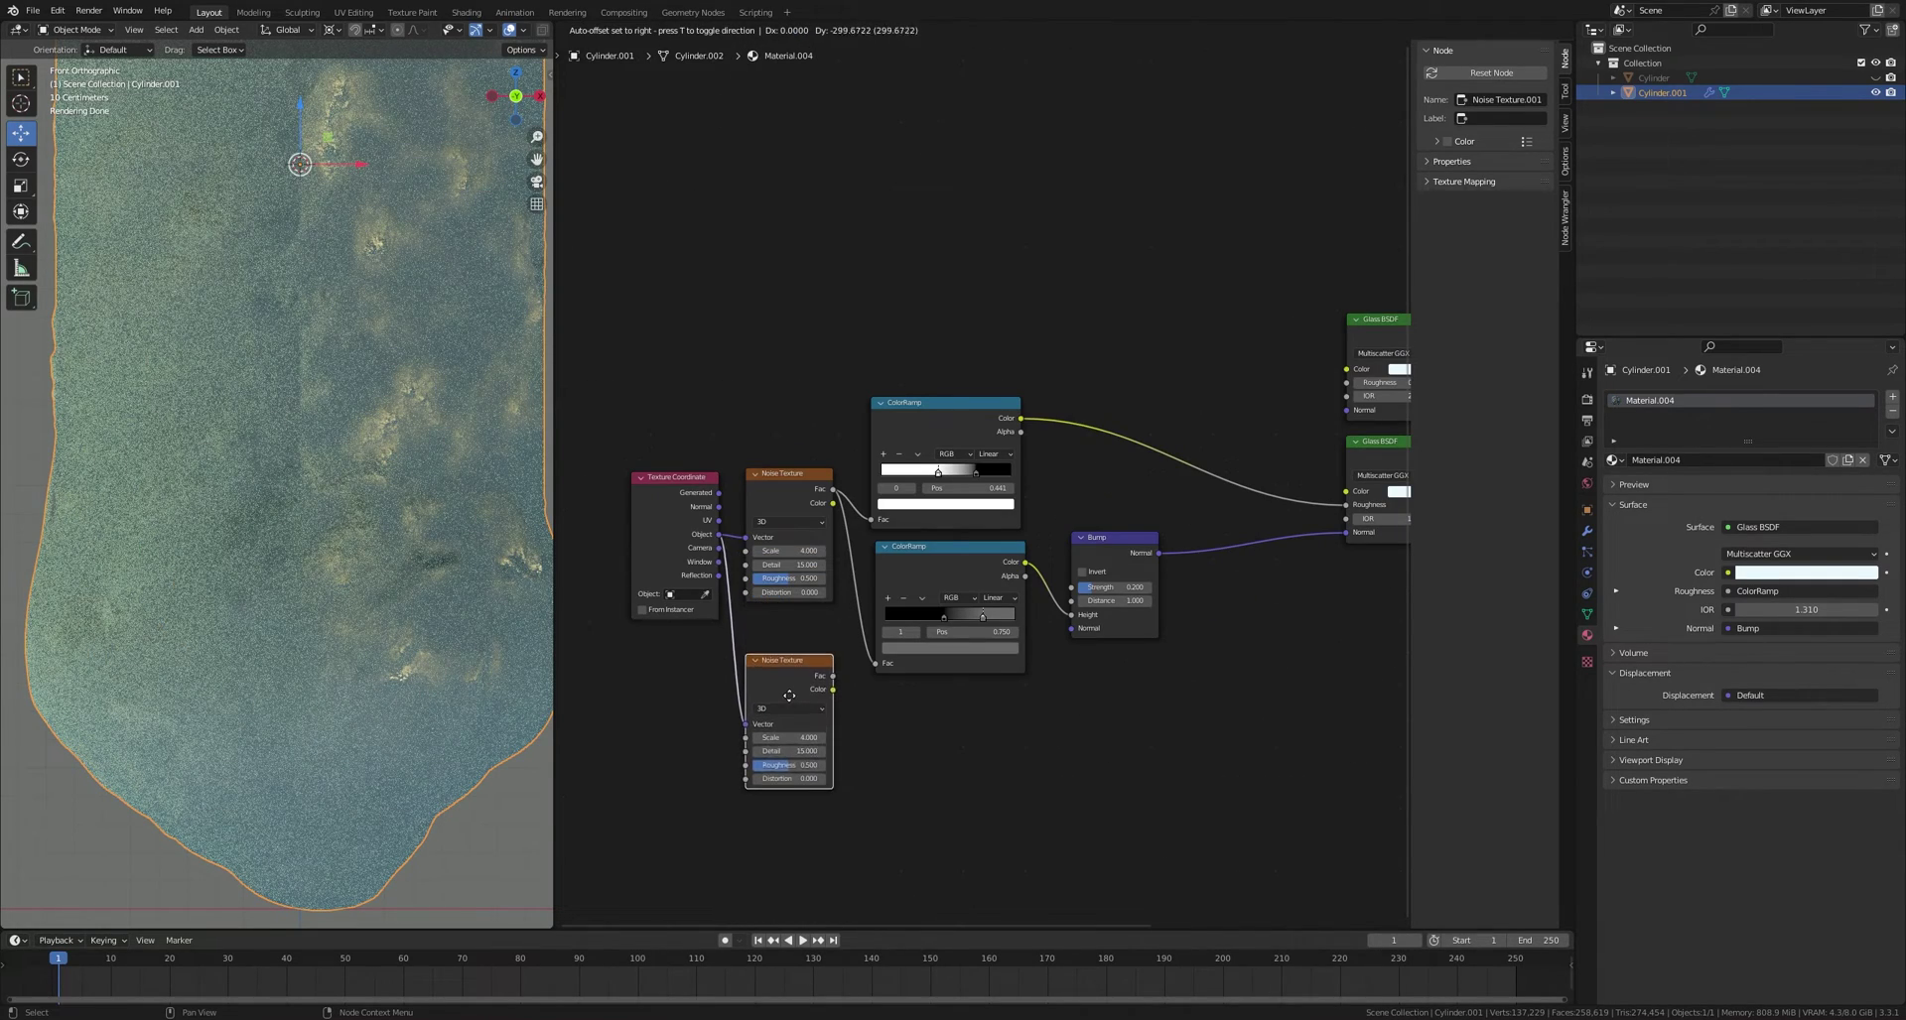
{"action": "left_click", "coordinate": [791, 706]}
{"action": "left_click_drag", "start_coordinate": [678, 497], "coordinate": [638, 574]}
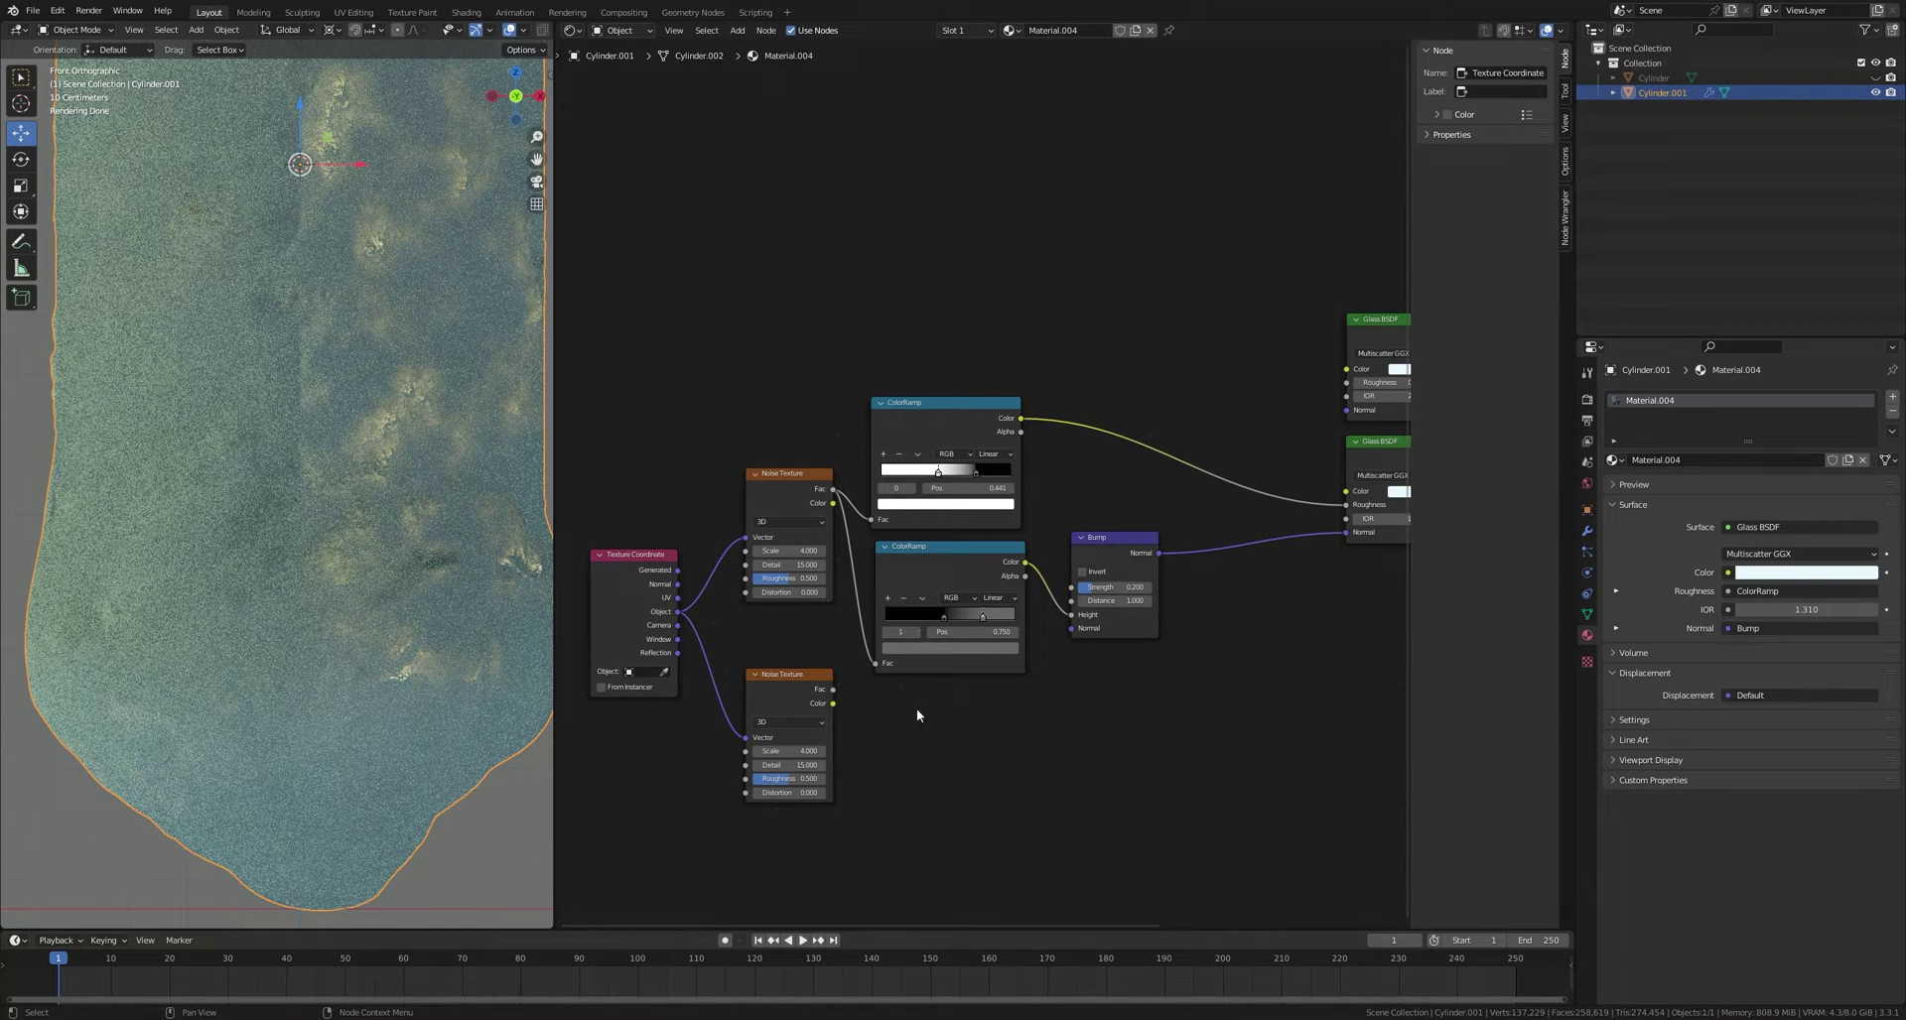
Step: Duplicate the Bump node and insert the copy into the normal link between the first Bump and the lower Glass BSDF
{"action": "left_click", "coordinate": [1110, 548]}
{"action": "key", "text": "shift+d"}
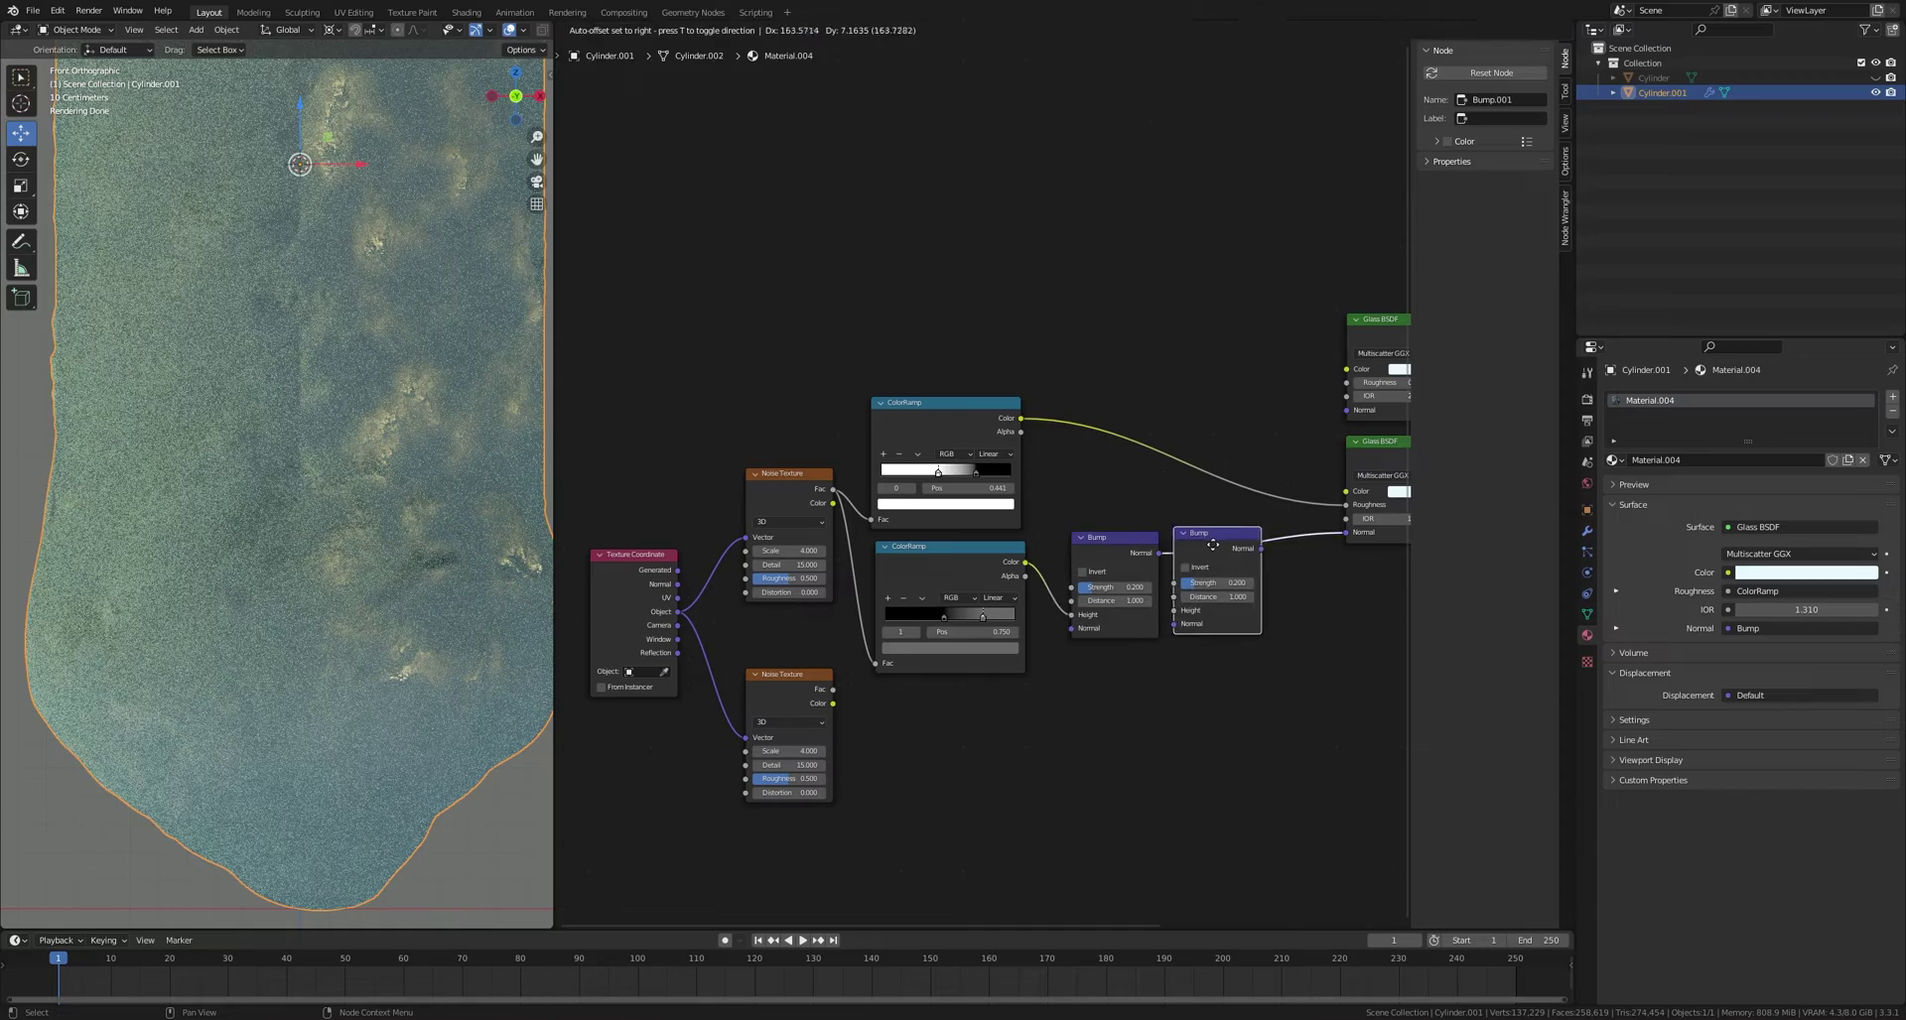
{"action": "left_click", "coordinate": [1248, 548]}
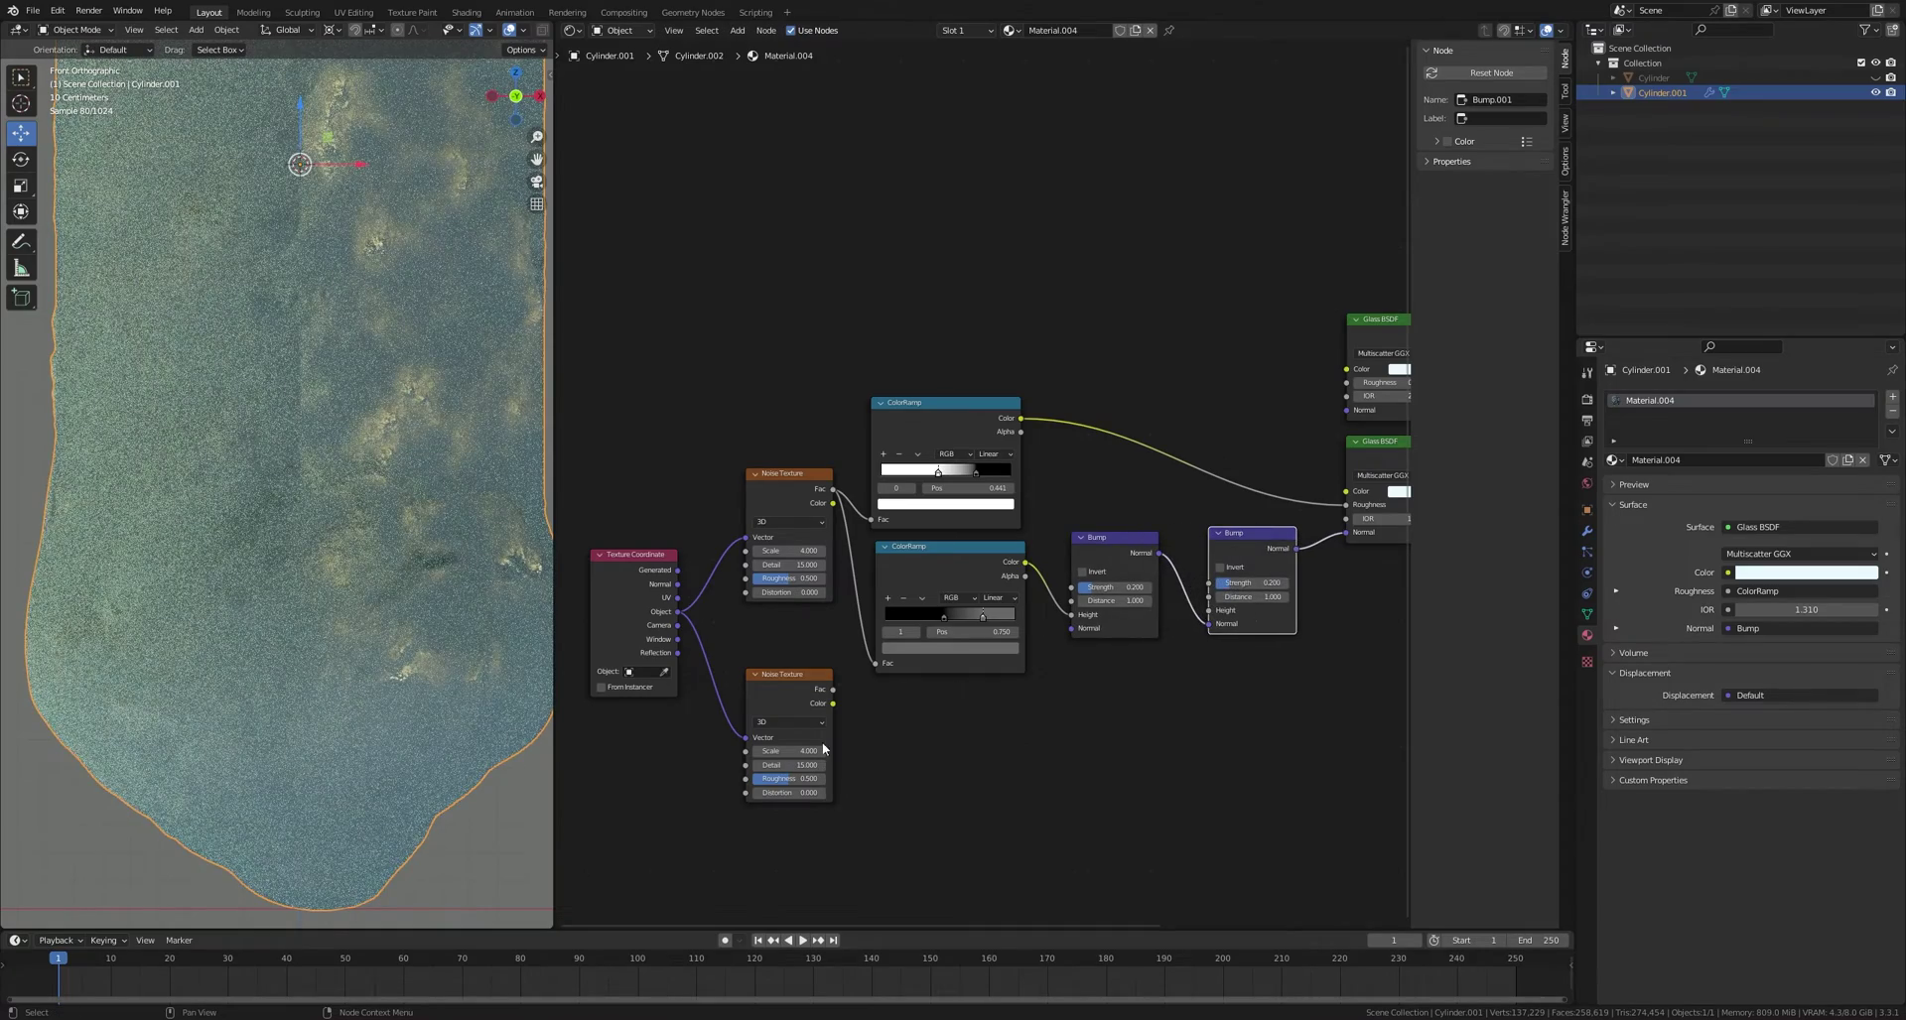
Step: Connect the second Noise Texture's Fac to the second Bump's Height and reduce that Bump's Strength while previewing it
{"action": "left_click_drag", "start_coordinate": [833, 690], "coordinate": [1209, 610]}
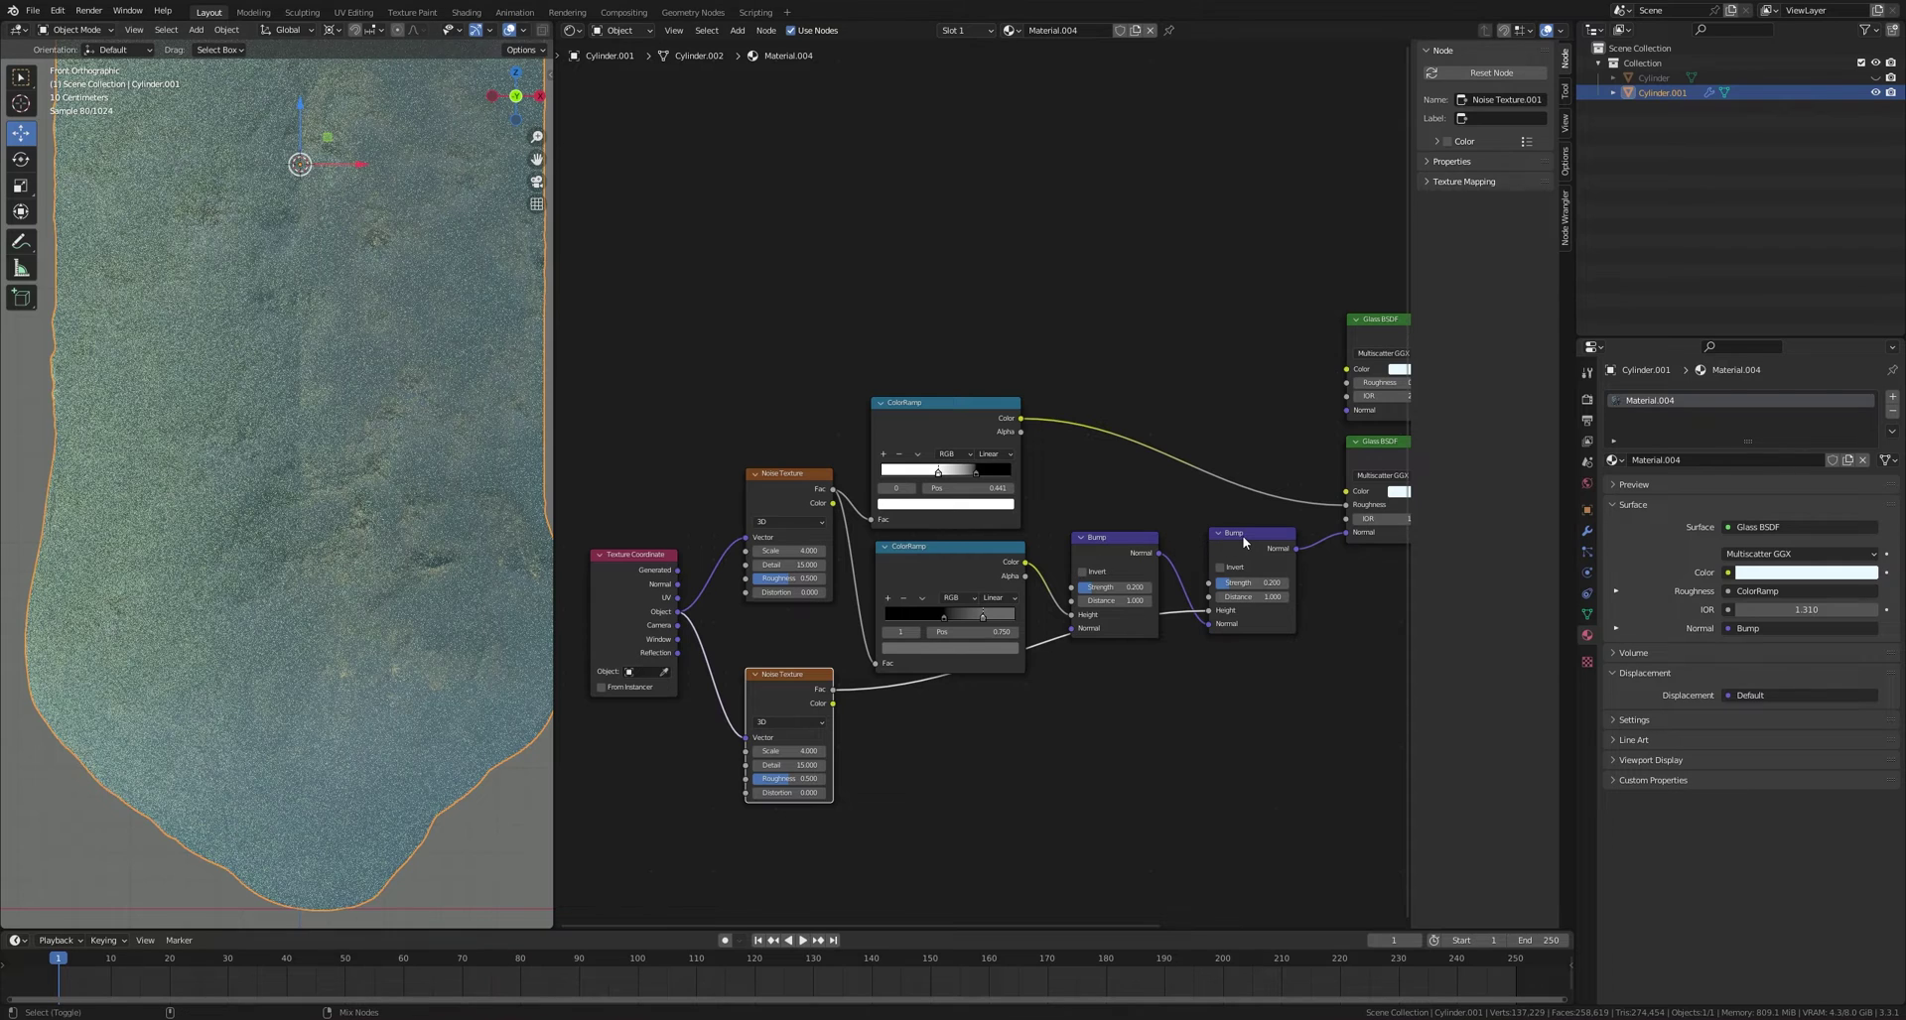
{"action": "left_click", "coordinate": [1242, 534], "text": "ctrl+shift"}
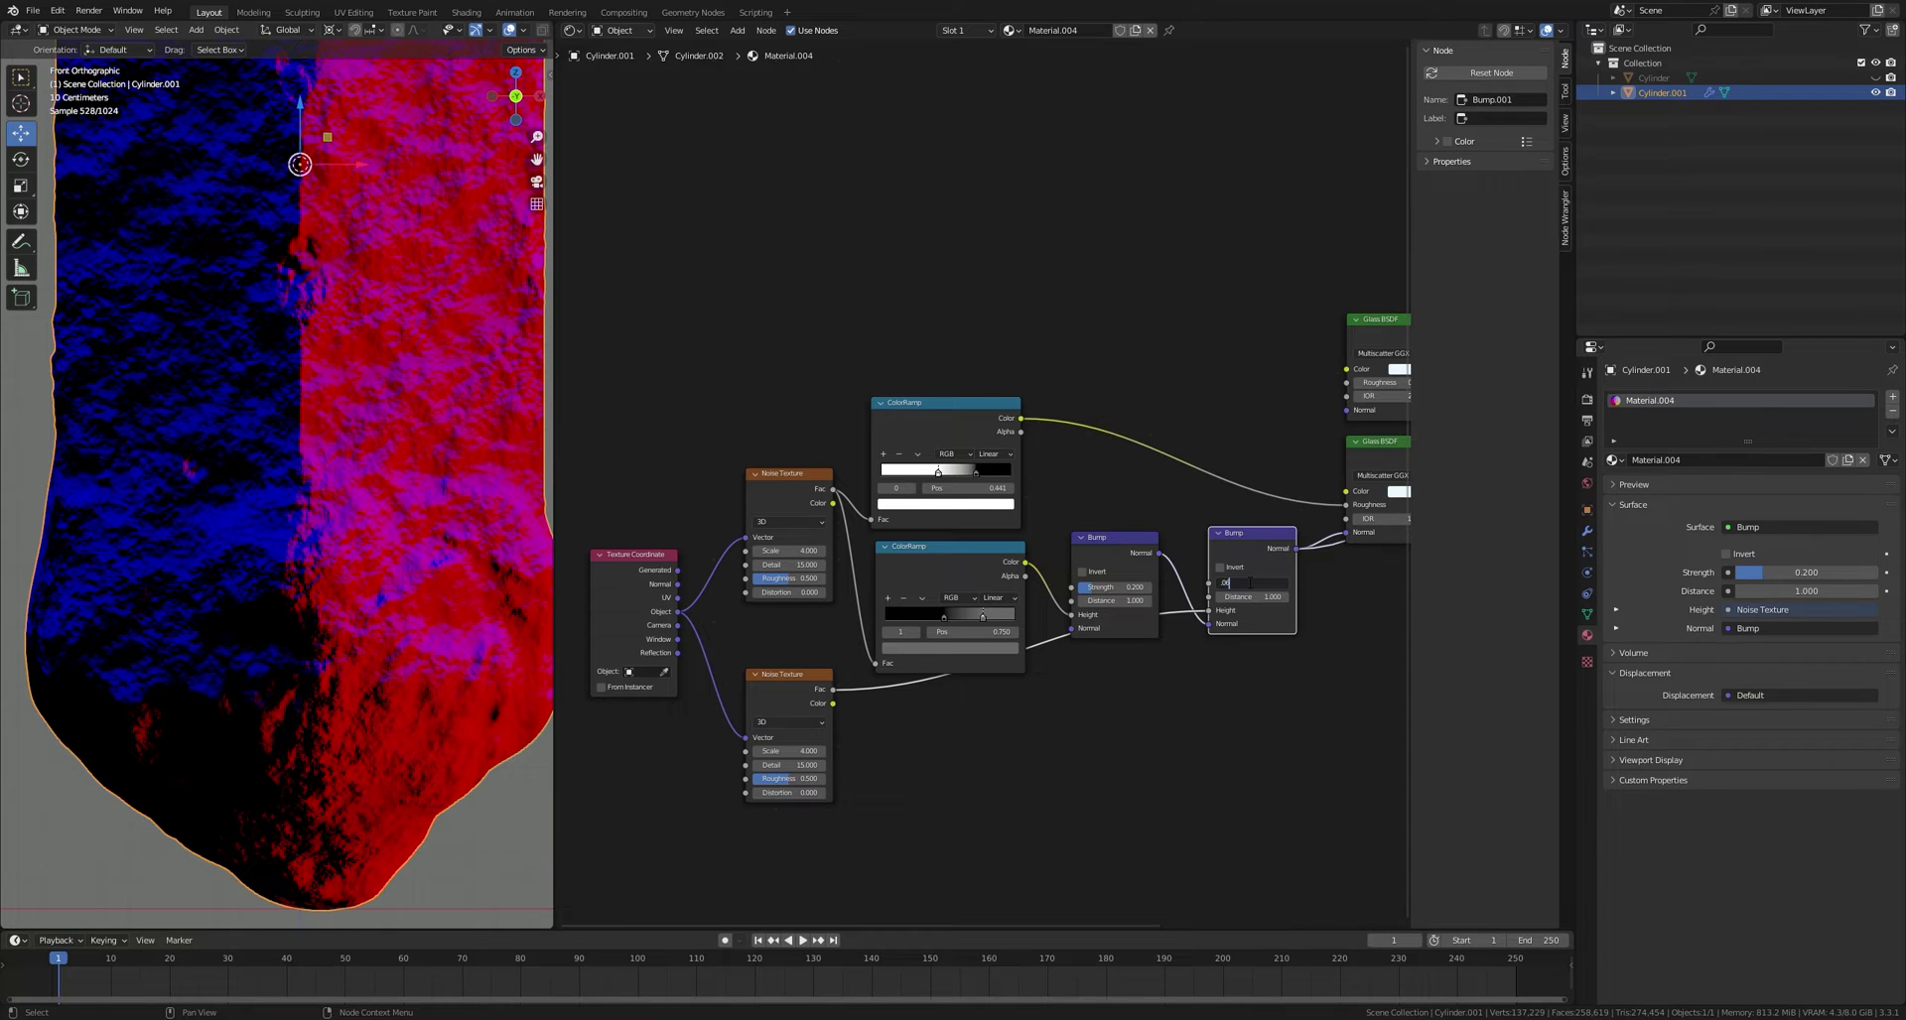
{"action": "key", "text": "Return"}
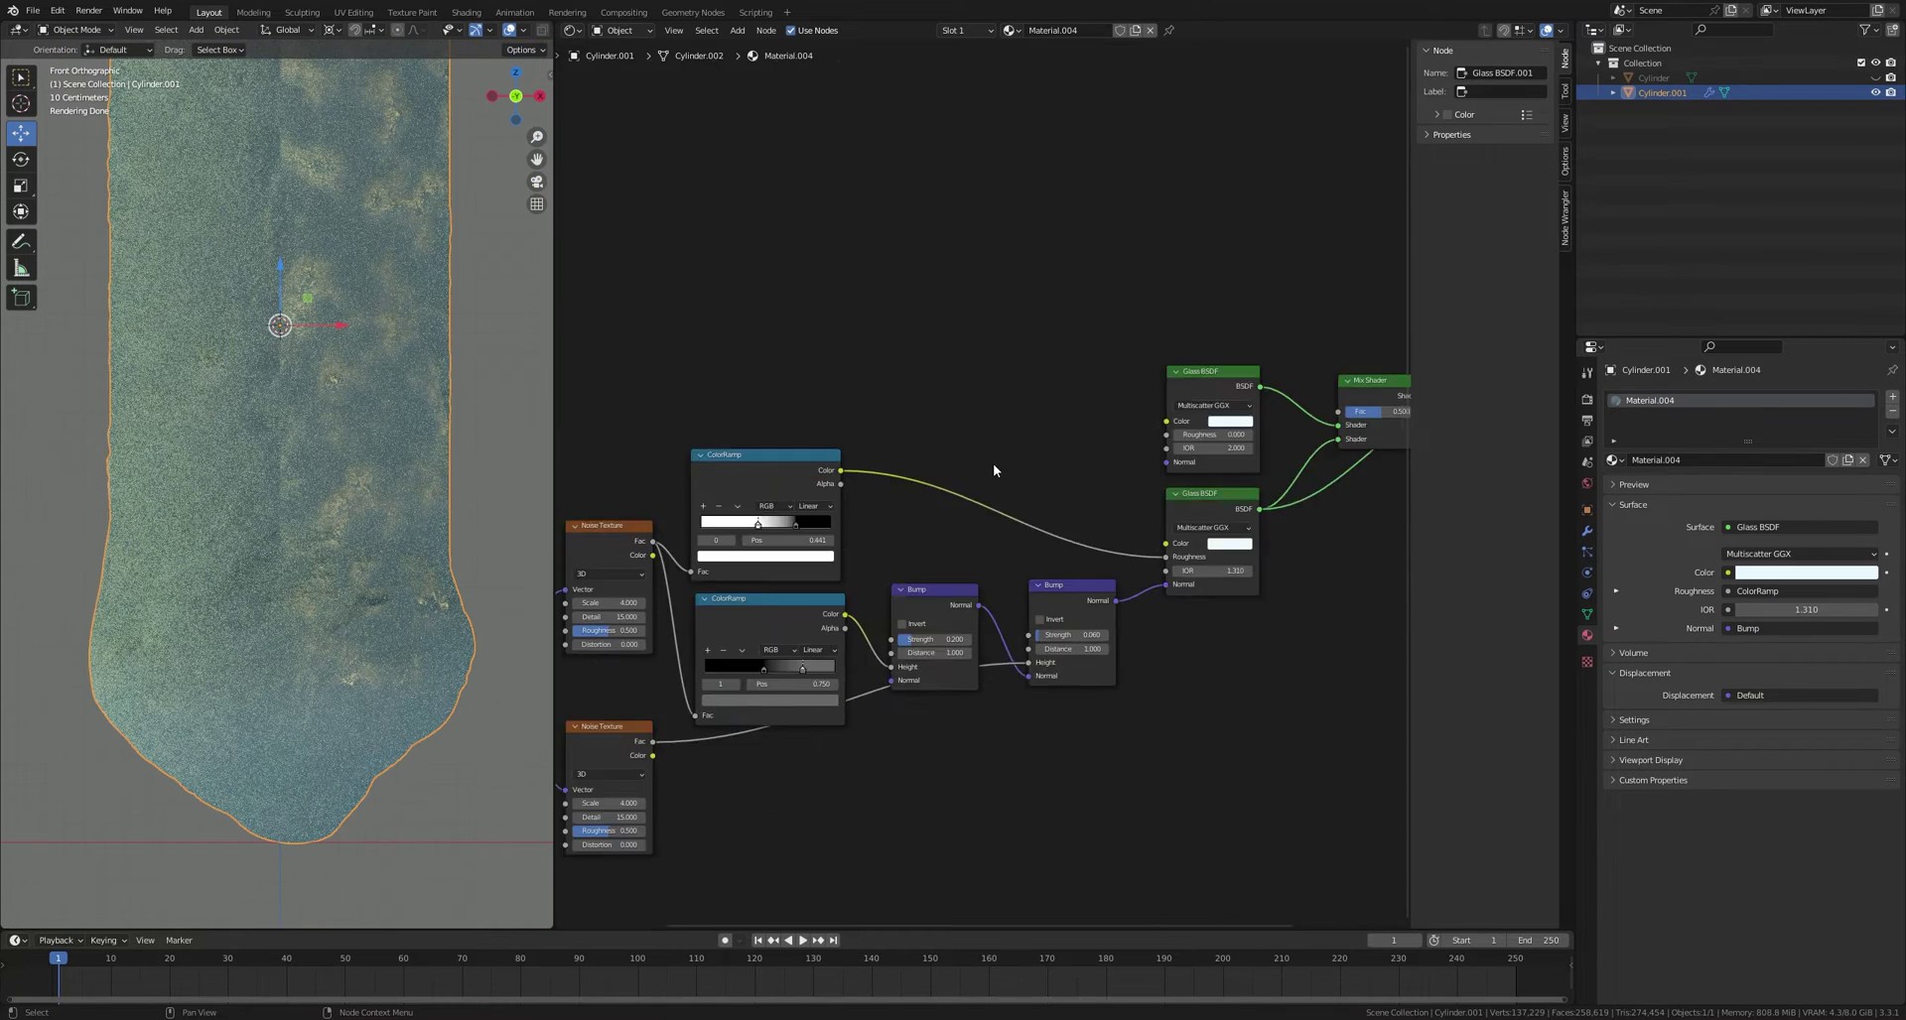
Step: Move the upper Glass BSDF, Mix Shader and Material Output up, well clear of the lower Glass BSDF's node chain
{"action": "scroll", "coordinate": [993, 462], "scroll_direction": "down", "scroll_amount": 3}
{"action": "key", "text": "g"}
{"action": "left_click", "coordinate": [1171, 427]}
{"action": "scroll", "coordinate": [1028, 497], "scroll_direction": "up", "scroll_amount": 2}
{"action": "scroll", "coordinate": [389, 435], "scroll_direction": "down", "scroll_amount": 2}
{"action": "middle_click_drag", "start_coordinate": [389, 435], "coordinate": [389, 530], "text": "shift"}
{"action": "middle_click_drag", "start_coordinate": [1126, 462], "coordinate": [1004, 603]}
{"action": "left_click_drag", "start_coordinate": [1086, 582], "coordinate": [1077, 597]}
Step: Add a Gradient Texture node above the upper Glass BSDF
{"action": "key", "text": "shift+a"}
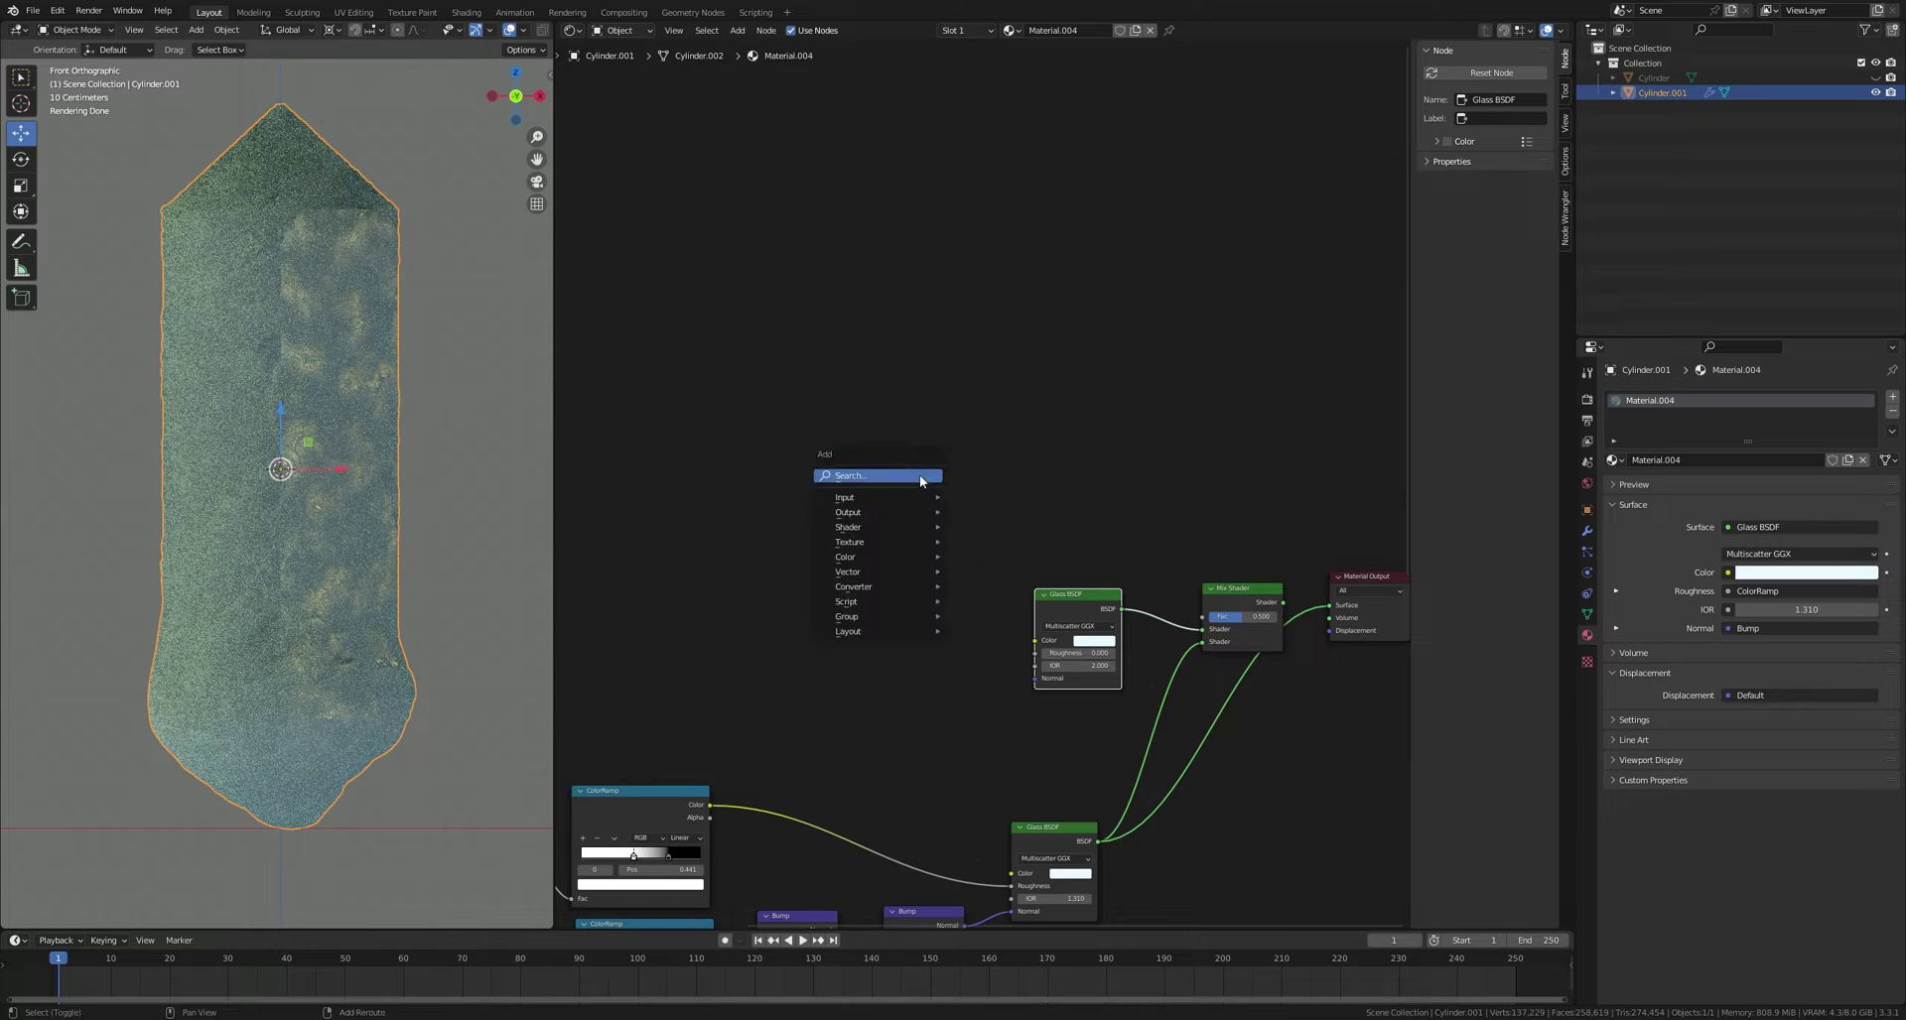
{"action": "left_click", "coordinate": [920, 474]}
{"action": "type", "text": "gra"}
{"action": "left_click", "coordinate": [959, 503]}
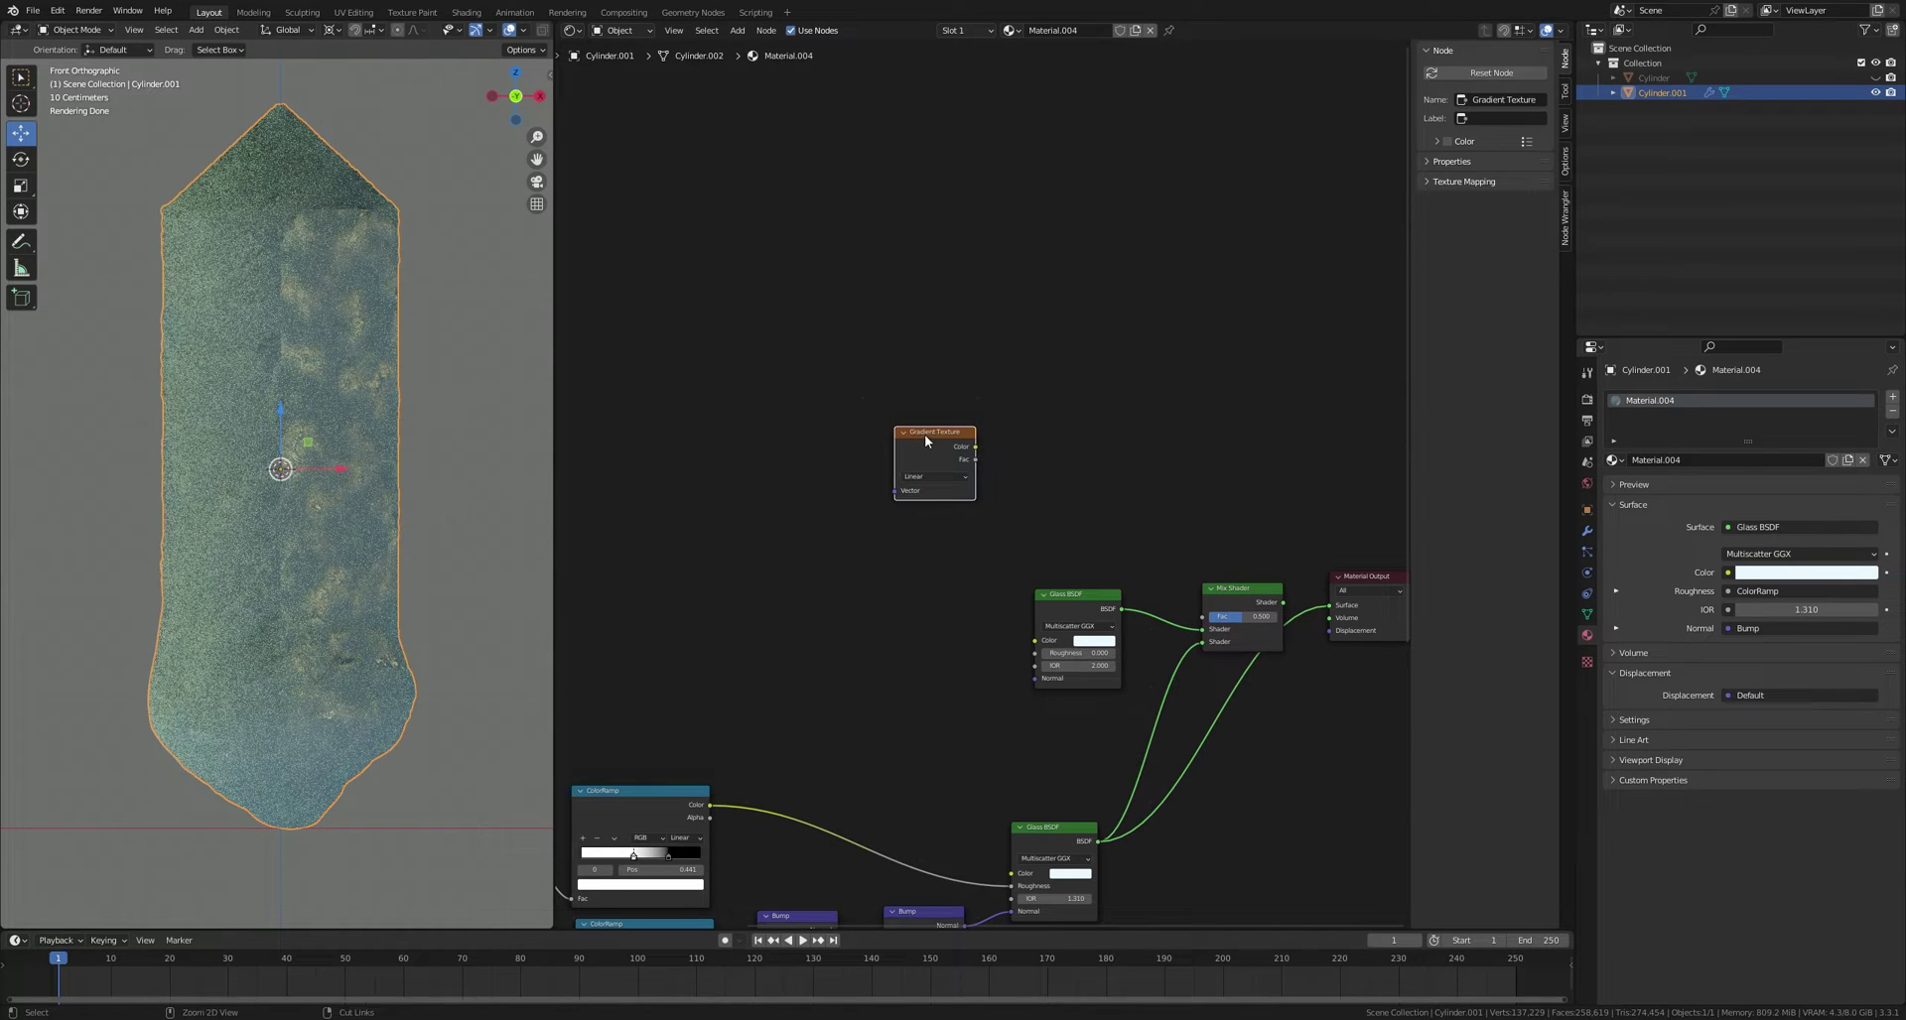
Step: Attach Texture Coordinate and Mapping nodes to the Gradient Texture, preview it, and set Mapping Rotation Y to -90° and Location X to about 0.56 m
{"action": "key", "text": "ctrl+t"}
{"action": "key", "text": "g"}
{"action": "left_click", "coordinate": [860, 465]}
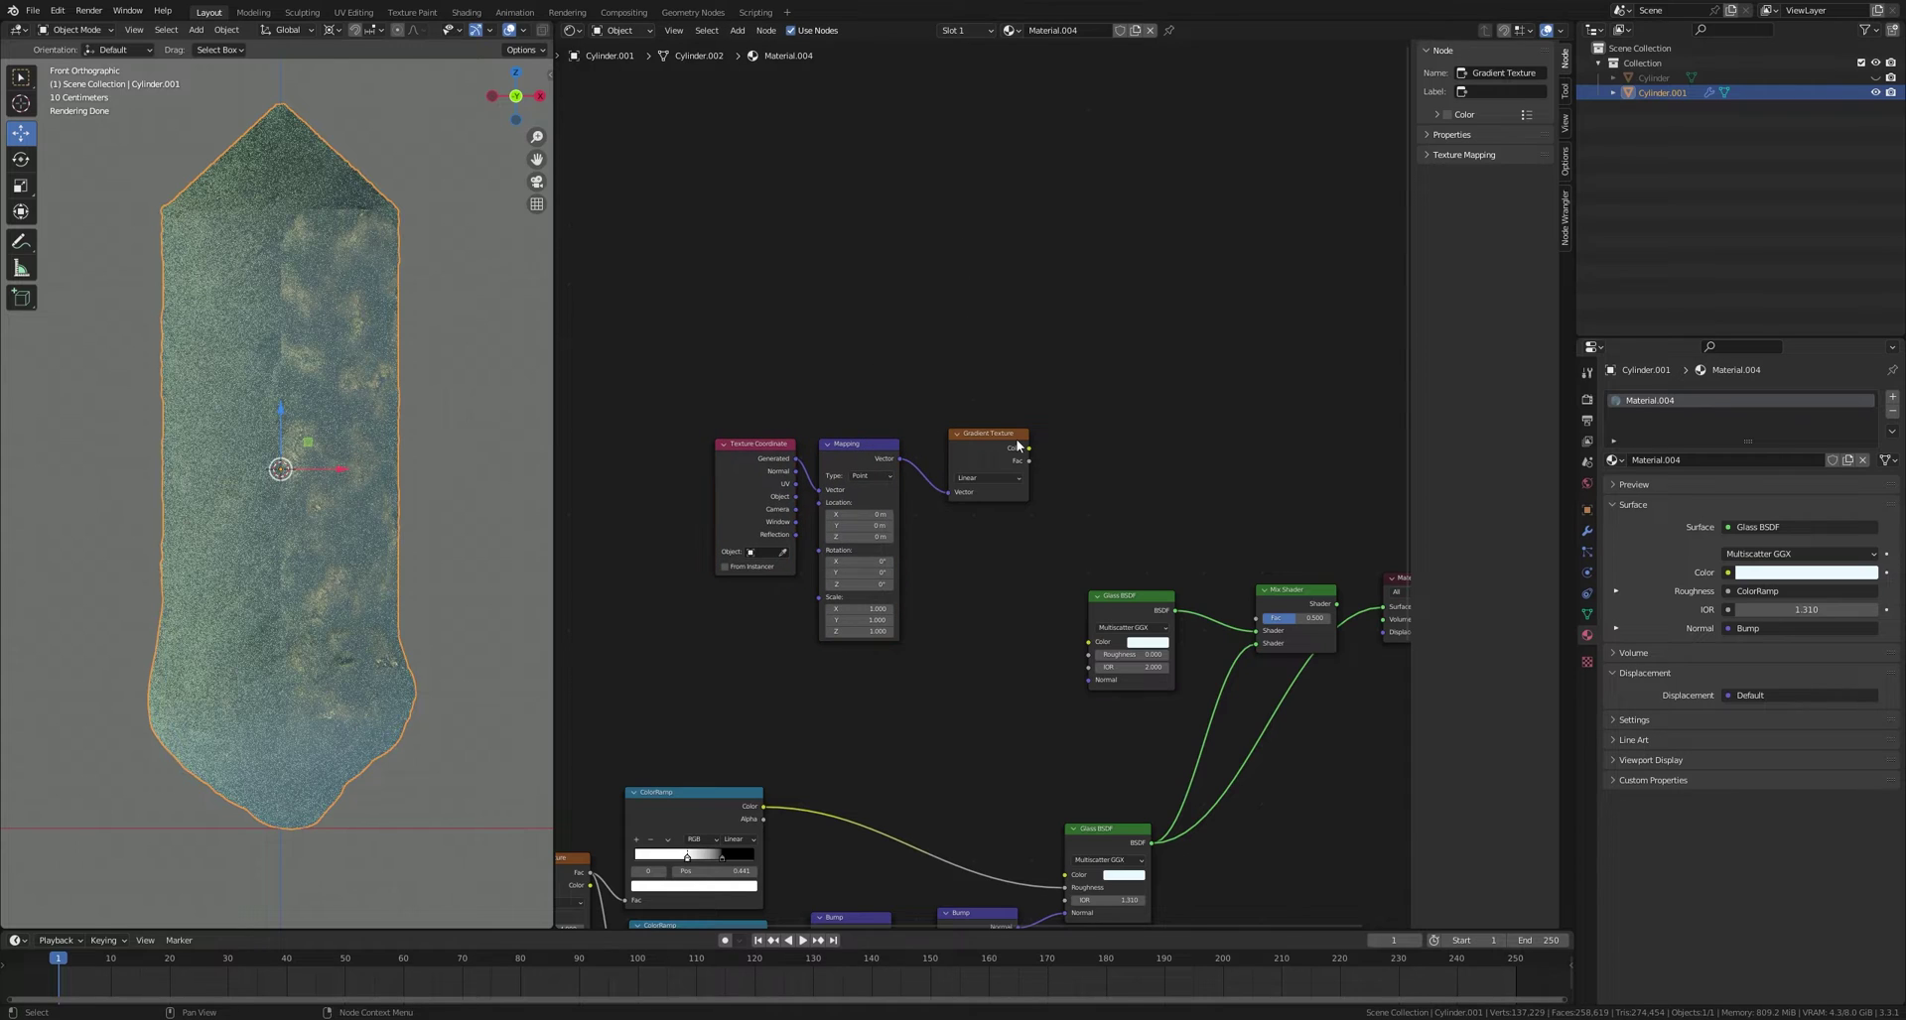
{"action": "left_click", "coordinate": [997, 443], "text": "ctrl+shift"}
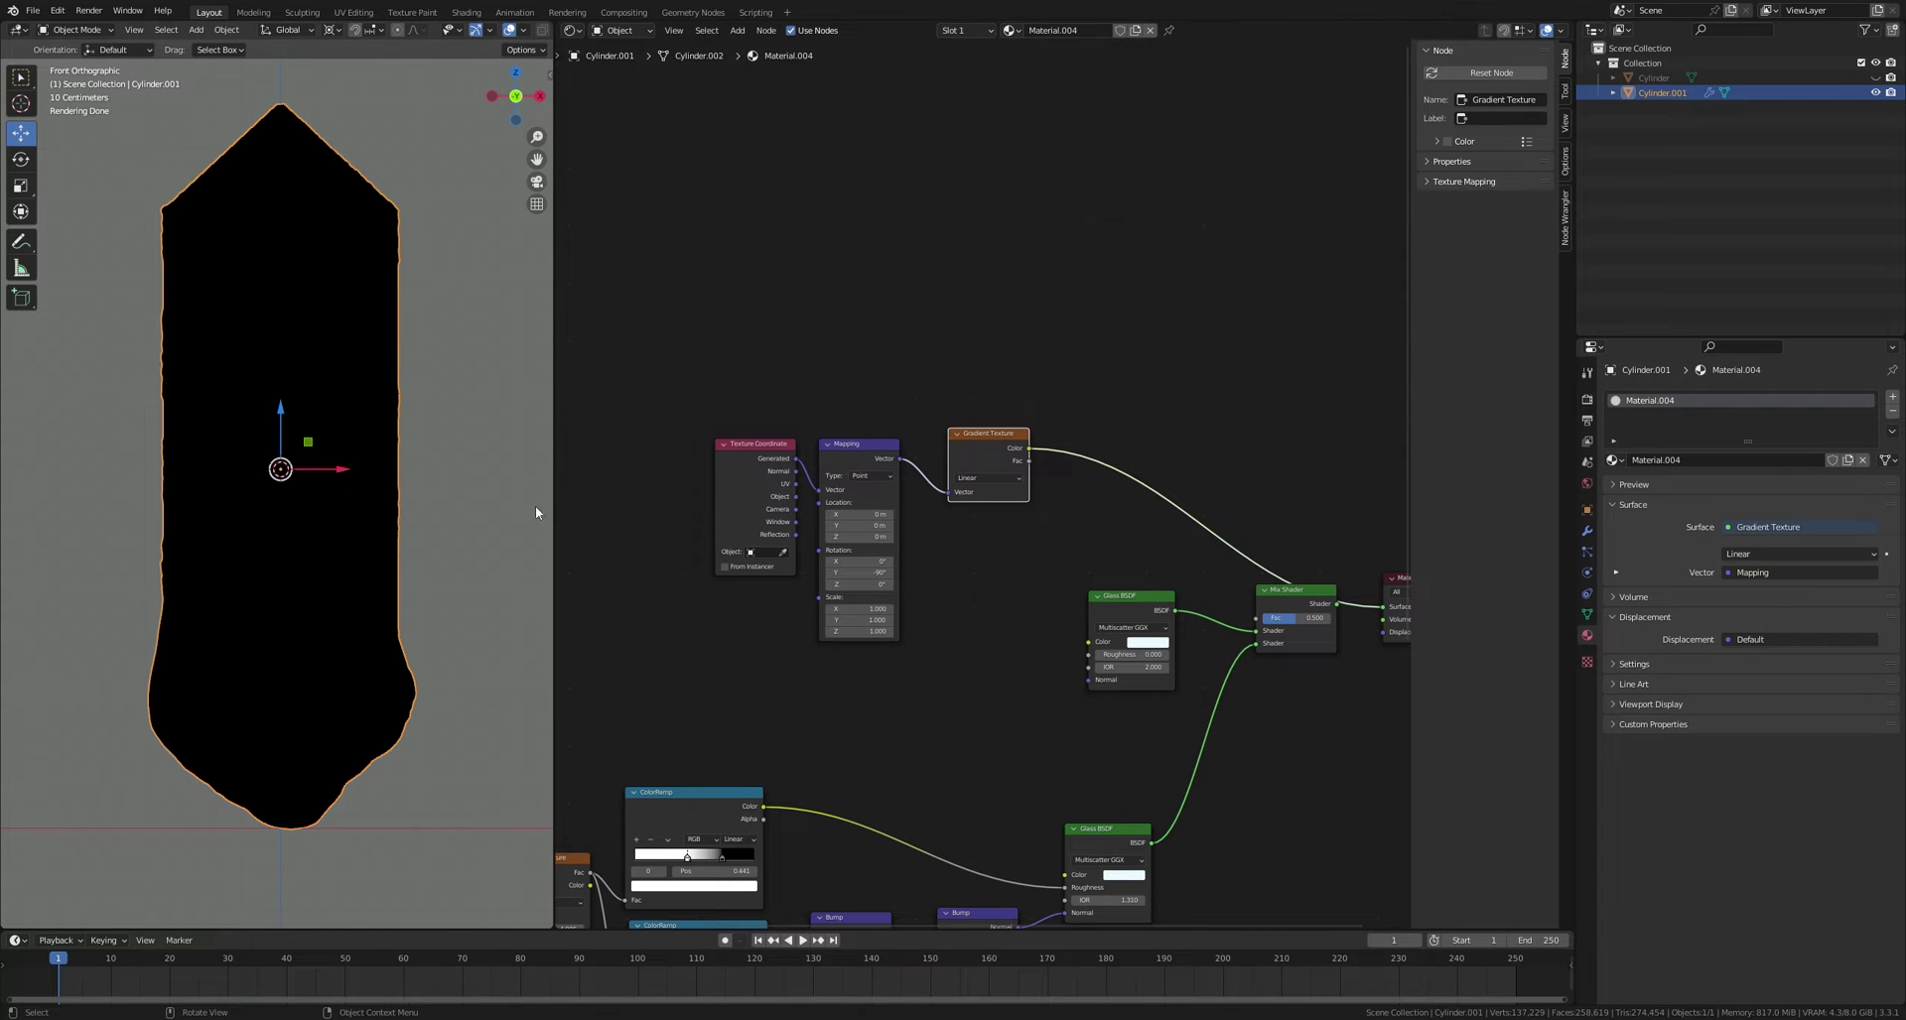
{"action": "left_click_drag", "start_coordinate": [860, 514], "coordinate": [893, 515]}
Step: Add another Noise Texture above the Gradient Texture with its own Texture Coordinate and Mapping nodes
{"action": "key", "text": "shift+a"}
{"action": "left_click", "coordinate": [812, 348]}
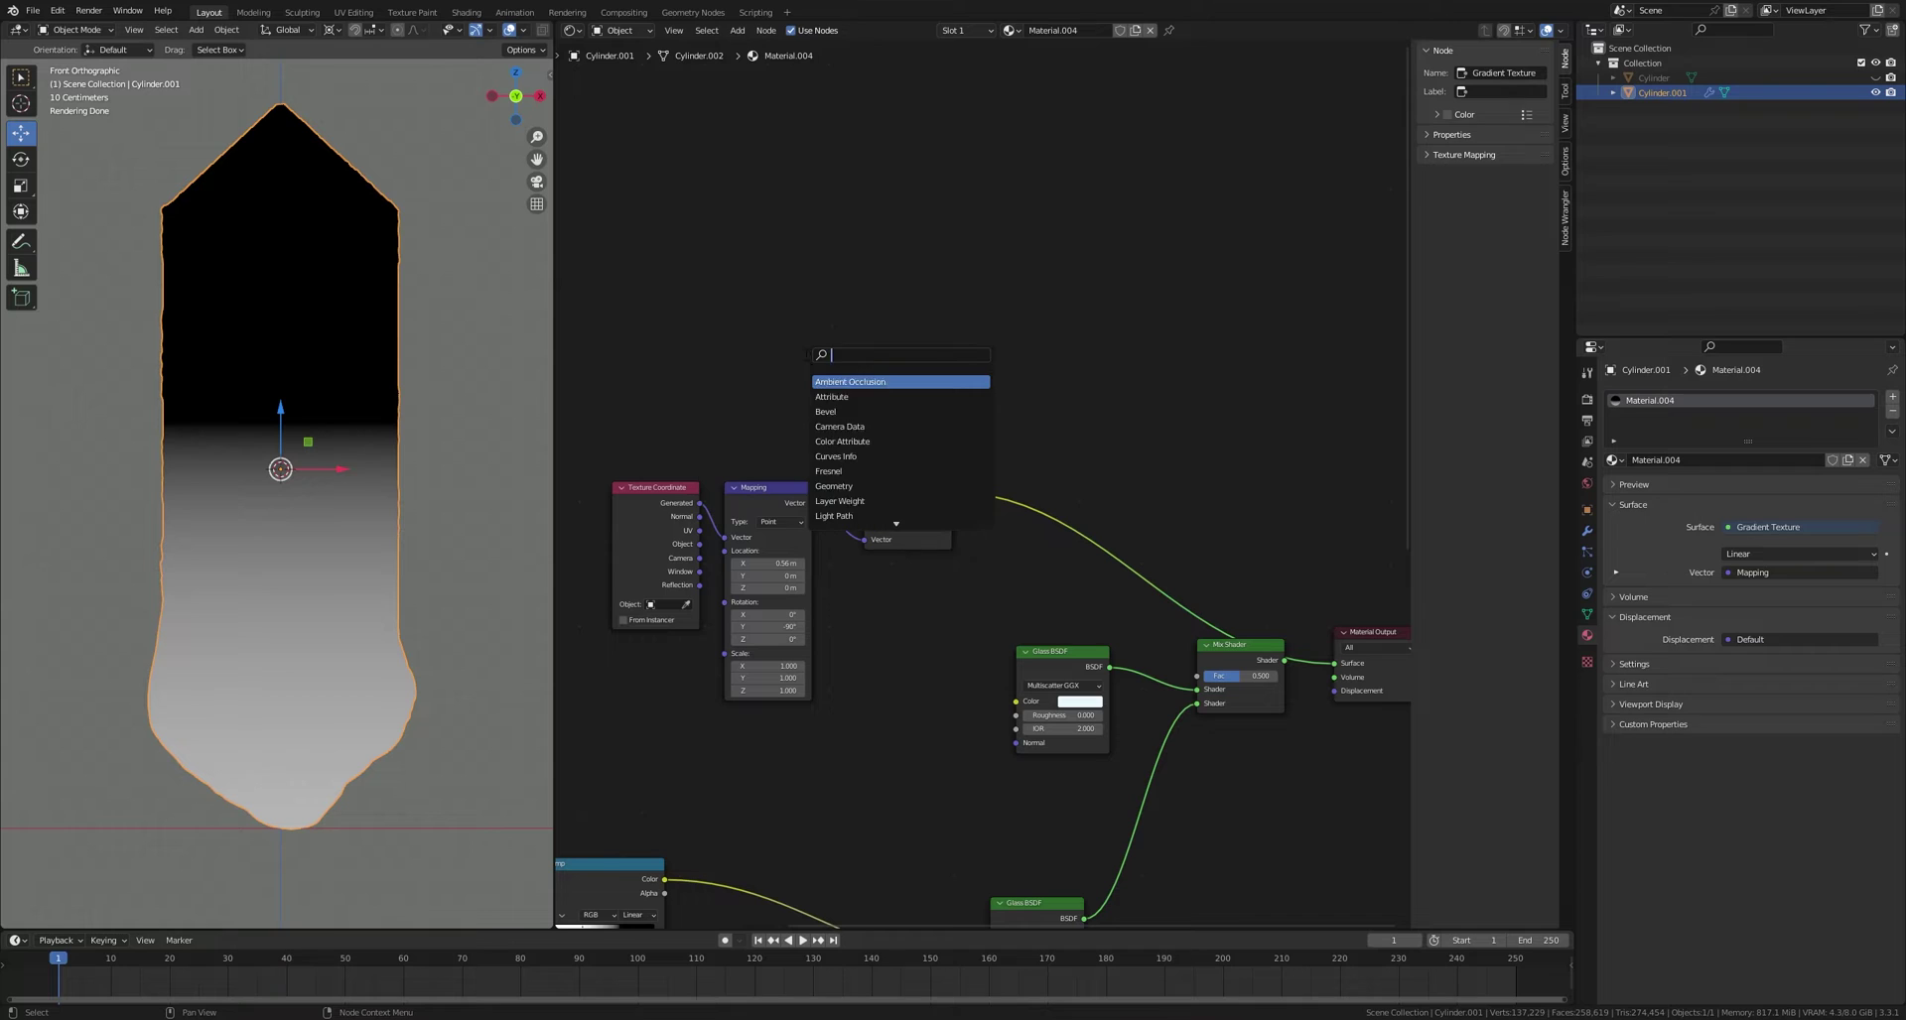
{"action": "type", "text": "noi"}
{"action": "left_click", "coordinate": [948, 381]}
{"action": "left_click", "coordinate": [920, 347]}
{"action": "key", "text": "ctrl+t"}
Step: Arrange the new noise node group directly above the gradient group and preview the new Noise Texture on the crystal
{"action": "middle_click_drag", "start_coordinate": [813, 309], "coordinate": [904, 308]}
{"action": "left_click_drag", "start_coordinate": [672, 308], "coordinate": [782, 251]}
{"action": "left_click_drag", "start_coordinate": [917, 308], "coordinate": [1003, 318]}
{"action": "left_click_drag", "start_coordinate": [675, 224], "coordinate": [765, 298]}
{"action": "left_click_drag", "start_coordinate": [776, 260], "coordinate": [748, 295]}
{"action": "middle_click_drag", "start_coordinate": [1012, 324], "coordinate": [937, 361]}
{"action": "left_click", "coordinate": [932, 366], "text": "ctrl+shift"}
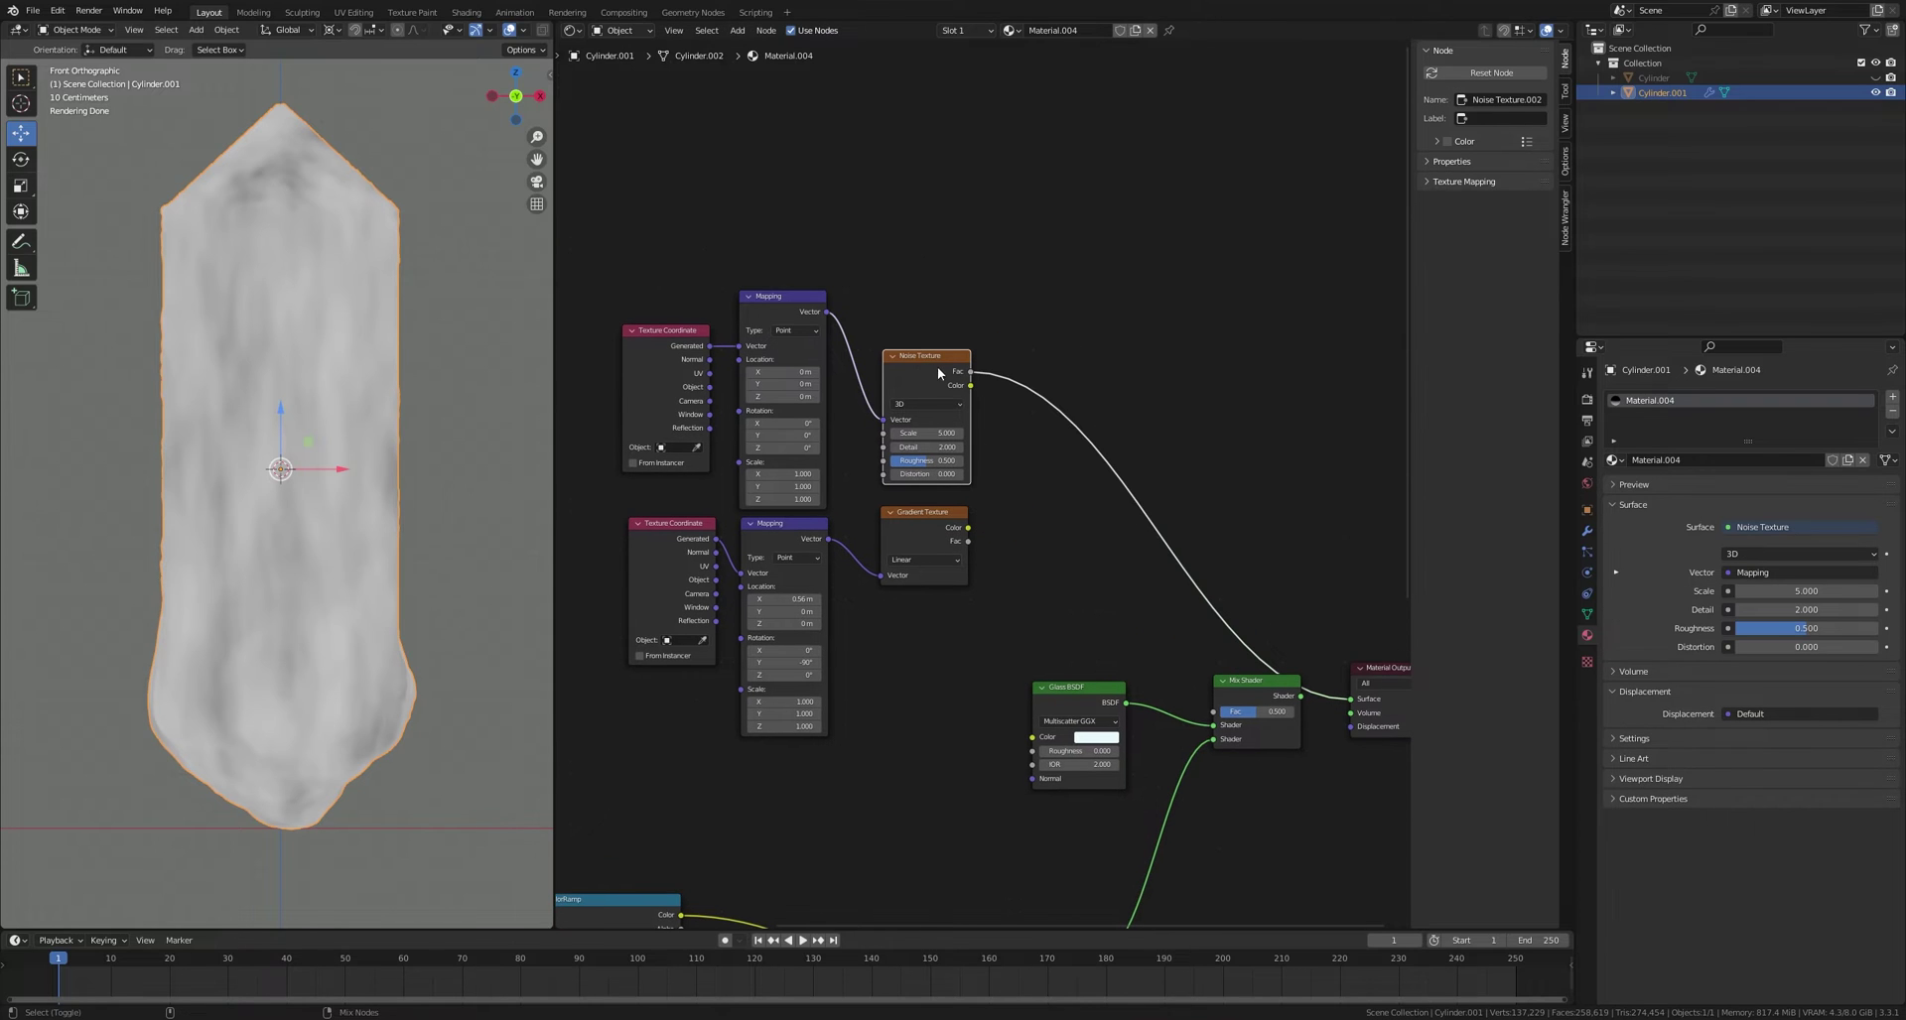
Step: Feed the new Noise Texture with Object coordinates and set its Scale to 2, Detail to 5 and Roughness to 0.8
{"action": "left_click_drag", "start_coordinate": [709, 387], "coordinate": [738, 346]}
{"action": "left_click_drag", "start_coordinate": [943, 433], "coordinate": [946, 448]}
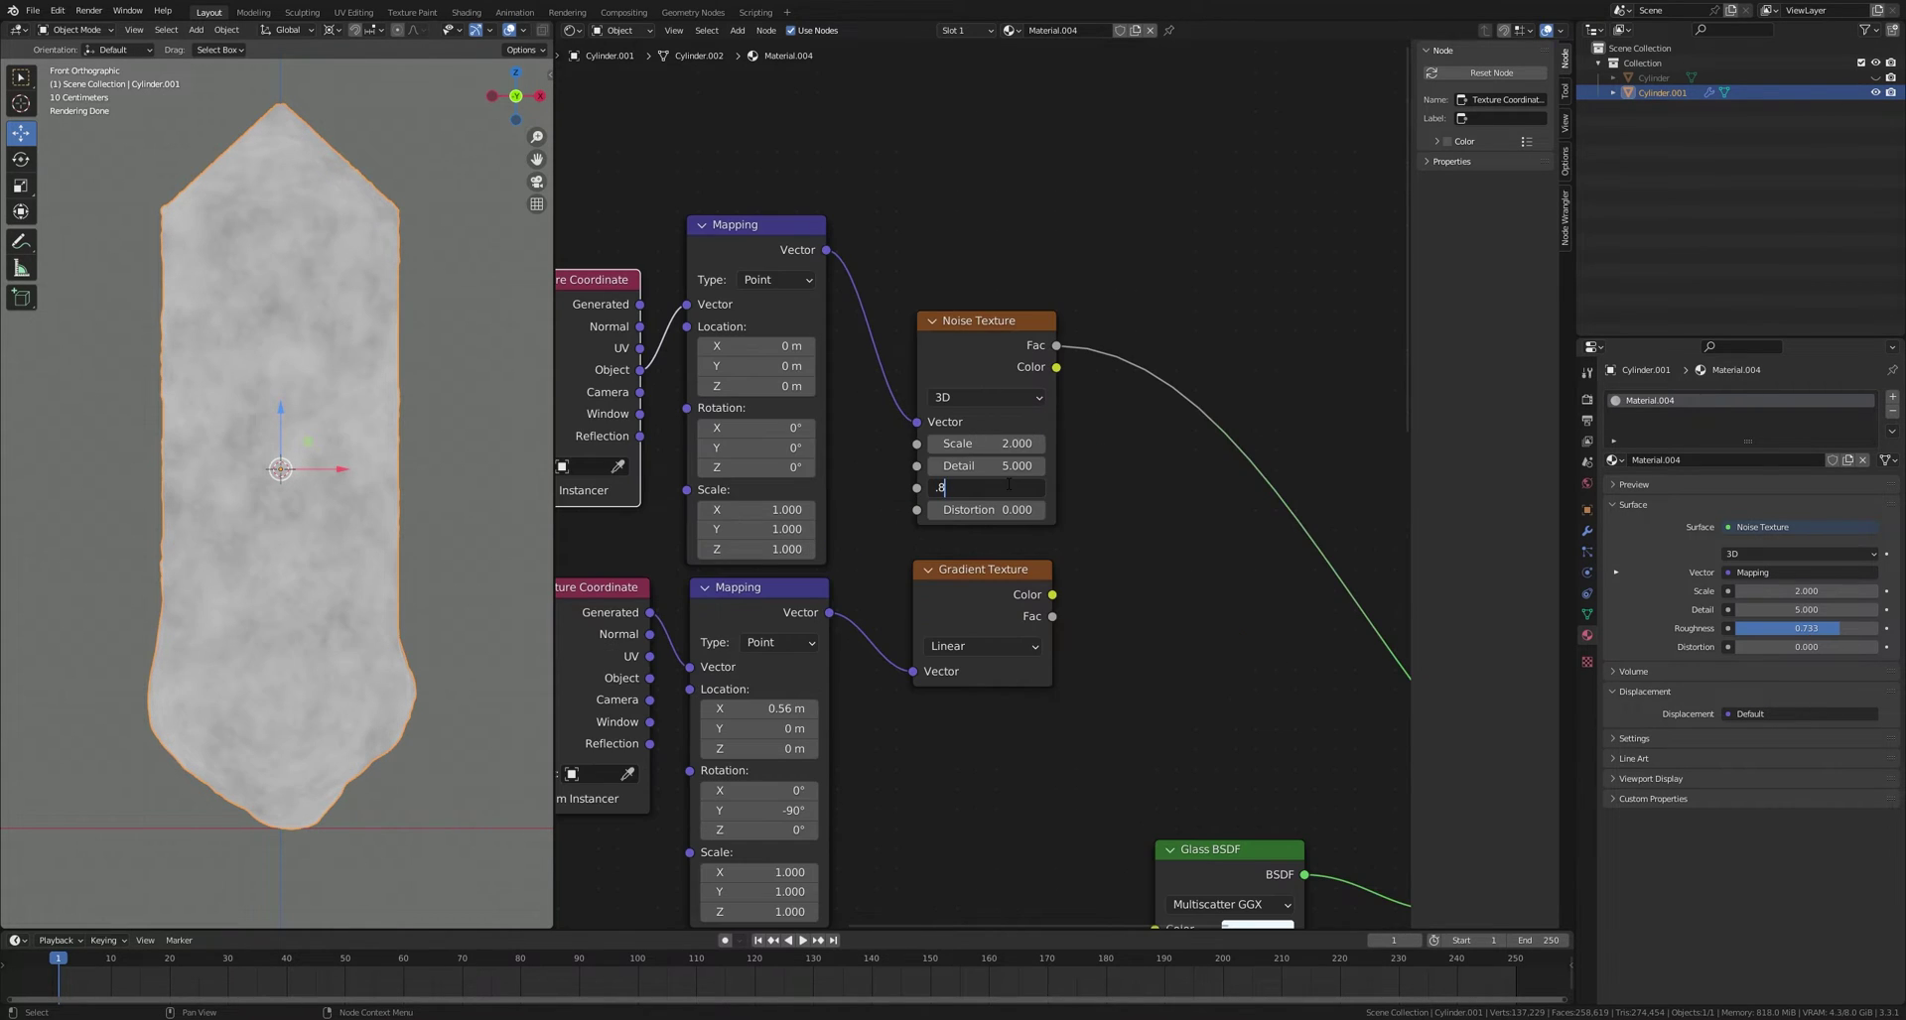
{"action": "type", "text": ".8"}
{"action": "key", "text": "Return"}
{"action": "left_click", "coordinate": [982, 569]}
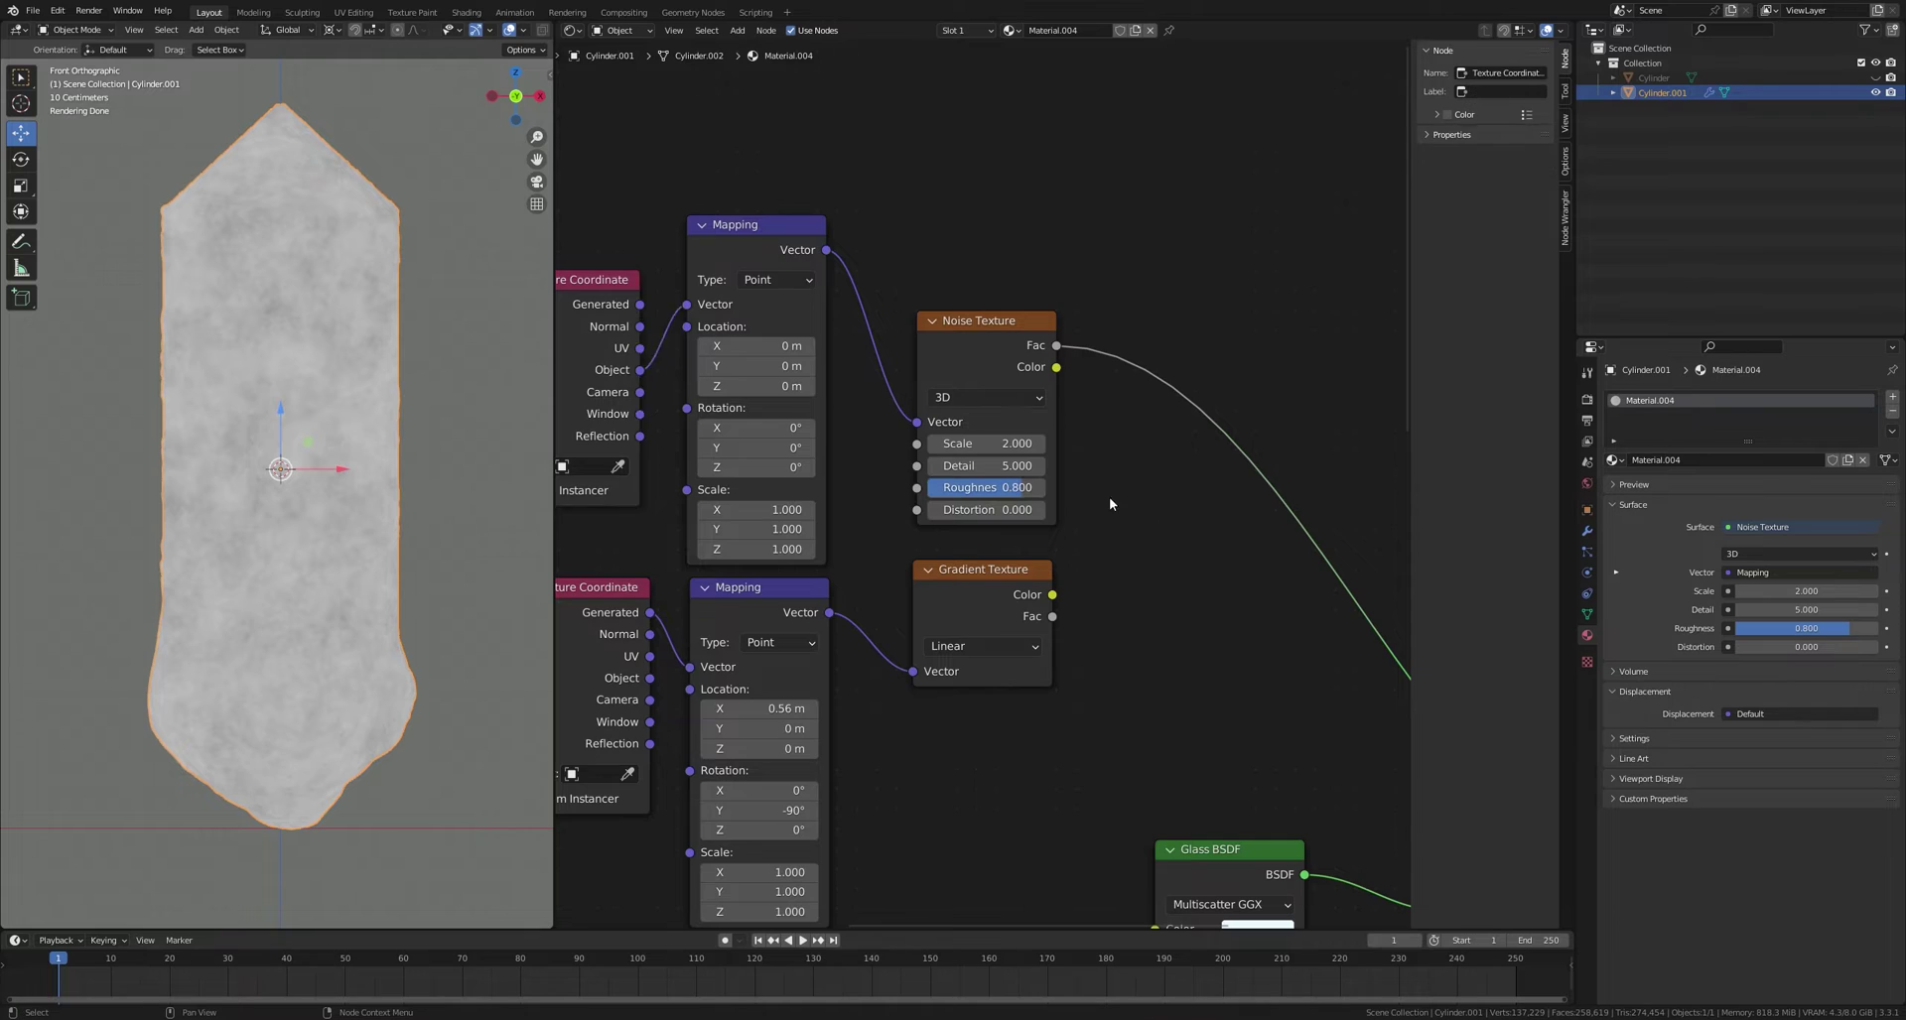
Step: Add a MixRGB node combining the Noise and Gradient colors, connect it to the Mix Shader's Fac, and preview the Mix Shader
{"action": "scroll", "coordinate": [1153, 530], "scroll_direction": "down", "scroll_amount": 3}
{"action": "key", "text": "shift+a"}
{"action": "type", "text": "mi"}
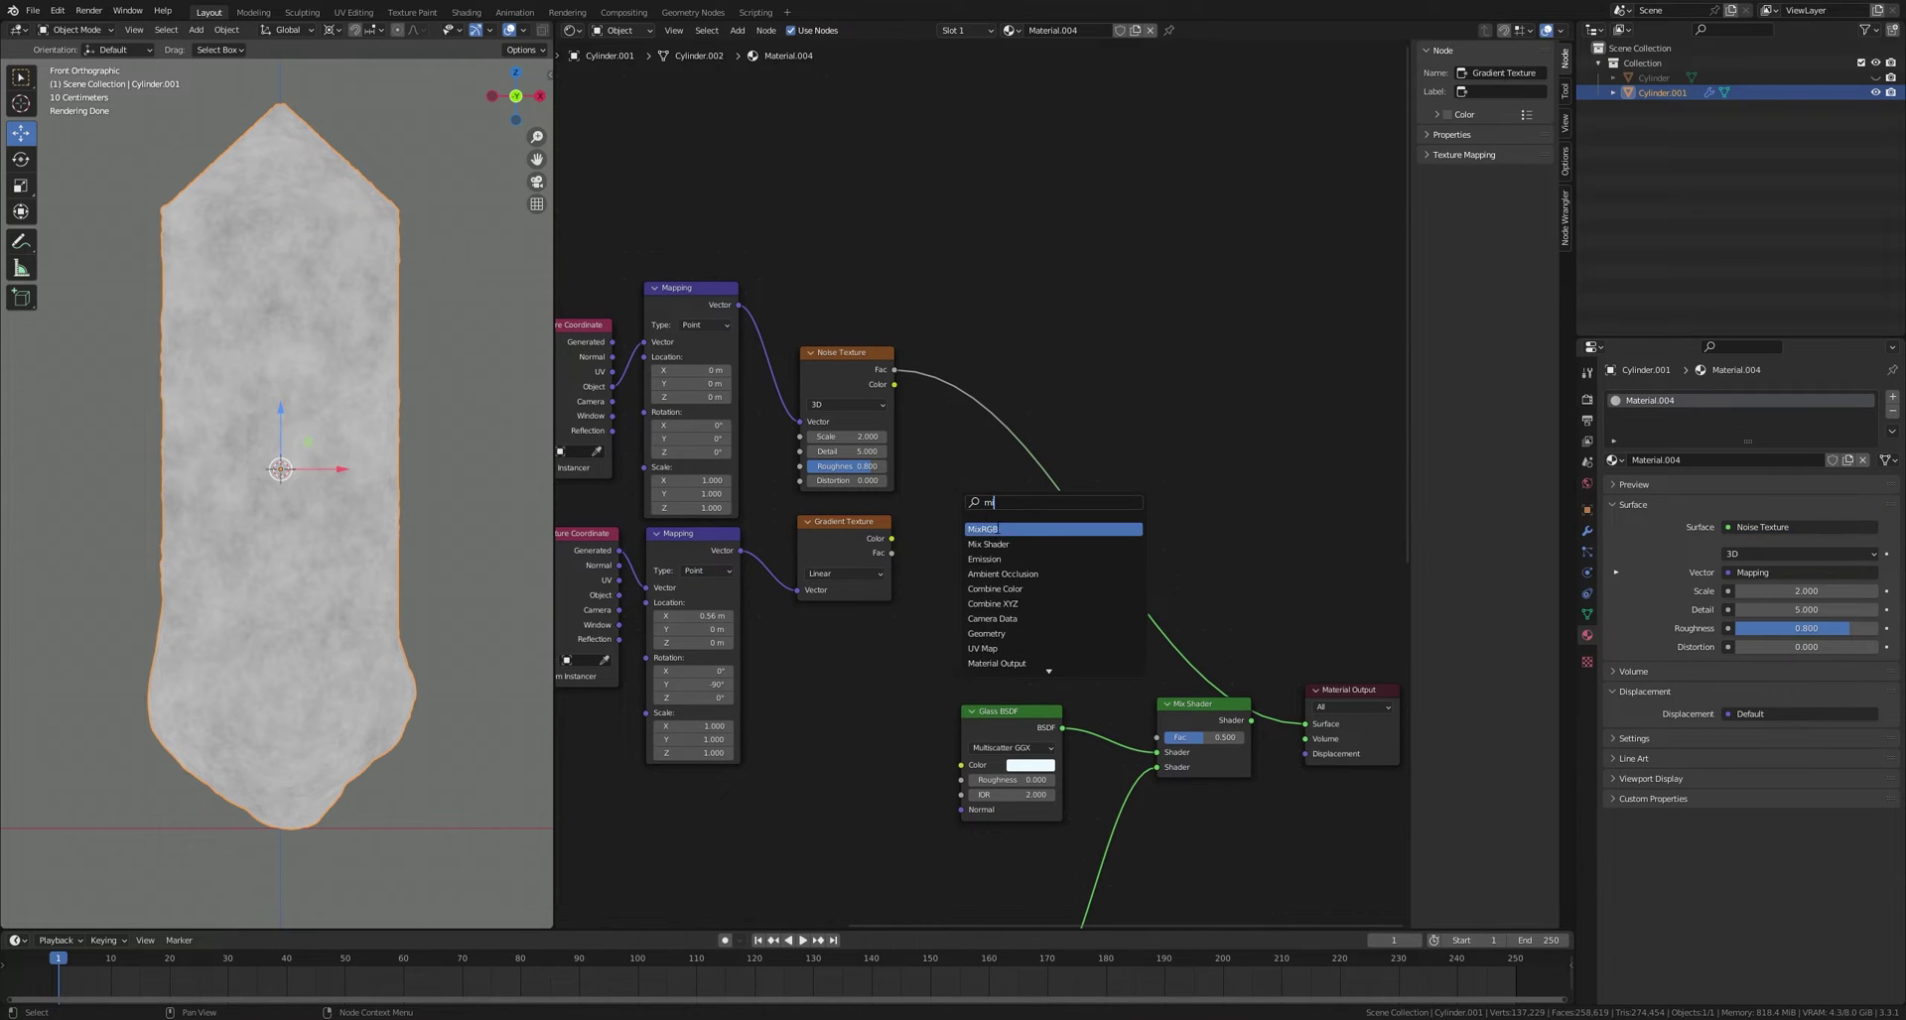
{"action": "key", "text": "Return"}
{"action": "left_click_drag", "start_coordinate": [895, 385], "coordinate": [943, 586]}
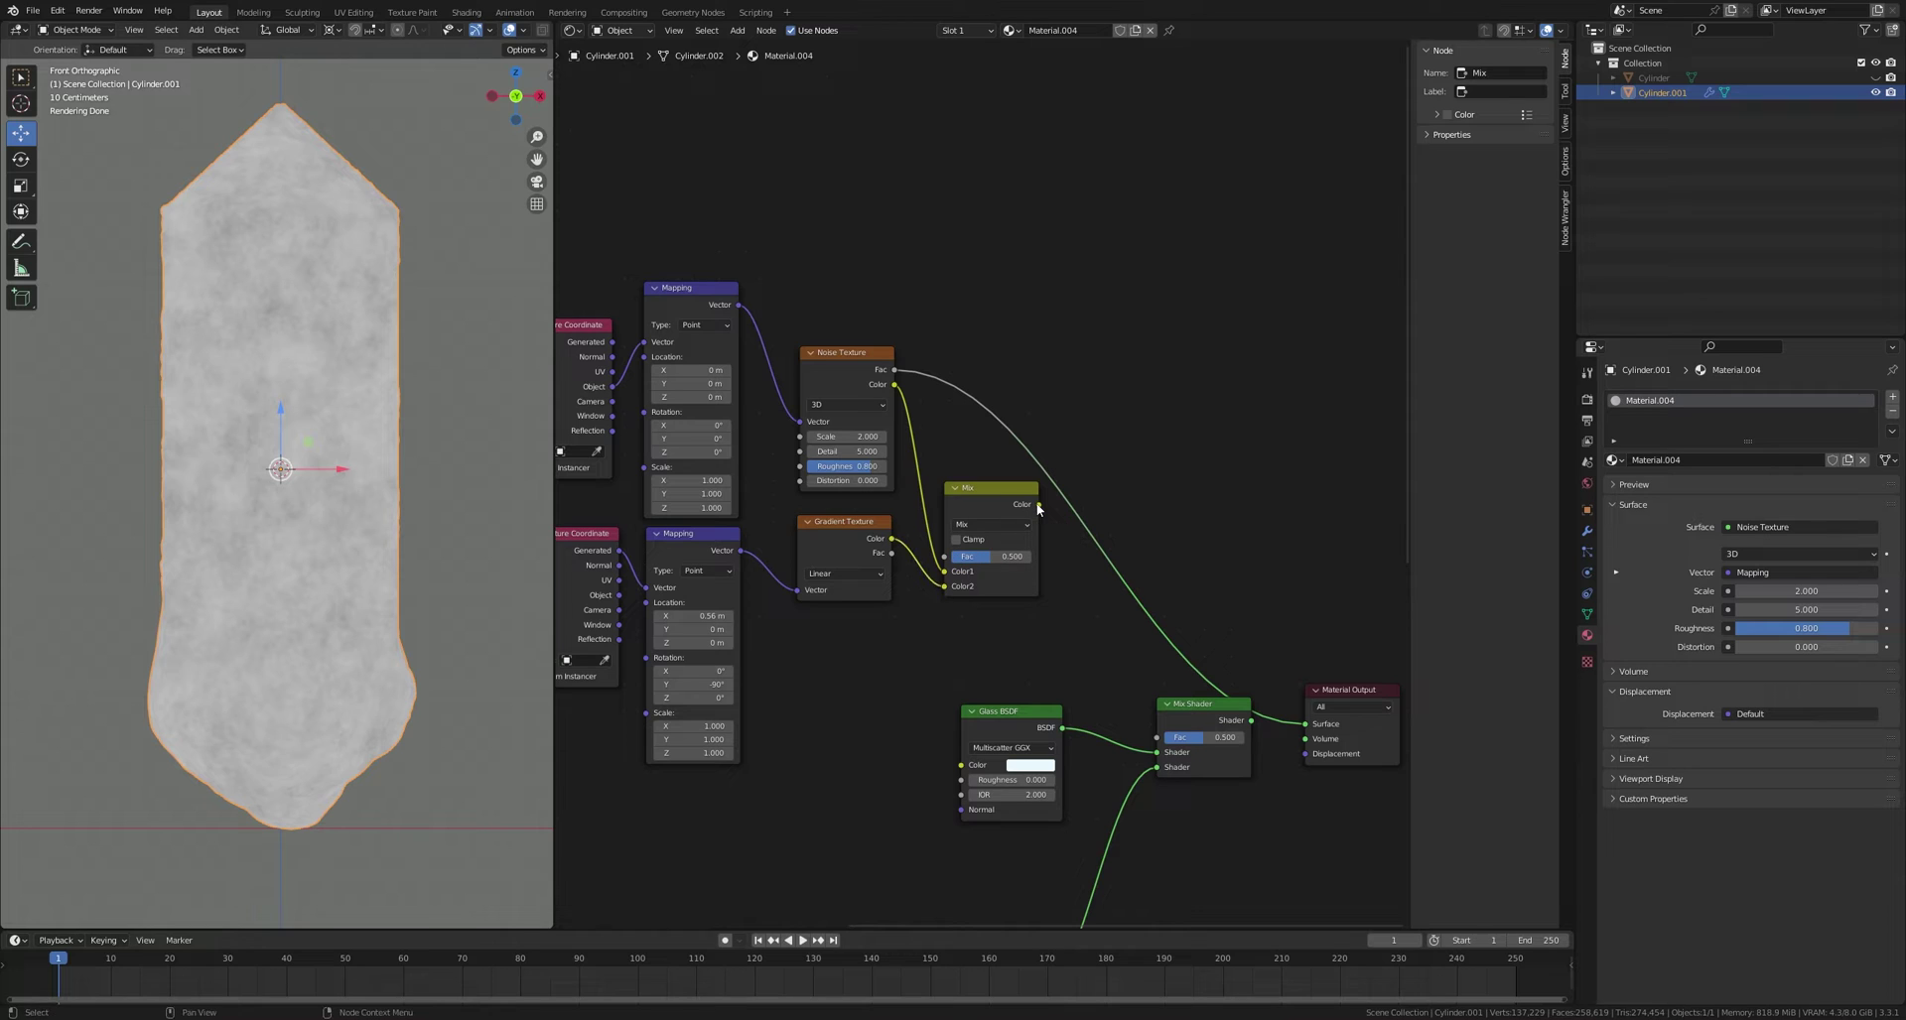
{"action": "left_click_drag", "start_coordinate": [1037, 506], "coordinate": [1192, 604]}
{"action": "left_click_drag", "start_coordinate": [1167, 746], "coordinate": [1163, 740]}
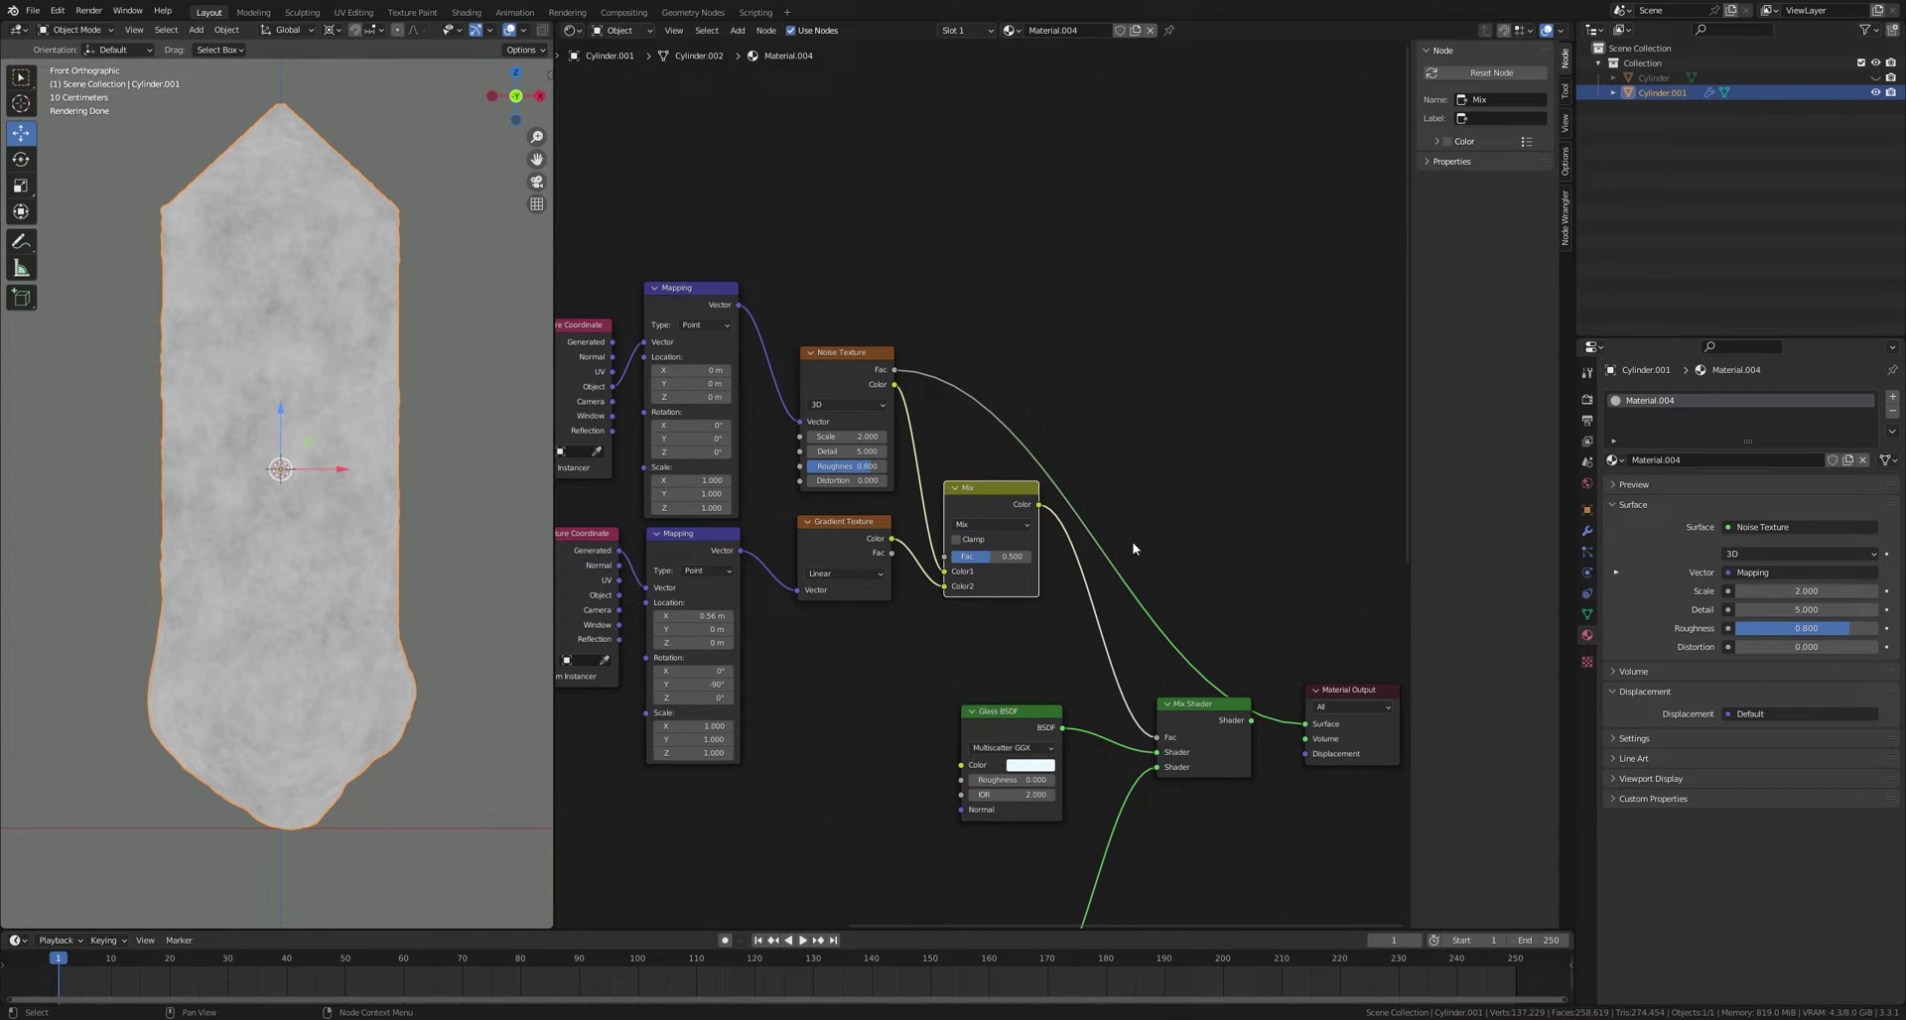
{"action": "left_click", "coordinate": [1195, 707], "text": "ctrl+shift"}
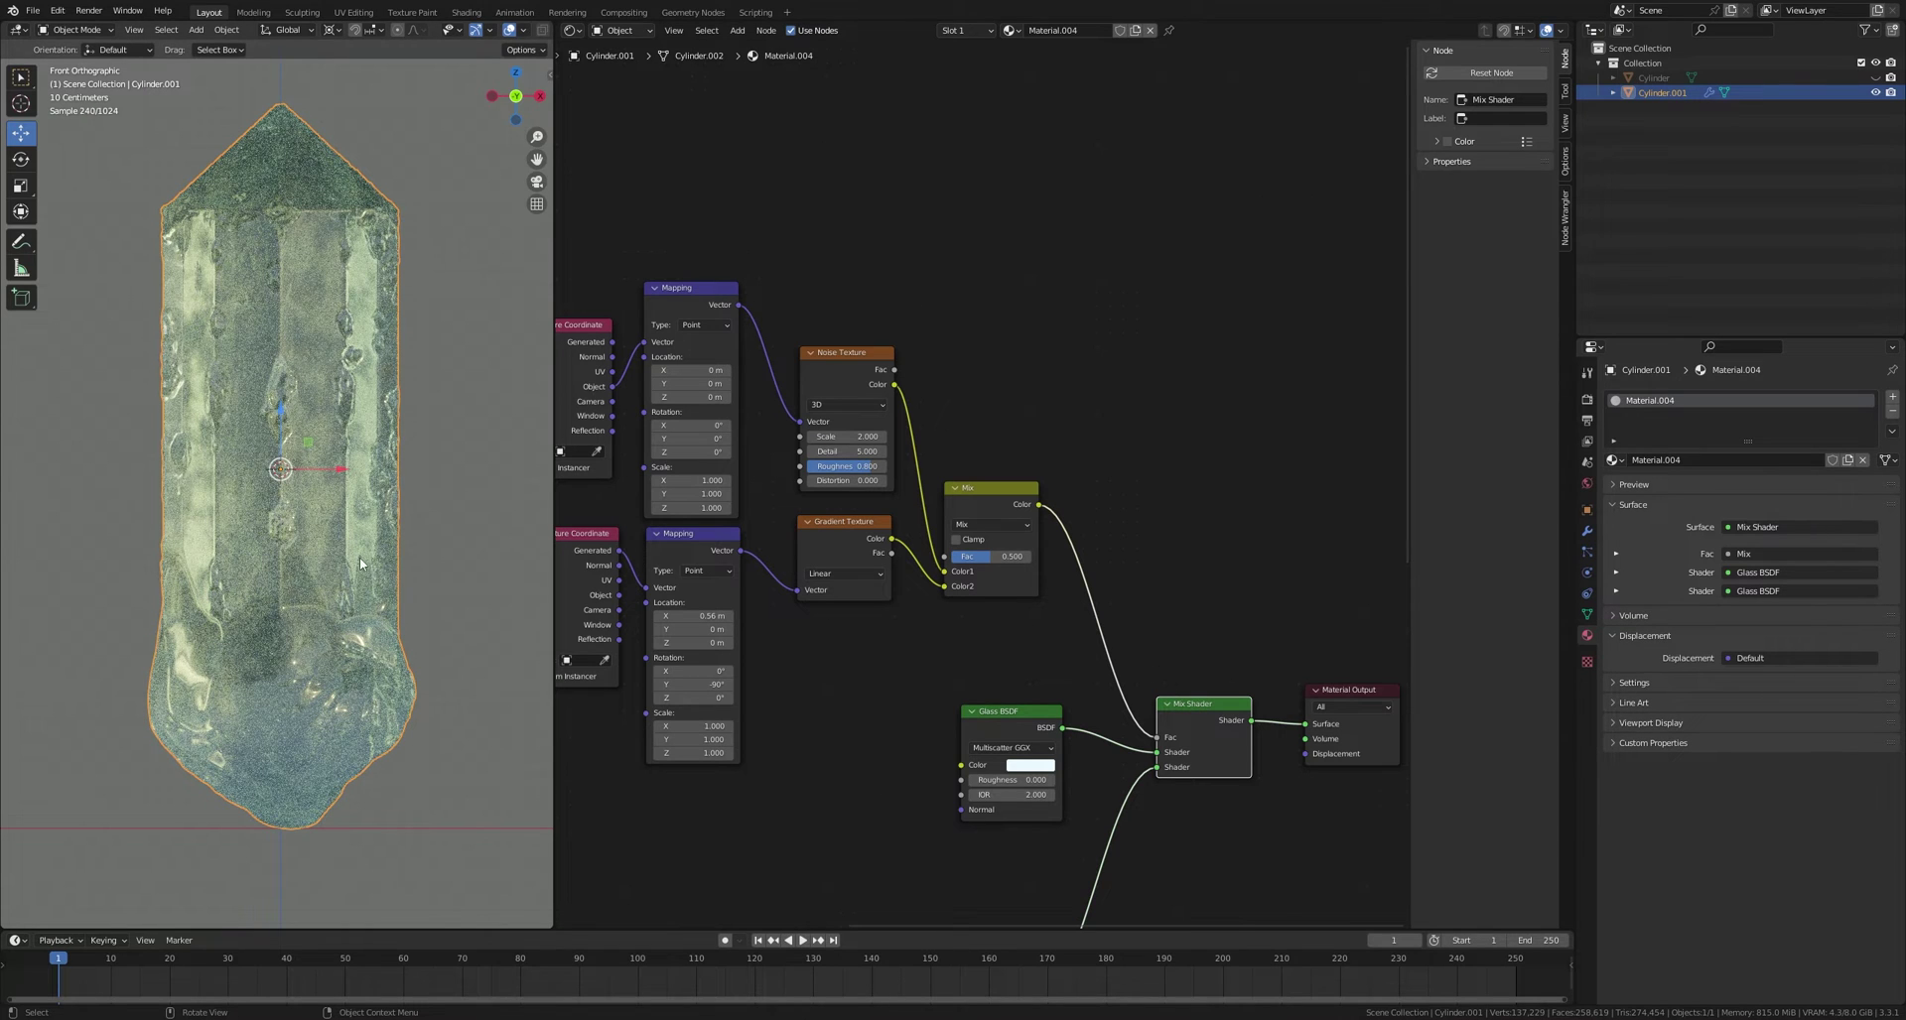
Step: Insert a ColorRamp between the Mix node and Mix Shader, tighten its stops with white at about 0.418, and preview the Mix Shader
{"action": "middle_click_drag", "start_coordinate": [1114, 583], "coordinate": [1098, 582]}
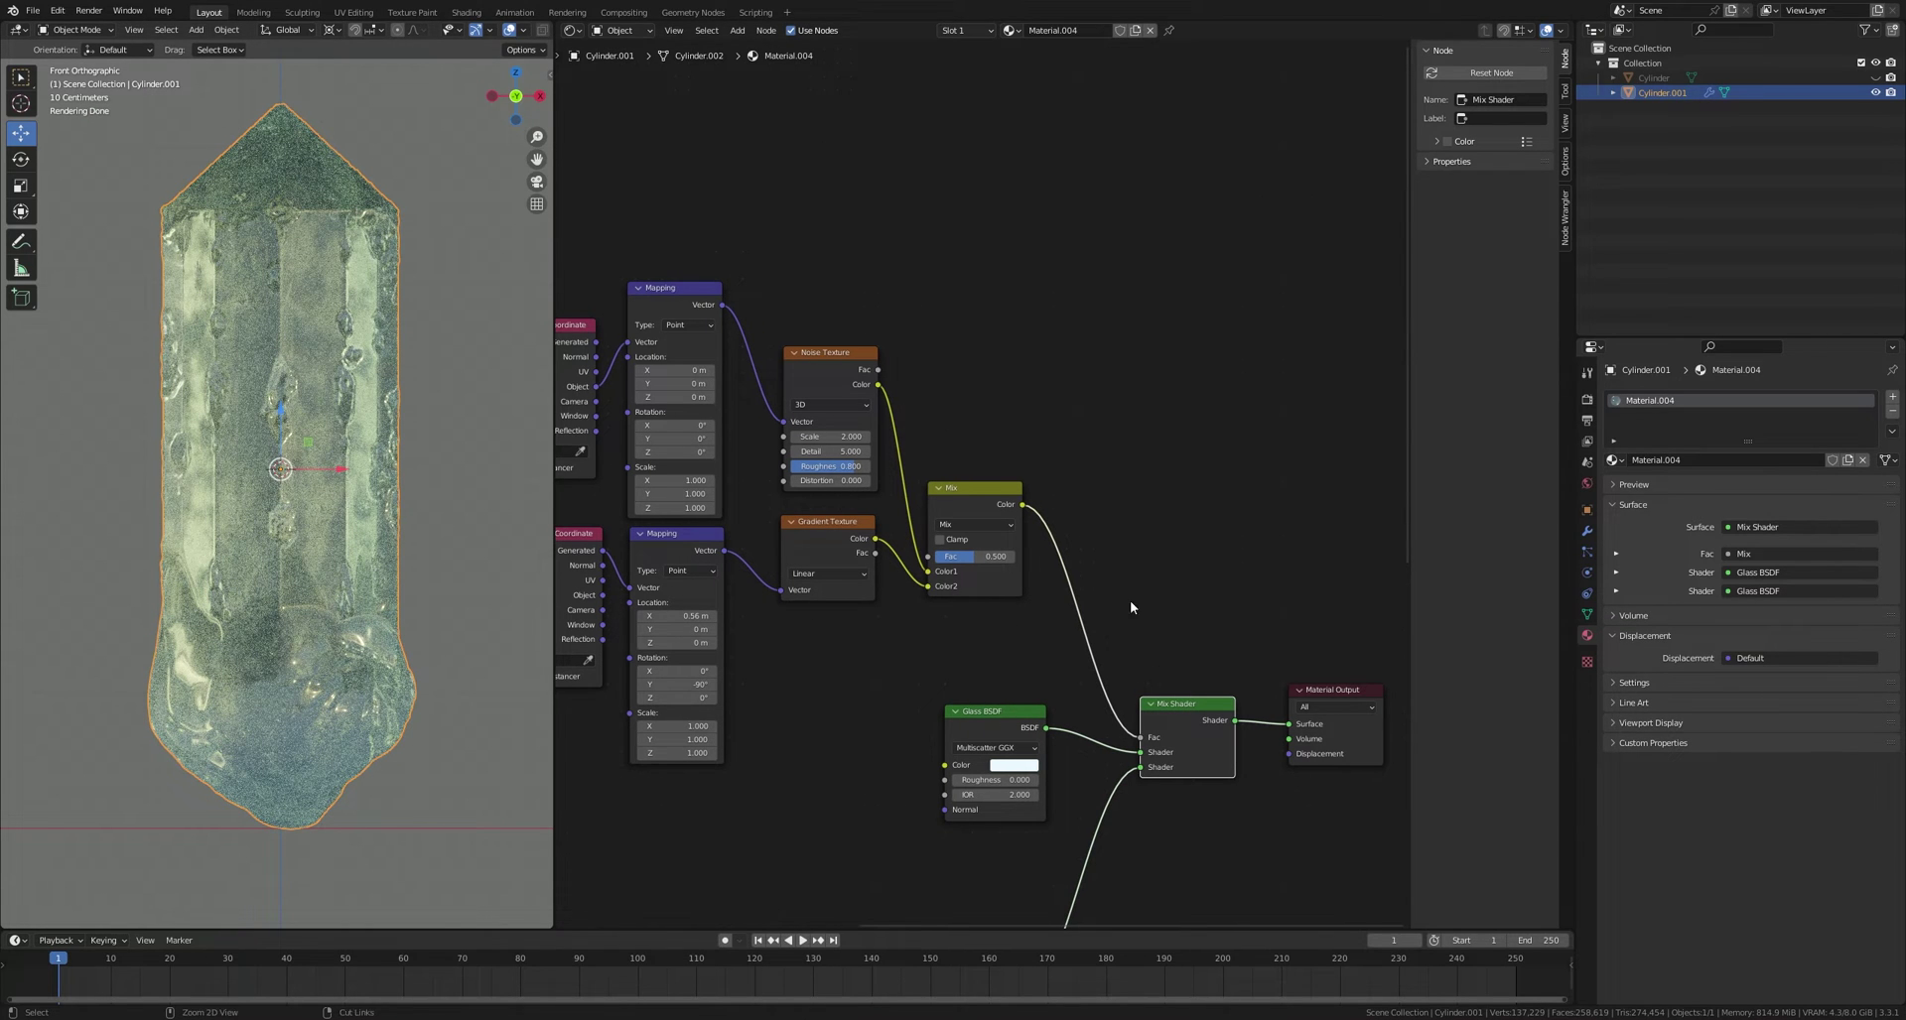
{"action": "left_click", "coordinate": [1172, 617]}
{"action": "key", "text": "shift+a"}
{"action": "left_click", "coordinate": [1142, 519]}
{"action": "left_click", "coordinate": [1092, 572]}
{"action": "left_click_drag", "start_coordinate": [1091, 572], "coordinate": [1141, 574]}
{"action": "left_click", "coordinate": [1131, 526], "text": "ctrl+shift"}
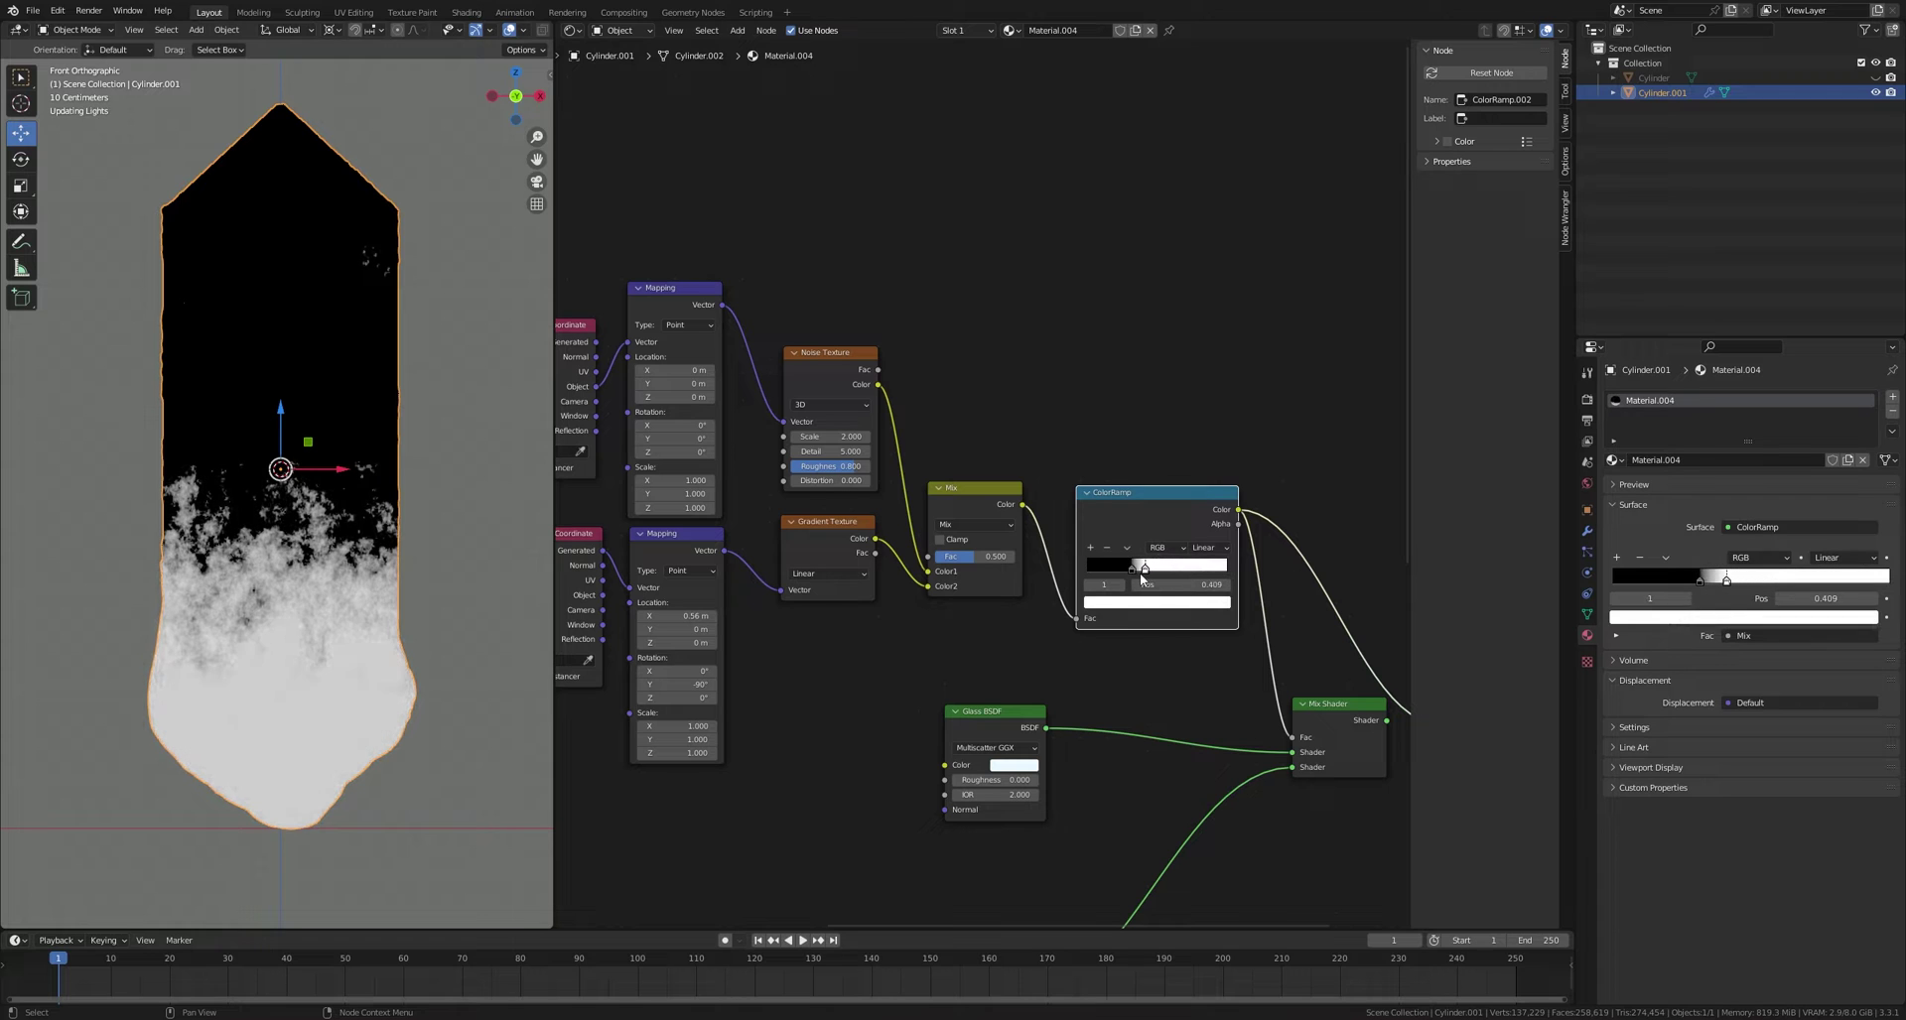
{"action": "left_click", "coordinate": [1175, 673]}
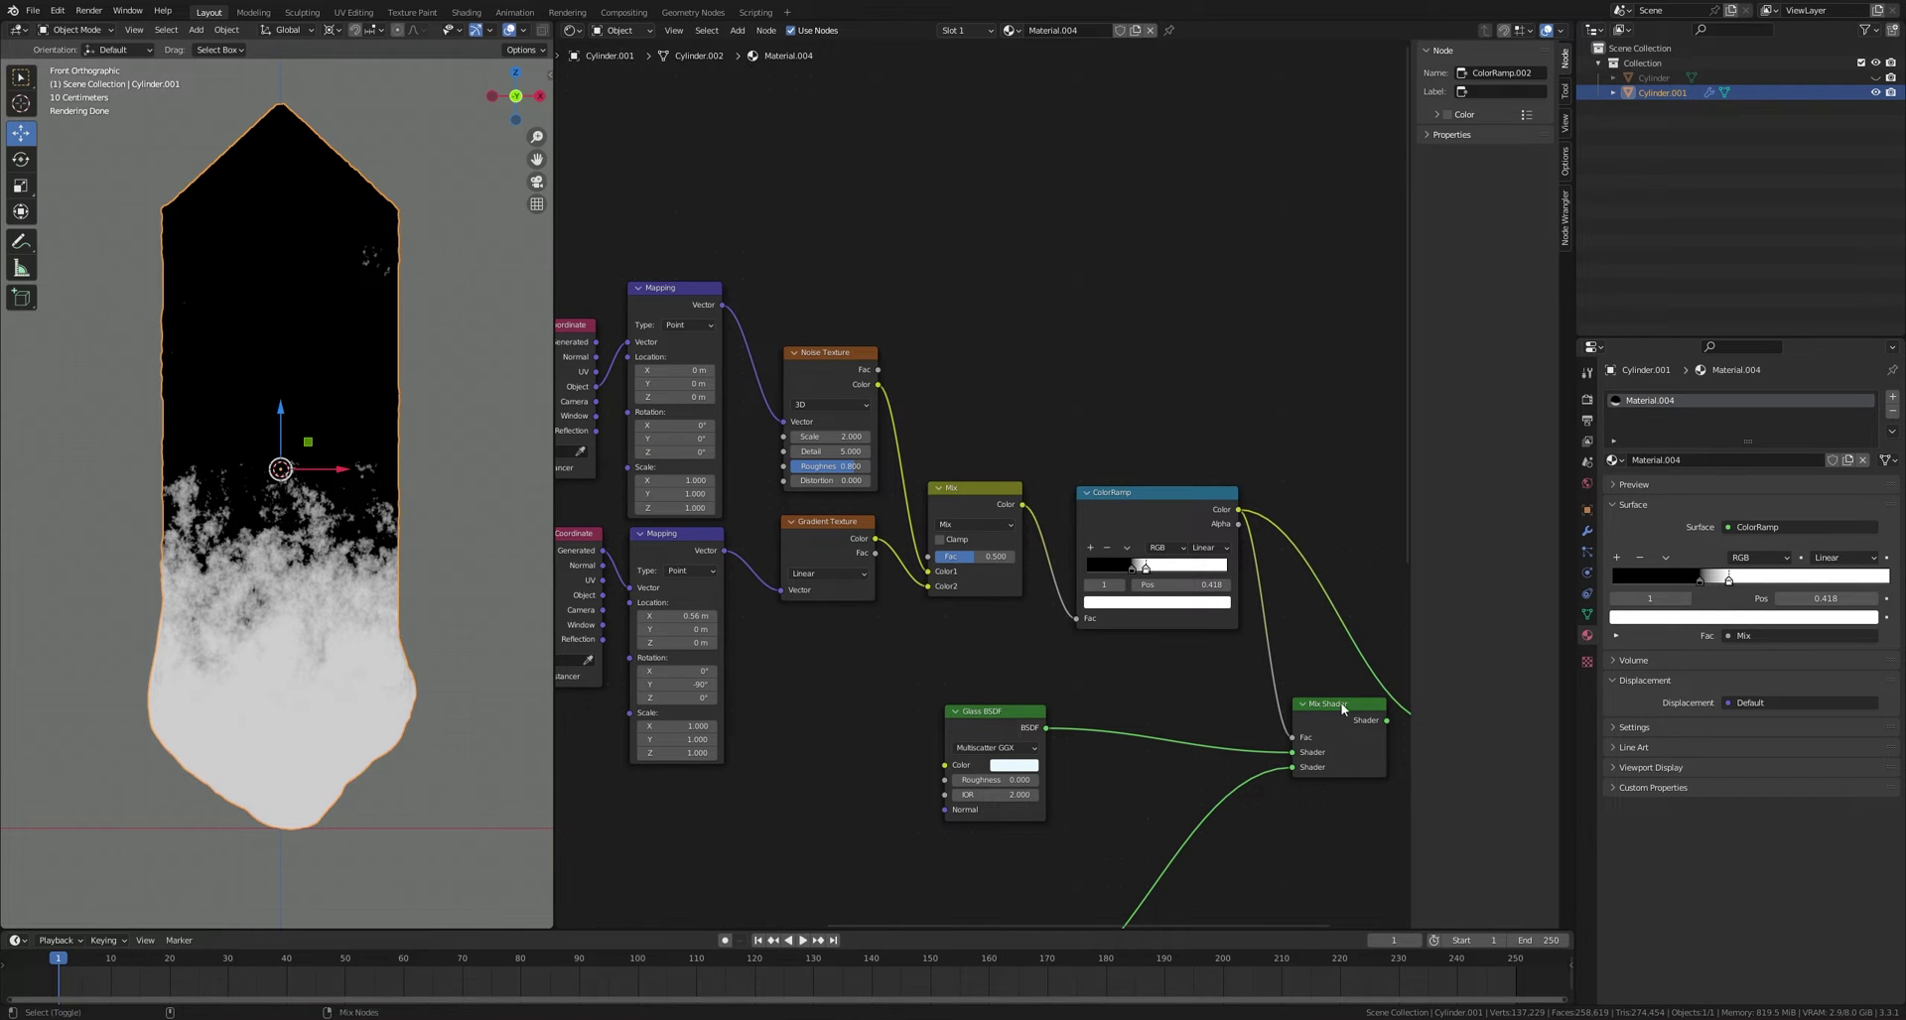
{"action": "left_click", "coordinate": [1341, 707], "text": "ctrl+shift"}
Step: Save the file and move the mask's texture, Mix and ColorRamp nodes higher to free space around the upper Glass BSDF
{"action": "scroll", "coordinate": [993, 426], "scroll_direction": "down", "scroll_amount": 7}
{"action": "key", "text": "ctrl+s"}
{"action": "left_click_drag", "start_coordinate": [1216, 353], "coordinate": [780, 635]}
{"action": "key", "text": "g"}
{"action": "left_click", "coordinate": [1042, 298]}
{"action": "left_click_drag", "start_coordinate": [1069, 620], "coordinate": [1069, 589]}
Step: Add a Noise Texture beside the upper Glass BSDF with Texture Coordinate and Mapping nodes, use Object coordinates, and preview it
{"action": "scroll", "coordinate": [1031, 552], "scroll_direction": "up", "scroll_amount": 5}
{"action": "scroll", "coordinate": [1031, 552], "scroll_direction": "up", "scroll_amount": 1}
{"action": "key", "text": "shift+a"}
{"action": "left_click", "coordinate": [866, 581]}
{"action": "type", "text": "noi"}
{"action": "left_click", "coordinate": [883, 610]}
{"action": "left_click", "coordinate": [645, 593]}
{"action": "middle_click_drag", "start_coordinate": [645, 588], "coordinate": [818, 575]}
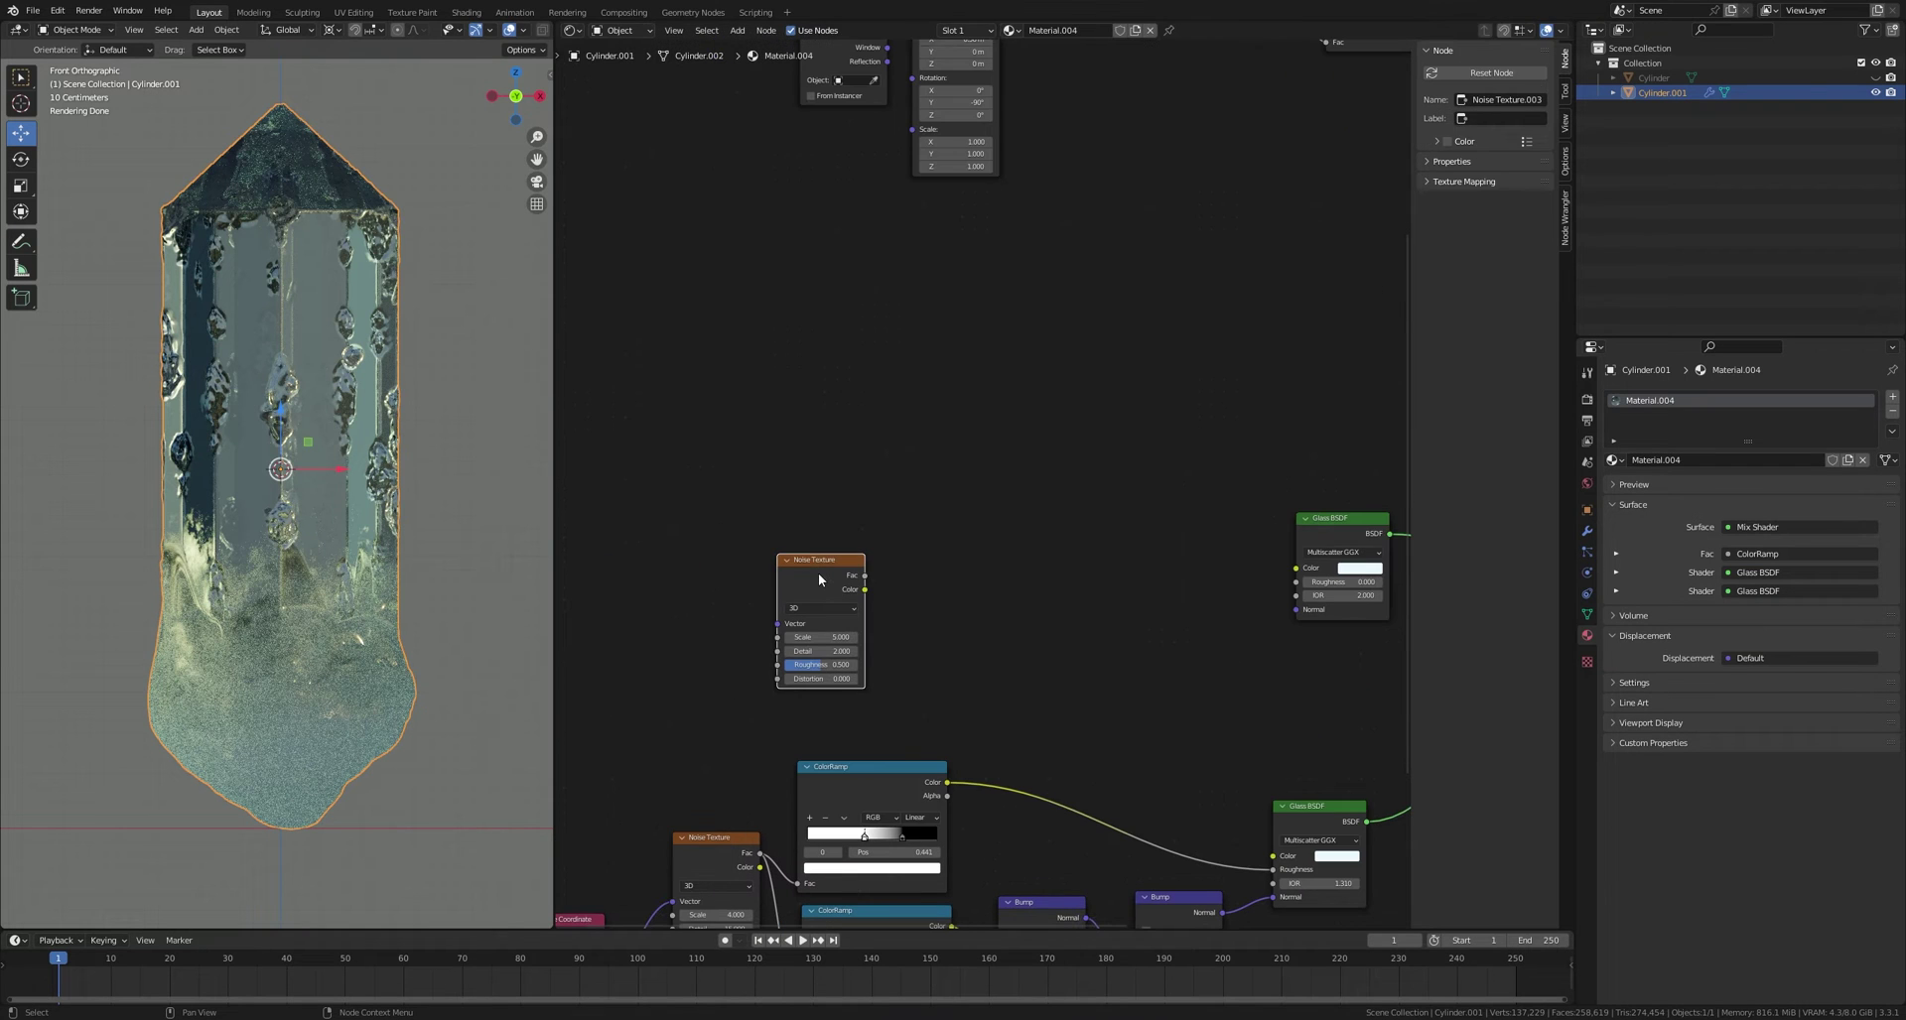
{"action": "key", "text": "ctrl+t"}
{"action": "middle_click_drag", "start_coordinate": [720, 543], "coordinate": [780, 534]}
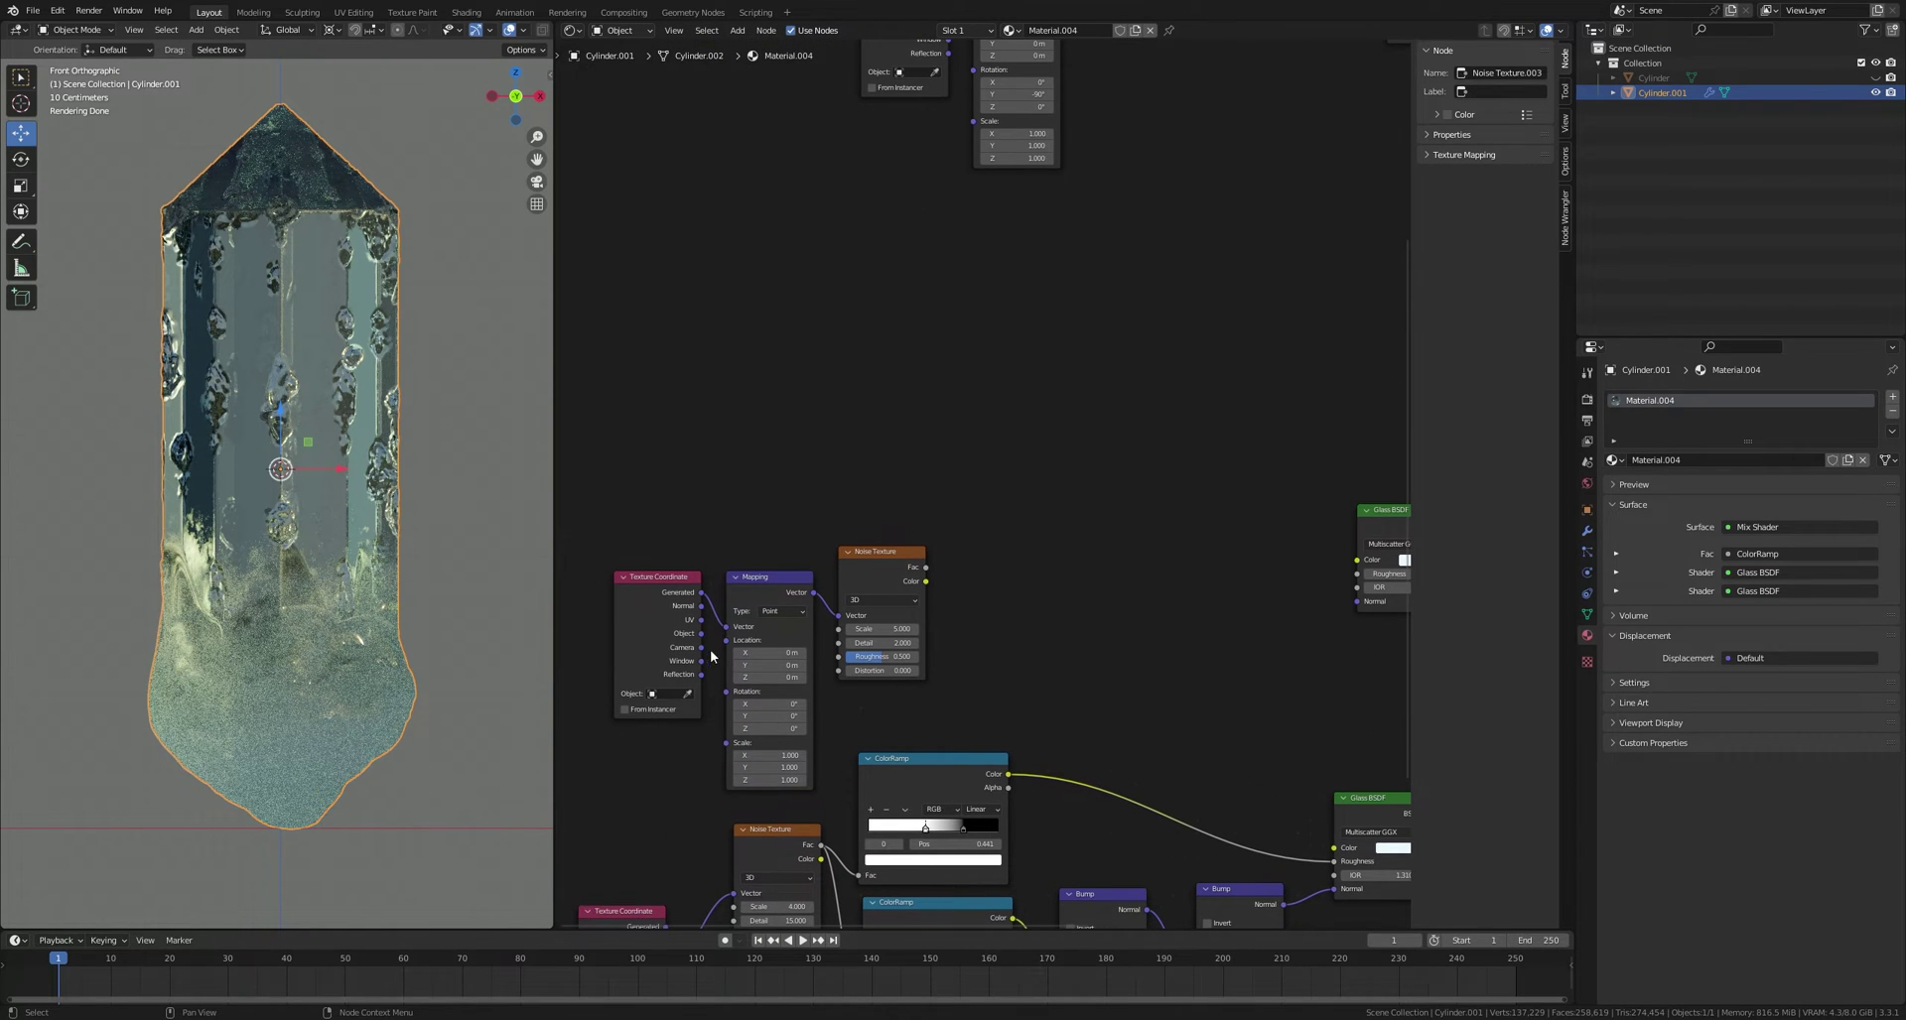
{"action": "left_click_drag", "start_coordinate": [702, 634], "coordinate": [726, 627]}
{"action": "left_click", "coordinate": [895, 568], "text": "ctrl+shift"}
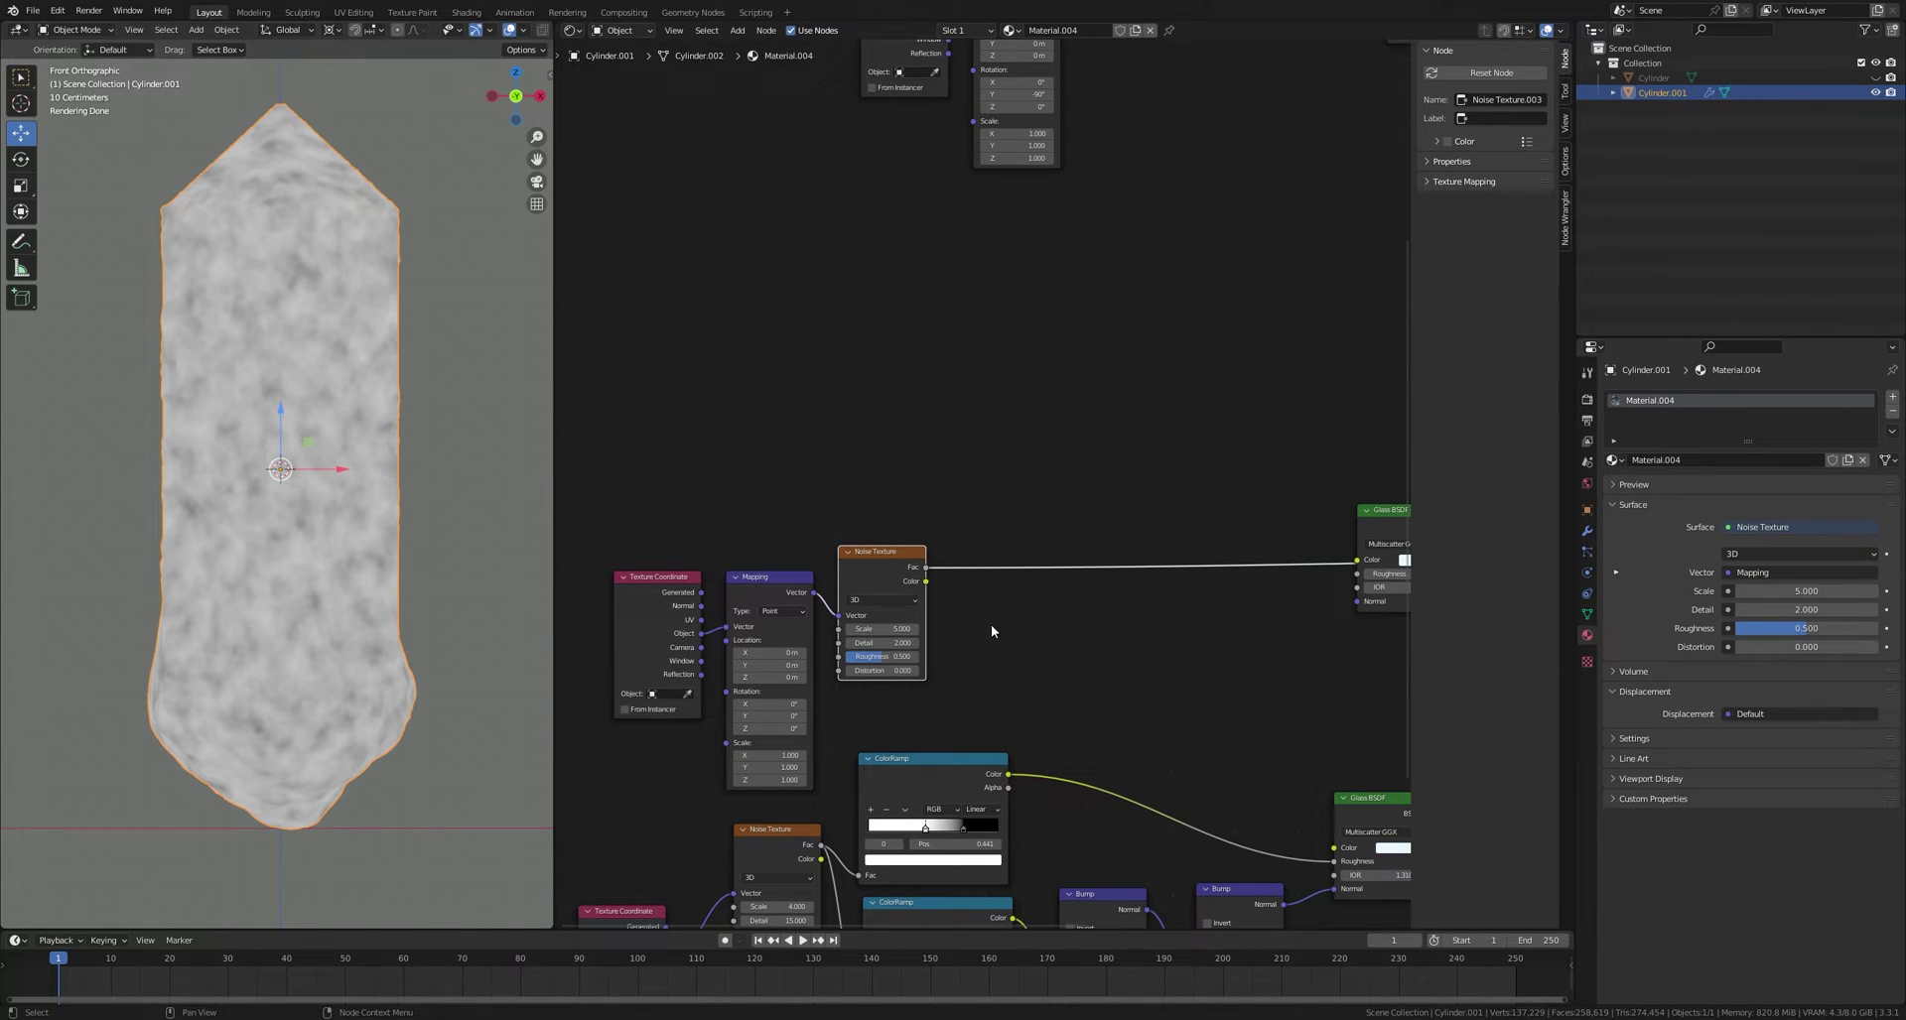
Step: Stretch the new noise by setting its Mapping Scale Z to 30
{"action": "middle_click_drag", "start_coordinate": [1005, 629], "coordinate": [1048, 549]}
{"action": "scroll", "coordinate": [1026, 571], "scroll_direction": "up", "scroll_amount": 2}
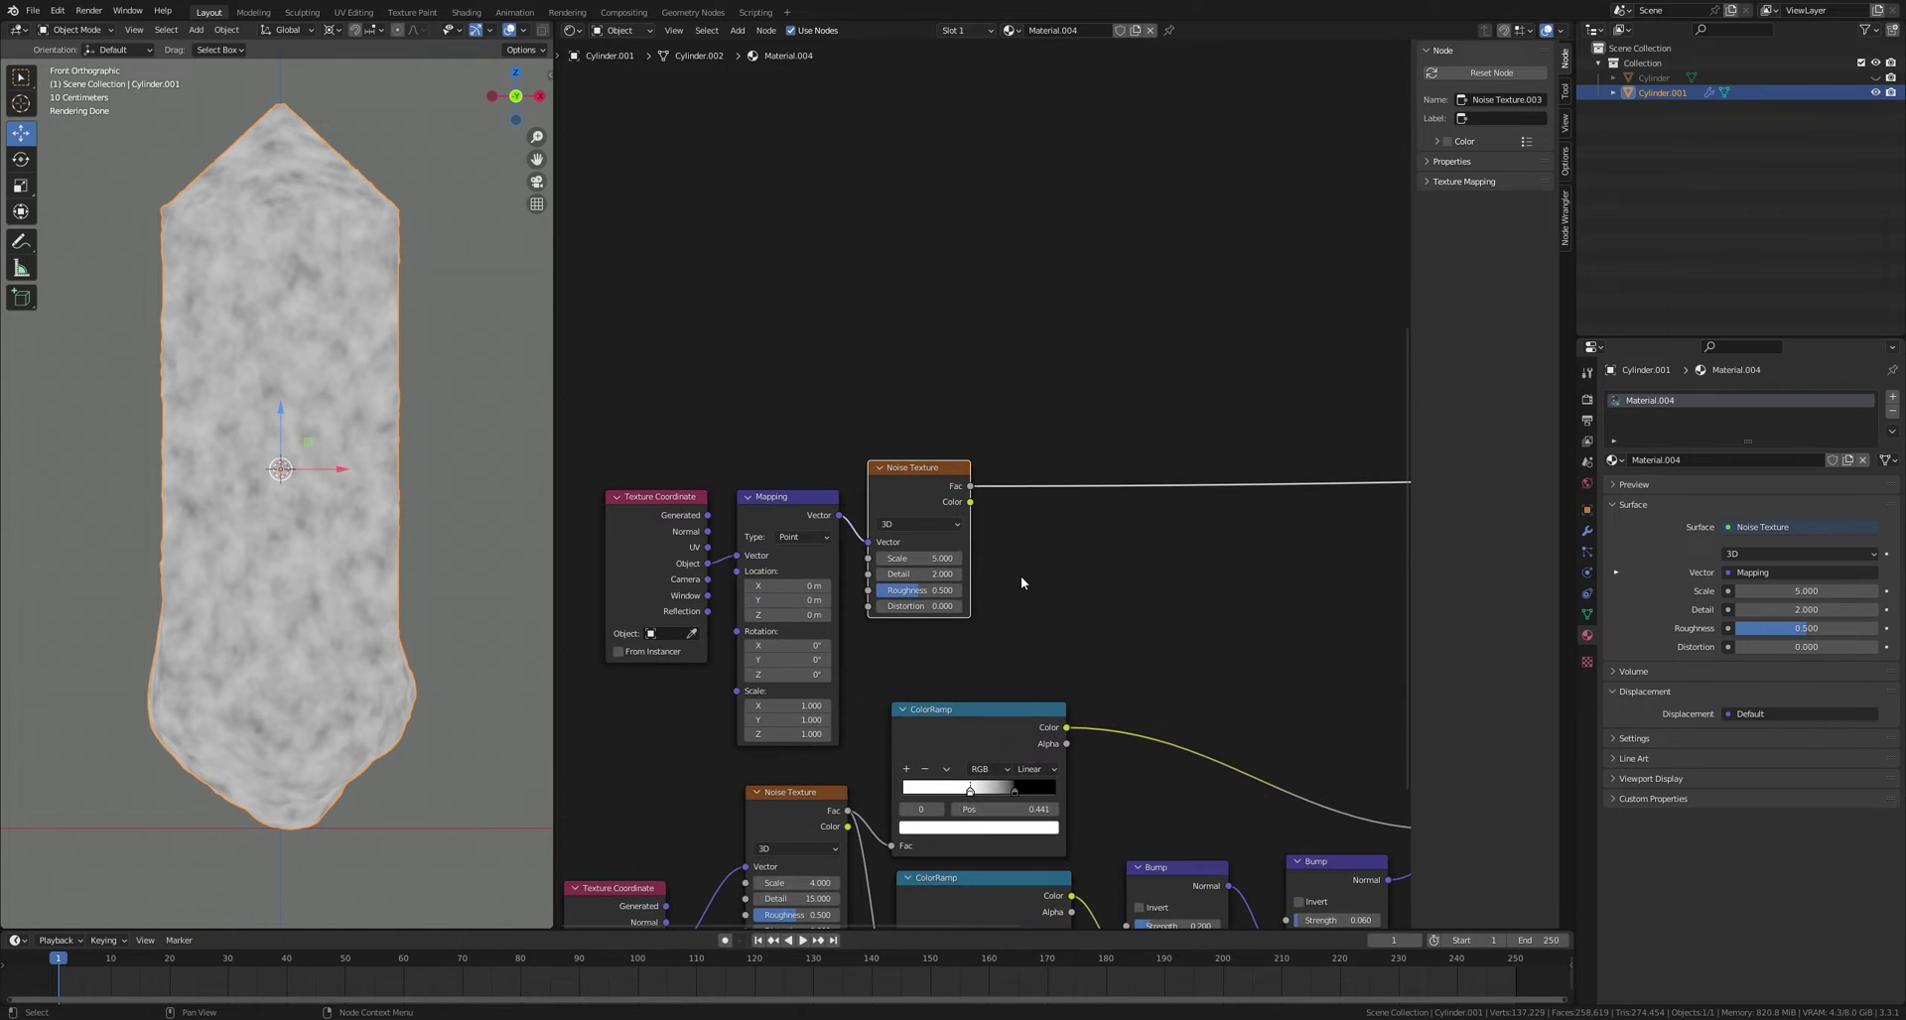
{"action": "scroll", "coordinate": [1020, 583], "scroll_direction": "up", "scroll_amount": 2}
{"action": "middle_click_drag", "start_coordinate": [1020, 592], "coordinate": [1100, 556]}
{"action": "scroll", "coordinate": [1086, 568], "scroll_direction": "down", "scroll_amount": 1}
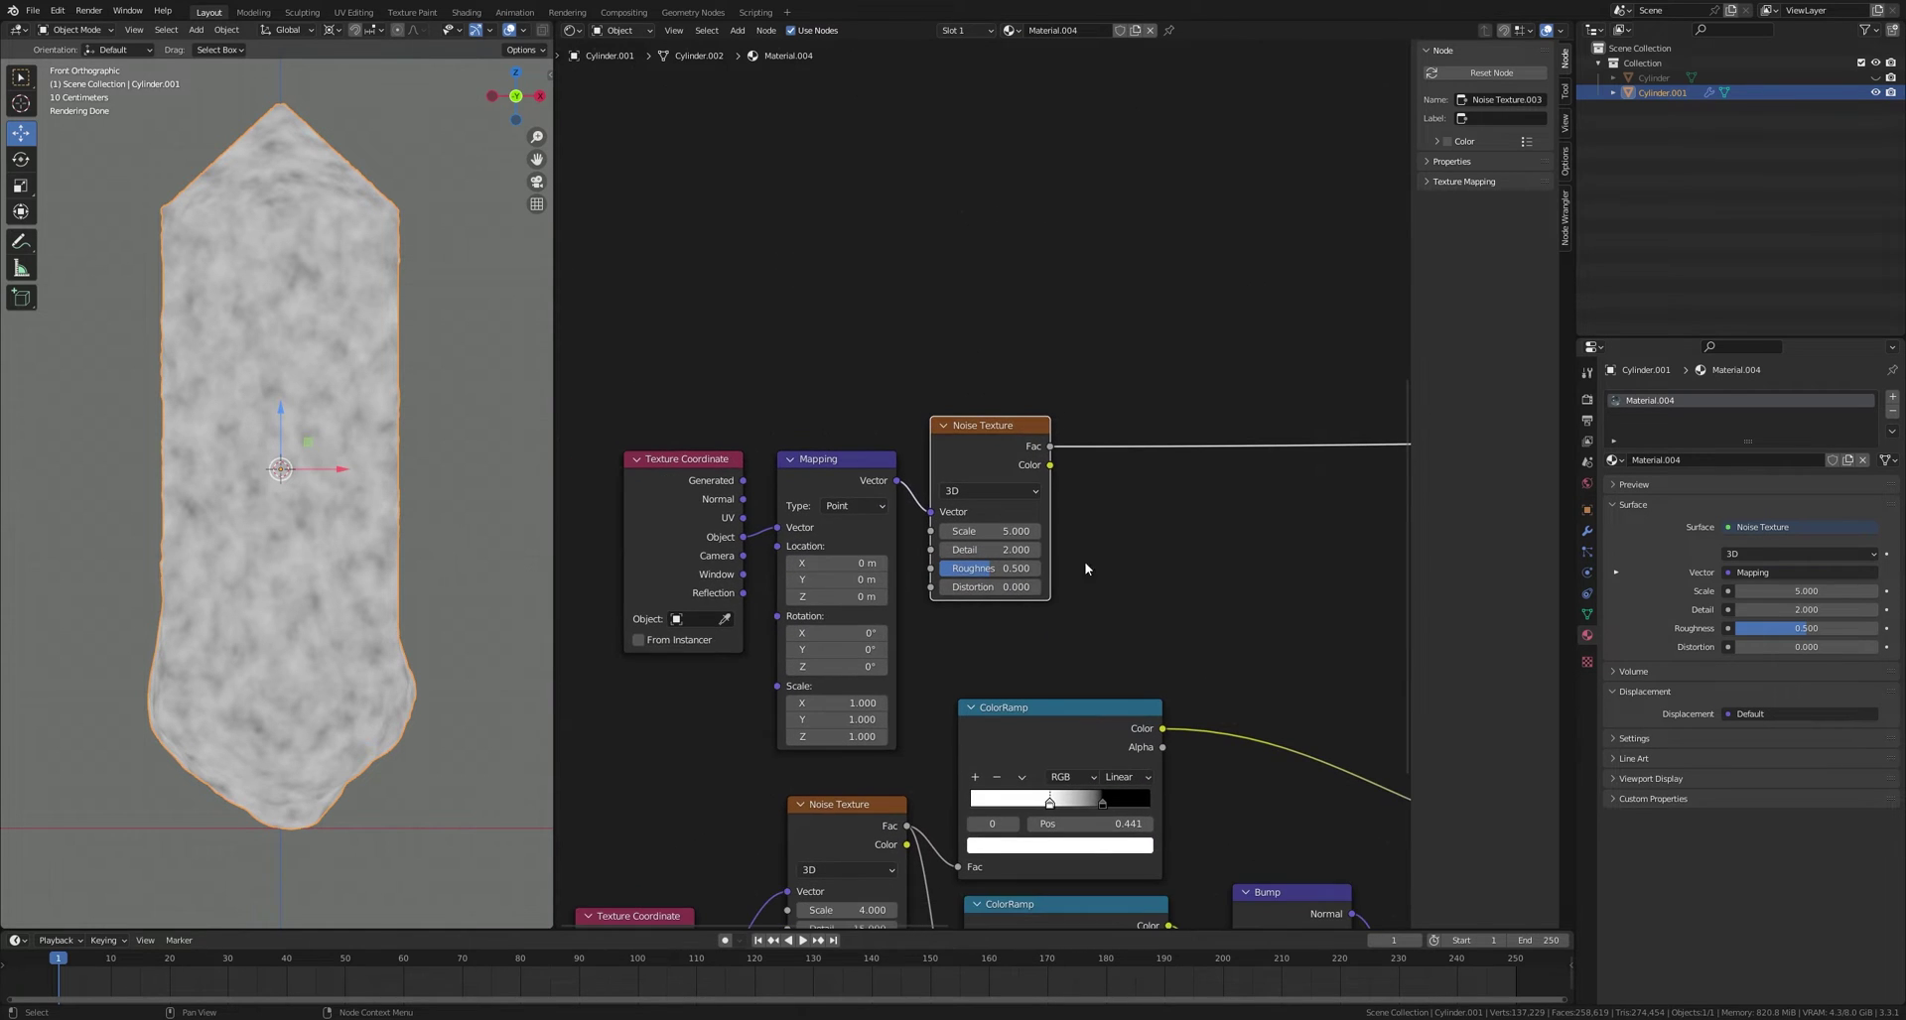
{"action": "left_click", "coordinate": [851, 737]}
{"action": "type", "text": "1.5"}
{"action": "key", "text": "Return"}
{"action": "type", "text": "15.5"}
{"action": "key", "text": "Return"}
{"action": "left_click_drag", "start_coordinate": [843, 737], "coordinate": [929, 737]}
{"action": "left_click", "coordinate": [841, 737]}
{"action": "type", "text": "30"}
{"action": "key", "text": "Return"}
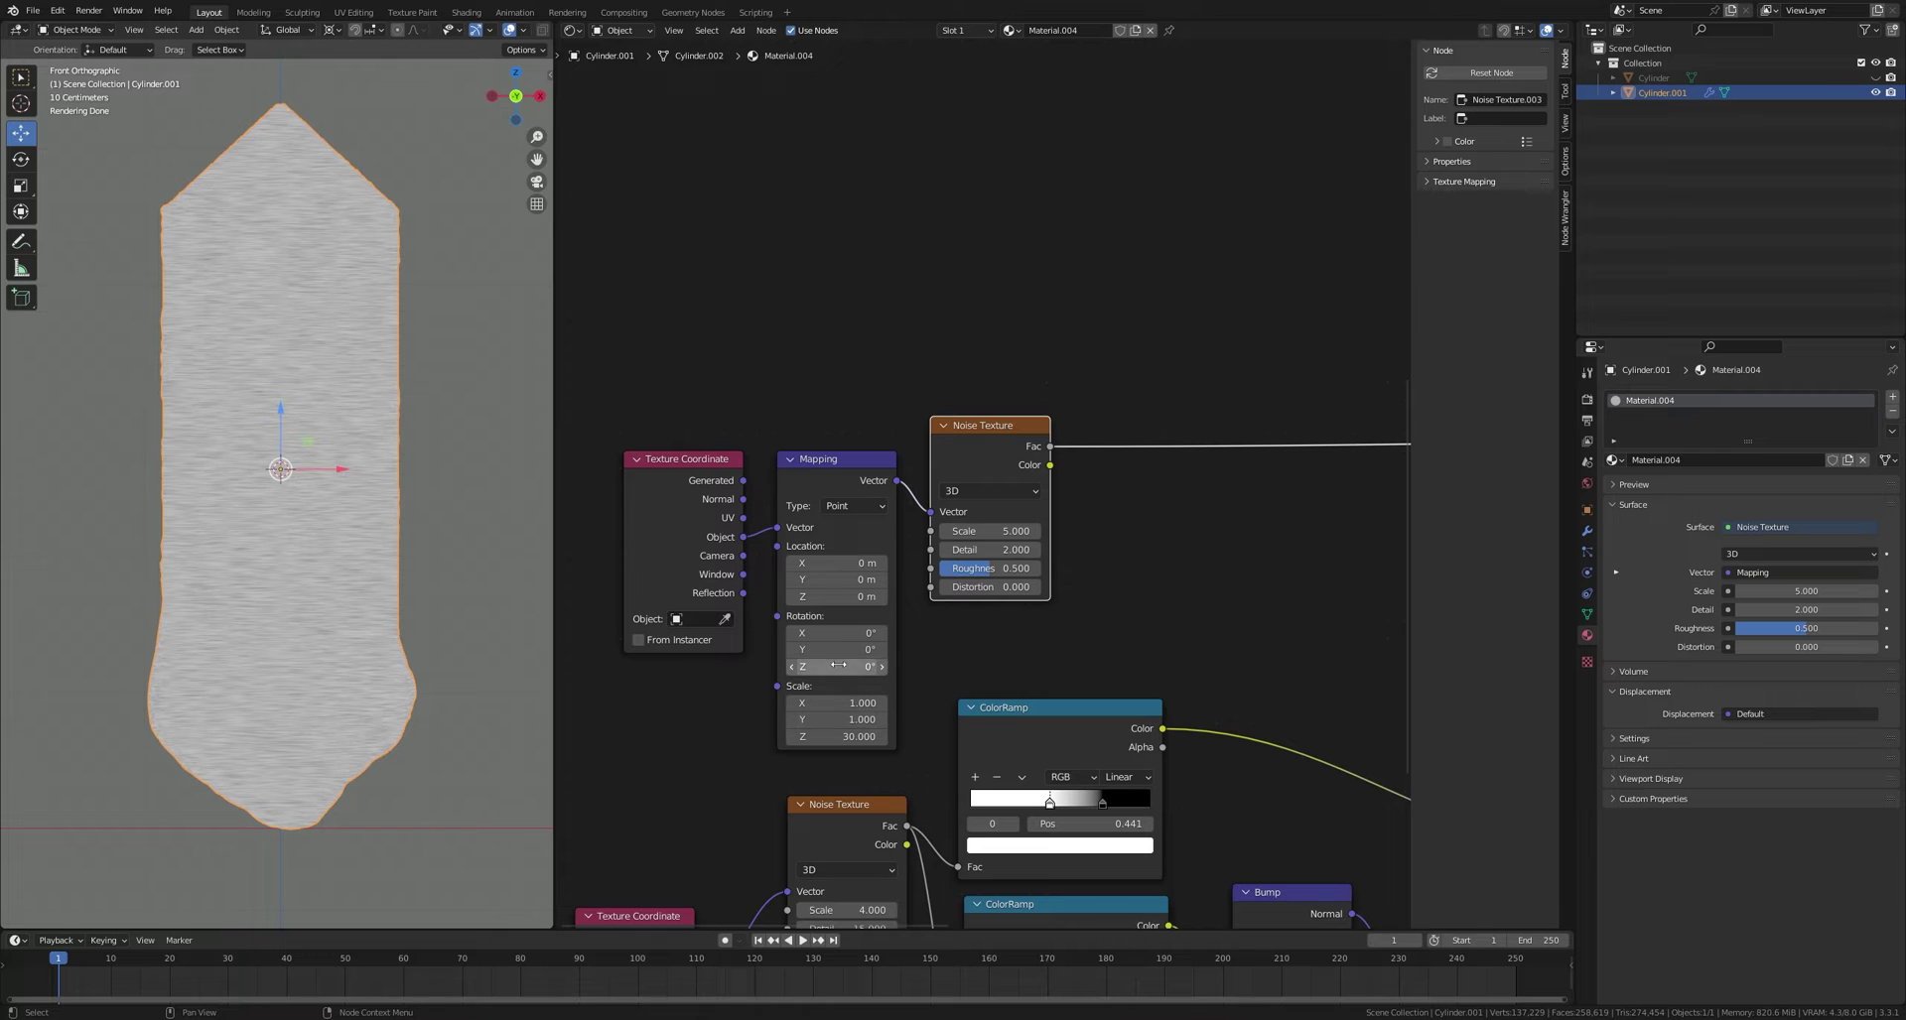
Step: Set the Mapping Rotation X to 90° and the Noise Texture's Scale to 1 and Detail to 0, and save the file
{"action": "left_click", "coordinate": [869, 633]}
{"action": "type", "text": "90"}
{"action": "key", "text": "Return"}
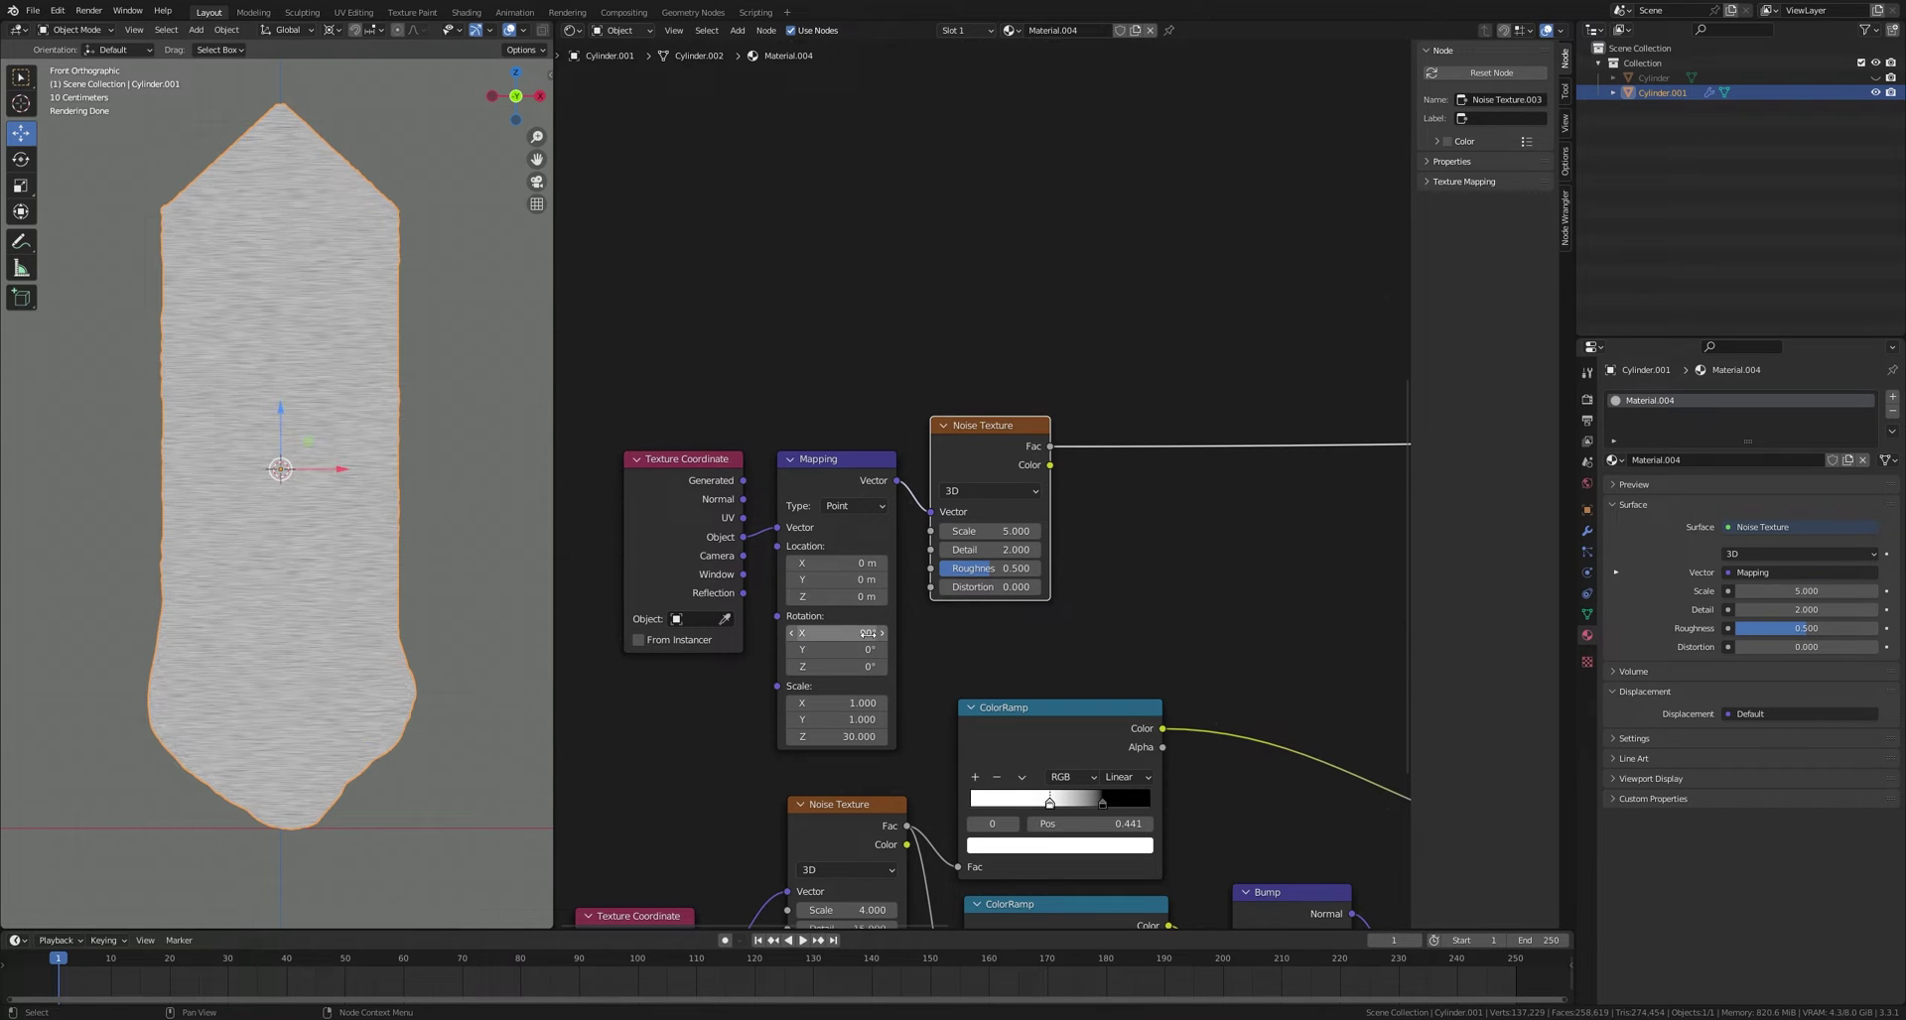
{"action": "middle_click_drag", "start_coordinate": [1118, 596], "coordinate": [1074, 608]}
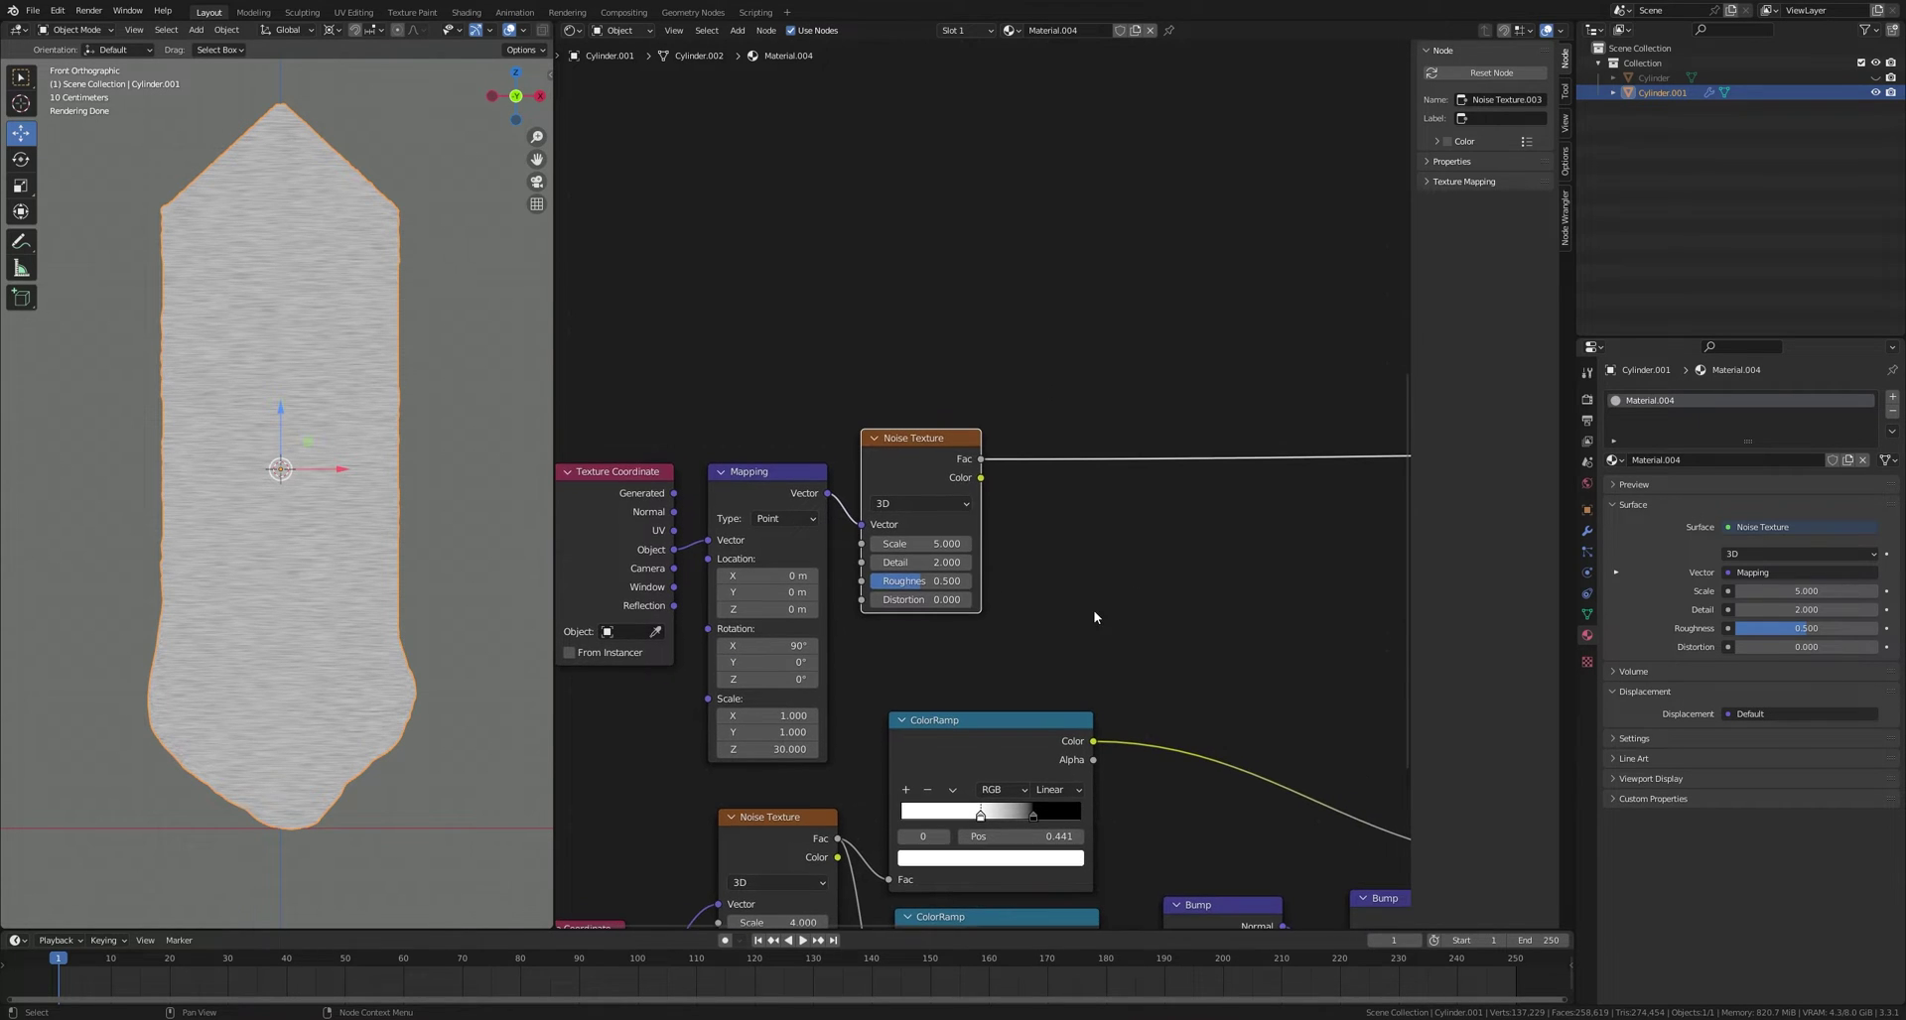
{"action": "mouse_move", "coordinate": [951, 544]}
{"action": "left_mouse_down"}
{"action": "mouse_move", "coordinate": [874, 544]}
{"action": "mouse_move", "coordinate": [943, 563]}
{"action": "mouse_move", "coordinate": [873, 563]}
{"action": "left_mouse_up"}
{"action": "key", "text": "Return"}
{"action": "key", "text": "ctrl+s"}
Step: Add a ColorRamp after the stretched Noise Texture and flip its gradient to run from white to black
{"action": "scroll", "coordinate": [1125, 596], "scroll_direction": "down", "scroll_amount": 2}
{"action": "middle_click_drag", "start_coordinate": [1215, 595], "coordinate": [1133, 608]}
{"action": "key", "text": "shift+a"}
{"action": "left_click", "coordinate": [1090, 579]}
{"action": "type", "text": "co"}
{"action": "left_click", "coordinate": [1121, 613]}
{"action": "left_click", "coordinate": [1004, 460]}
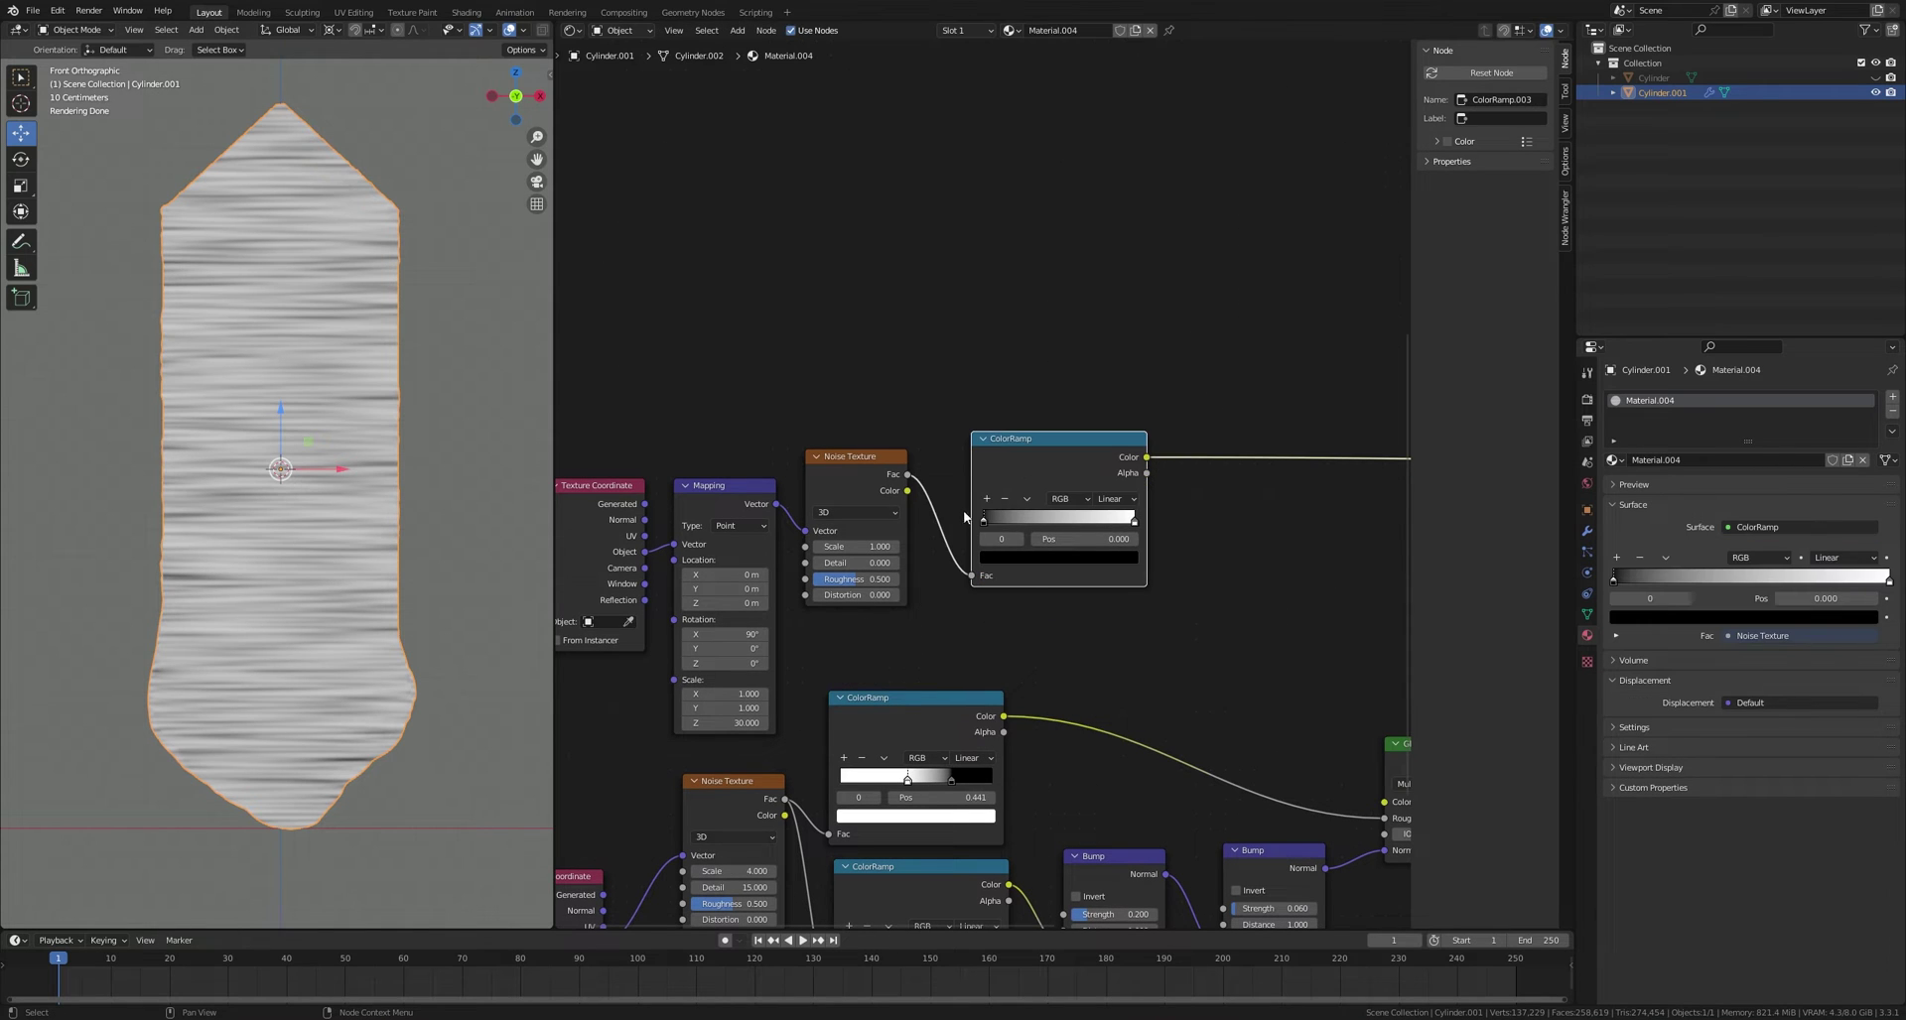
{"action": "left_click", "coordinate": [1026, 501]}
{"action": "left_click", "coordinate": [1045, 519]}
Step: Add a Bump node, connect the ColorRamp to its Height and its Normal to the upper Glass BSDF, and preview that shader
{"action": "middle_click_drag", "start_coordinate": [1236, 540], "coordinate": [1078, 562]}
{"action": "key", "text": "shift+a"}
{"action": "left_click", "coordinate": [1079, 577]}
{"action": "type", "text": "bu"}
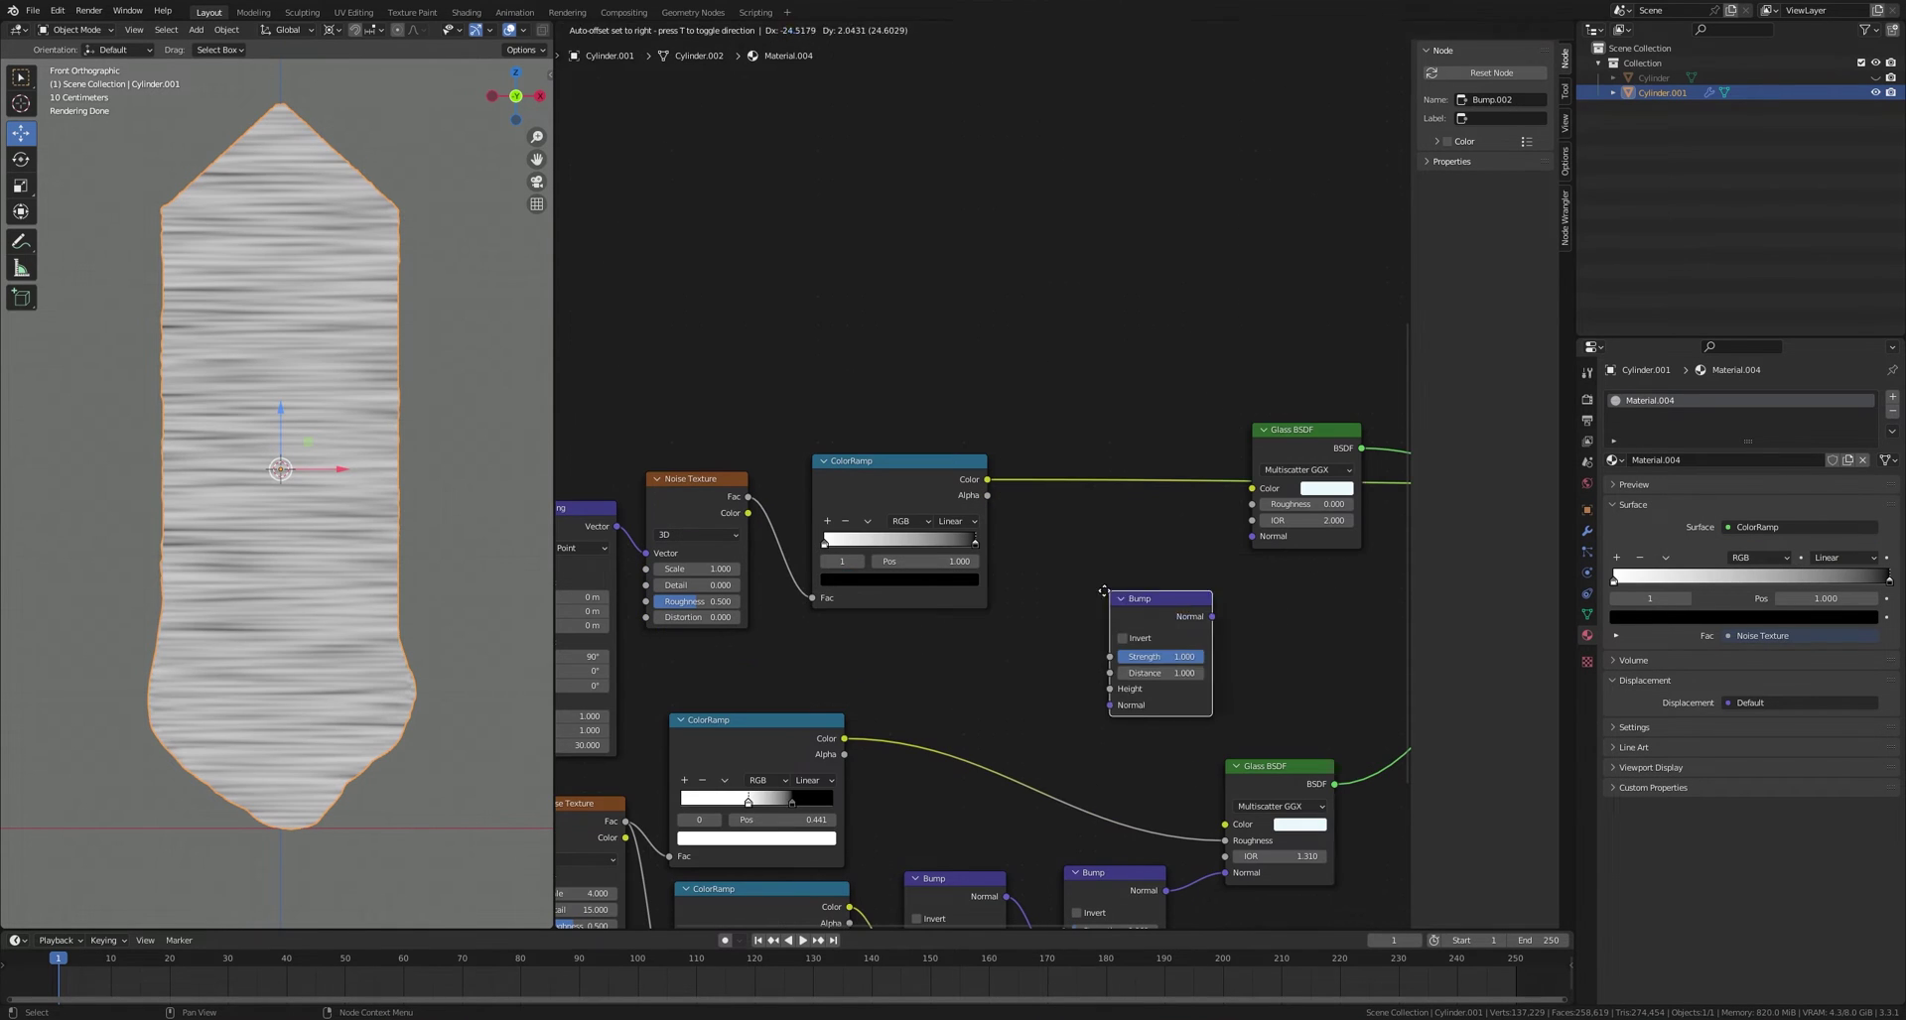
{"action": "left_click", "coordinate": [1079, 589]}
{"action": "left_click", "coordinate": [1078, 512]}
{"action": "left_click_drag", "start_coordinate": [1139, 525], "coordinate": [1250, 536]}
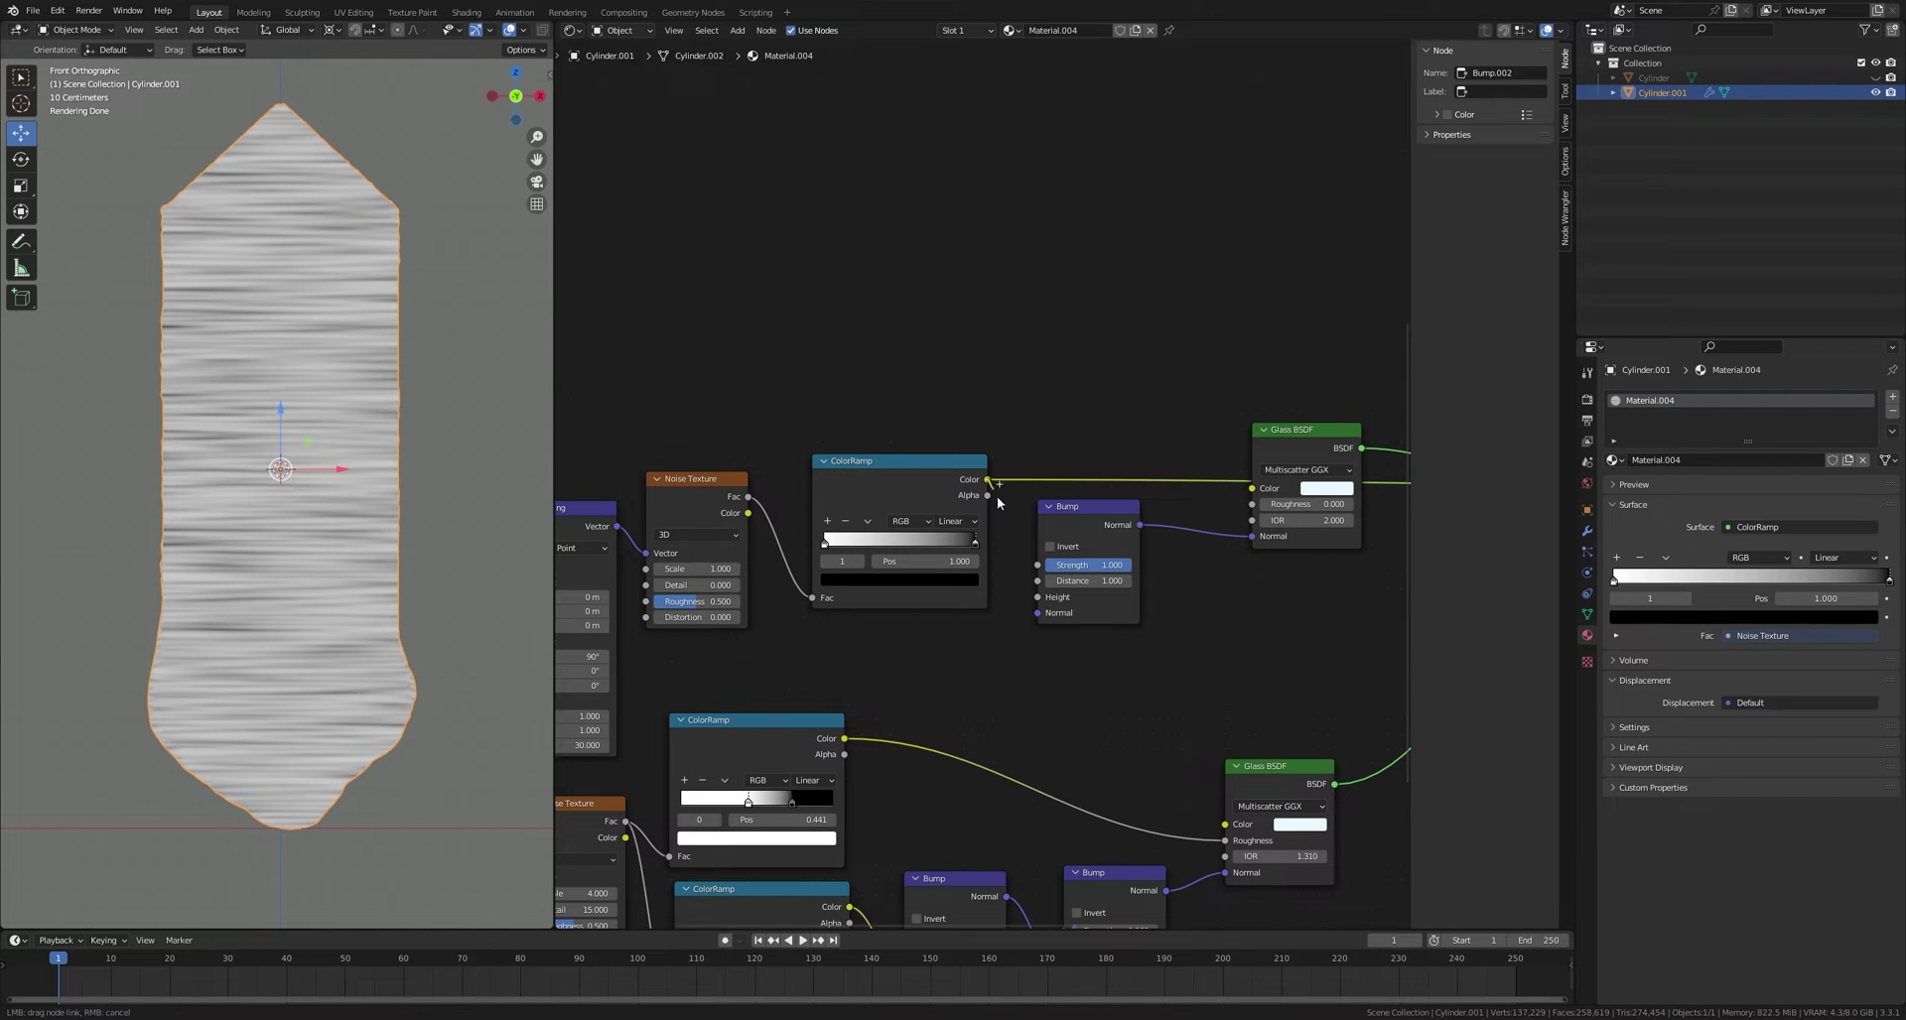
{"action": "left_click", "coordinate": [1305, 458], "text": "ctrl+shift"}
Step: Set the new Bump node's Strength to 0.01, check the ridges on the crystal, and save the file
{"action": "scroll", "coordinate": [411, 496], "scroll_direction": "up", "scroll_amount": 1}
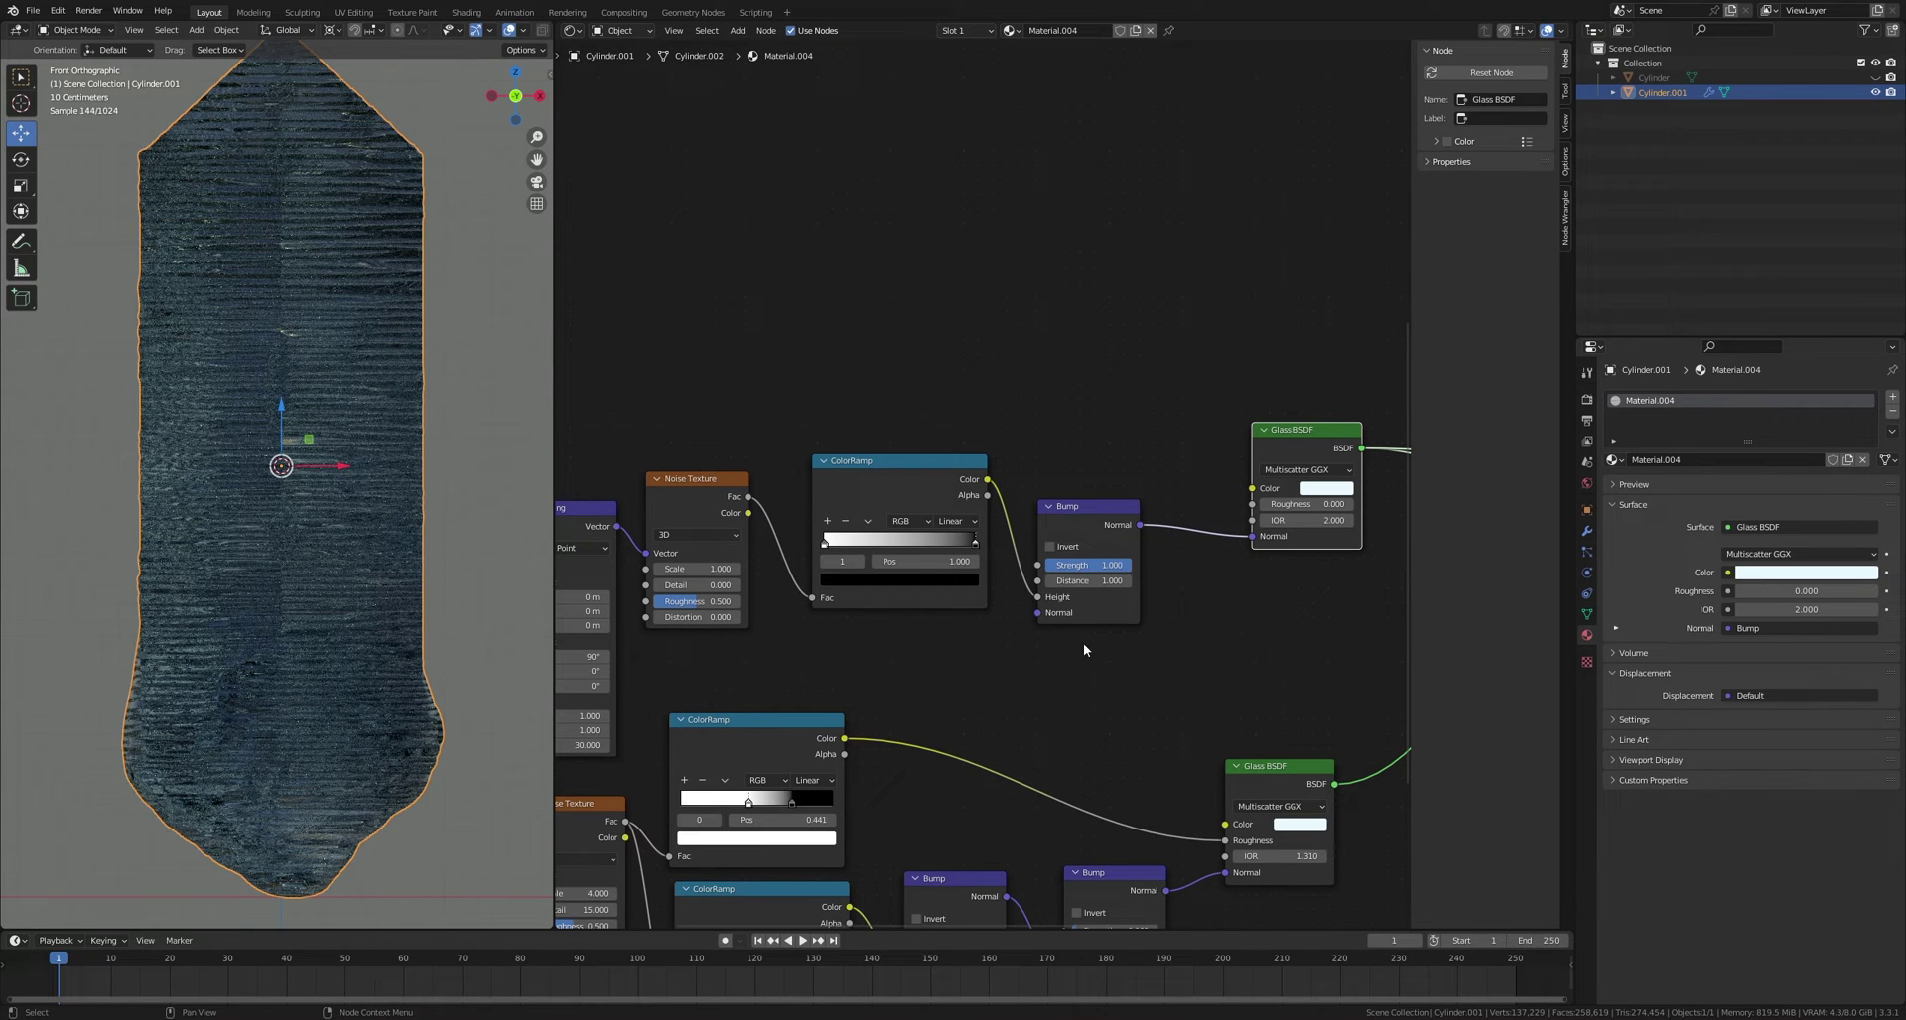
{"action": "scroll", "coordinate": [281, 464], "scroll_direction": "up", "scroll_amount": 2}
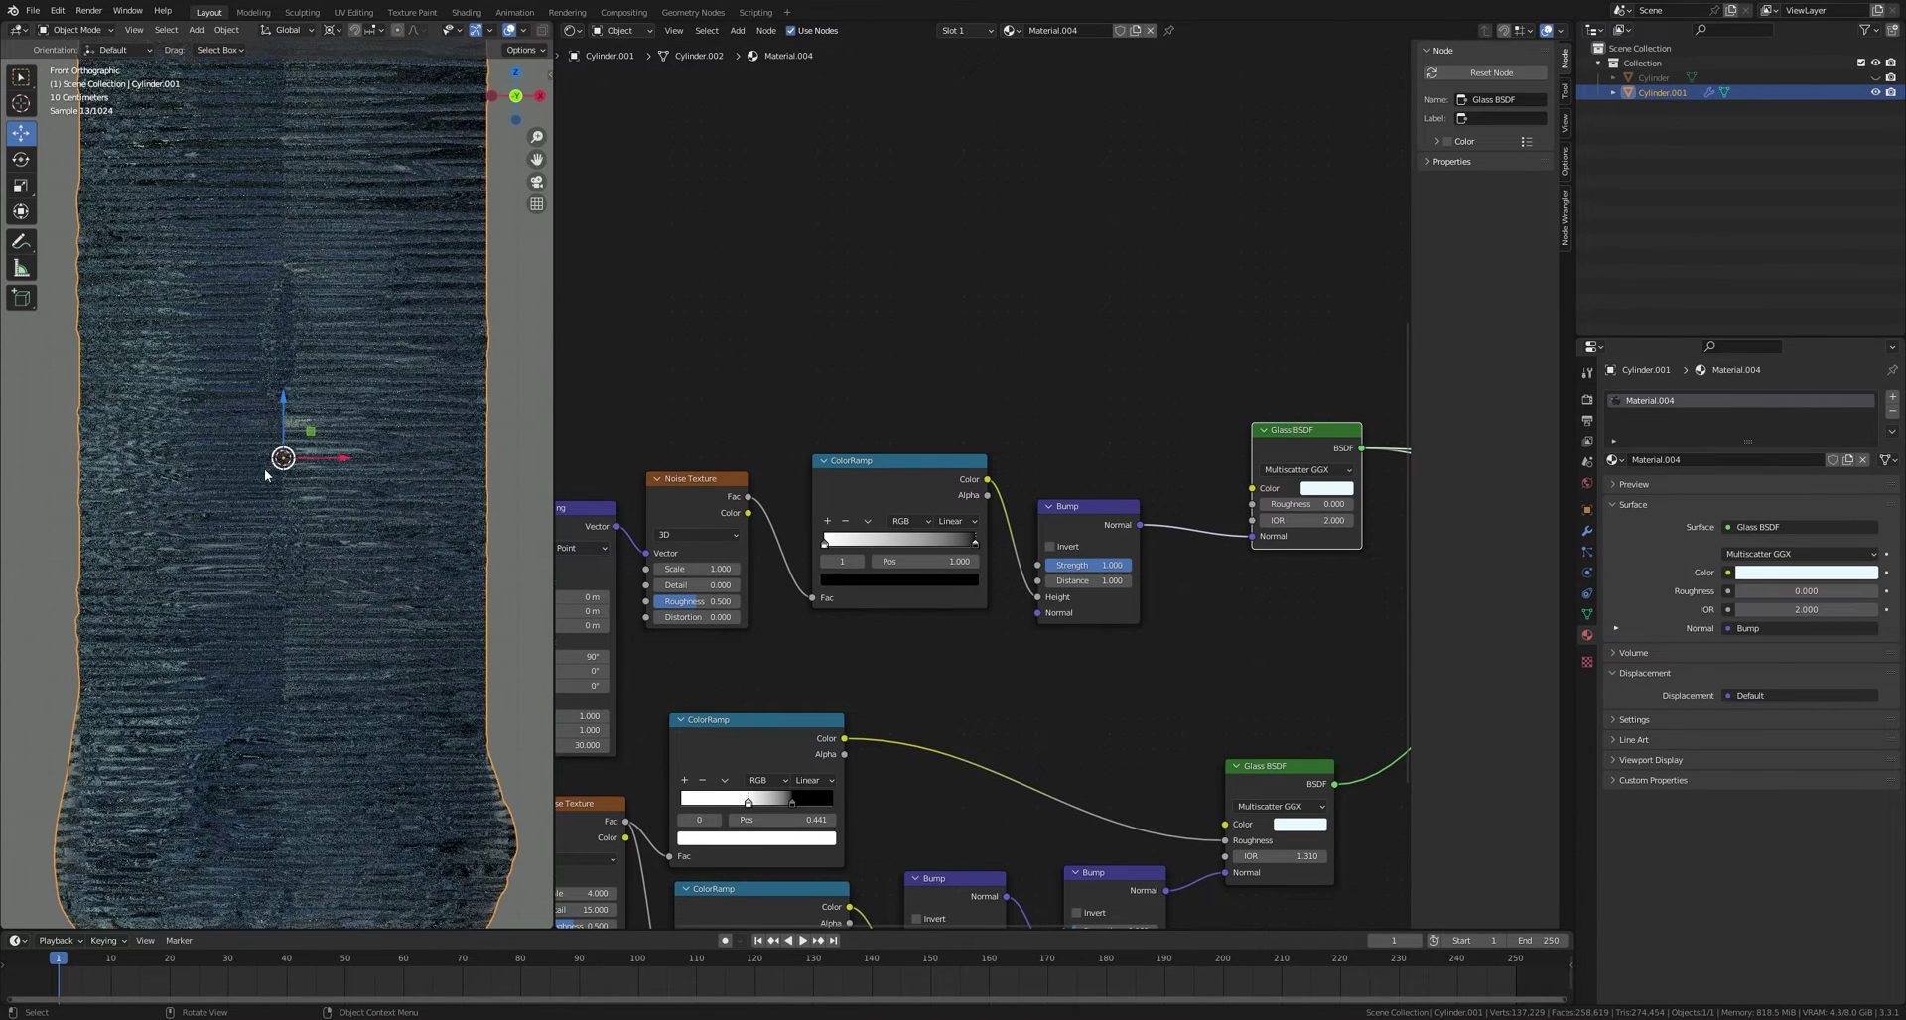
{"action": "left_click_drag", "start_coordinate": [1108, 569], "coordinate": [1024, 568]}
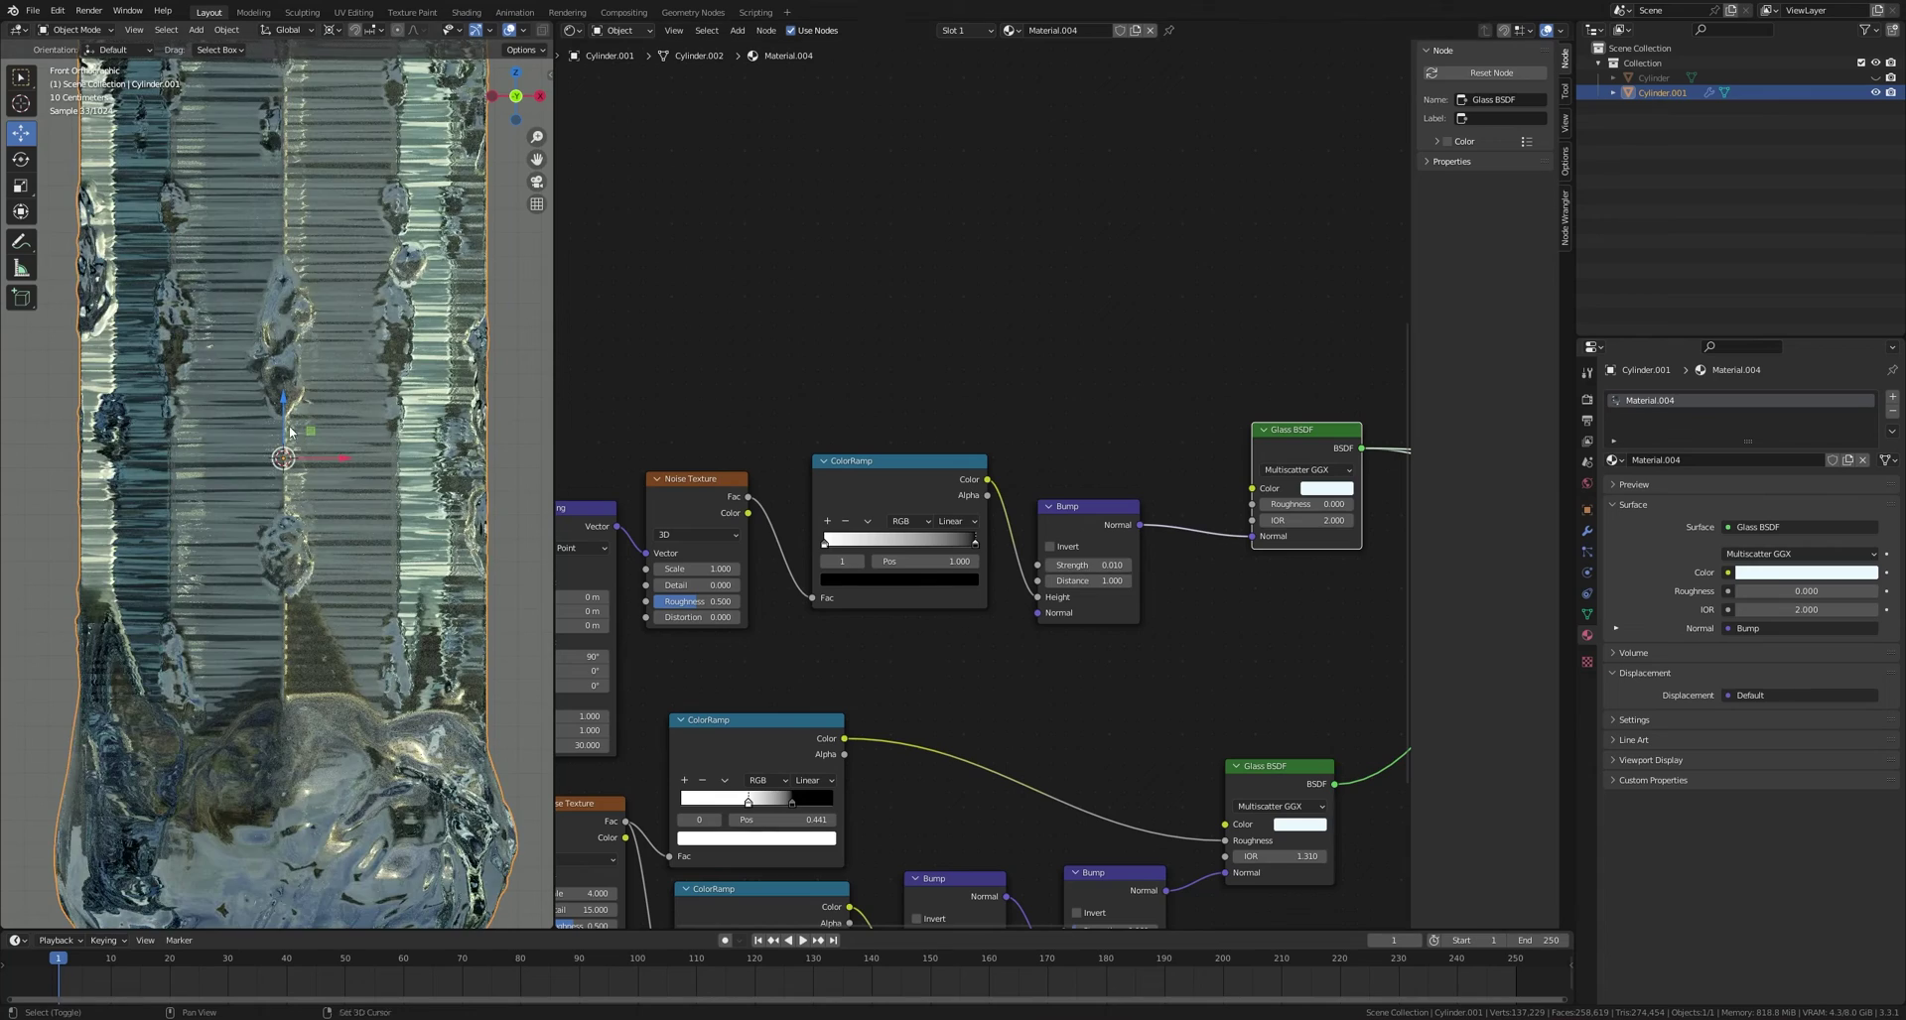
{"action": "scroll", "coordinate": [387, 695], "scroll_direction": "down", "scroll_amount": 2}
{"action": "scroll", "coordinate": [388, 694], "scroll_direction": "up", "scroll_amount": 1}
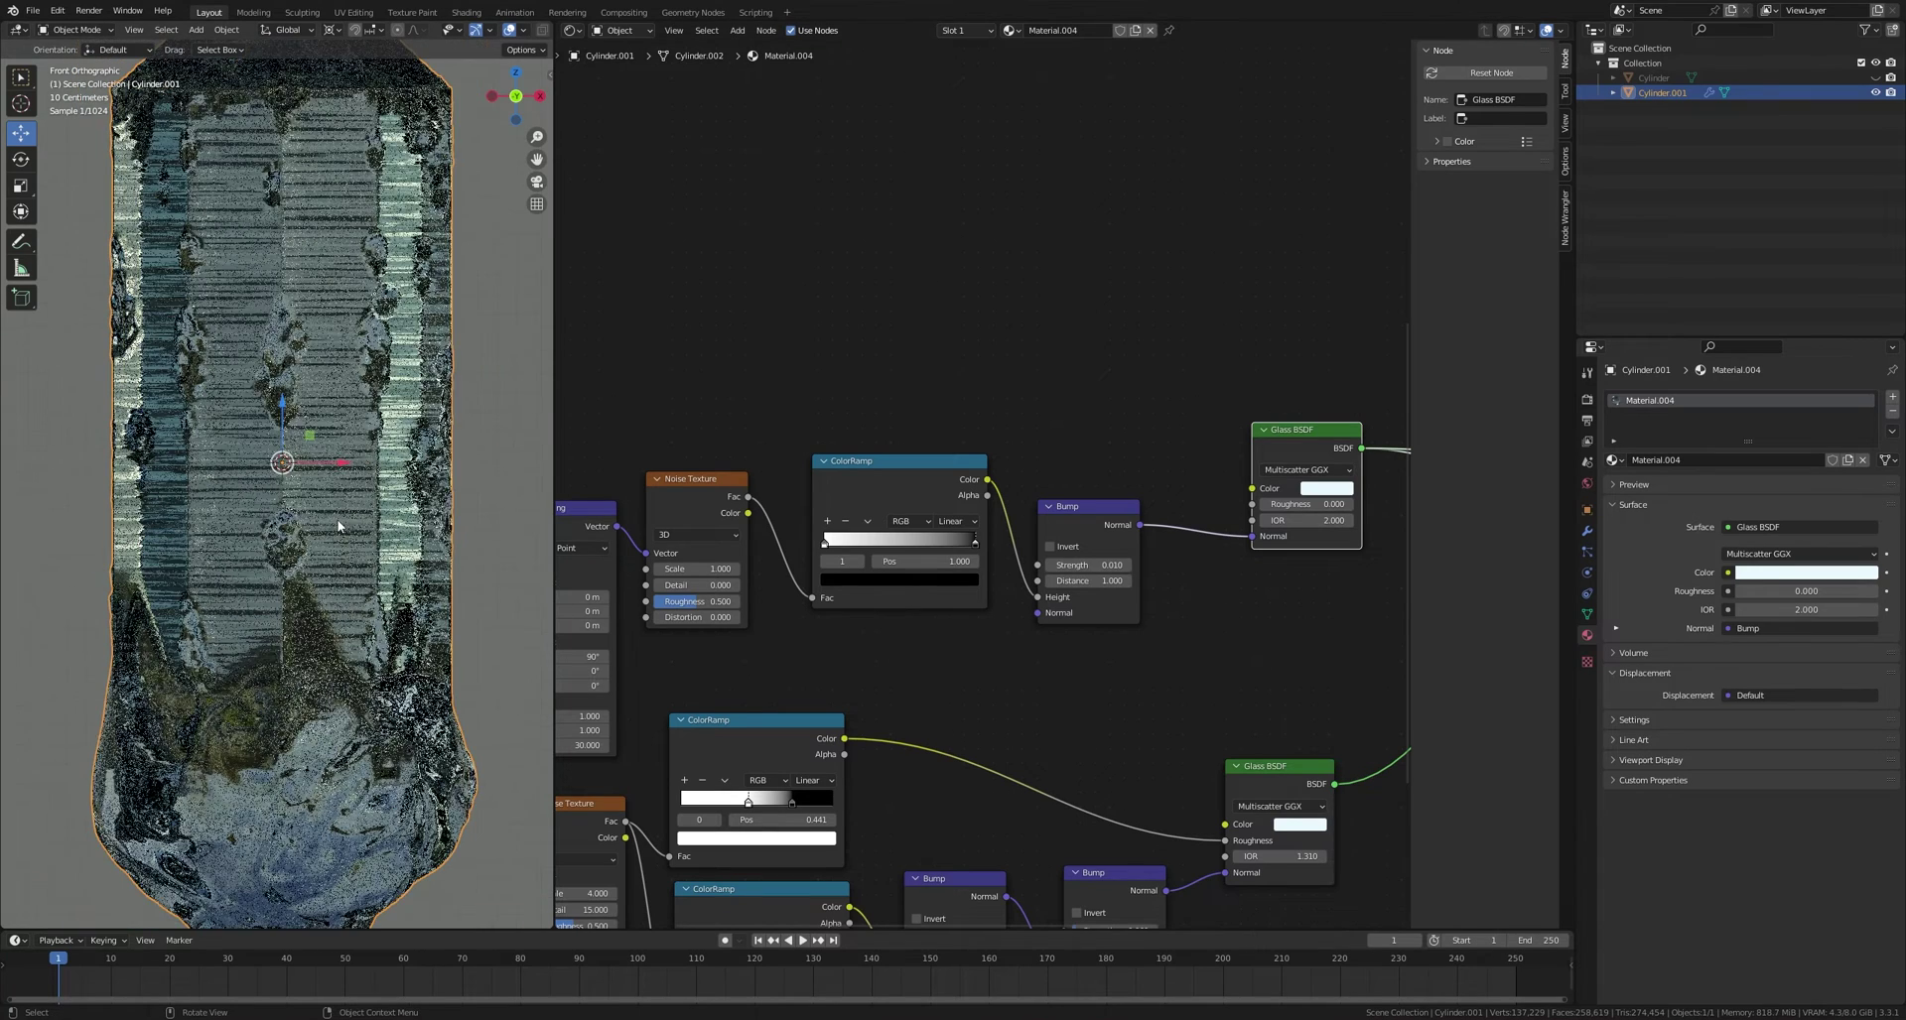
{"action": "middle_click_drag", "start_coordinate": [1064, 672], "coordinate": [1046, 678]}
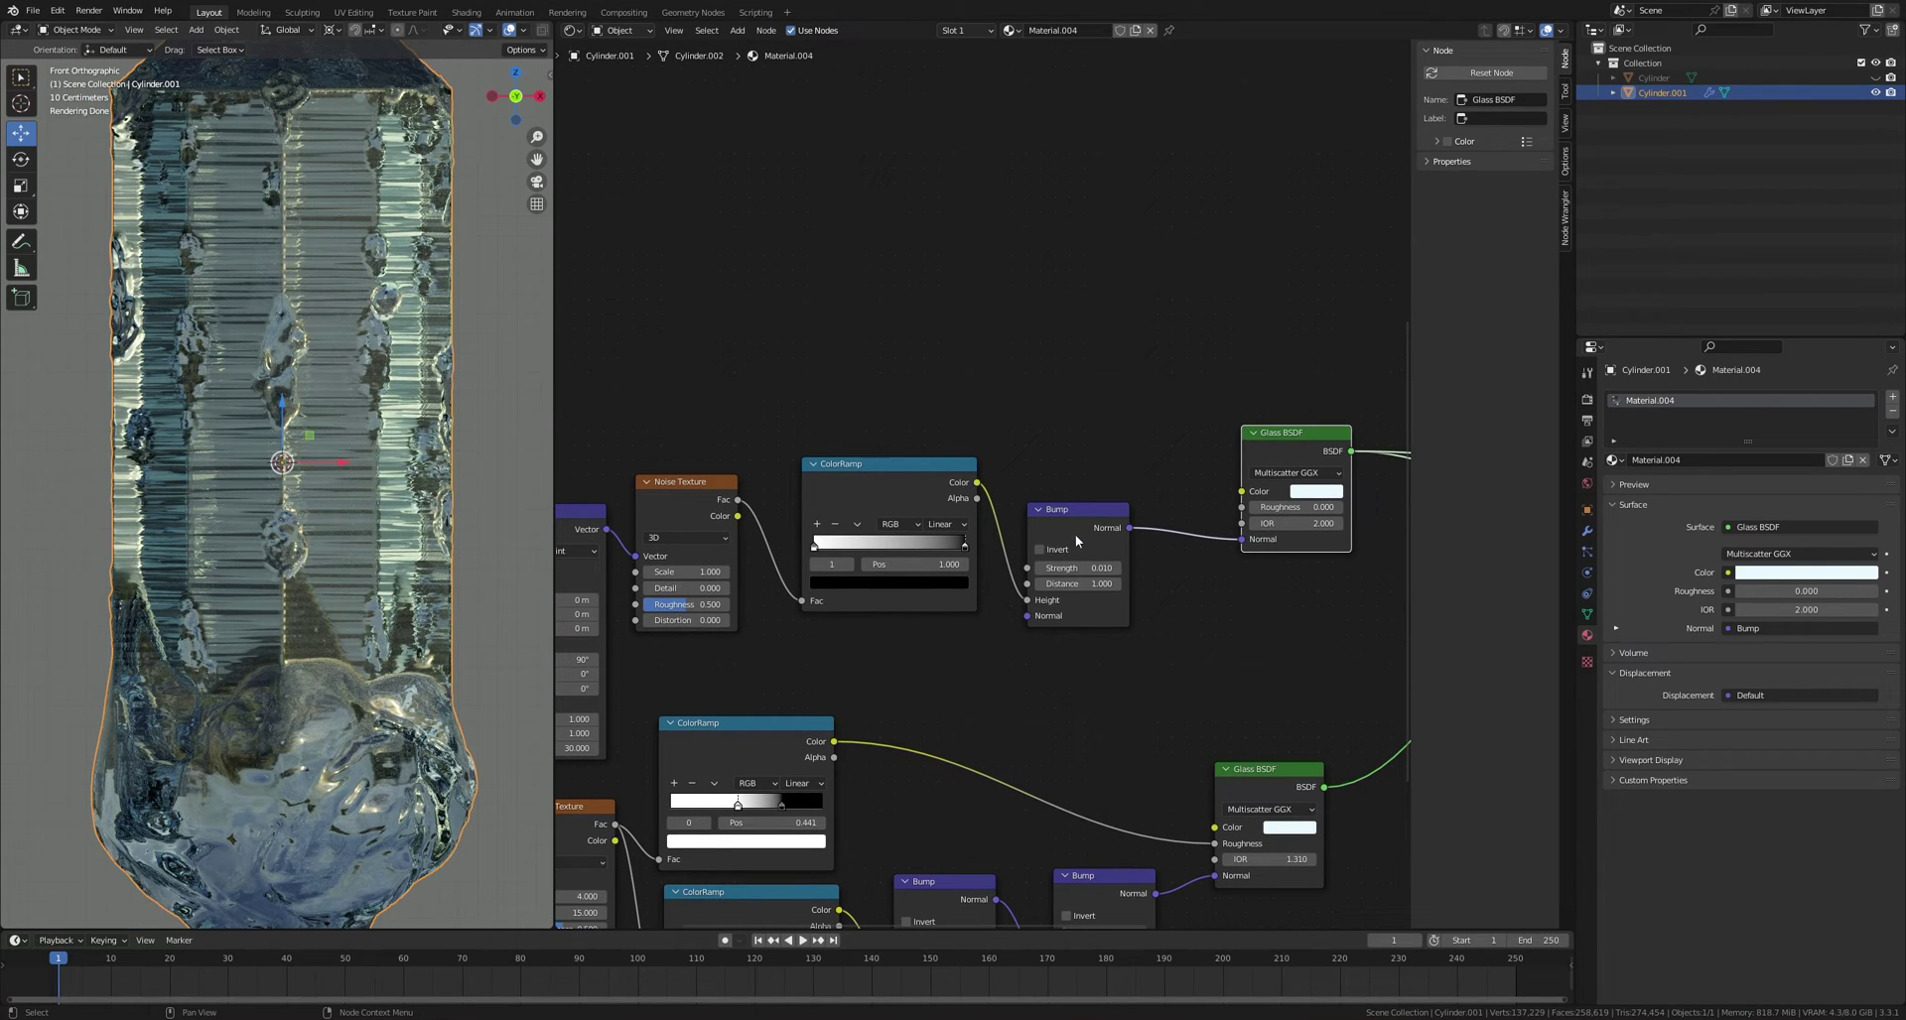
{"action": "key", "text": "ctrl+s"}
Step: Add a Geometry node above the stretched noise nodes
{"action": "scroll", "coordinate": [1054, 403], "scroll_direction": "down", "scroll_amount": 3}
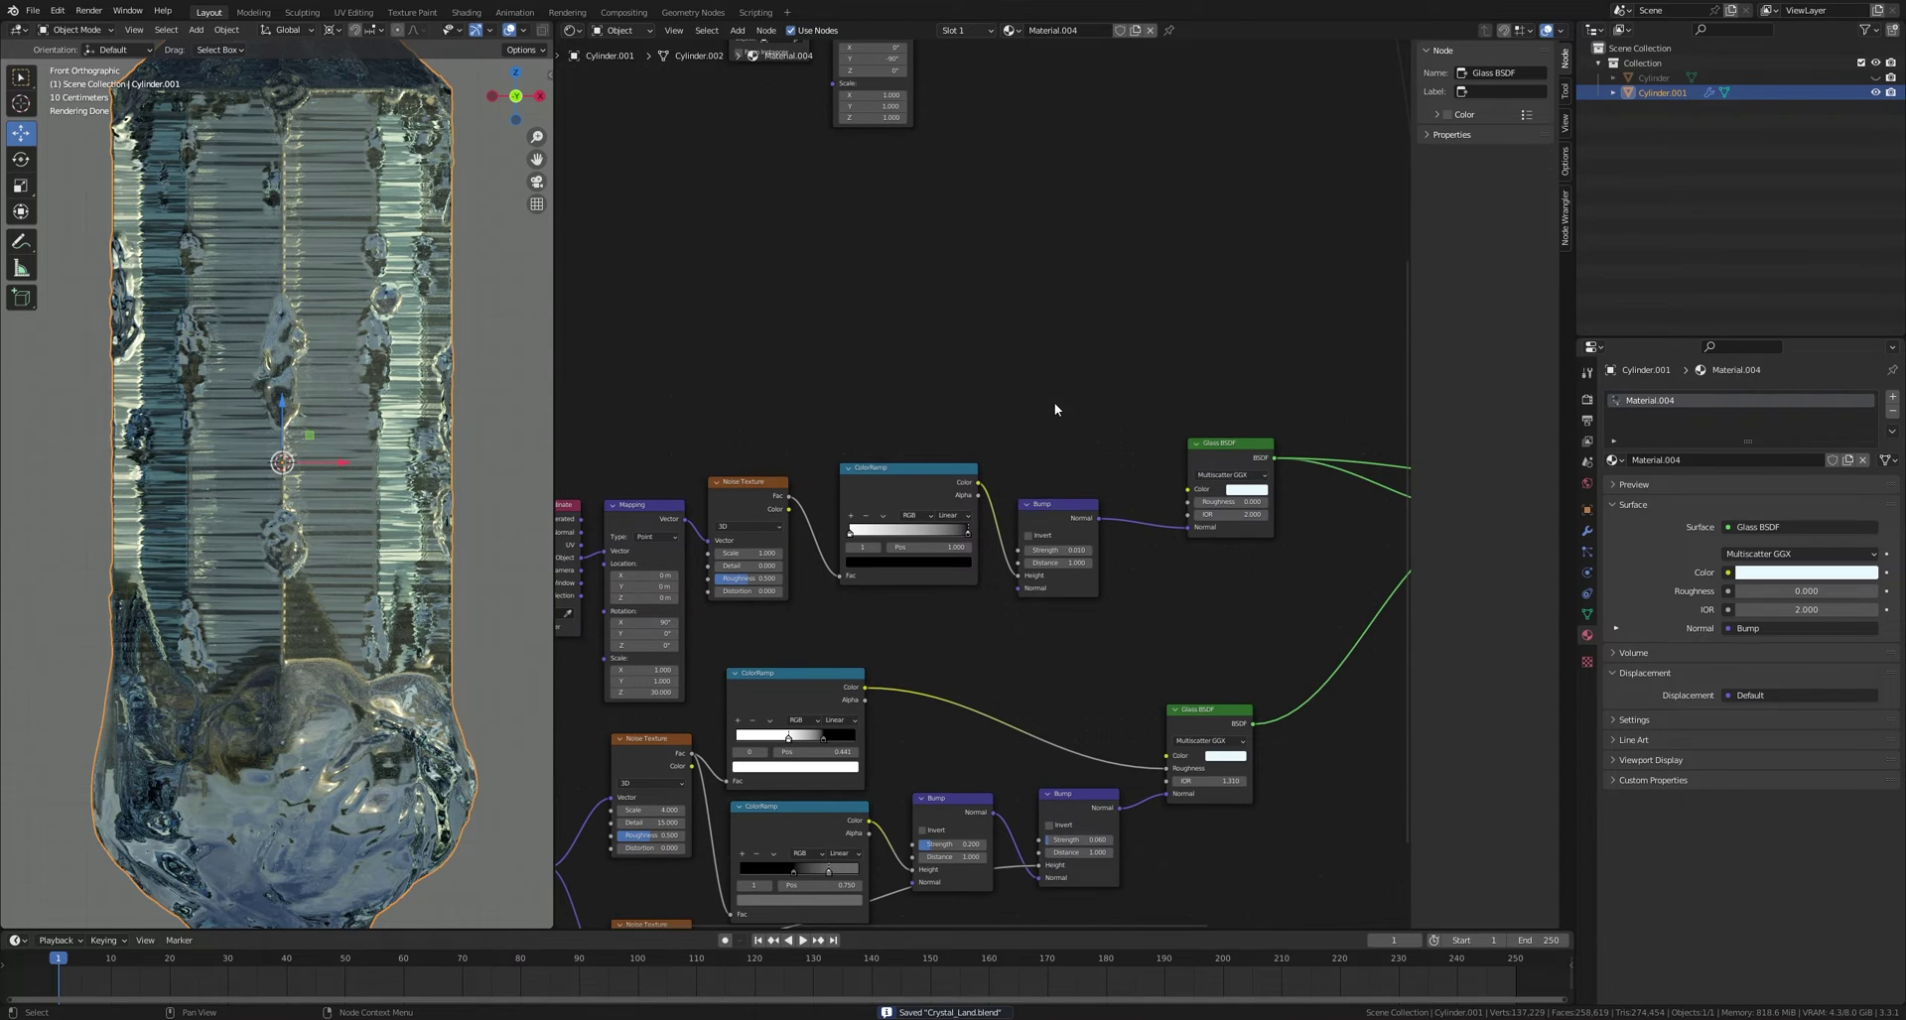
{"action": "key", "text": "shift+a"}
{"action": "left_click", "coordinate": [1007, 466]}
{"action": "type", "text": "ge"}
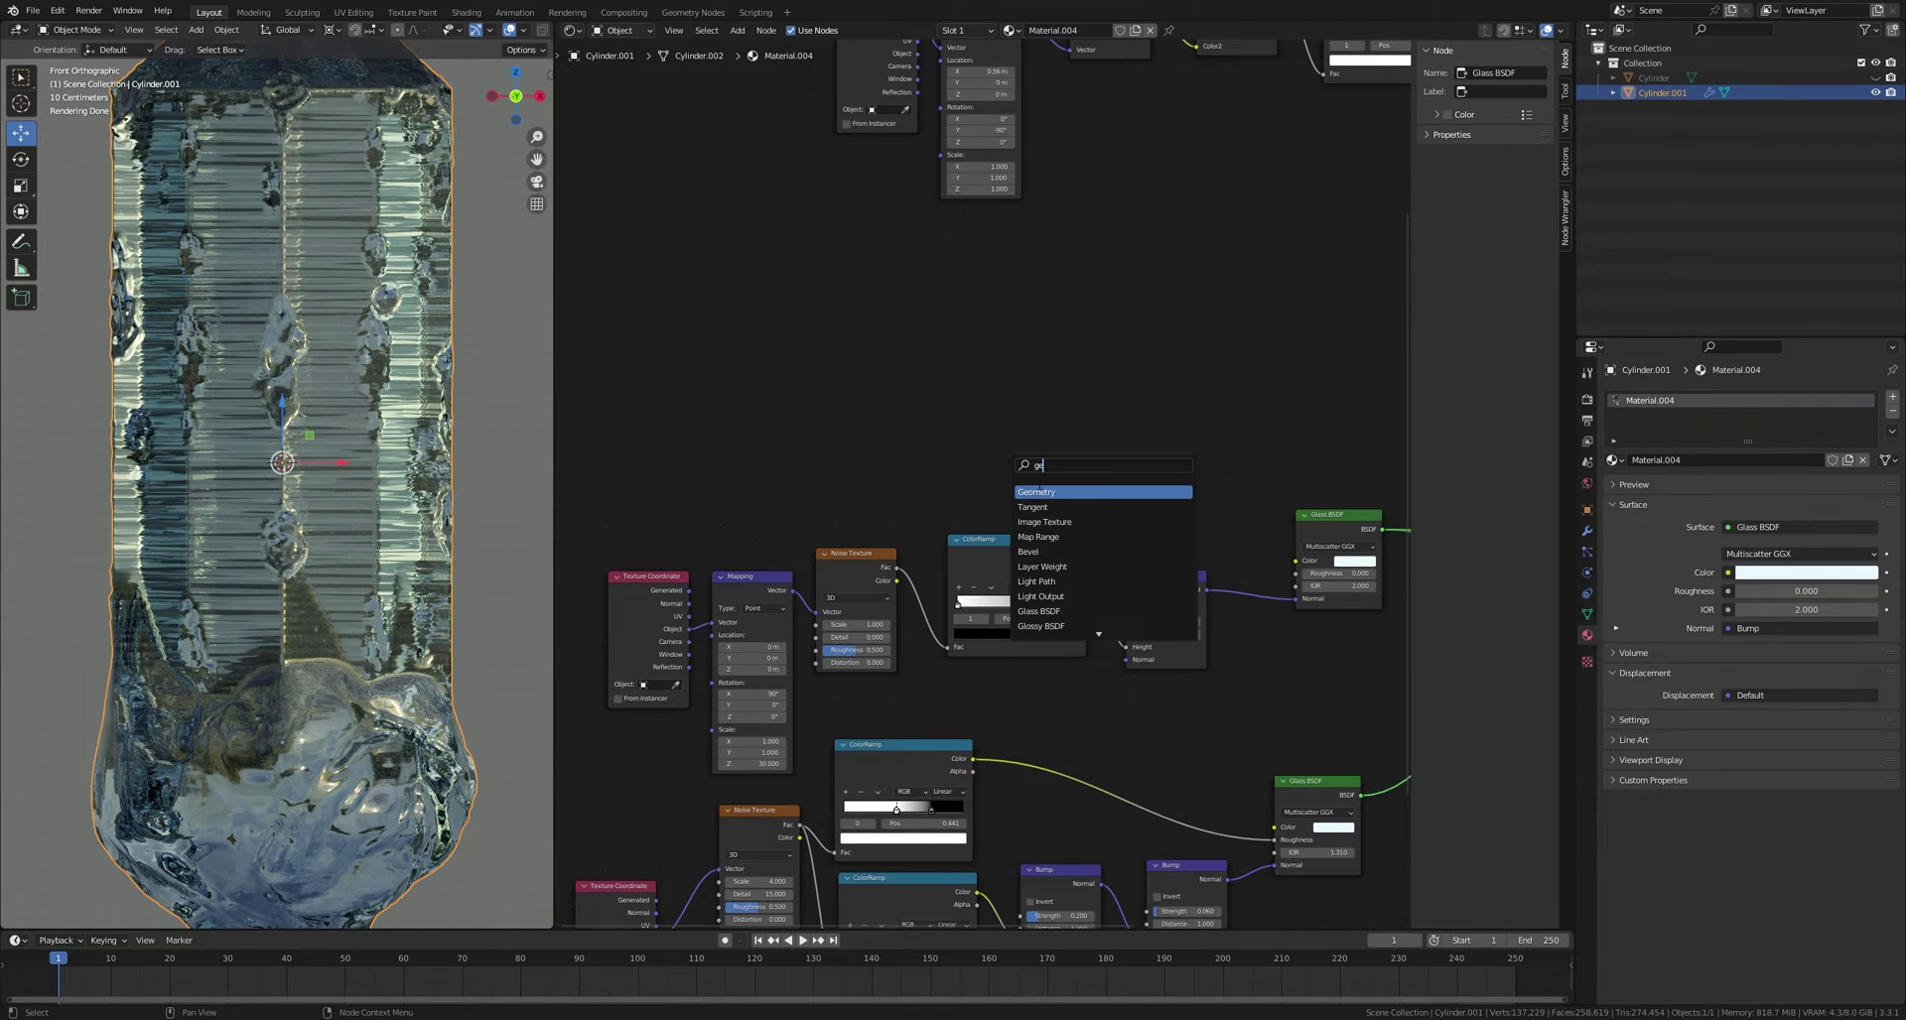
{"action": "key", "text": "Return"}
{"action": "left_click", "coordinate": [880, 381]}
Step: Add a ColorRamp beside the Geometry node and connect the Pointiness output to its Fac
{"action": "key", "text": "shift+a"}
{"action": "type", "text": "ramp"}
{"action": "key", "text": "Return"}
{"action": "left_click", "coordinate": [981, 502]}
{"action": "scroll", "coordinate": [978, 501], "scroll_direction": "up", "scroll_amount": 1}
{"action": "left_click_drag", "start_coordinate": [953, 485], "coordinate": [1019, 479]}
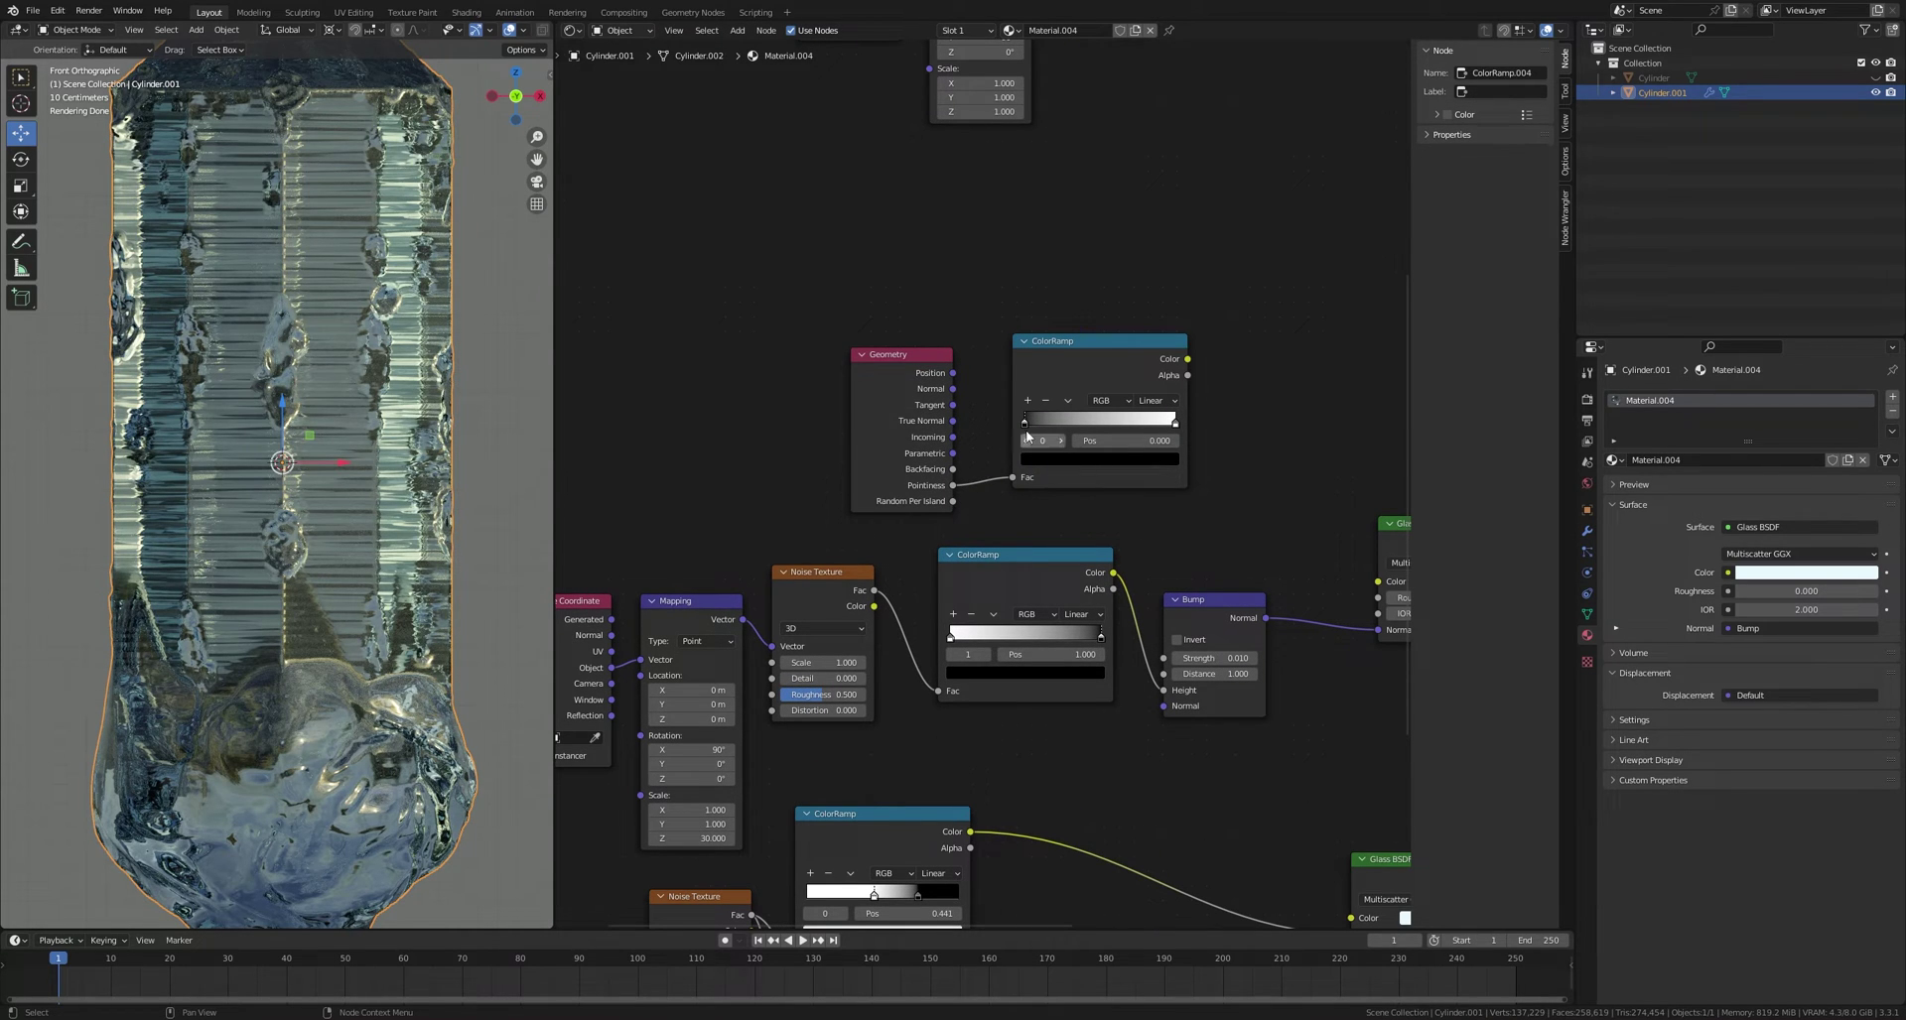
Step: Preview the Pointiness ColorRamp, bring its stops close together with white at about 0.573, and save the file
{"action": "left_click", "coordinate": [1085, 364], "text": "ctrl+shift"}
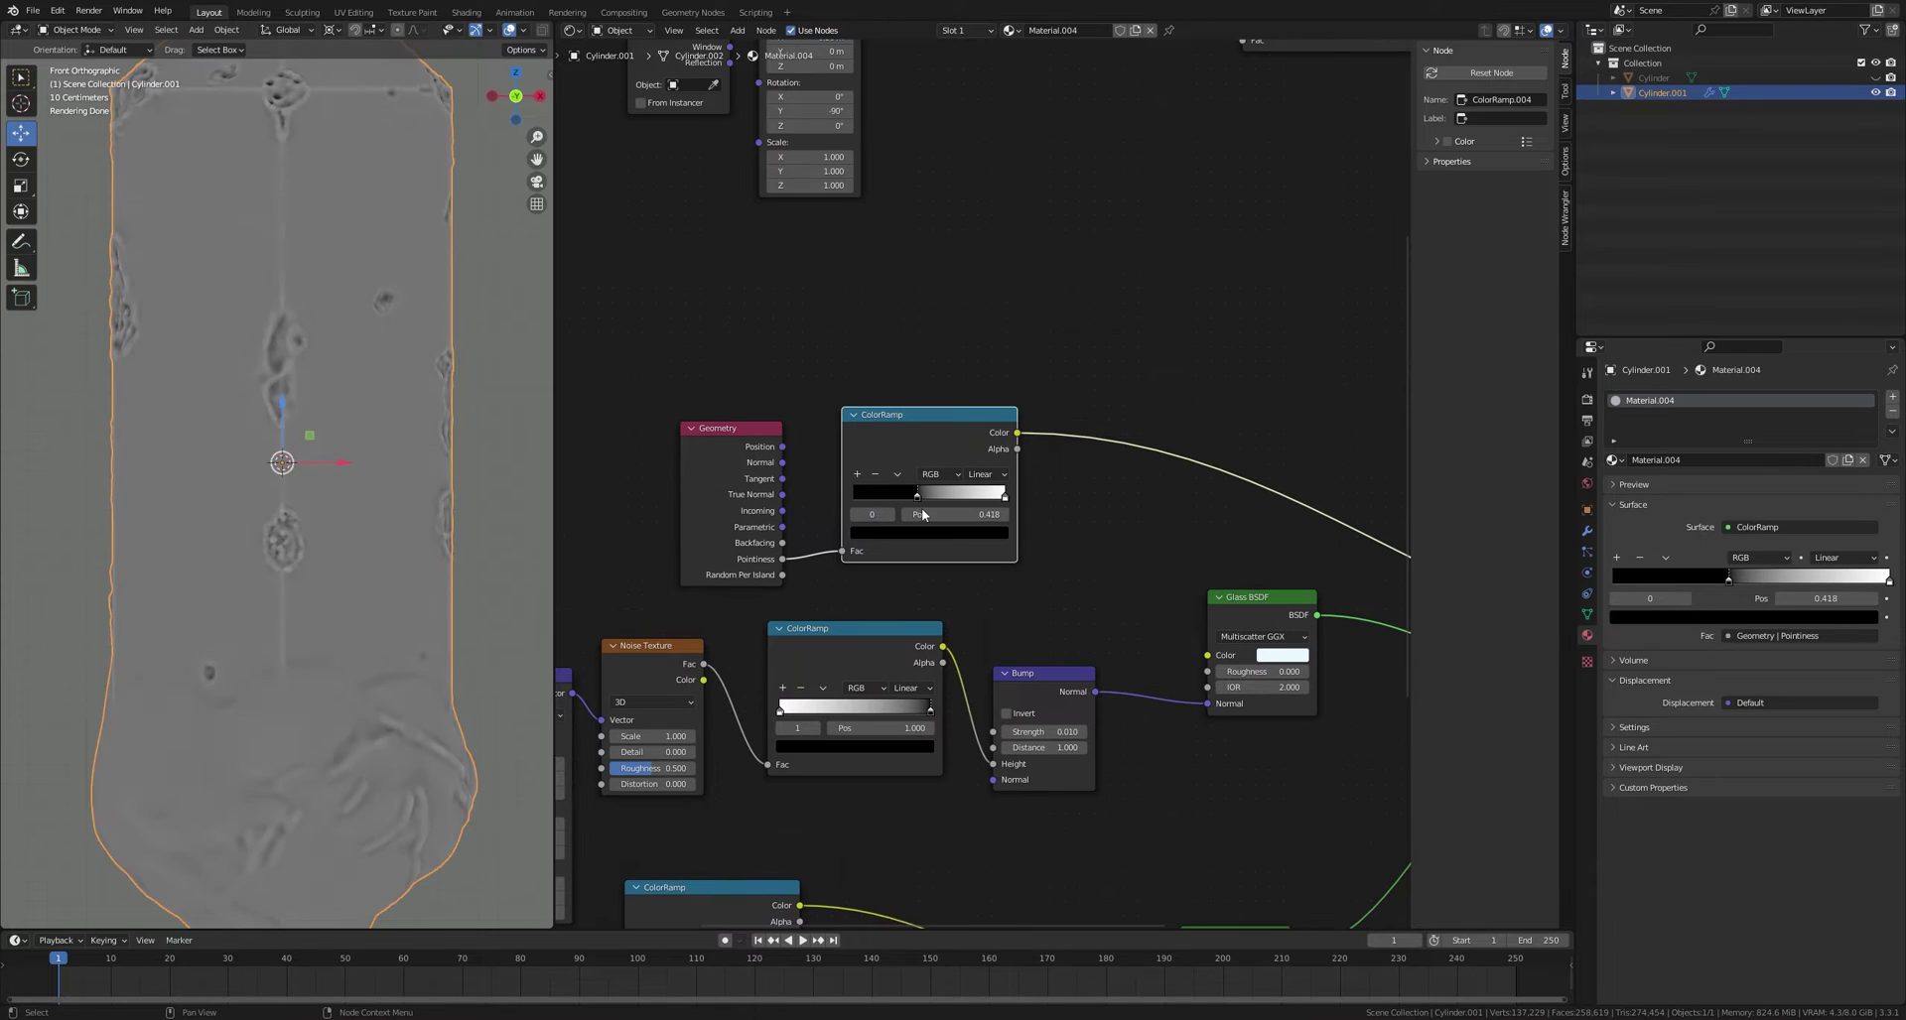
{"action": "left_click_drag", "start_coordinate": [923, 512], "coordinate": [935, 521]}
{"action": "left_click_drag", "start_coordinate": [1001, 497], "coordinate": [938, 520]}
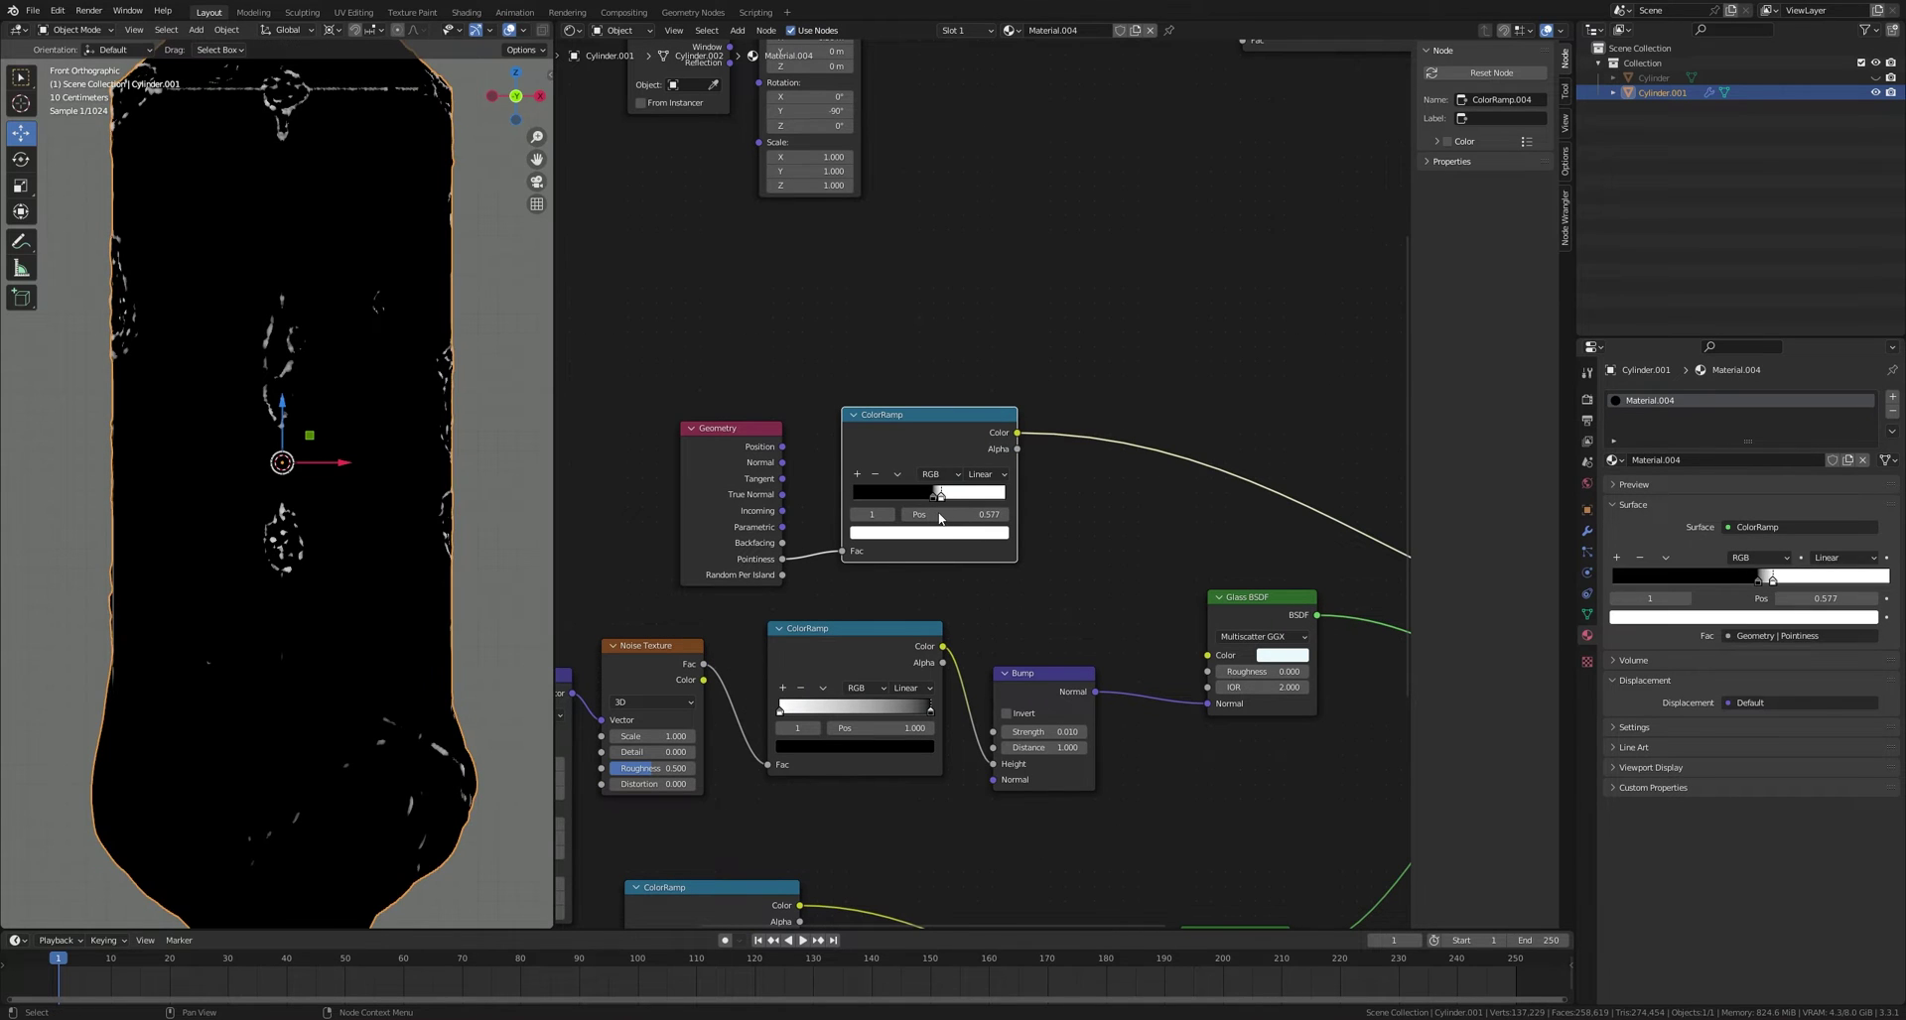
{"action": "scroll", "coordinate": [187, 451], "scroll_direction": "down", "scroll_amount": 3}
{"action": "scroll", "coordinate": [188, 450], "scroll_direction": "up", "scroll_amount": 1}
{"action": "key", "text": "ctrl+s"}
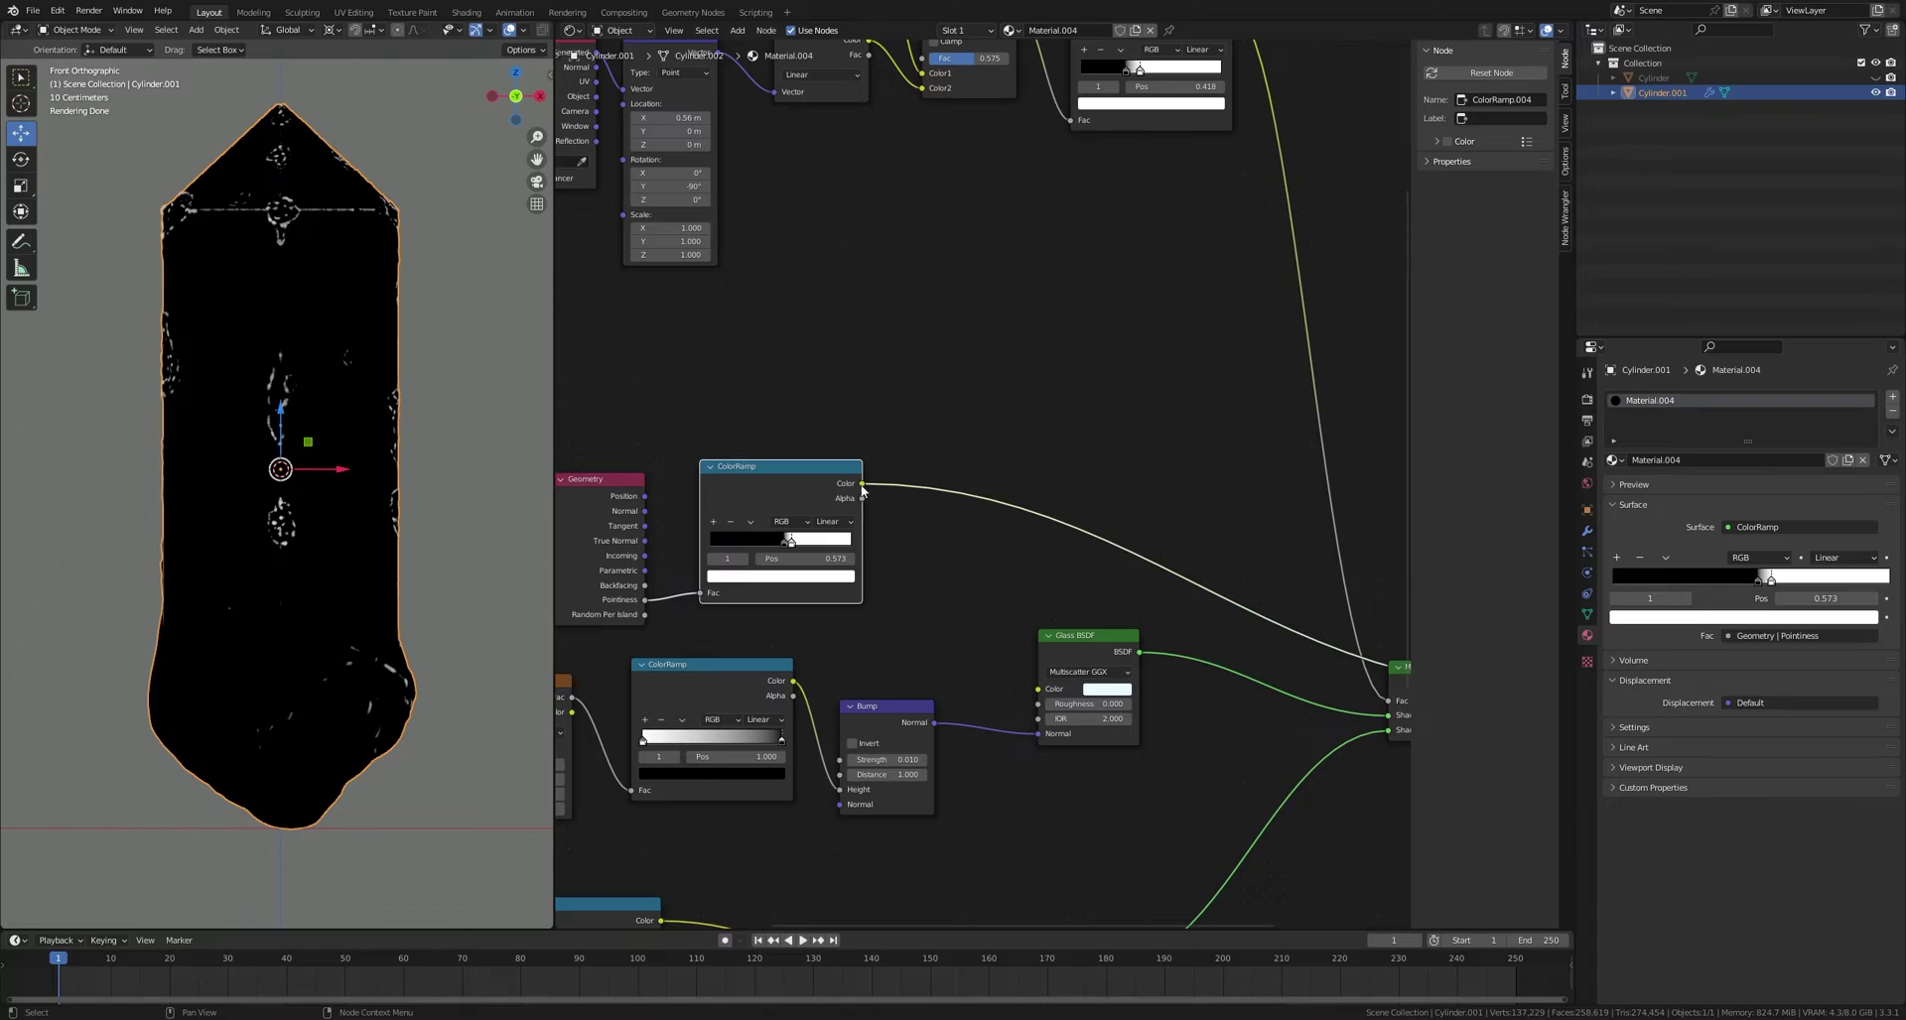
Step: Connect the Pointiness ColorRamp to the upper Glass BSDF's Roughness, preview the glass up close, and save the file
{"action": "left_click_drag", "start_coordinate": [861, 484], "coordinate": [1038, 703]}
{"action": "left_click", "coordinate": [1087, 655], "text": "ctrl+shift"}
{"action": "scroll", "coordinate": [358, 377], "scroll_direction": "up", "scroll_amount": 8}
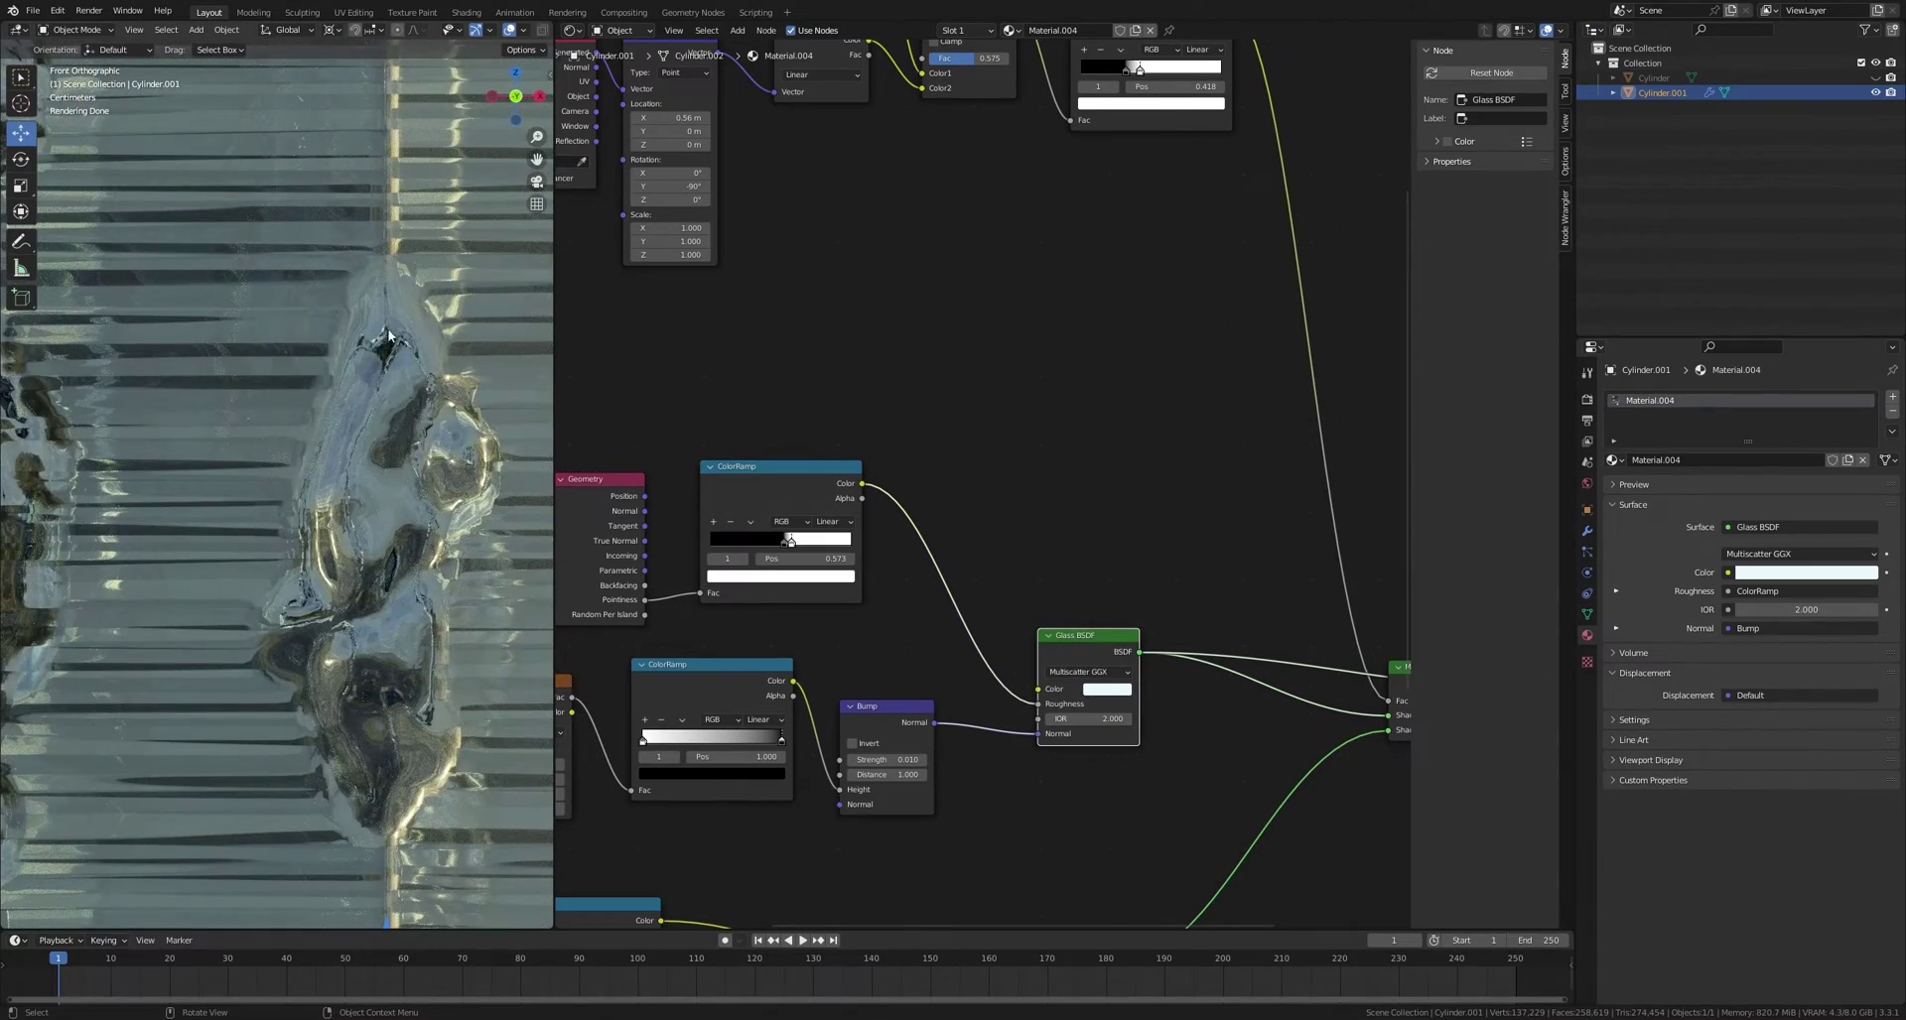
{"action": "scroll", "coordinate": [387, 342], "scroll_direction": "down", "scroll_amount": 8}
{"action": "middle_click_drag", "start_coordinate": [947, 693], "coordinate": [1081, 649]}
{"action": "key", "text": "ctrl+s"}
Step: Add an Image Texture node in the empty area above the Geometry node
{"action": "middle_click_drag", "start_coordinate": [1053, 732], "coordinate": [1113, 739]}
{"action": "scroll", "coordinate": [1104, 645], "scroll_direction": "down", "scroll_amount": 1}
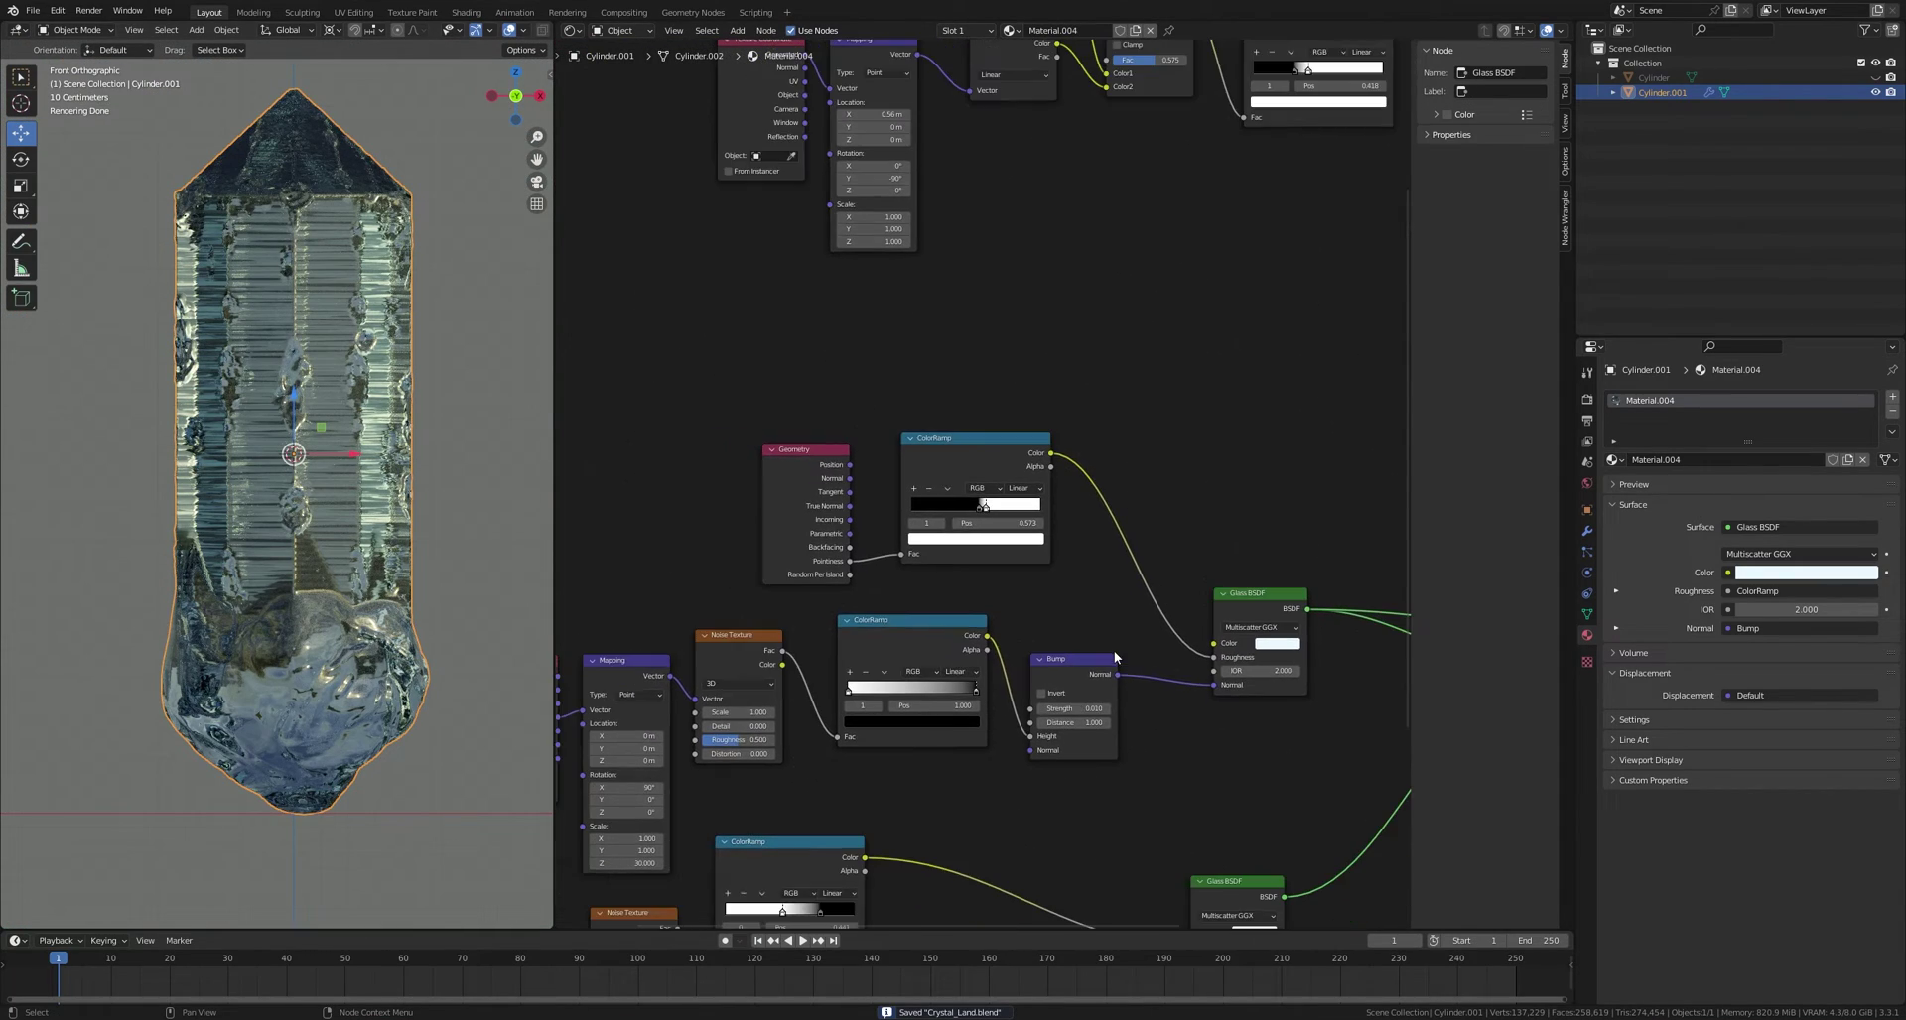
{"action": "key", "text": "shift+a"}
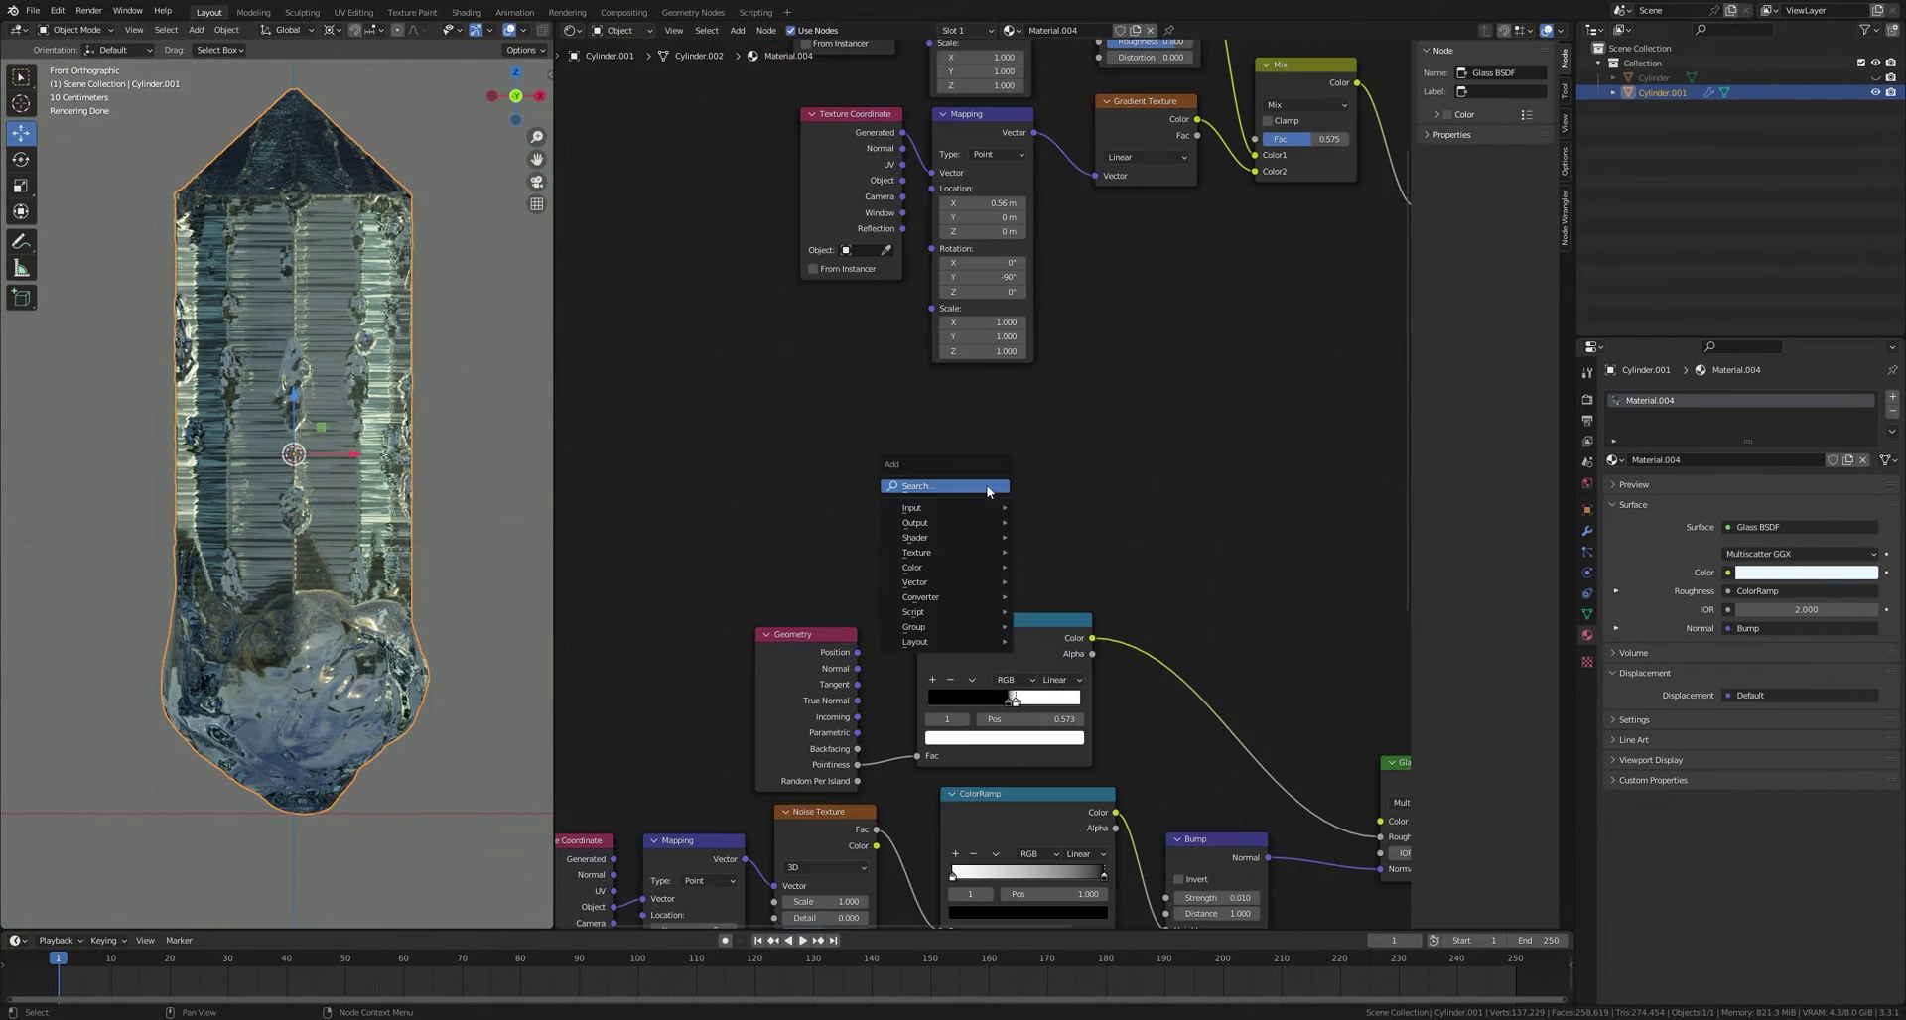
{"action": "left_click", "coordinate": [987, 488]}
{"action": "type", "text": "im"}
{"action": "key", "text": "Return"}
{"action": "left_click", "coordinate": [880, 440]}
{"action": "left_click", "coordinate": [1117, 492]}
{"action": "left_click_drag", "start_coordinate": [1012, 447], "coordinate": [796, 401]}
Step: Move the Image Texture node further from the other nodes and load grunge2.jpg into it
{"action": "middle_click_drag", "start_coordinate": [796, 401], "coordinate": [947, 456]}
{"action": "scroll", "coordinate": [947, 457], "scroll_direction": "down", "scroll_amount": 4}
{"action": "left_click_drag", "start_coordinate": [967, 474], "coordinate": [890, 469]}
{"action": "scroll", "coordinate": [890, 469], "scroll_direction": "up", "scroll_amount": 3}
{"action": "middle_click_drag", "start_coordinate": [890, 468], "coordinate": [929, 480]}
{"action": "left_click", "coordinate": [931, 523]}
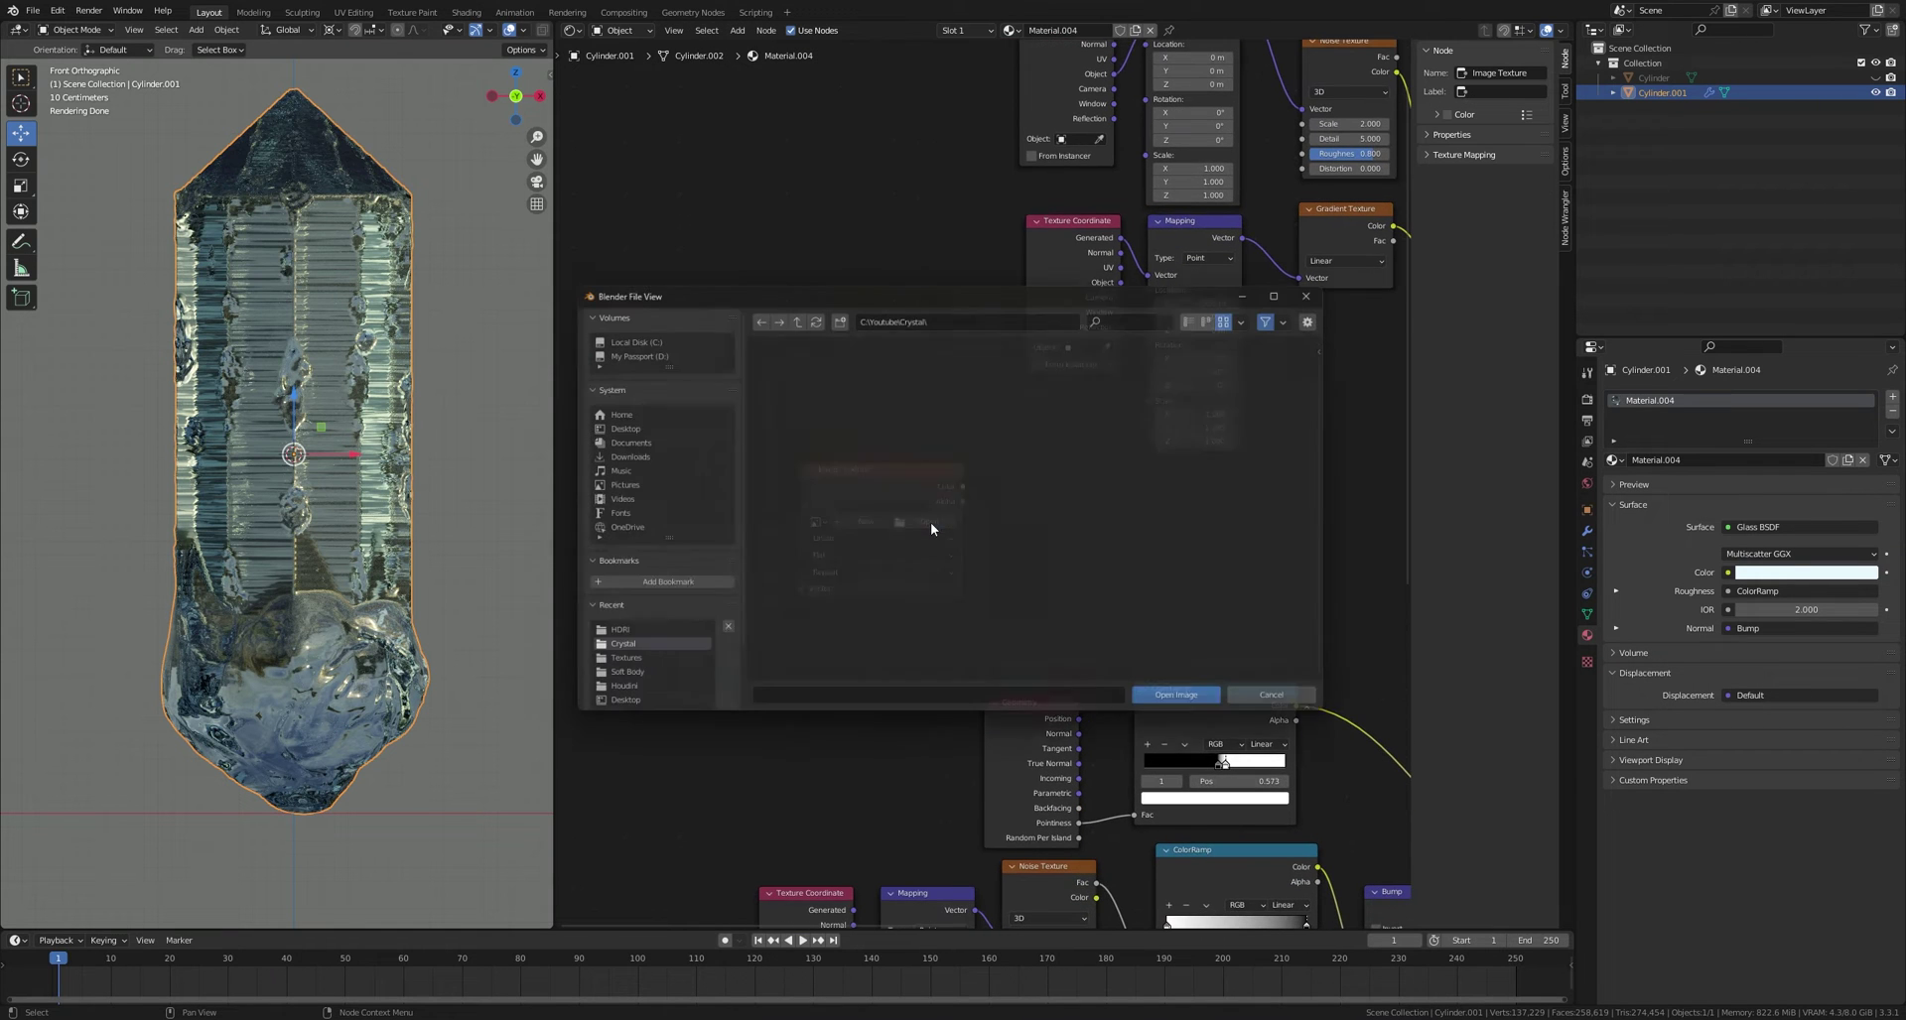
{"action": "double_click", "coordinate": [819, 590]}
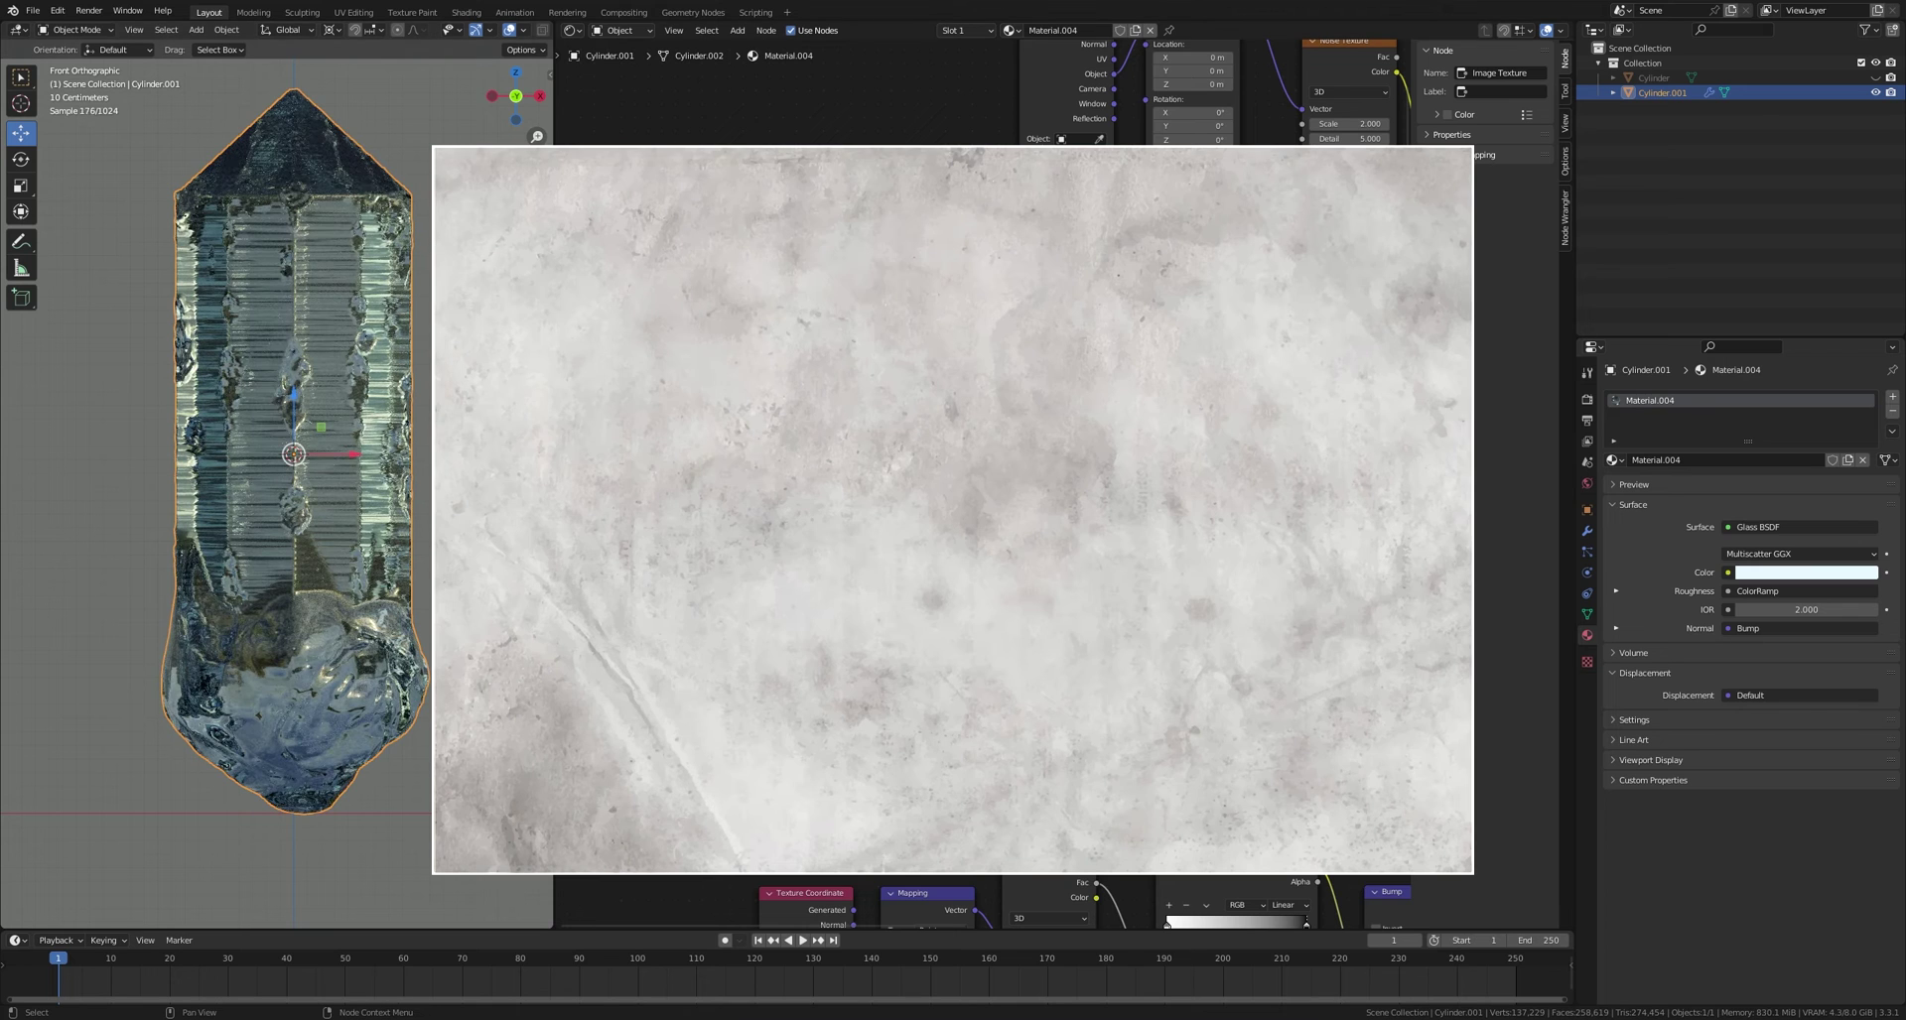
{"action": "scroll", "coordinate": [985, 478], "scroll_direction": "up", "scroll_amount": 1}
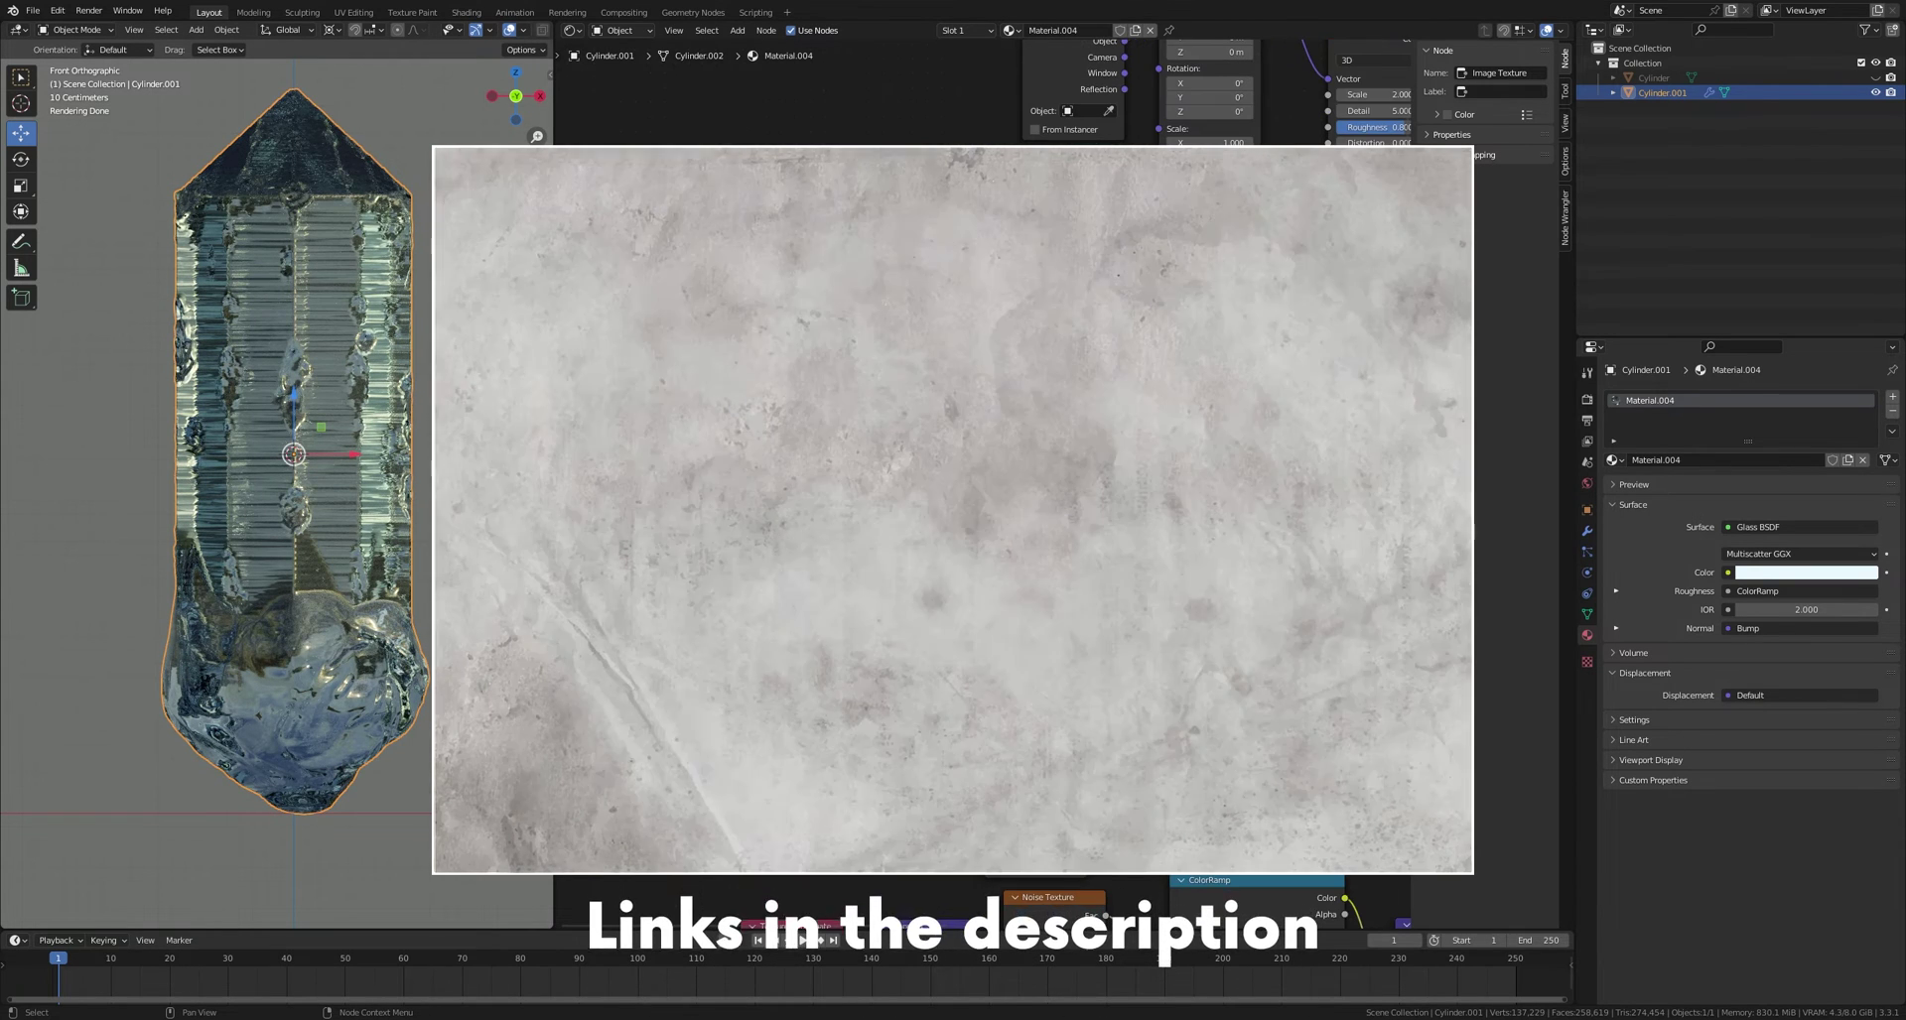
Step: Add Texture Coordinate and Mapping nodes to the grunge2.jpg image texture and arrange them beside it
{"action": "left_click", "coordinate": [954, 511]}
{"action": "key", "text": "ctrl+t"}
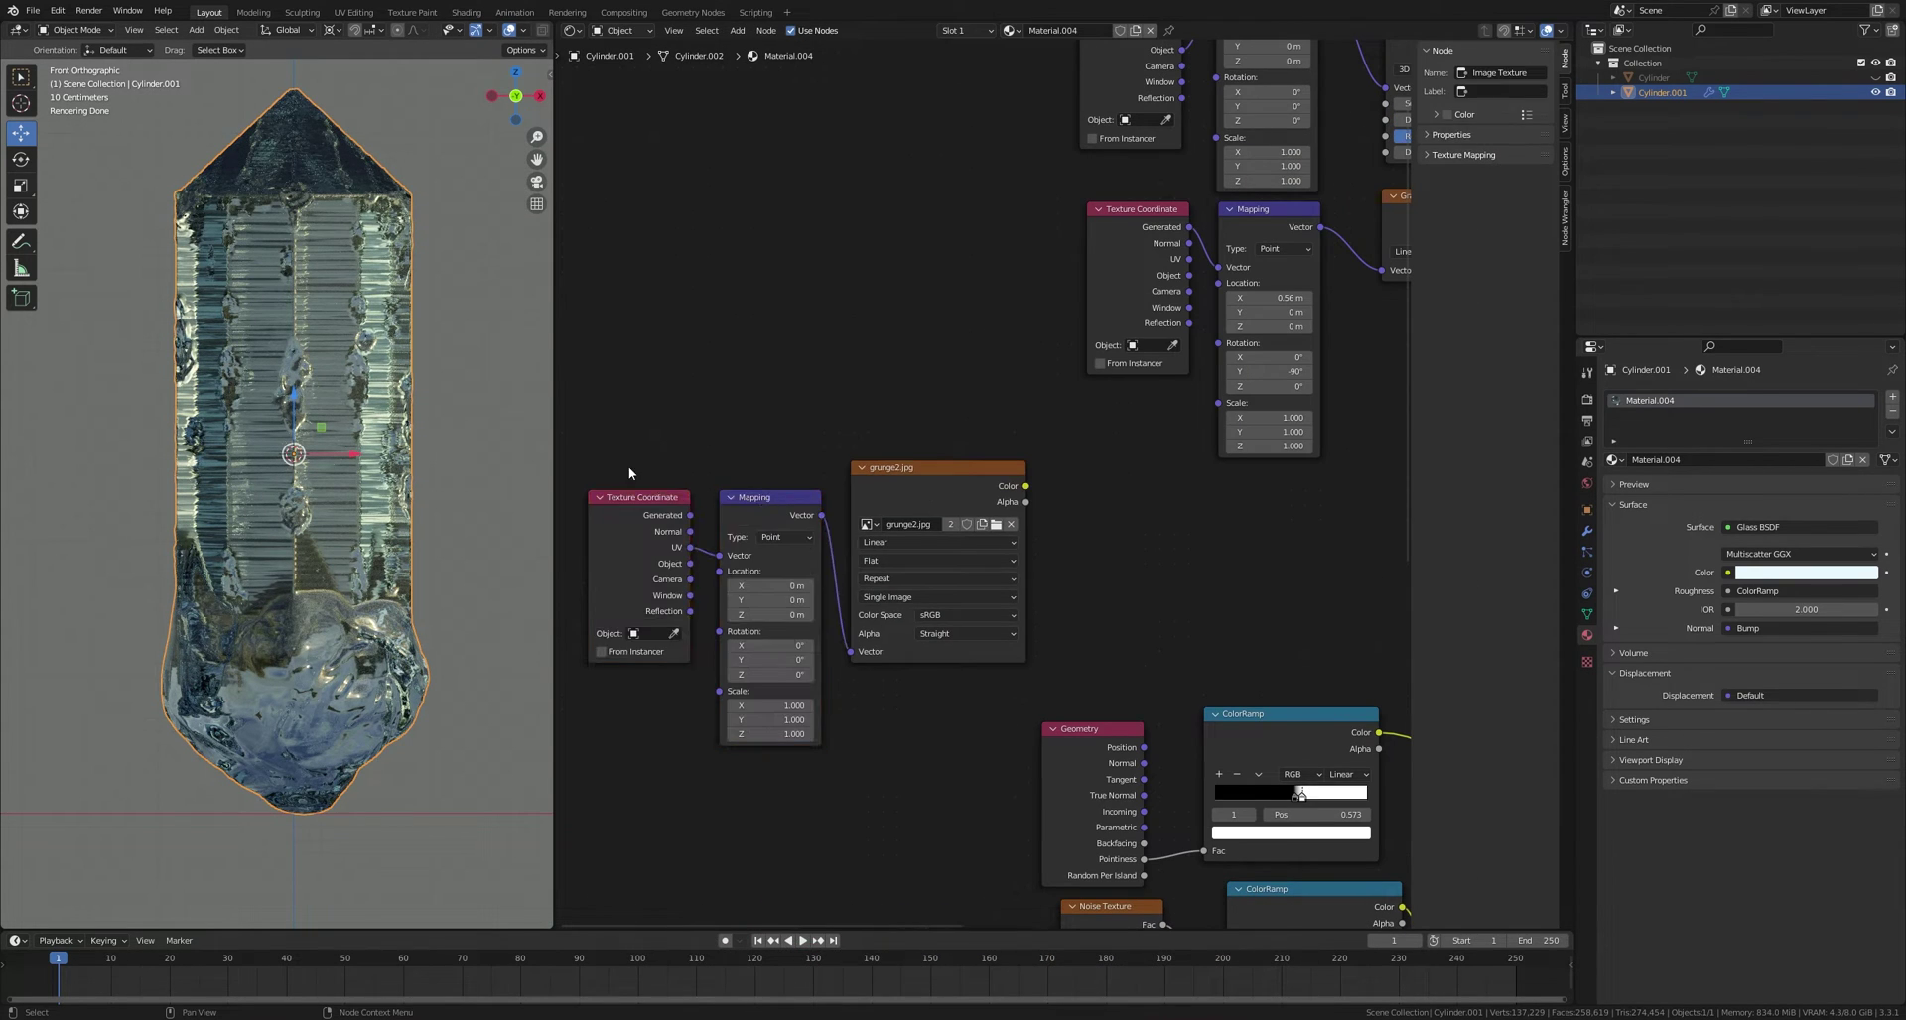
{"action": "left_click_drag", "start_coordinate": [657, 486], "coordinate": [751, 510]}
{"action": "key", "text": "g"}
{"action": "left_click", "coordinate": [732, 516]}
Step: Add a ColorRamp after the grunge2.jpg texture, connect the image Color to its Fac, and preview it
{"action": "middle_click_drag", "start_coordinate": [1148, 538], "coordinate": [1058, 536]}
{"action": "key", "text": "shift+a"}
{"action": "type", "text": "sc"}
{"action": "left_click", "coordinate": [1101, 575]}
{"action": "left_click", "coordinate": [1042, 522]}
{"action": "left_click_drag", "start_coordinate": [935, 484], "coordinate": [1002, 625]}
{"action": "left_click", "coordinate": [1056, 541], "text": "ctrl+shift"}
Step: Move the grunge ColorRamp's black stop past the middle, darken its white stop to about 0.645, and save the file
{"action": "scroll", "coordinate": [1056, 556], "scroll_direction": "up", "scroll_amount": 2}
{"action": "left_click_drag", "start_coordinate": [943, 603], "coordinate": [1034, 621]}
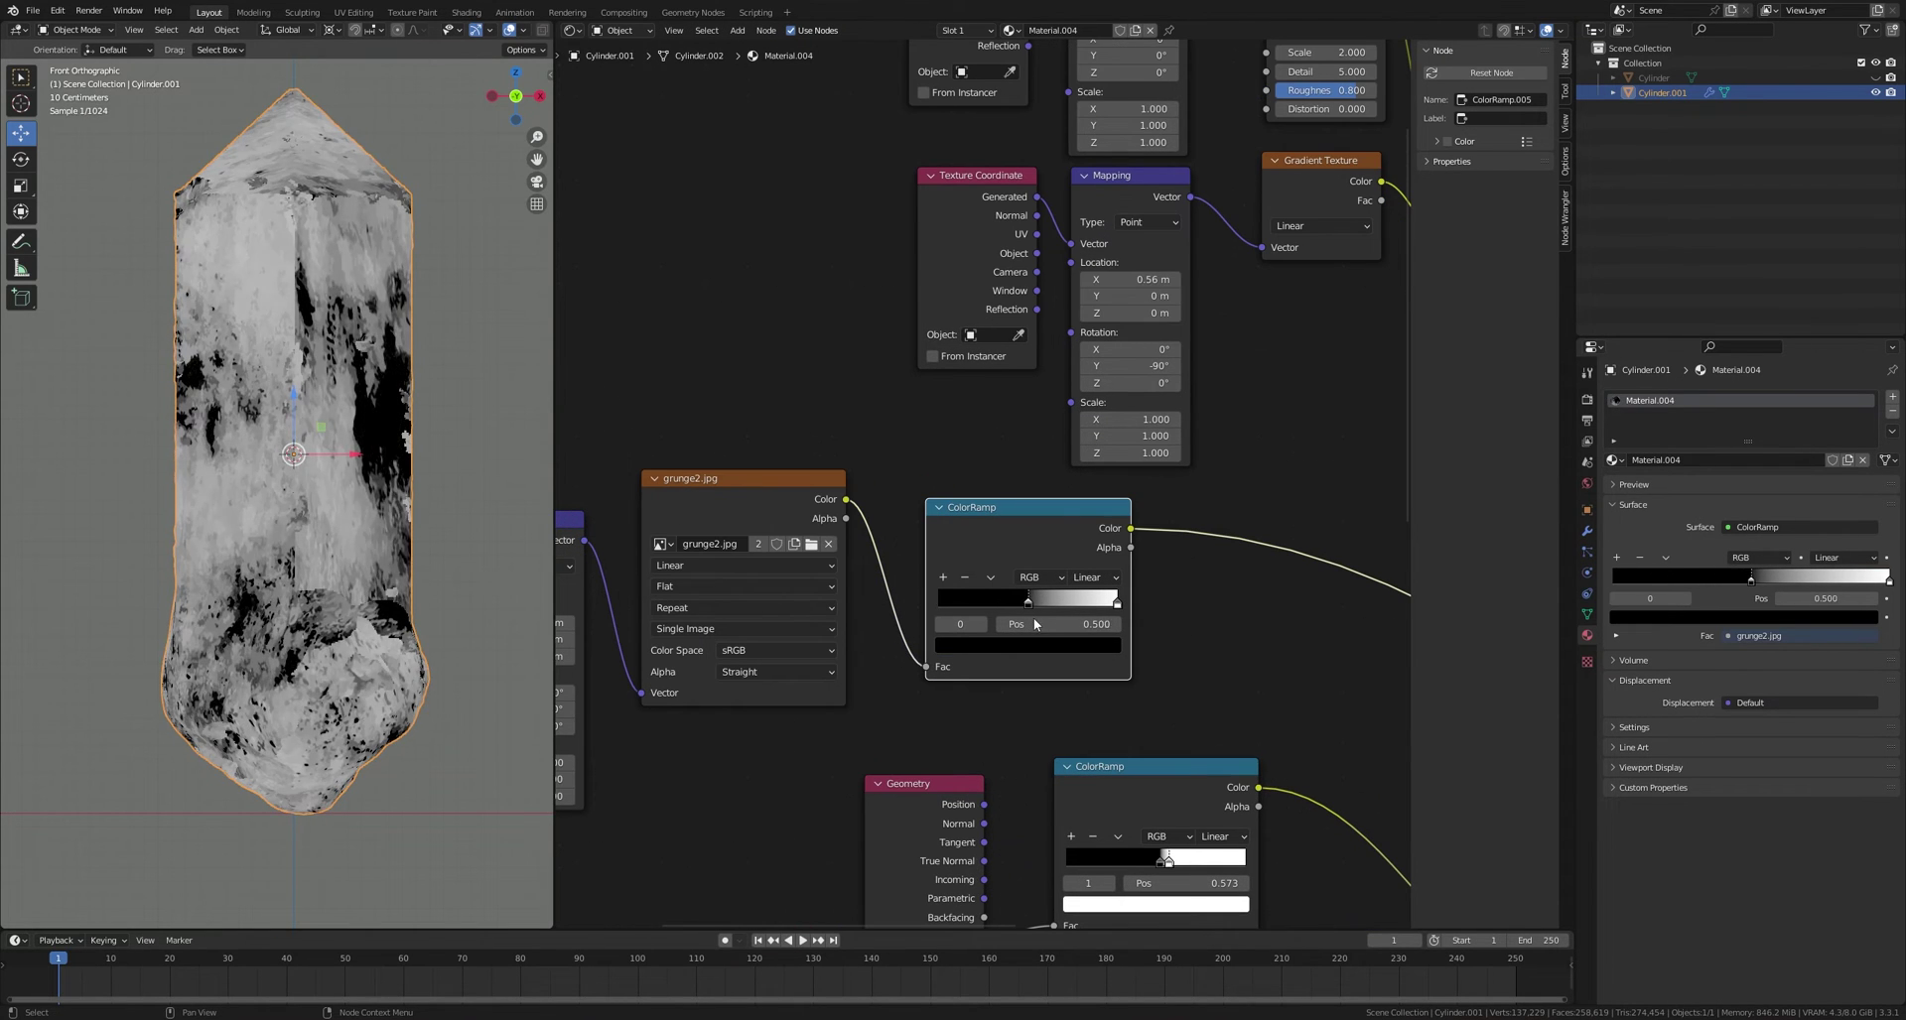
{"action": "left_click", "coordinate": [1117, 601]}
{"action": "left_click", "coordinate": [1052, 645]}
{"action": "mouse_move", "coordinate": [1083, 445]}
{"action": "left_mouse_down"}
{"action": "mouse_move", "coordinate": [1081, 475]}
{"action": "mouse_move", "coordinate": [1082, 420]}
{"action": "left_mouse_up"}
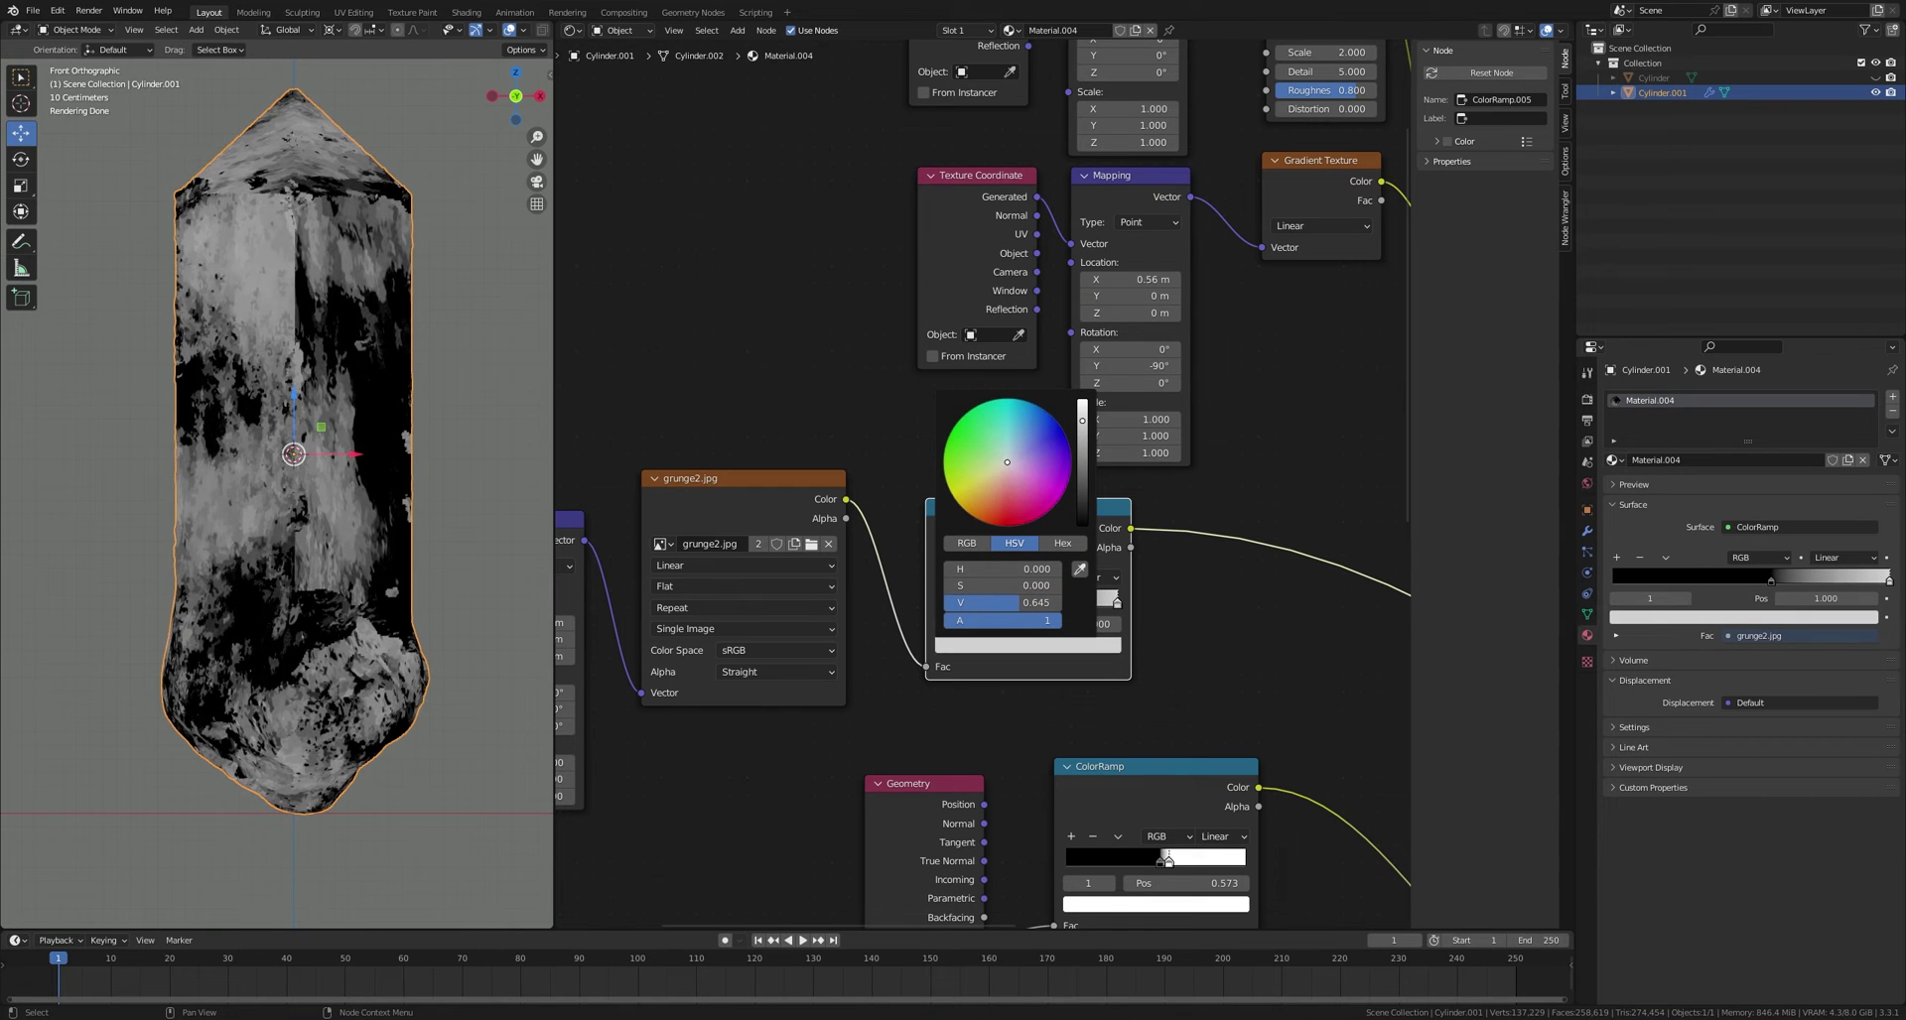
{"action": "left_click", "coordinate": [1249, 671]}
{"action": "key", "text": "ctrl+s"}
{"action": "scroll", "coordinate": [1254, 640], "scroll_direction": "down", "scroll_amount": 5}
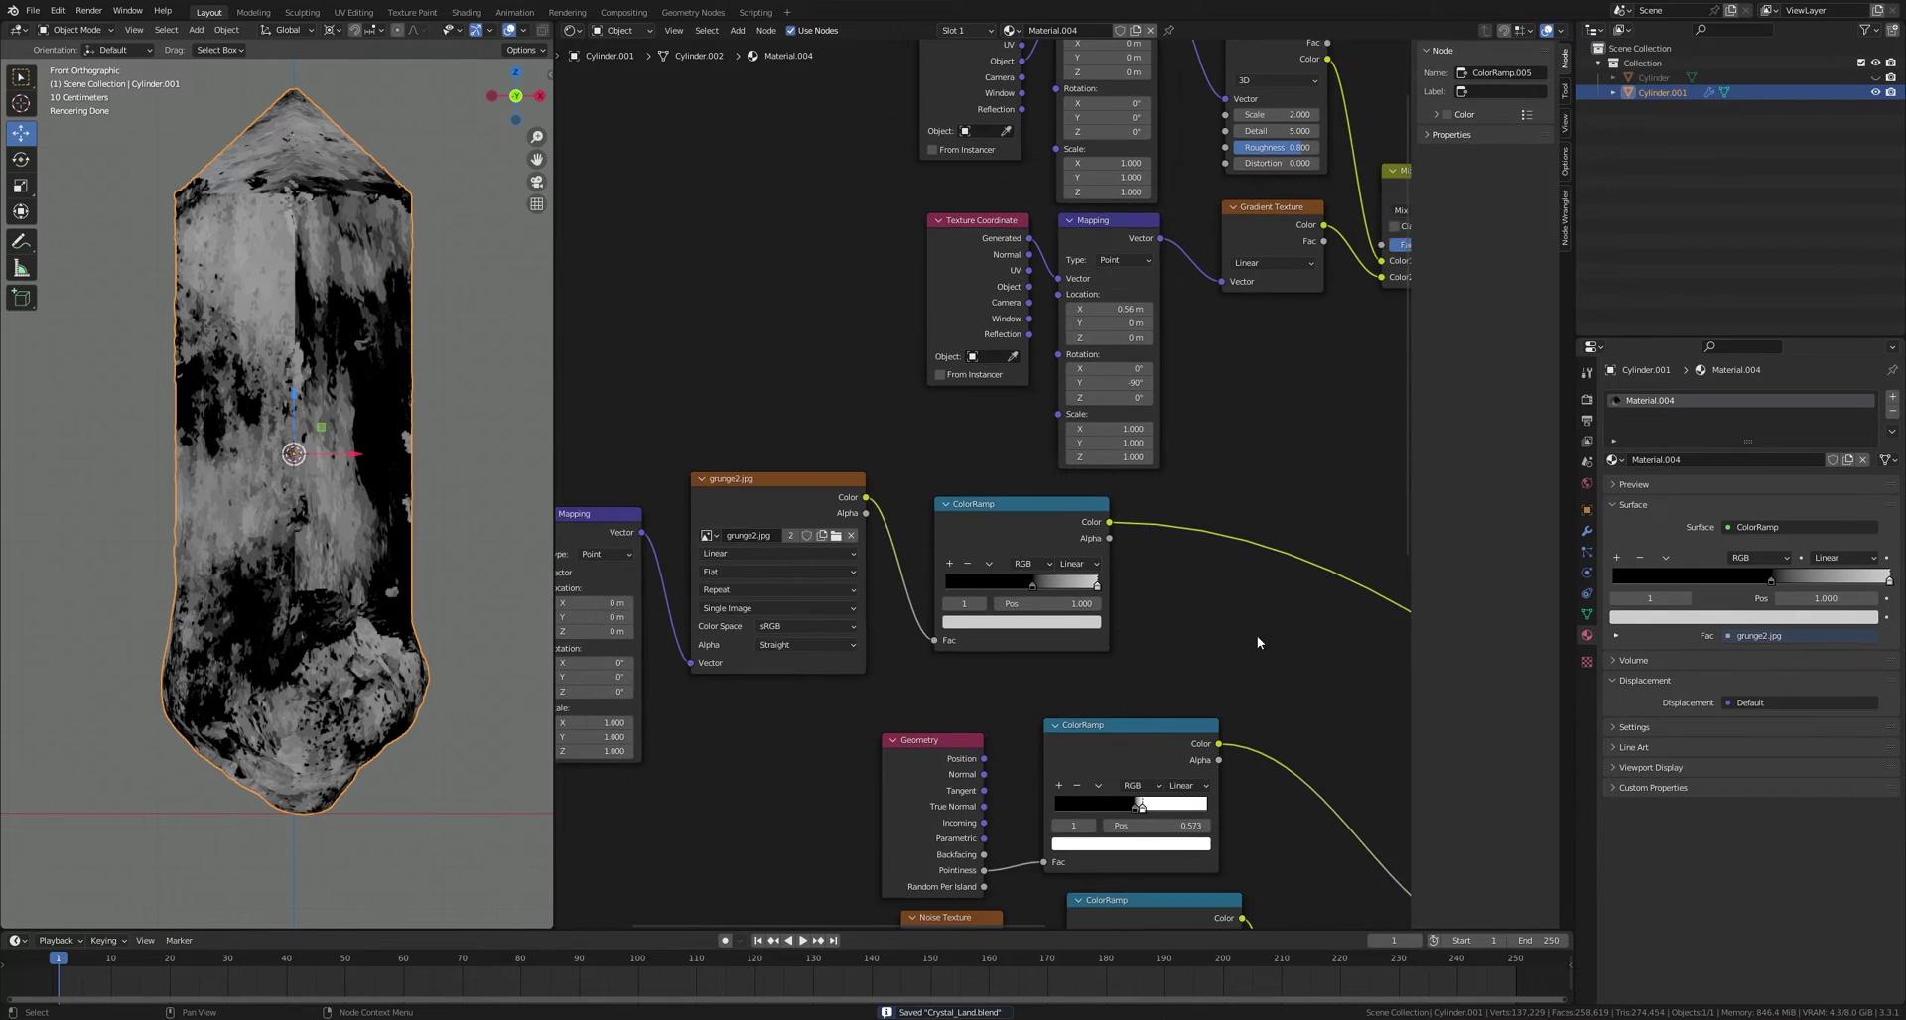
Step: Insert a MixRGB node after the grunge ColorRamp and connect the Pointiness ColorRamp to its Color2
{"action": "middle_click_drag", "start_coordinate": [1255, 639], "coordinate": [1009, 569]}
{"action": "key", "text": "shift+a"}
{"action": "left_click", "coordinate": [1008, 566]}
{"action": "type", "text": "mi"}
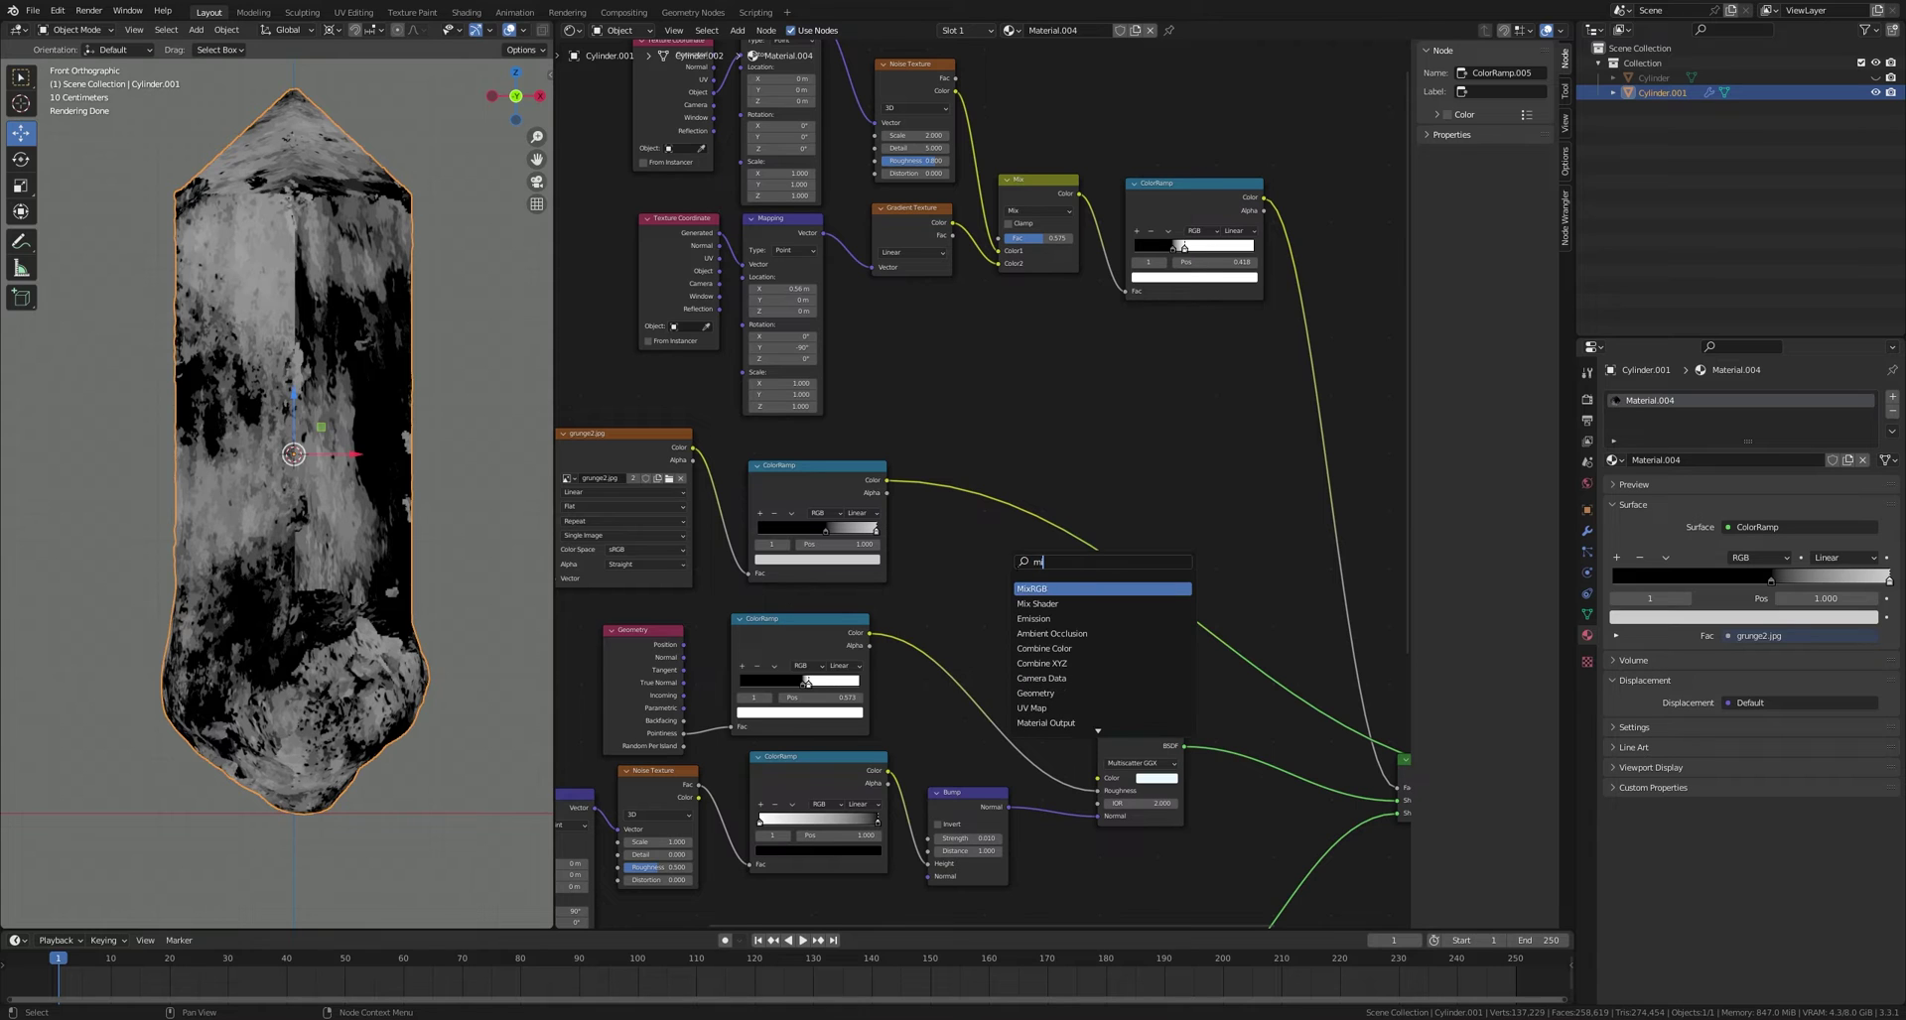
{"action": "left_click", "coordinate": [1044, 589]}
{"action": "left_click", "coordinate": [1010, 548]}
{"action": "scroll", "coordinate": [920, 634], "scroll_direction": "up", "scroll_amount": 2}
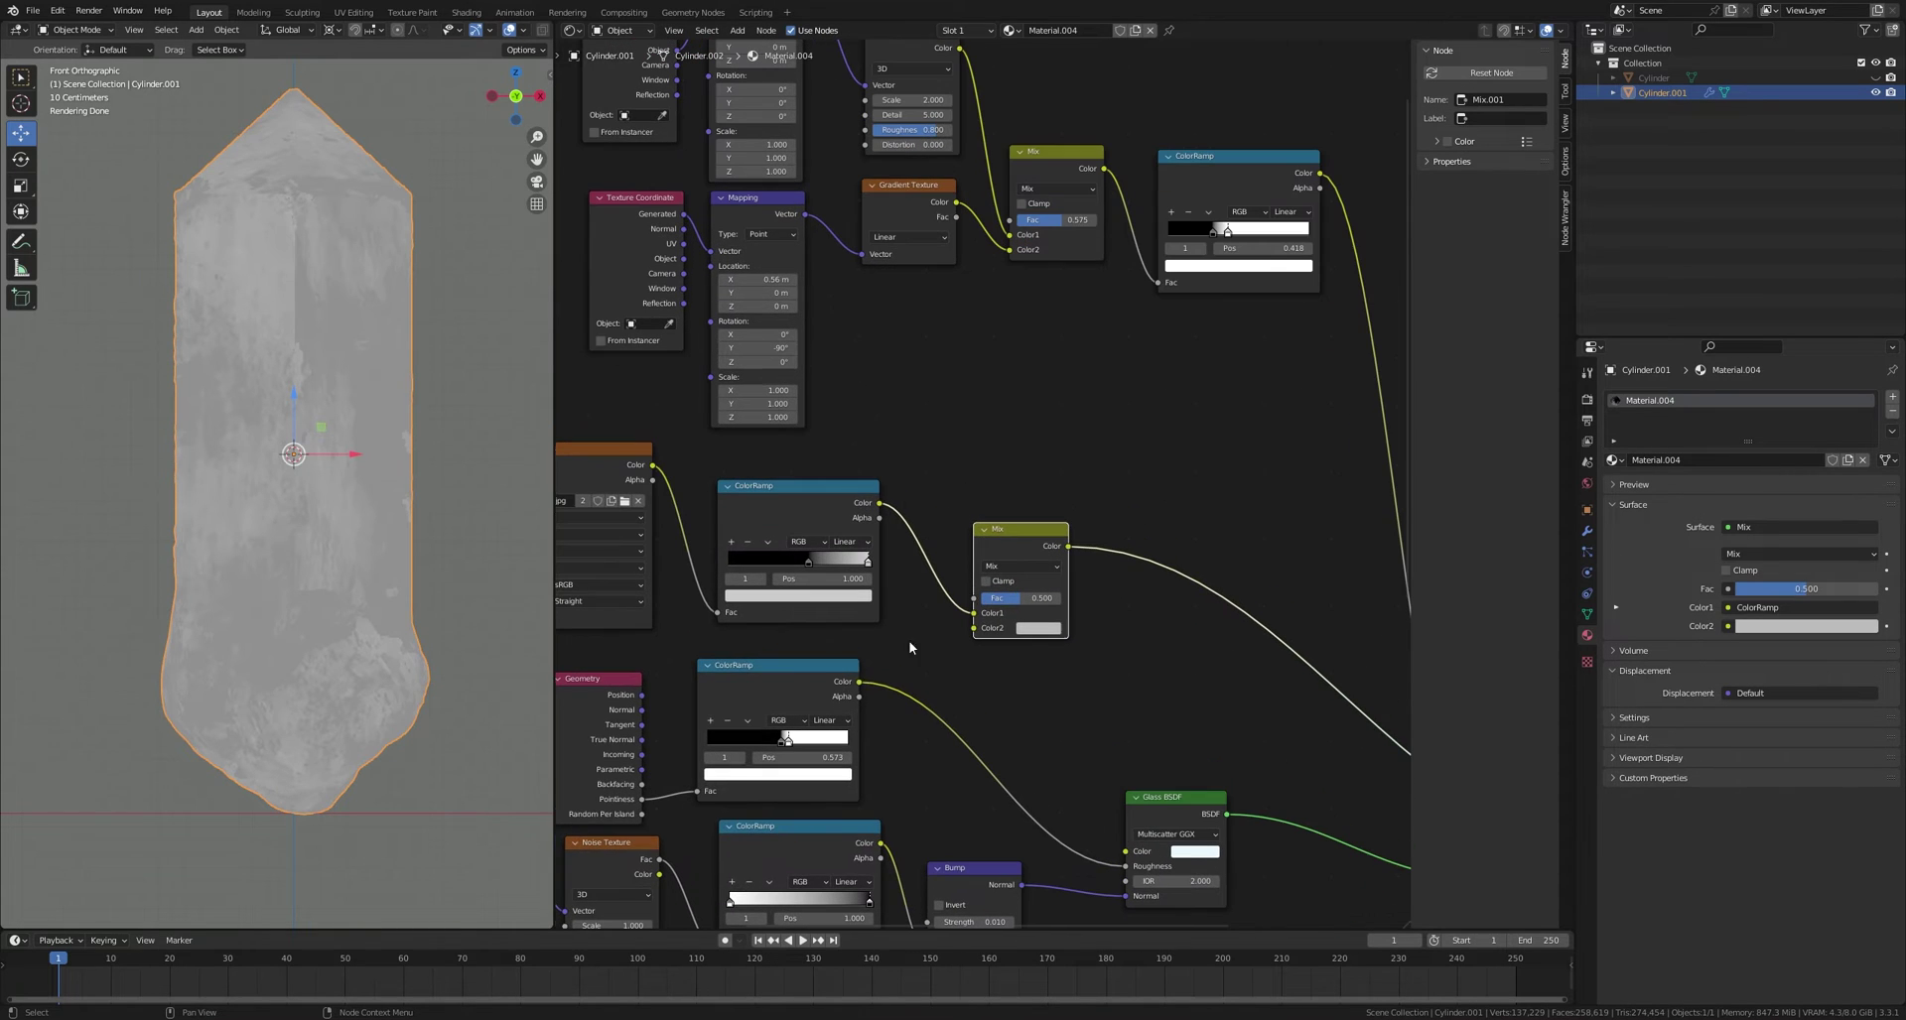
{"action": "left_click_drag", "start_coordinate": [859, 681], "coordinate": [972, 633]}
{"action": "scroll", "coordinate": [973, 634], "scroll_direction": "down", "scroll_amount": 1}
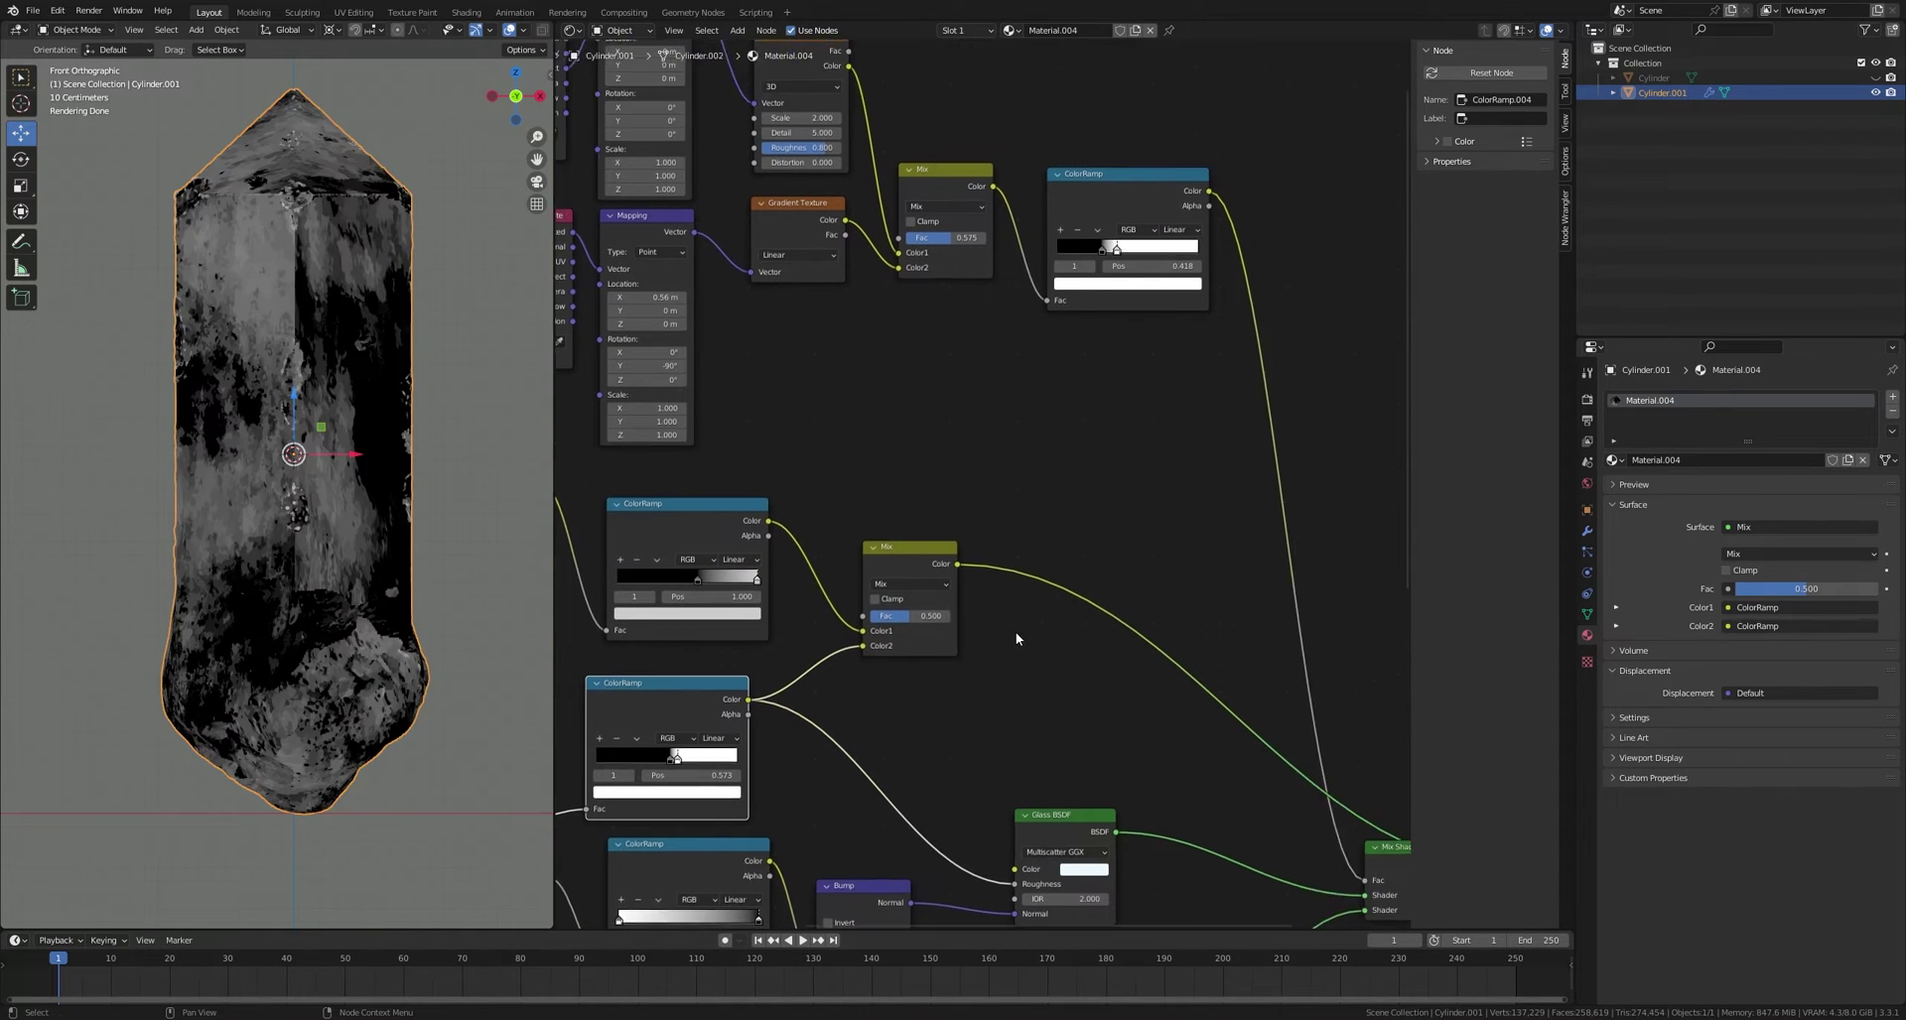
Step: Connect the grunge and Pointiness Mix to the upper Glass BSDF's Roughness, save the file, and preview the Mix Shader
{"action": "left_click_drag", "start_coordinate": [945, 571], "coordinate": [967, 611]}
{"action": "left_click_drag", "start_coordinate": [1012, 799], "coordinate": [1019, 799]}
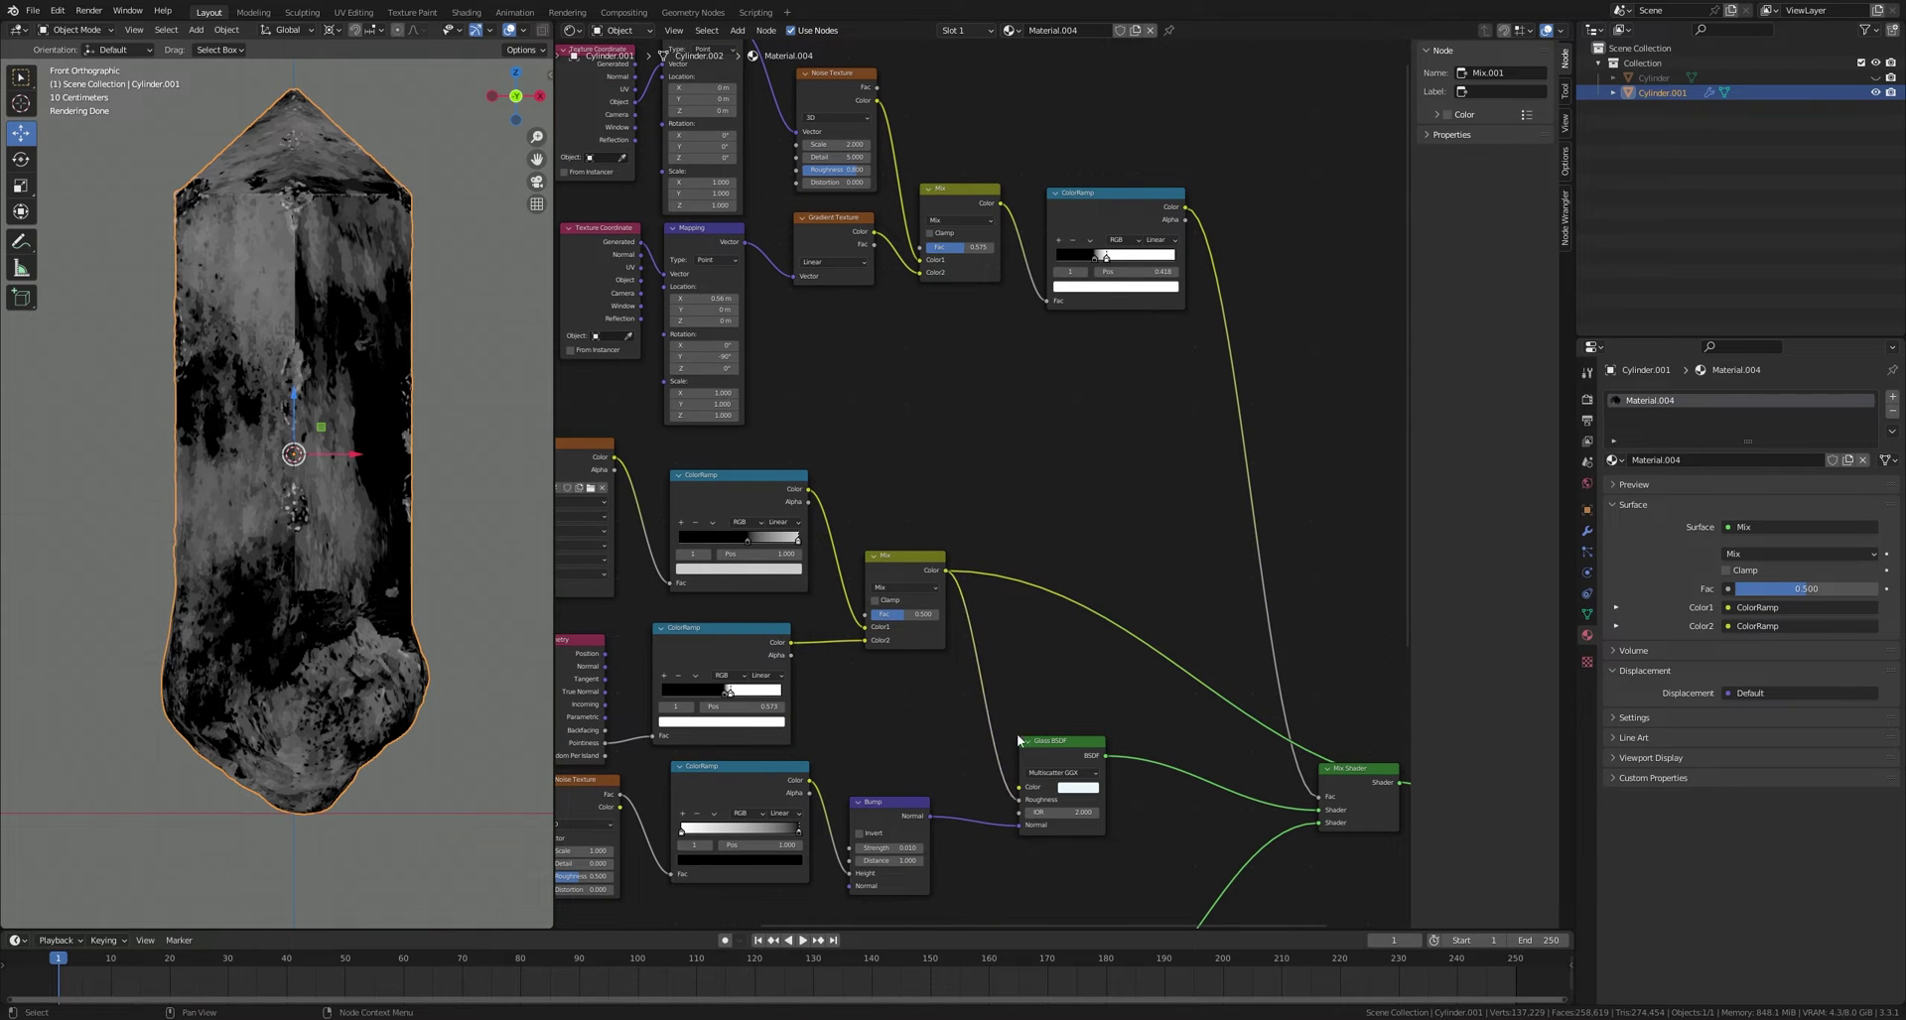
{"action": "key", "text": "ctrl+s"}
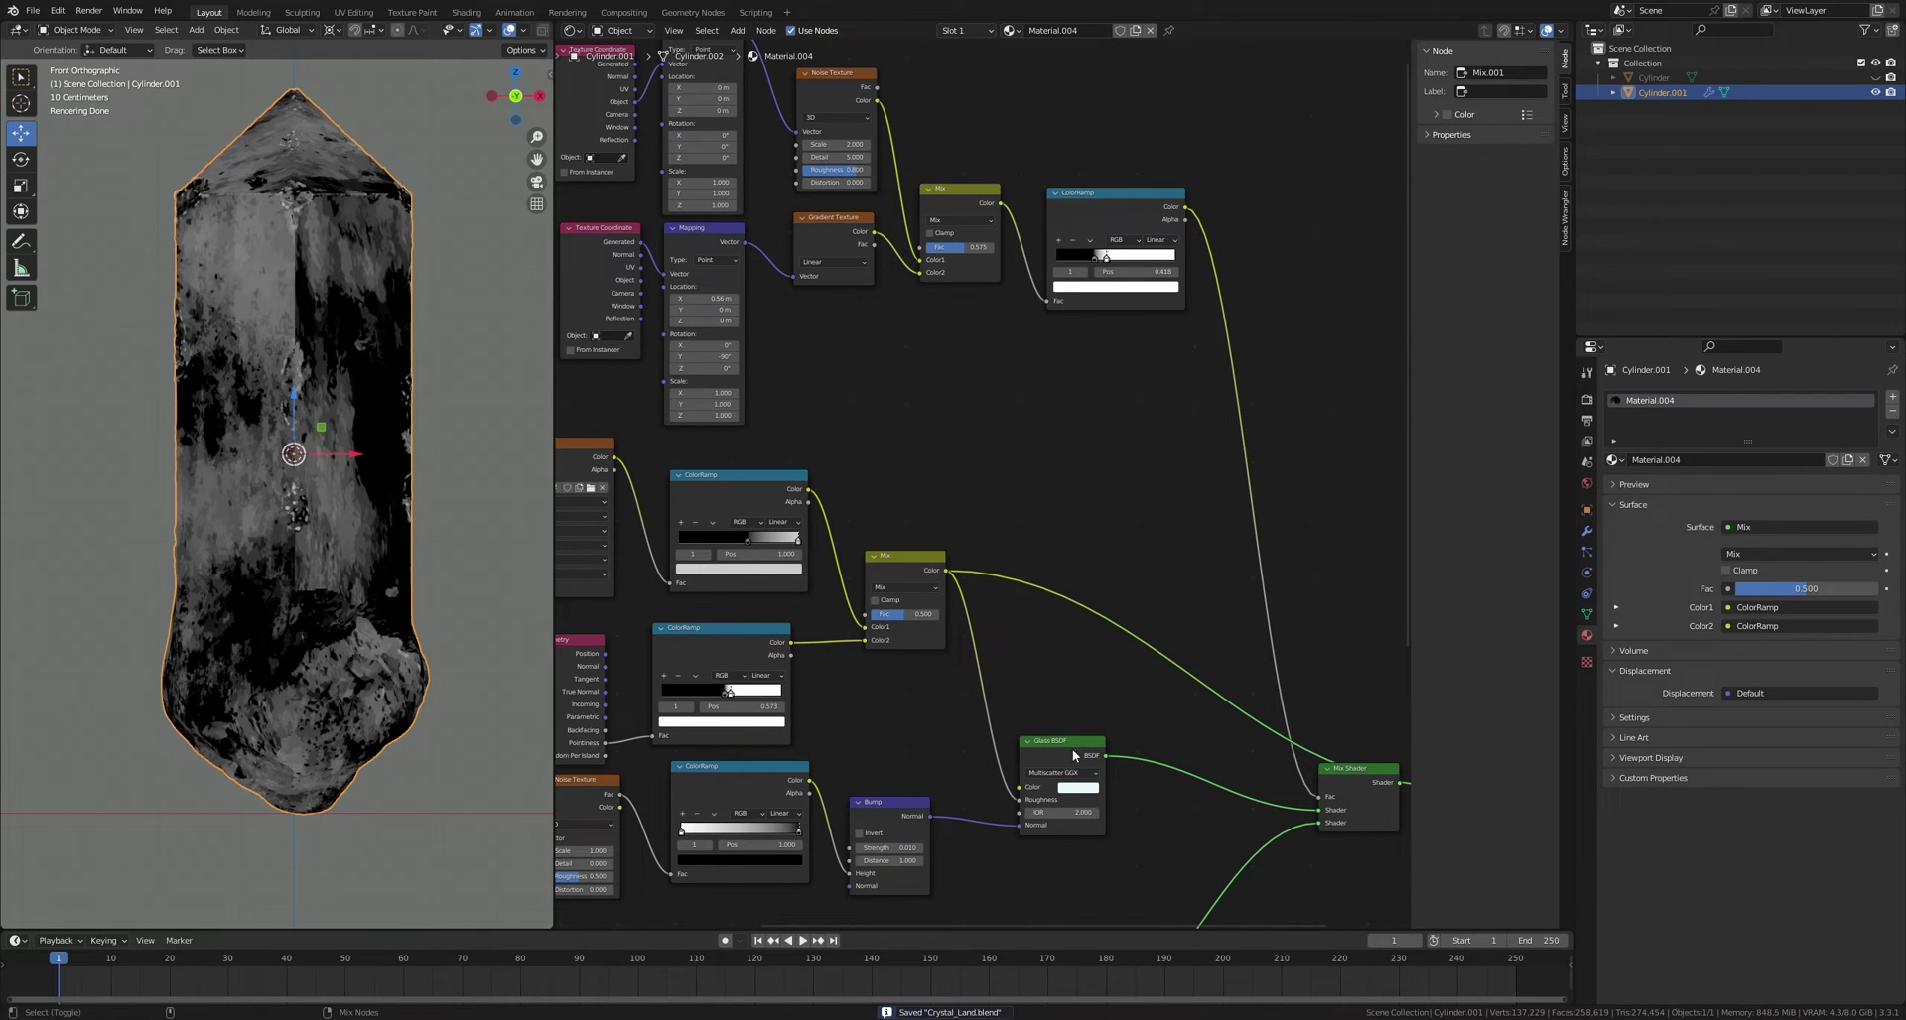
{"action": "left_click", "coordinate": [1070, 750], "text": "ctrl+shift"}
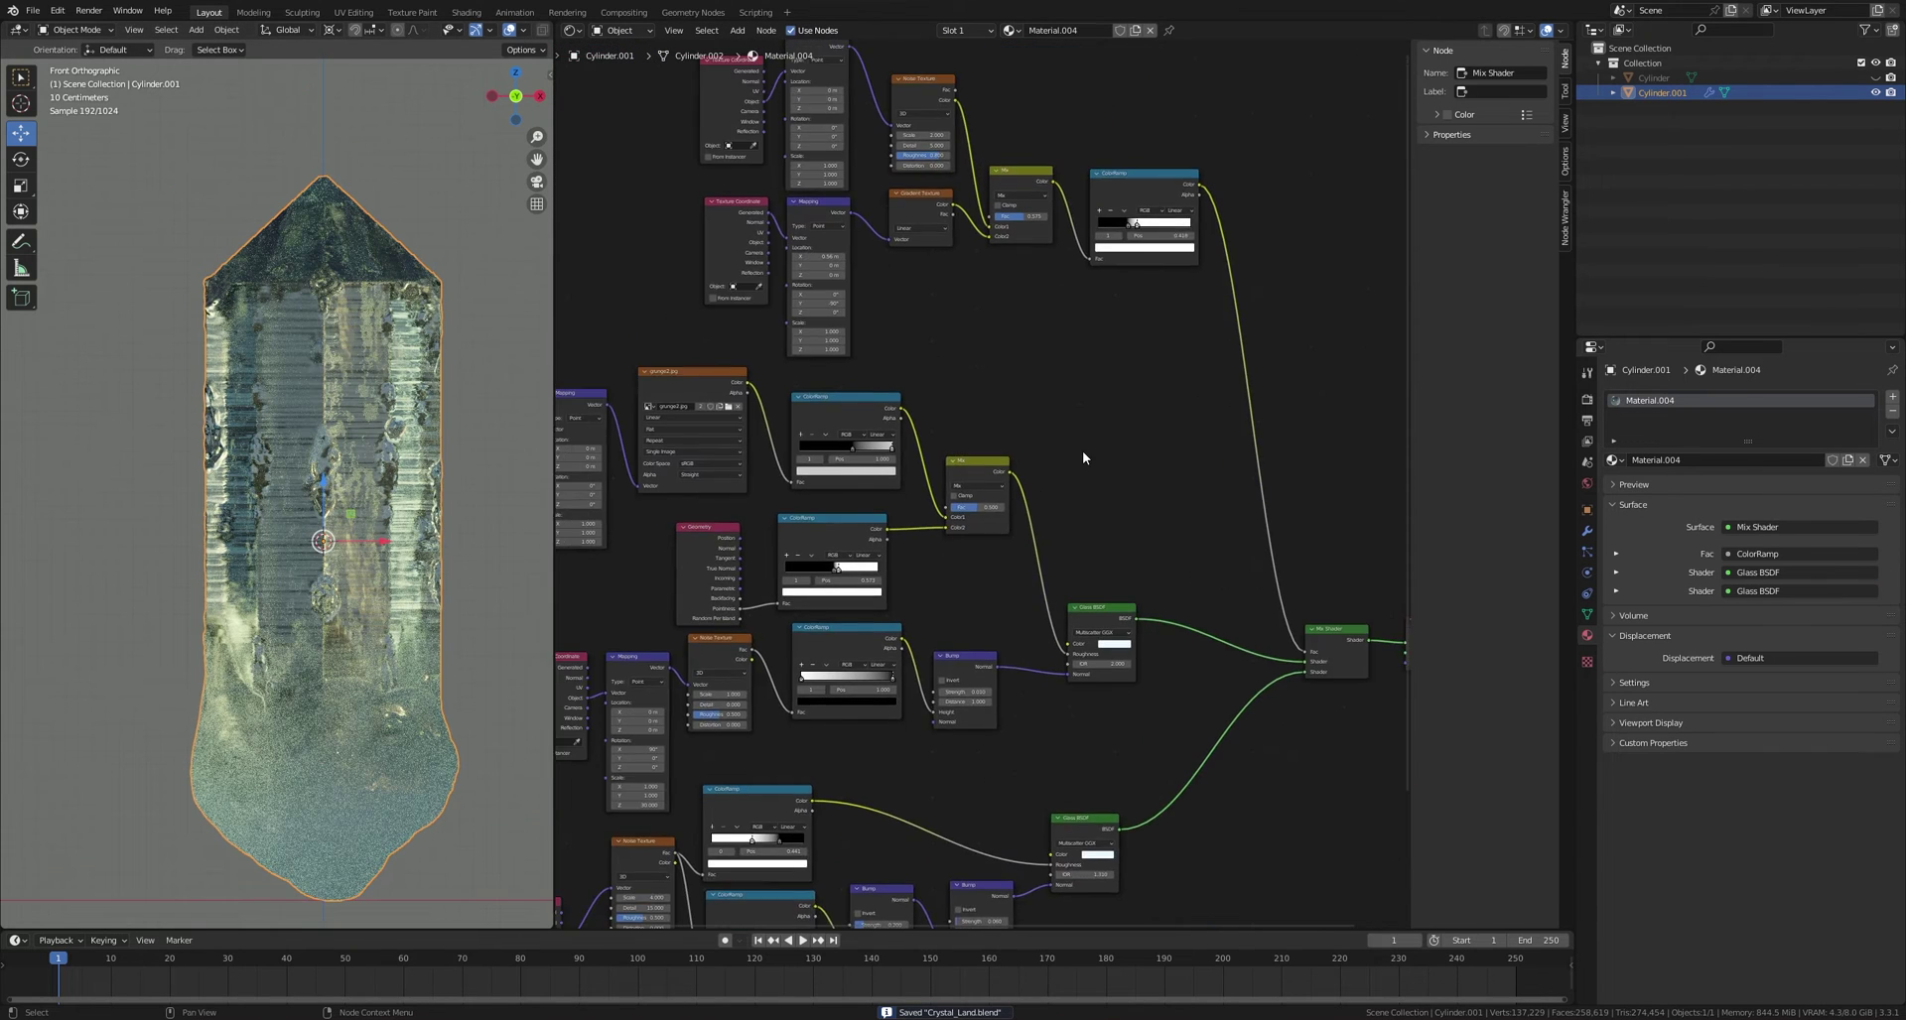
Step: Move the whole node group of the lower Glass BSDF down to make room above it
{"action": "scroll", "coordinate": [1082, 453], "scroll_direction": "down", "scroll_amount": 7}
{"action": "scroll", "coordinate": [1086, 458], "scroll_direction": "up", "scroll_amount": 1}
{"action": "left_click_drag", "start_coordinate": [694, 861], "coordinate": [1064, 782]}
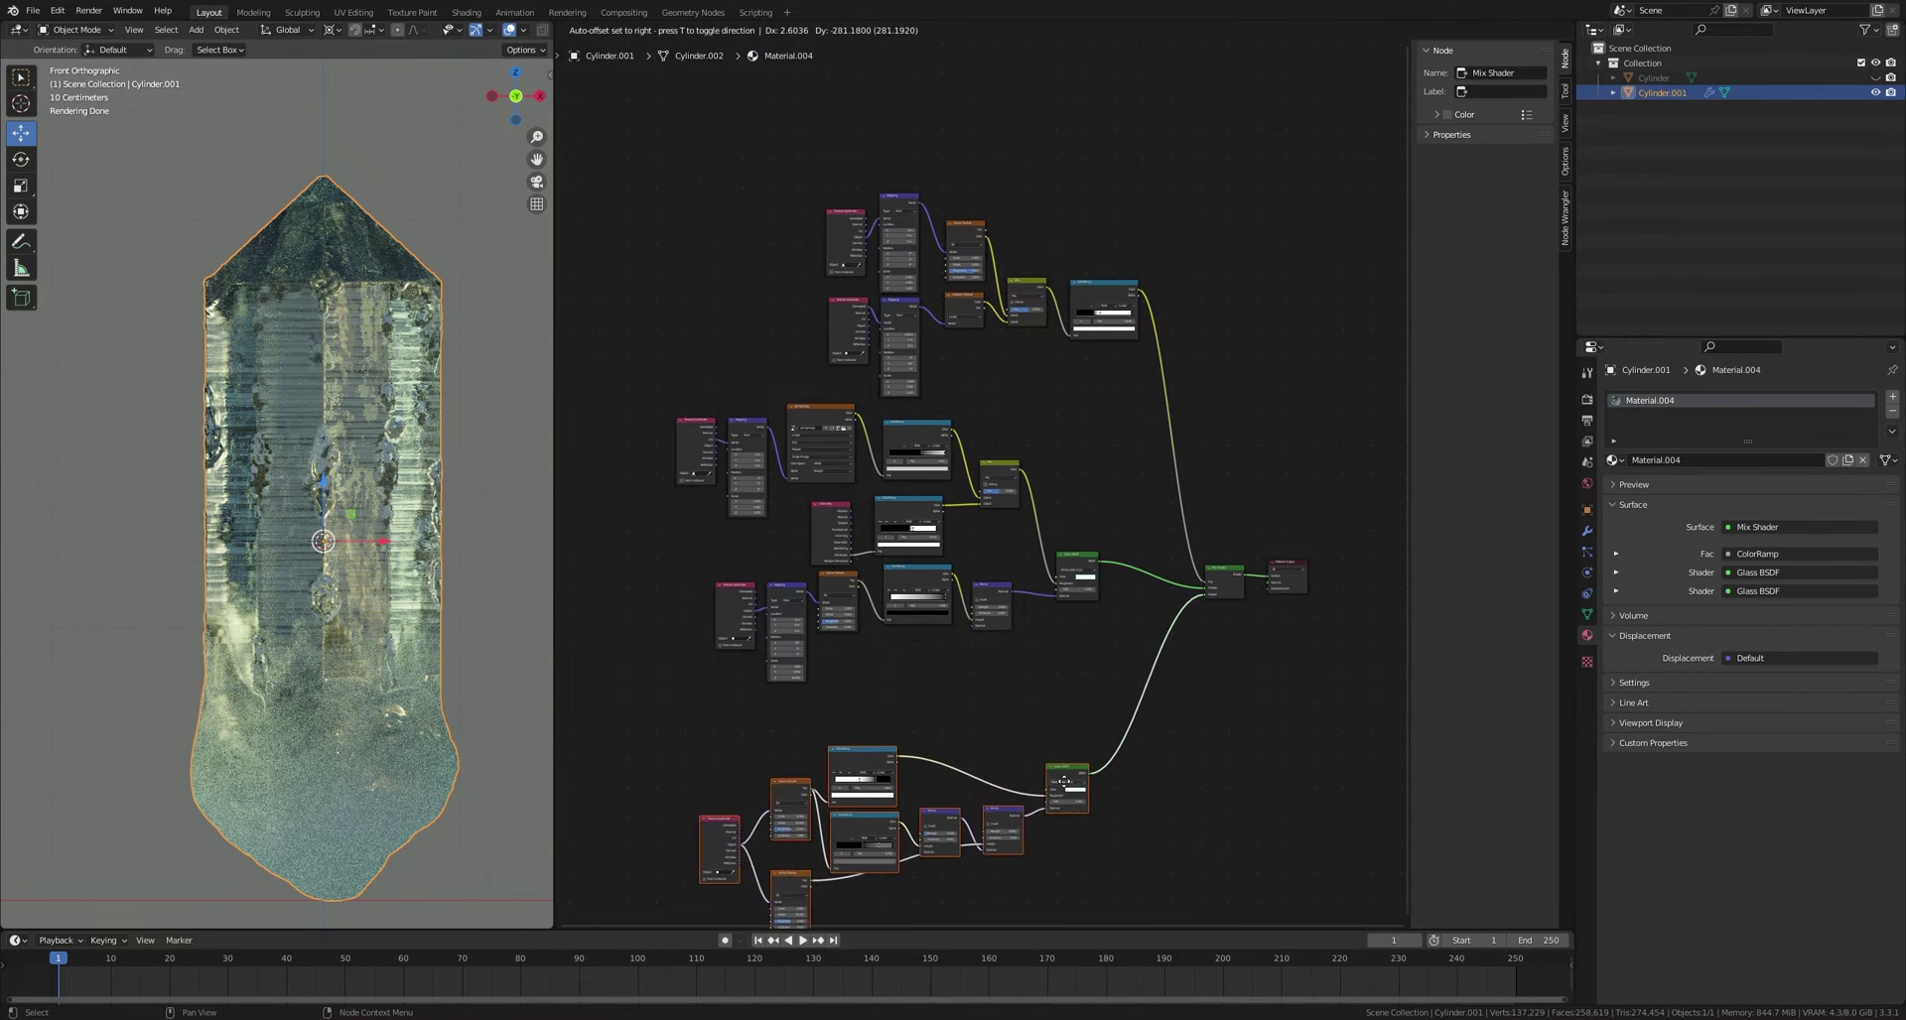
{"action": "middle_click_drag", "start_coordinate": [1064, 786], "coordinate": [1096, 689]}
Step: Add a Noise Texture node in the gap above the lower Glass BSDF's node group
{"action": "scroll", "coordinate": [993, 689], "scroll_direction": "up", "scroll_amount": 4}
{"action": "key", "text": "shift+a"}
{"action": "left_click", "coordinate": [917, 691]}
{"action": "type", "text": "no"}
{"action": "left_click", "coordinate": [1011, 729]}
{"action": "left_click", "coordinate": [919, 665]}
{"action": "scroll", "coordinate": [918, 665], "scroll_direction": "up", "scroll_amount": 3}
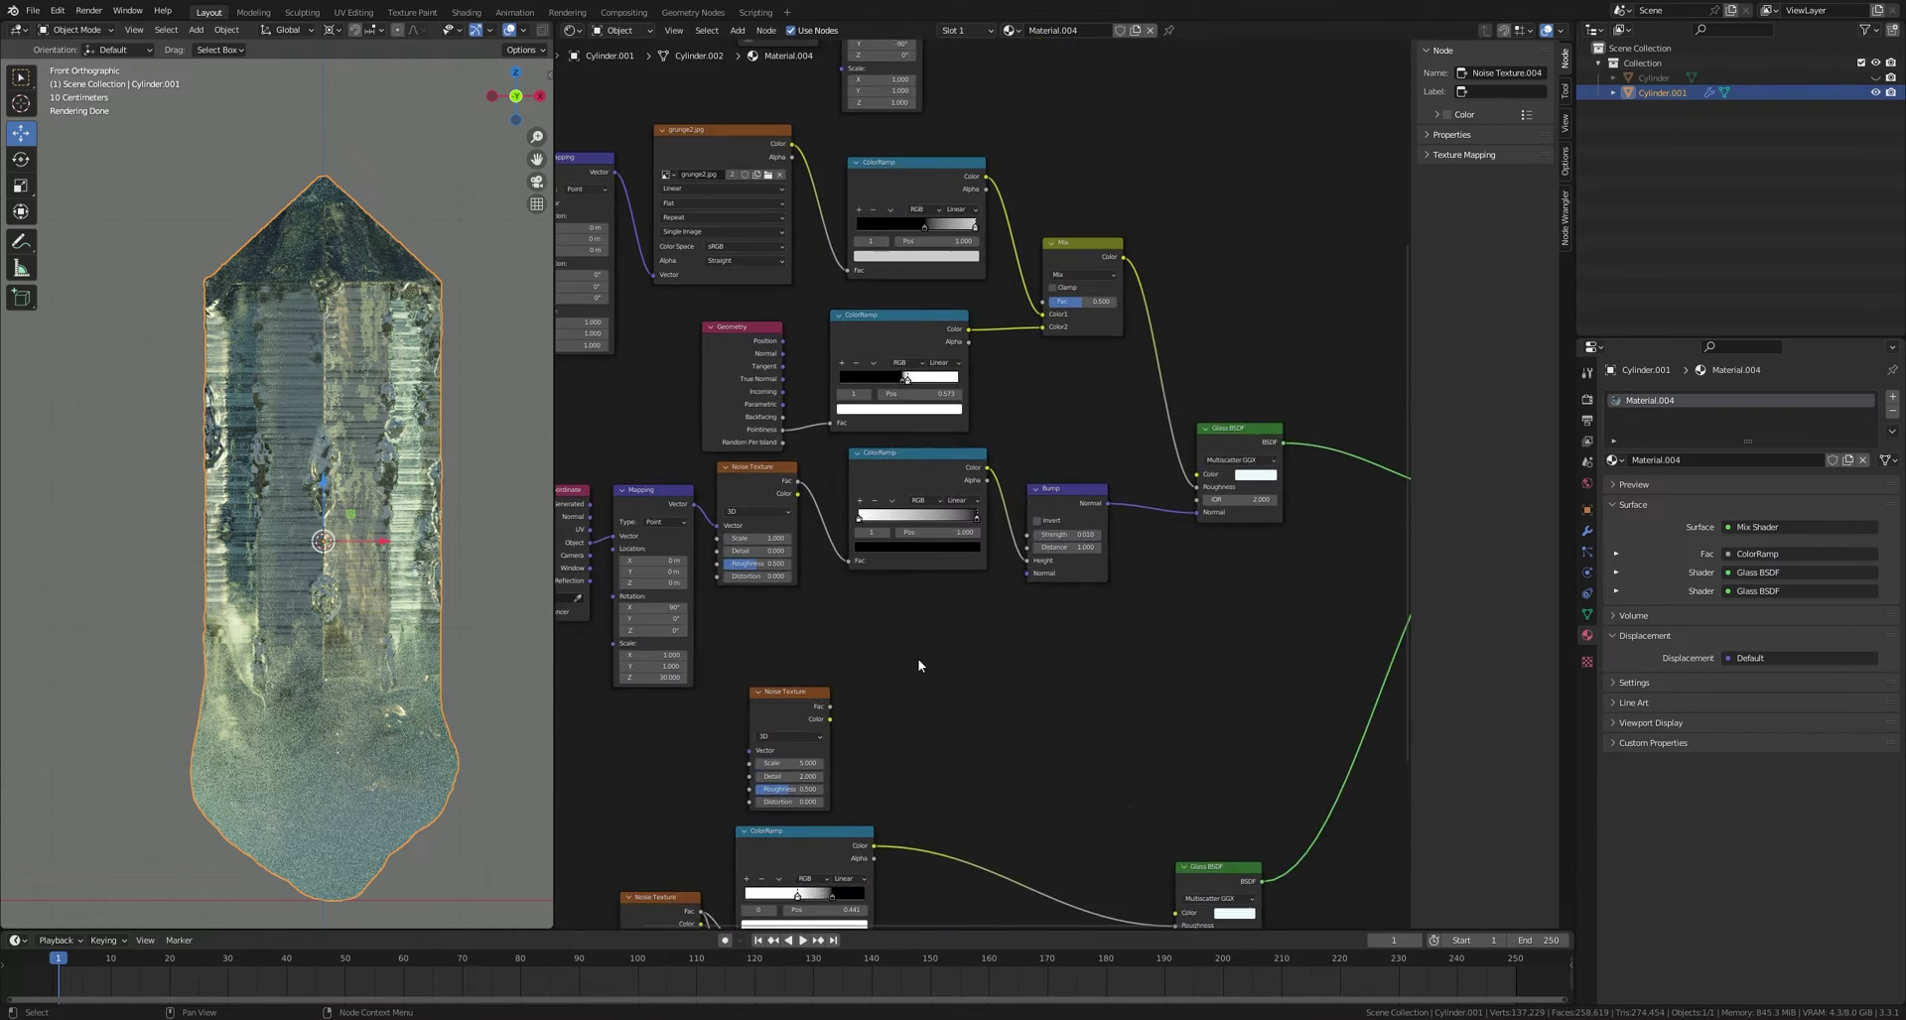
{"action": "scroll", "coordinate": [918, 659], "scroll_direction": "up", "scroll_amount": 4}
Step: Add a ColorRamp beside the new Noise Texture and connect the noise Fac output to it
{"action": "middle_click_drag", "start_coordinate": [918, 659], "coordinate": [1050, 552]}
{"action": "key", "text": "shift+a"}
{"action": "left_click", "coordinate": [1027, 593]}
{"action": "type", "text": "c"}
{"action": "left_click", "coordinate": [1042, 632]}
{"action": "left_click", "coordinate": [999, 585]}
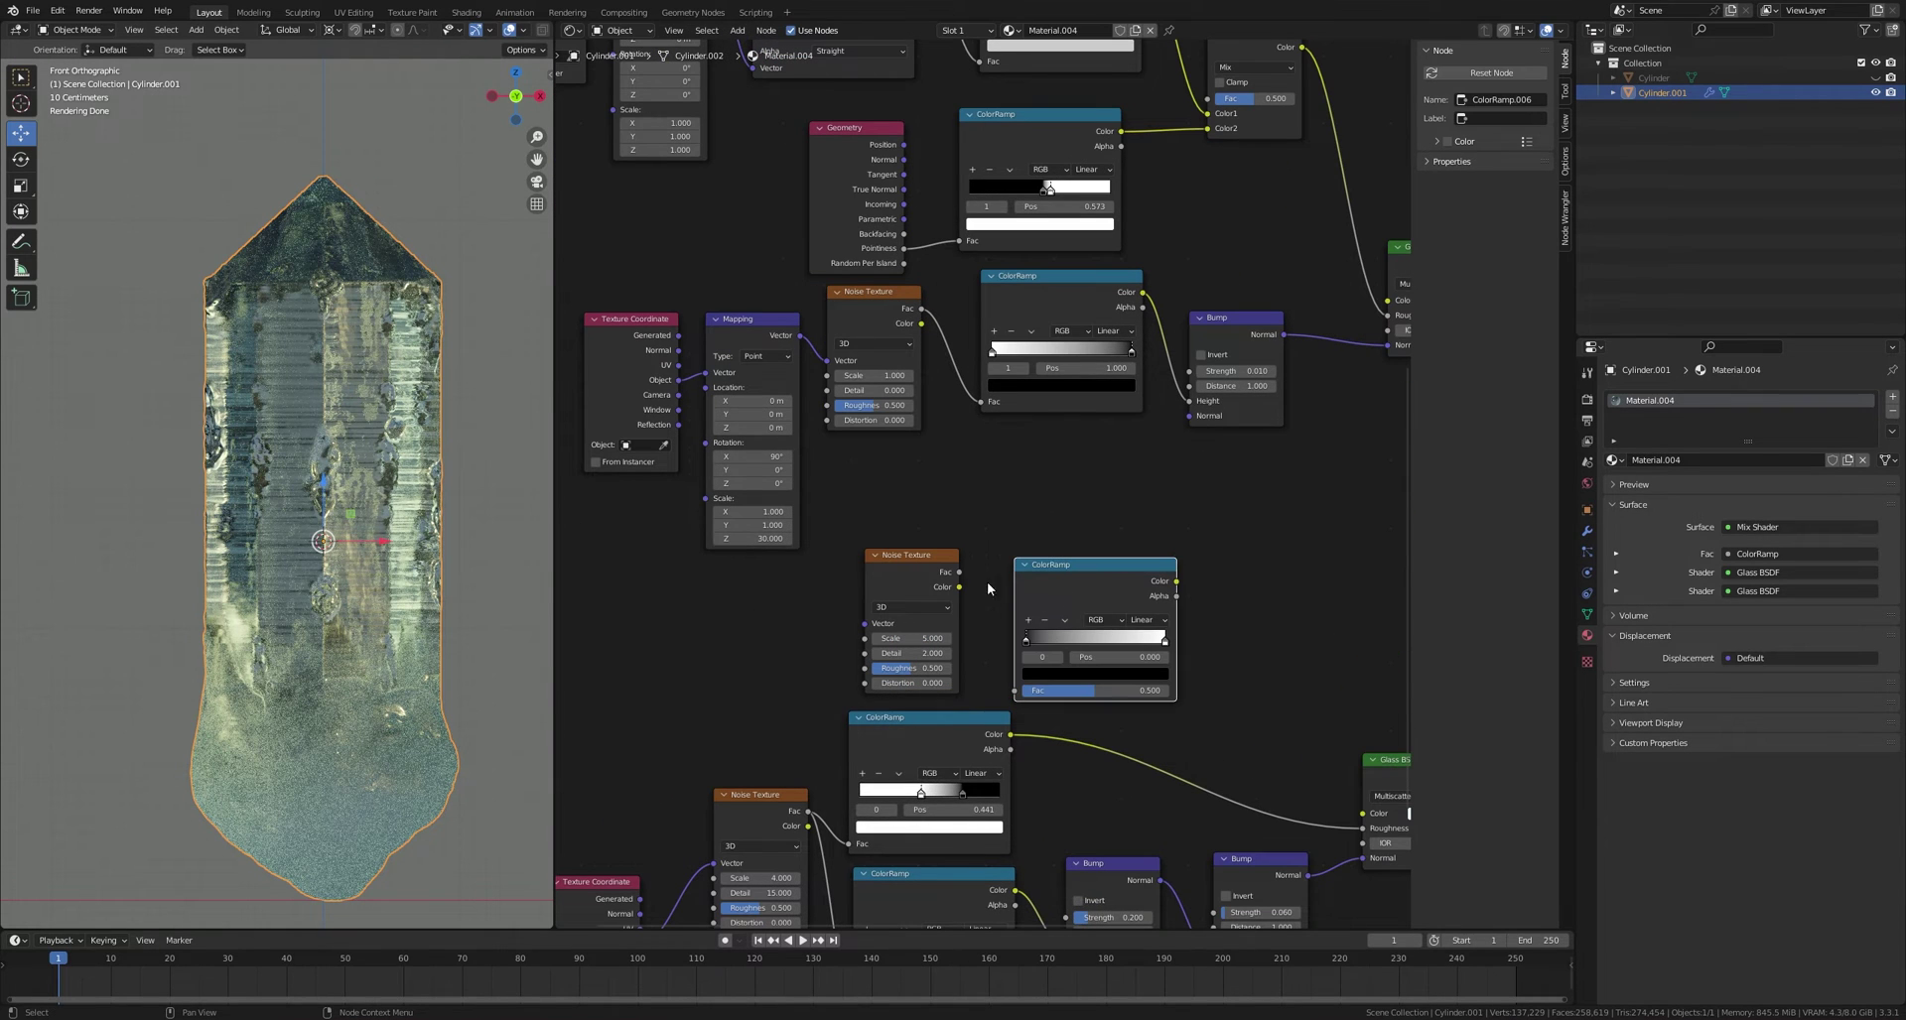
{"action": "left_click_drag", "start_coordinate": [960, 575], "coordinate": [1020, 698]}
{"action": "left_click_drag", "start_coordinate": [1074, 586], "coordinate": [1058, 577]}
Step: Add Mapping and Texture Coordinate nodes to the new Noise Texture and use the Object coordinates
{"action": "left_click", "coordinate": [910, 562]}
{"action": "key", "text": "ctrl+t"}
{"action": "left_click_drag", "start_coordinate": [799, 586], "coordinate": [760, 567]}
{"action": "left_click_drag", "start_coordinate": [674, 629], "coordinate": [694, 627]}
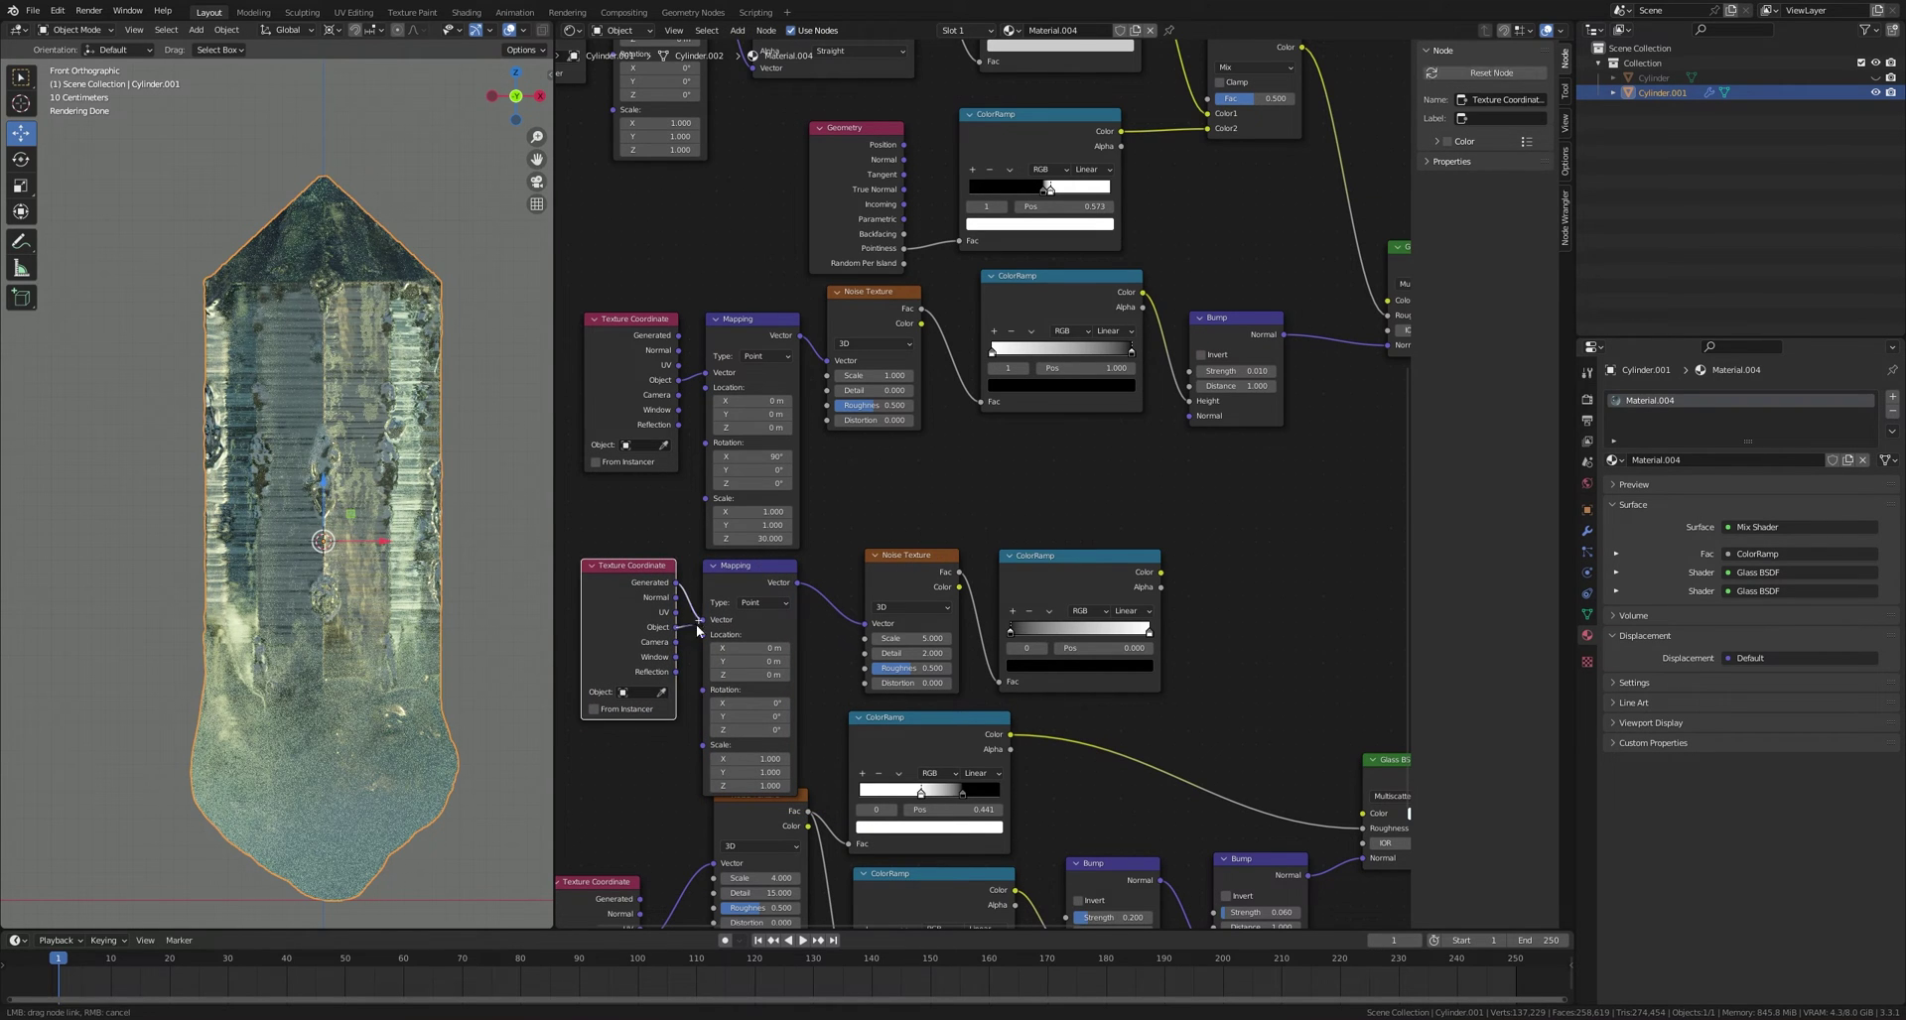
Step: Preview the new ColorRamp and set its Noise Texture to Detail 5 and Roughness 1
{"action": "left_click", "coordinate": [1033, 596], "text": "ctrl+shift"}
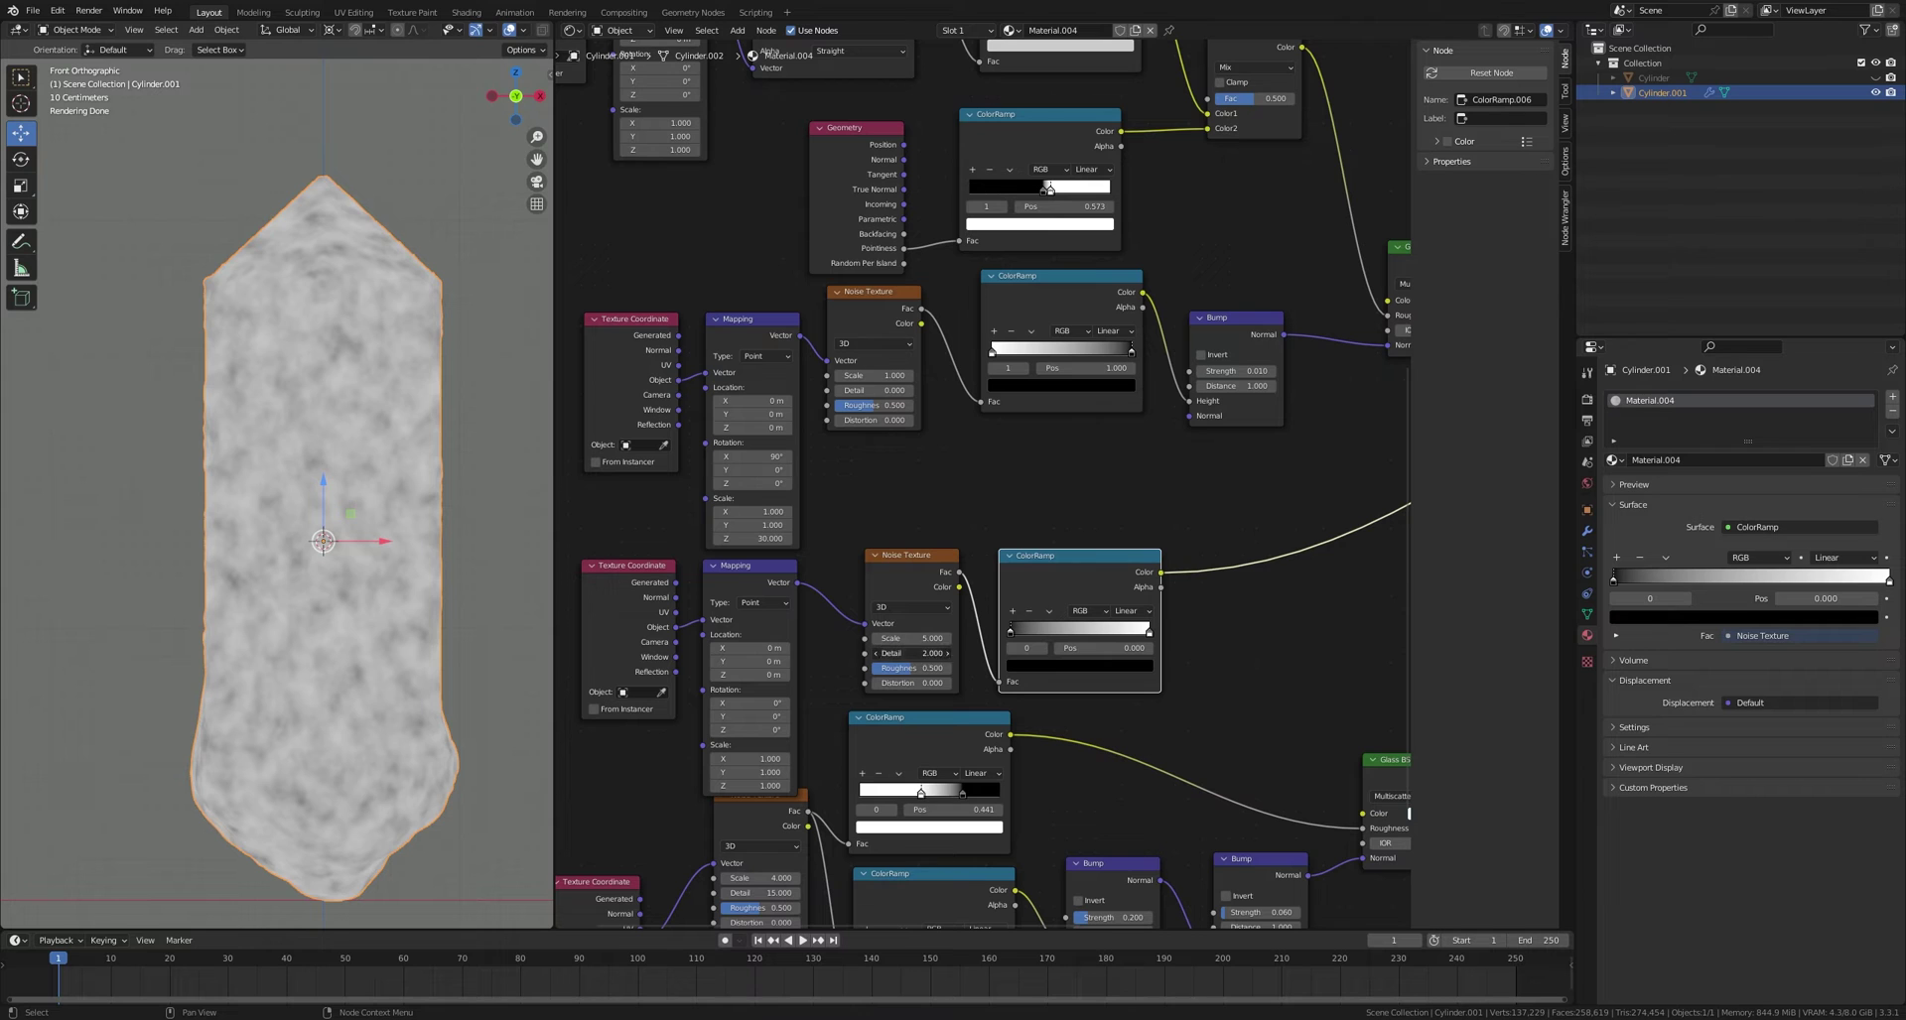
{"action": "middle_click_drag", "start_coordinate": [1170, 718], "coordinate": [1096, 729]}
{"action": "left_click_drag", "start_coordinate": [944, 645], "coordinate": [1015, 655]}
{"action": "scroll", "coordinate": [972, 639], "scroll_direction": "up", "scroll_amount": 1}
Step: Make the new ColorRamp's first stop white and its second stop dark red at about 0.614, and save the file
{"action": "left_click", "coordinate": [990, 651]}
{"action": "left_click", "coordinate": [1026, 655]}
{"action": "left_click", "coordinate": [1021, 690]}
{"action": "left_click_drag", "start_coordinate": [983, 640], "coordinate": [1084, 640]}
{"action": "left_click_drag", "start_coordinate": [942, 654], "coordinate": [1084, 640]}
{"action": "left_click", "coordinate": [1007, 655]}
{"action": "left_click", "coordinate": [1006, 691]}
{"action": "left_click_drag", "start_coordinate": [937, 626], "coordinate": [1013, 659]}
{"action": "left_click", "coordinate": [1247, 659]}
{"action": "scroll", "coordinate": [1141, 661], "scroll_direction": "up", "scroll_amount": 1}
{"action": "middle_click_drag", "start_coordinate": [941, 727], "coordinate": [927, 681]}
{"action": "key", "text": "ctrl+s"}
Step: Connect the white-to-dark-red ColorRamp to the lower Glass BSDF's Color, preview the Mix Shader, and save the file
{"action": "scroll", "coordinate": [849, 676], "scroll_direction": "up", "scroll_amount": 3}
{"action": "left_click_drag", "start_coordinate": [781, 688], "coordinate": [838, 688]}
{"action": "scroll", "coordinate": [893, 546], "scroll_direction": "down", "scroll_amount": 2}
{"action": "left_click_drag", "start_coordinate": [881, 462], "coordinate": [978, 580]}
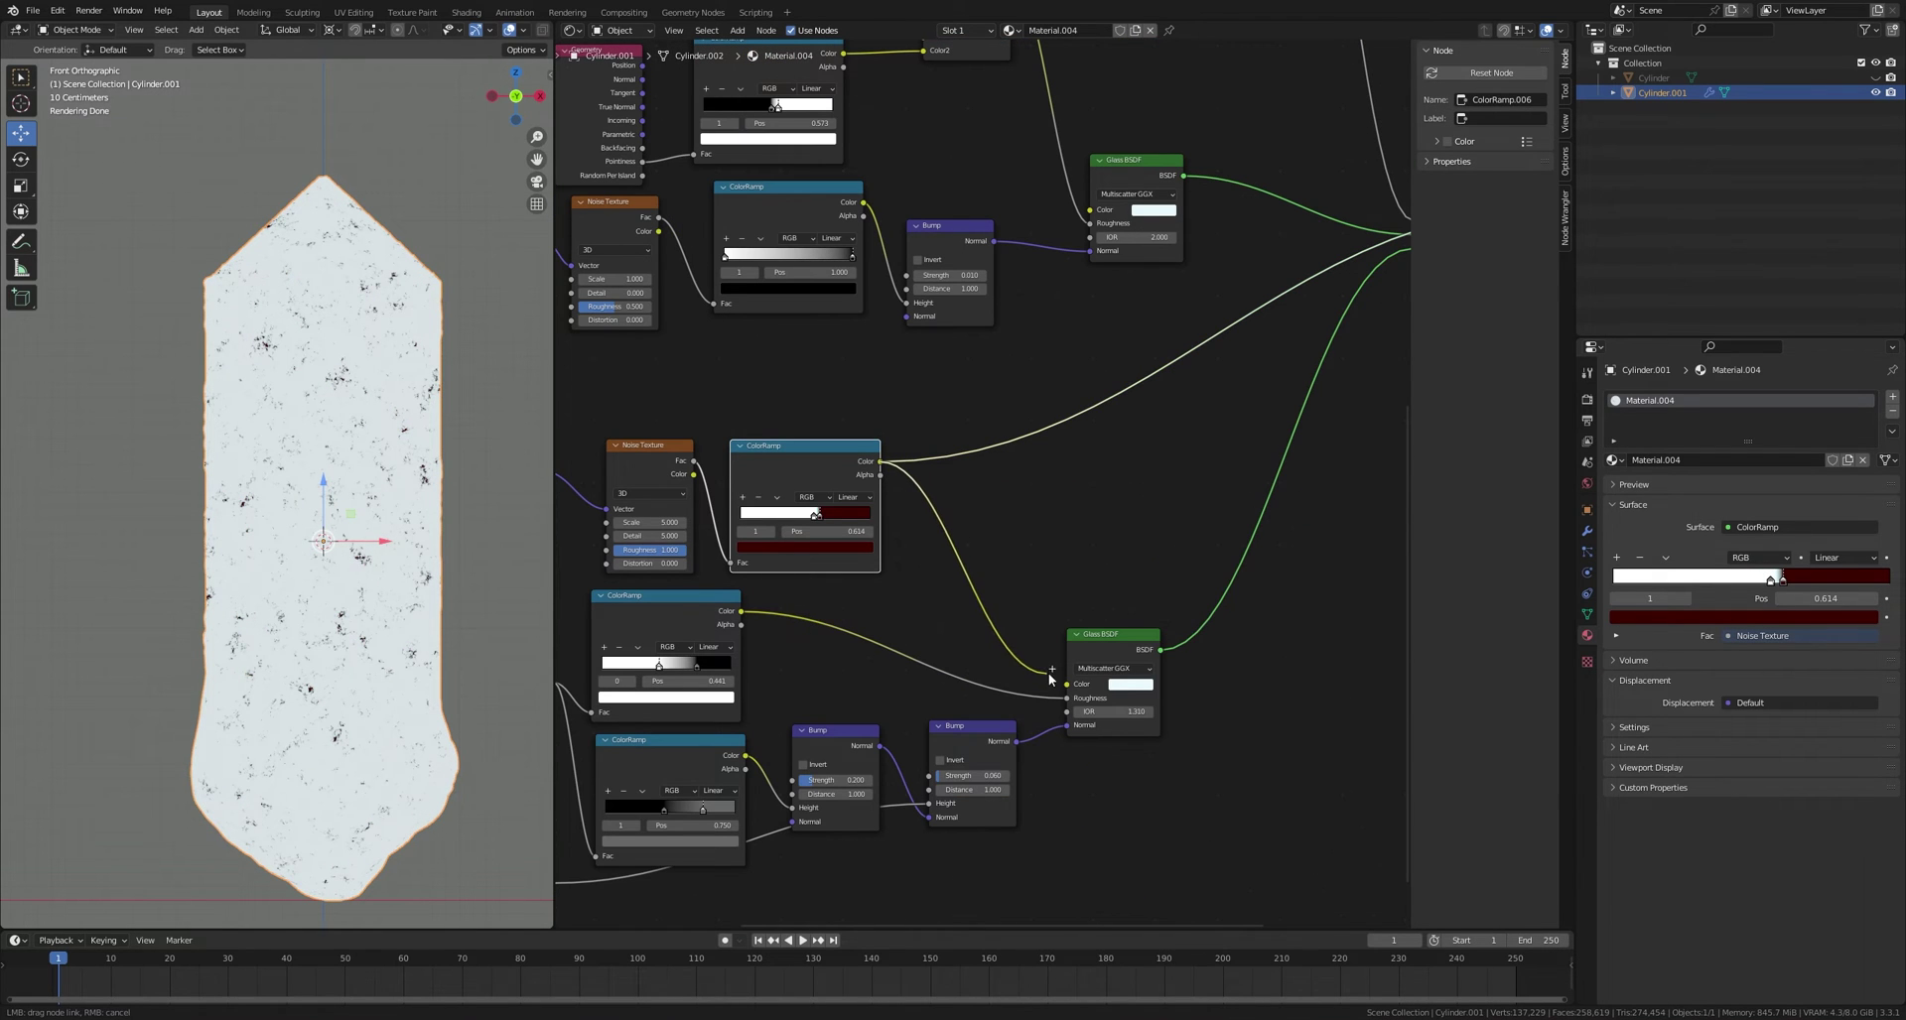
{"action": "left_click", "coordinate": [1110, 636], "text": "ctrl+shift"}
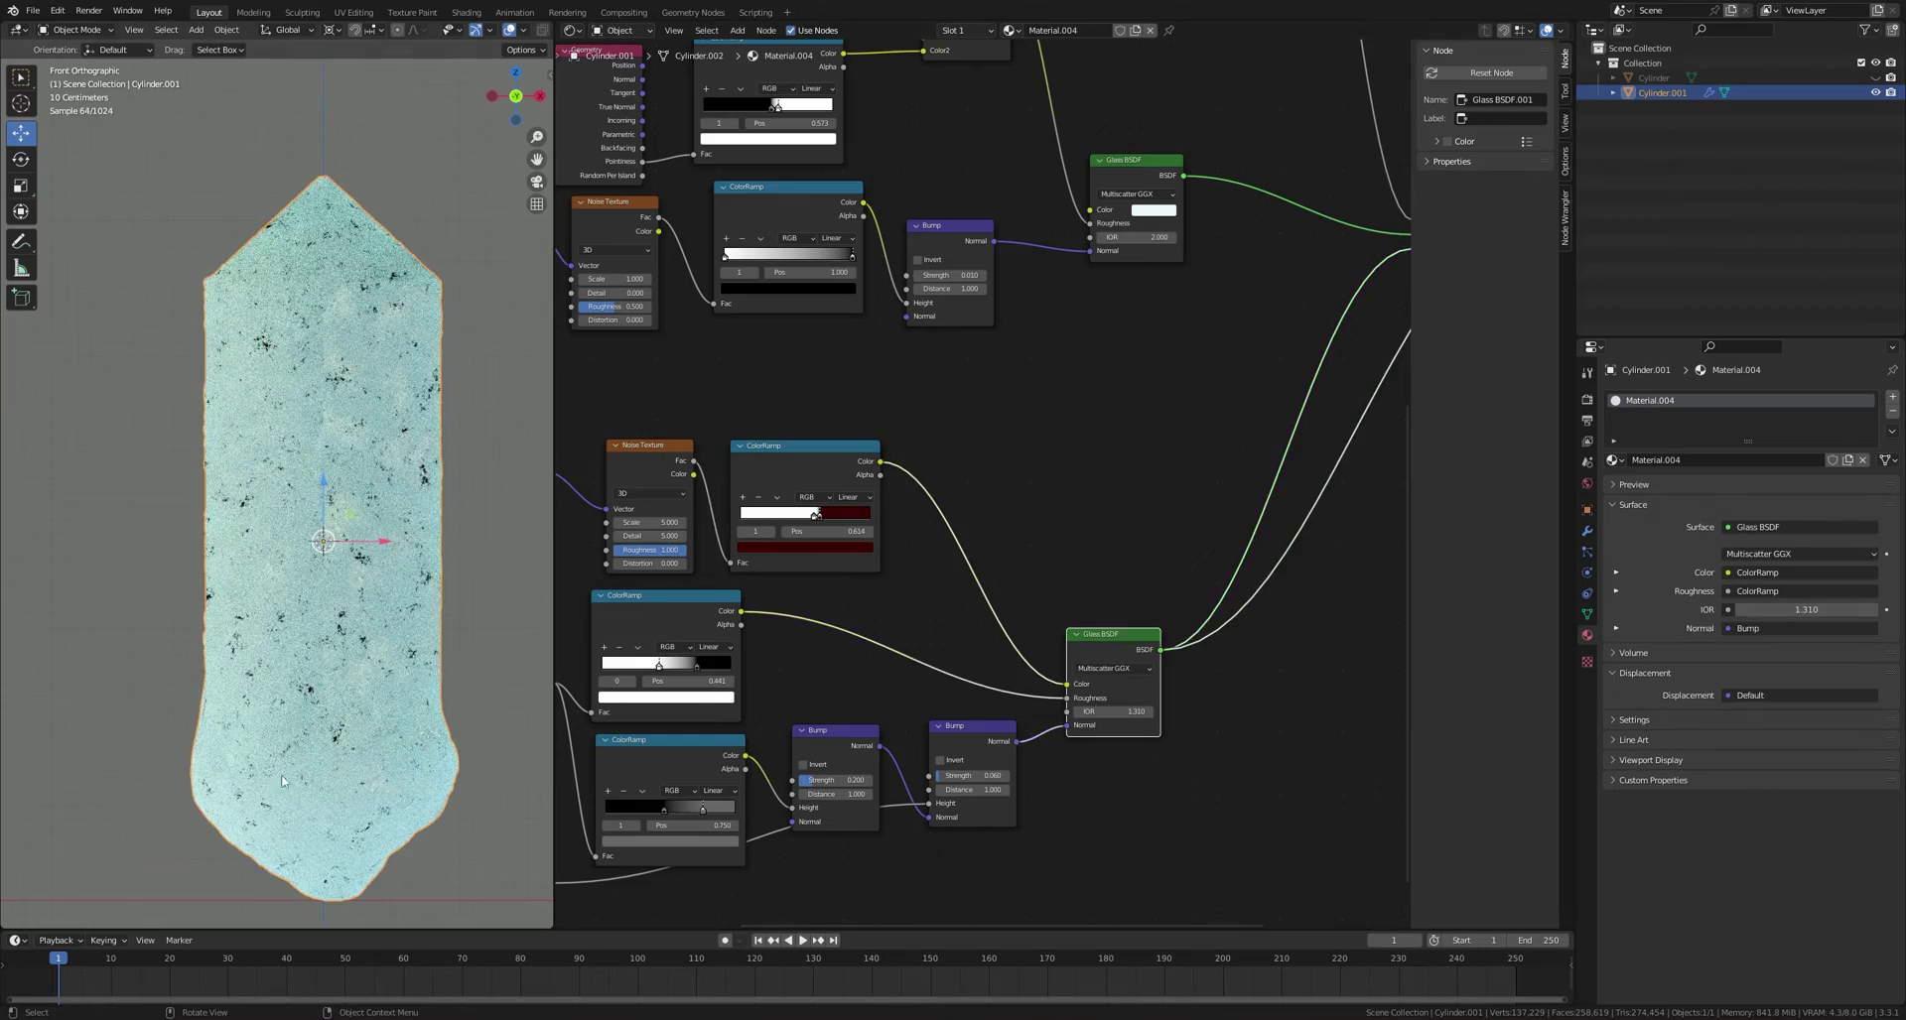
{"action": "scroll", "coordinate": [1109, 620], "scroll_direction": "down", "scroll_amount": 6}
{"action": "middle_click_drag", "start_coordinate": [1311, 315], "coordinate": [1123, 400]}
{"action": "left_click", "coordinate": [1123, 400], "text": "ctrl+shift"}
{"action": "key", "text": "ctrl+s"}
Step: Move the noise and gradient node group that drives the Mix Shader factor away from the Mix Shader
{"action": "scroll", "coordinate": [223, 844], "scroll_direction": "up", "scroll_amount": 1}
{"action": "scroll", "coordinate": [1116, 695], "scroll_direction": "down", "scroll_amount": 6}
{"action": "middle_click_drag", "start_coordinate": [1110, 706], "coordinate": [1156, 738]}
{"action": "left_click_drag", "start_coordinate": [1112, 194], "coordinate": [809, 383]}
{"action": "left_click_drag", "start_coordinate": [943, 293], "coordinate": [824, 276]}
{"action": "left_click", "coordinate": [724, 474]}
Step: Check the crystal against the environment and switch the Shader Editor area to a 3D Viewport
{"action": "middle_click_drag", "start_coordinate": [723, 474], "coordinate": [718, 434]}
{"action": "scroll", "coordinate": [454, 504], "scroll_direction": "down", "scroll_amount": 2}
{"action": "middle_click_drag", "start_coordinate": [377, 464], "coordinate": [342, 517]}
{"action": "scroll", "coordinate": [341, 518], "scroll_direction": "up", "scroll_amount": 2}
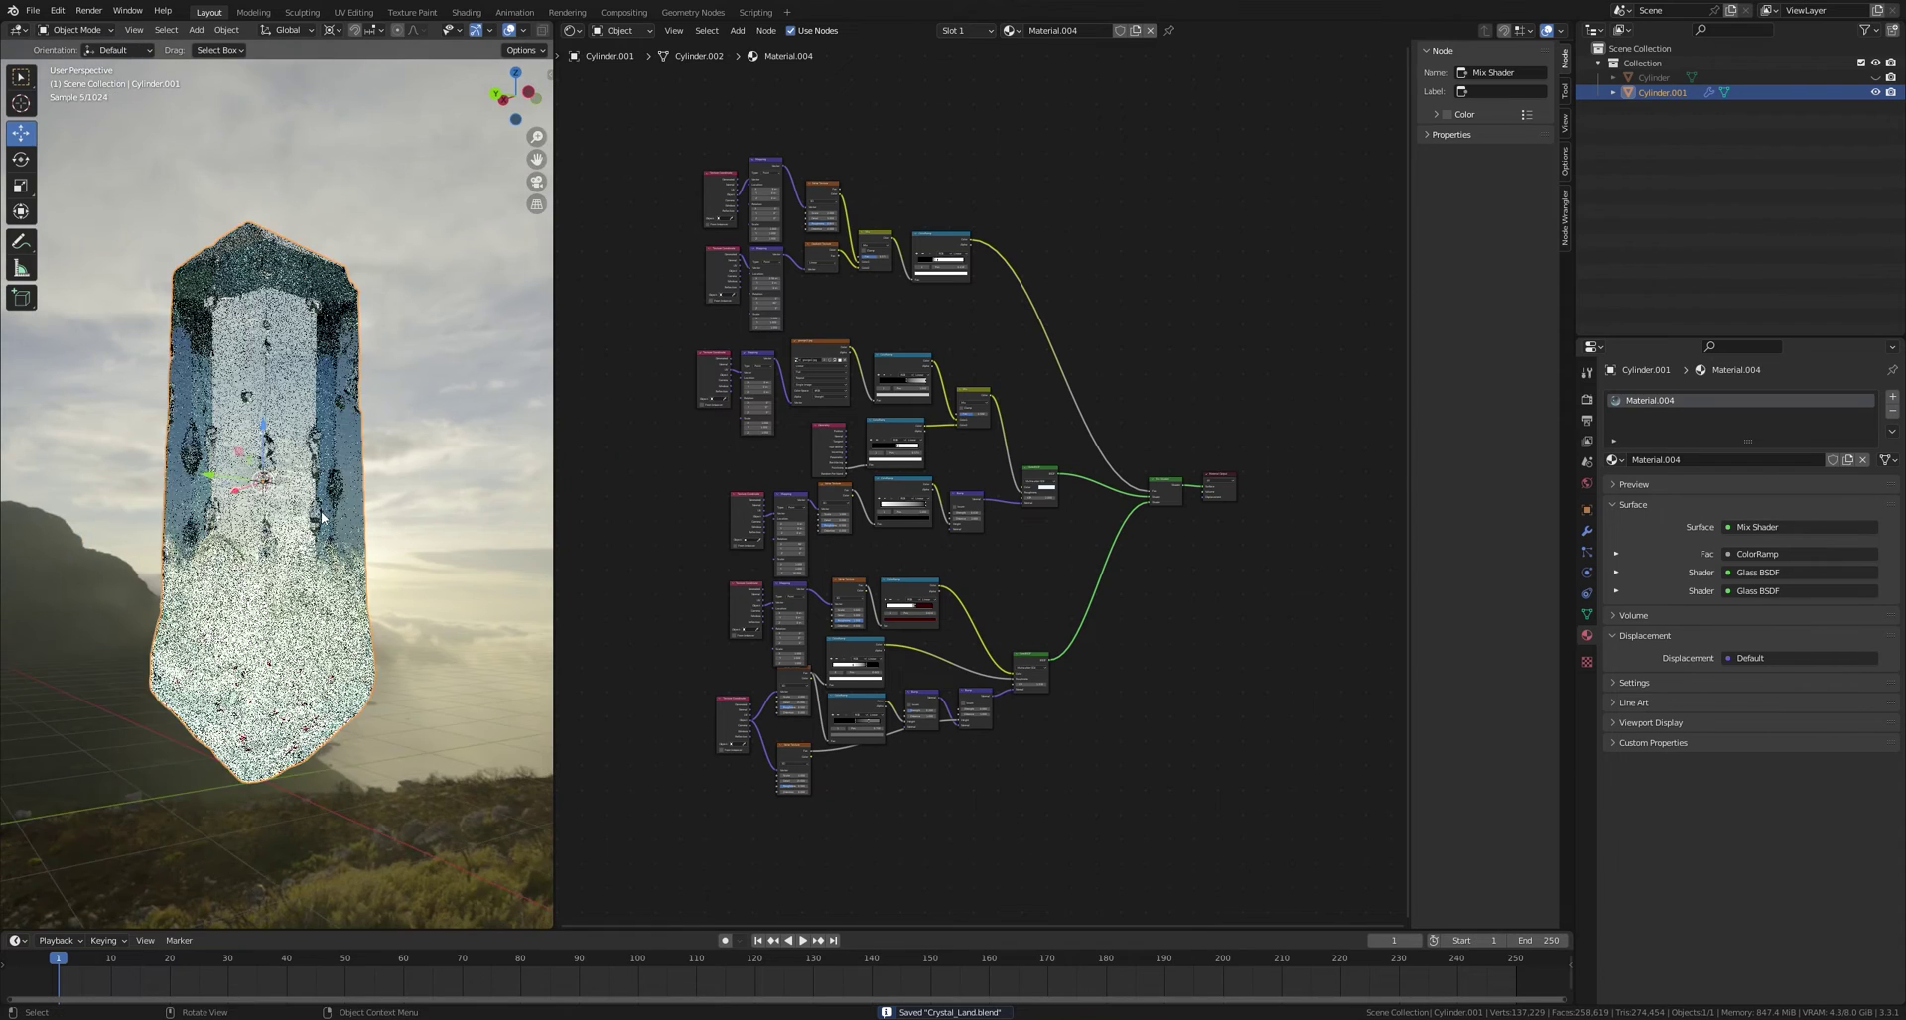
{"action": "middle_click_drag", "start_coordinate": [542, 401], "coordinate": [433, 461]}
{"action": "left_click", "coordinate": [573, 30]}
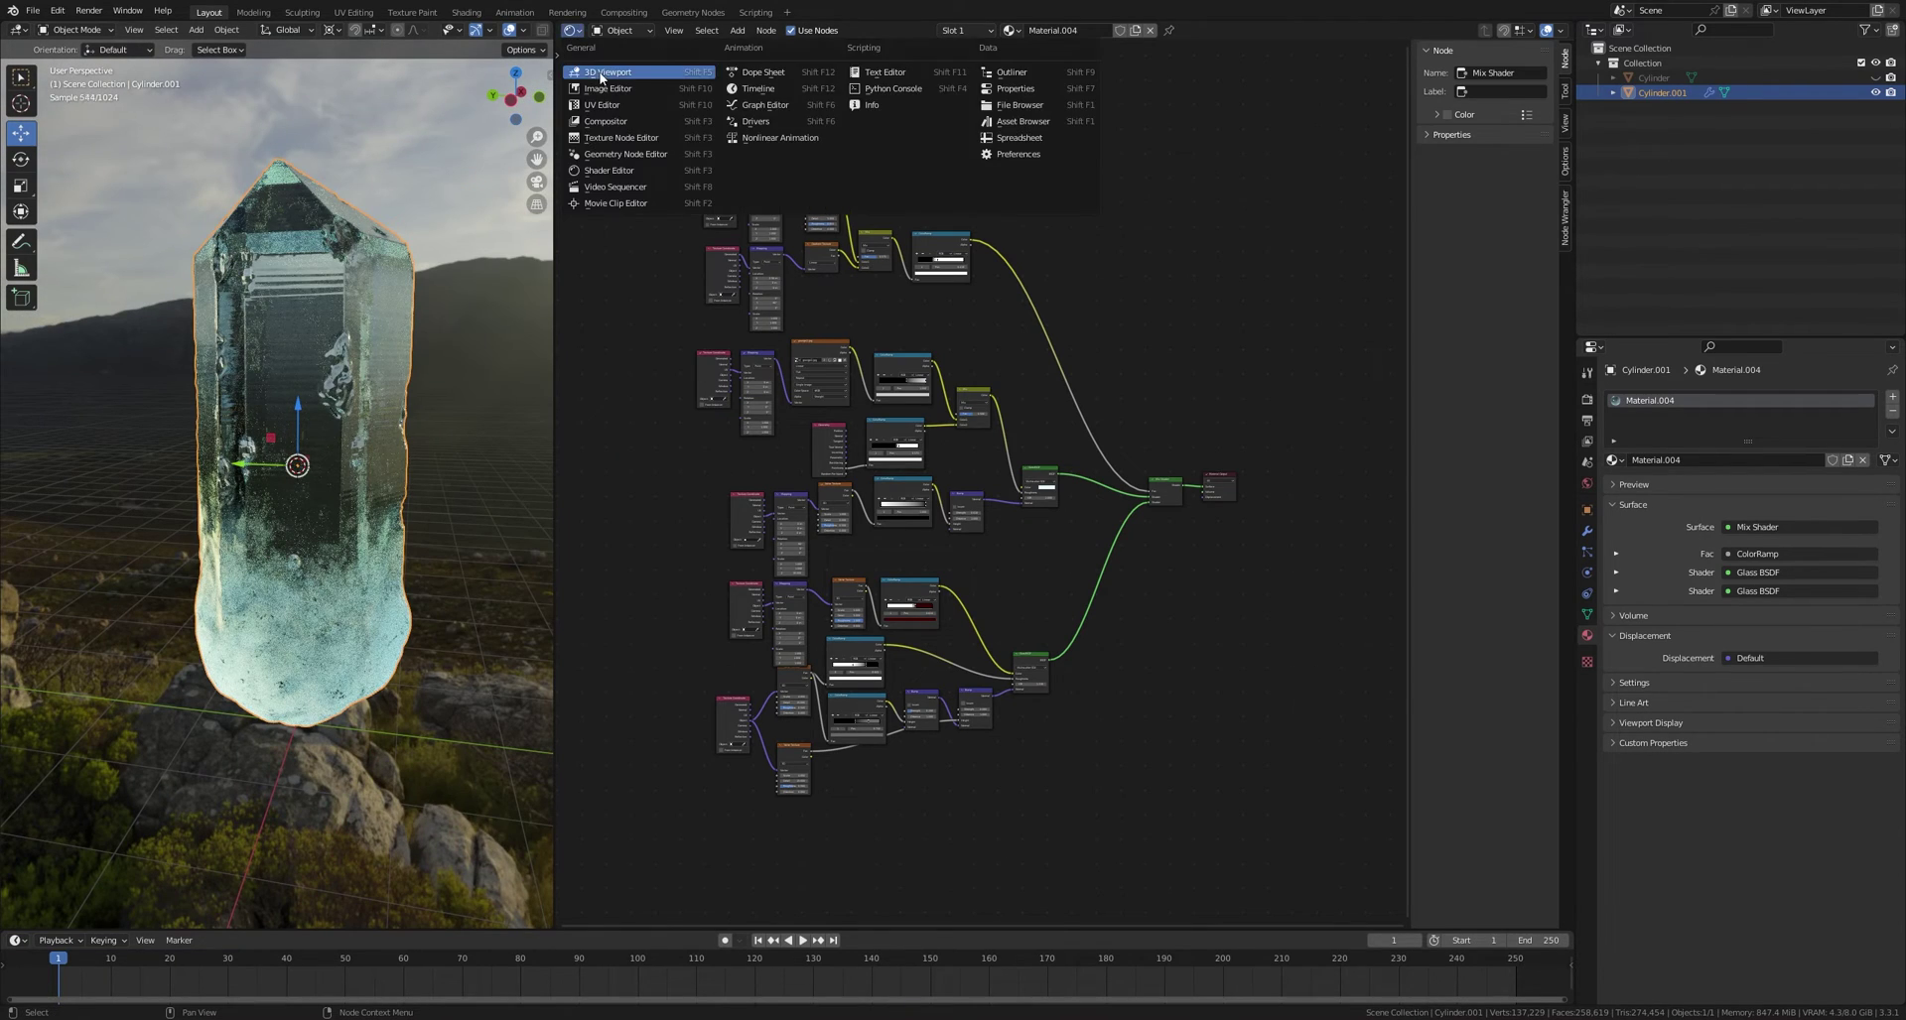
{"action": "left_click", "coordinate": [608, 75]}
{"action": "middle_click_drag", "start_coordinate": [427, 519], "coordinate": [360, 499]}
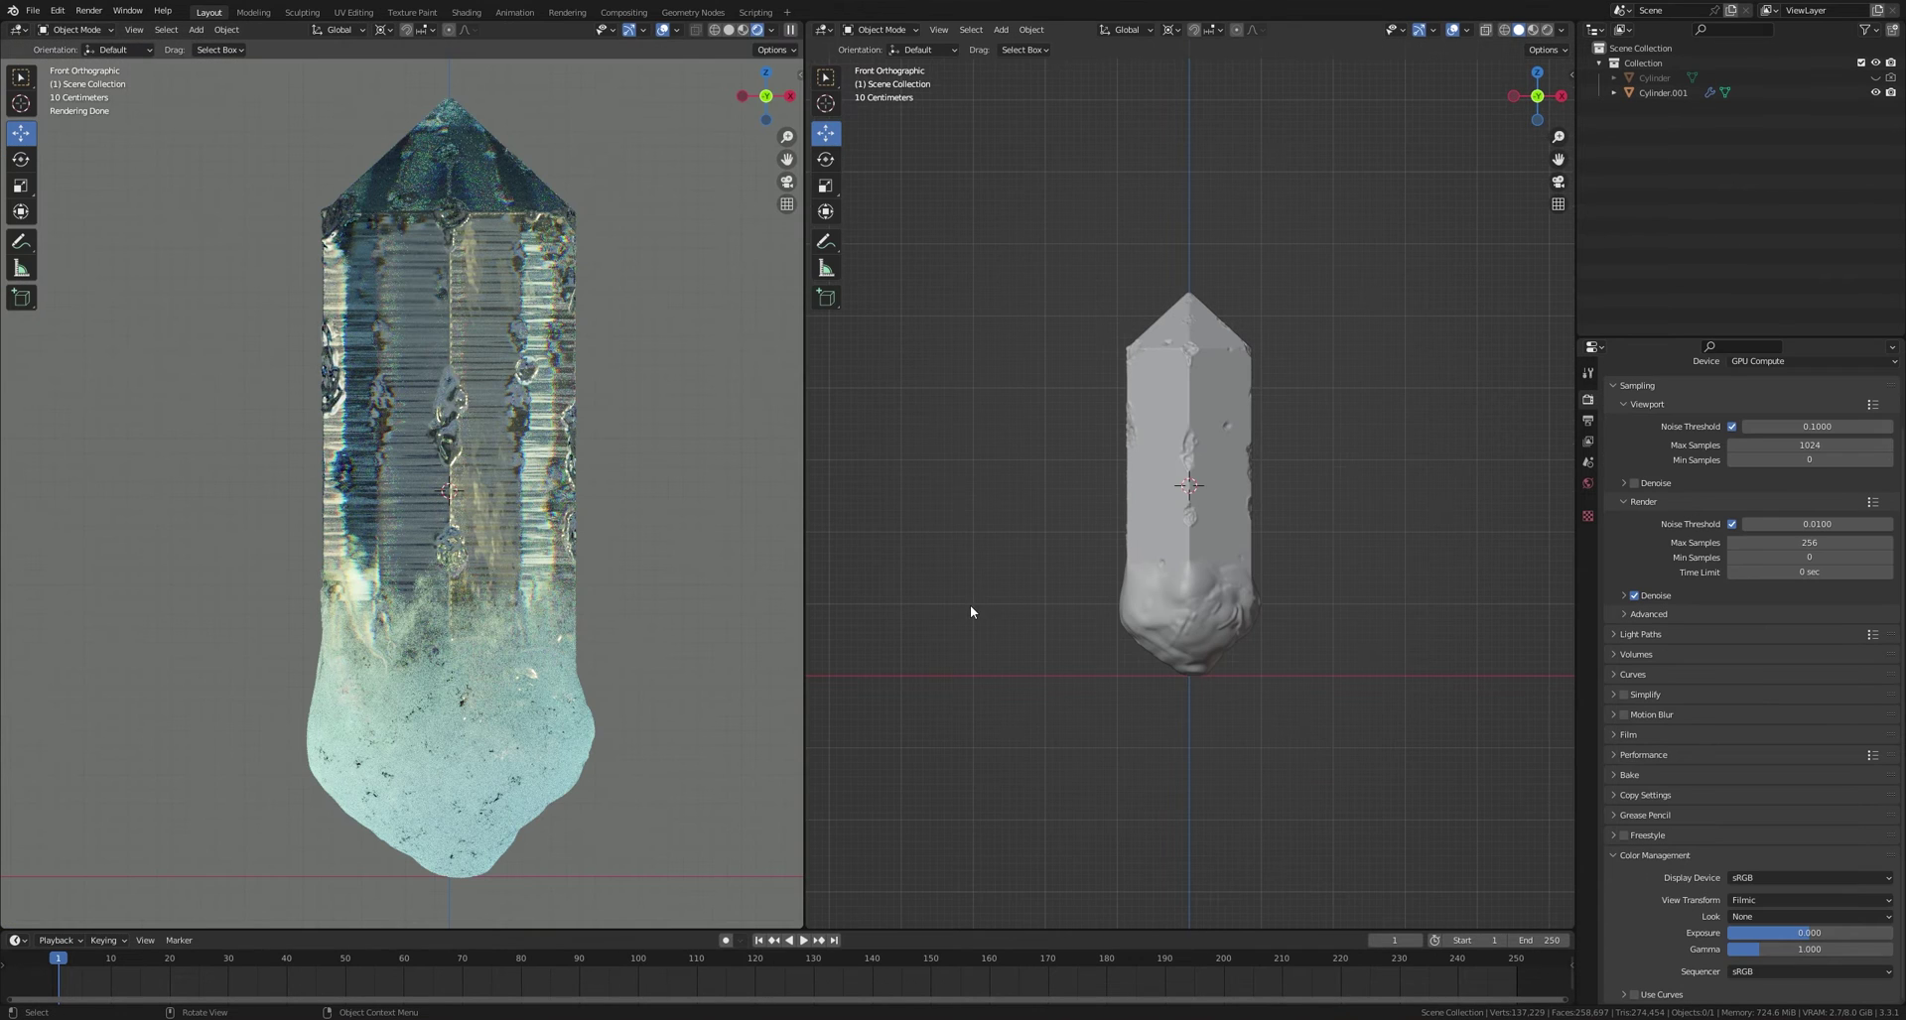
Step: Add a cylinder mesh with 6 vertices at the centre of the crystal
{"action": "key", "text": "shift+a"}
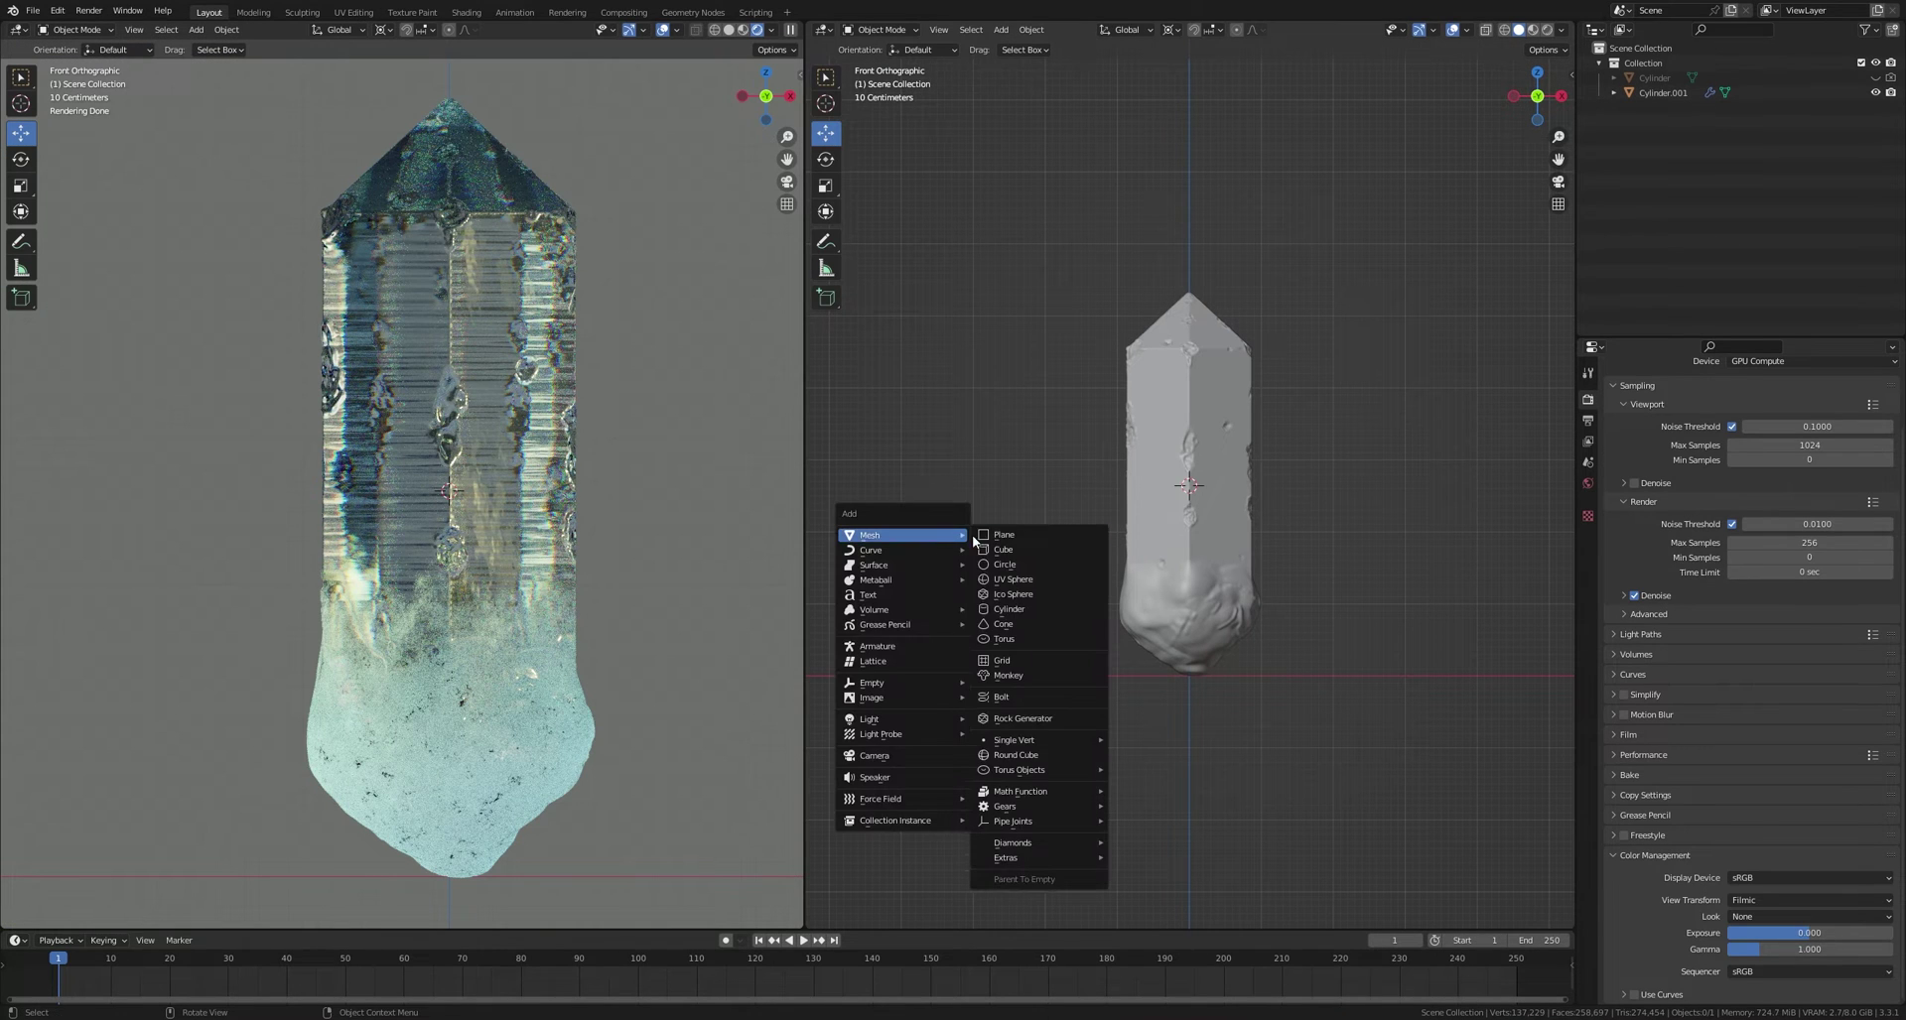
{"action": "left_click", "coordinate": [1032, 597]}
{"action": "left_click", "coordinate": [891, 916]}
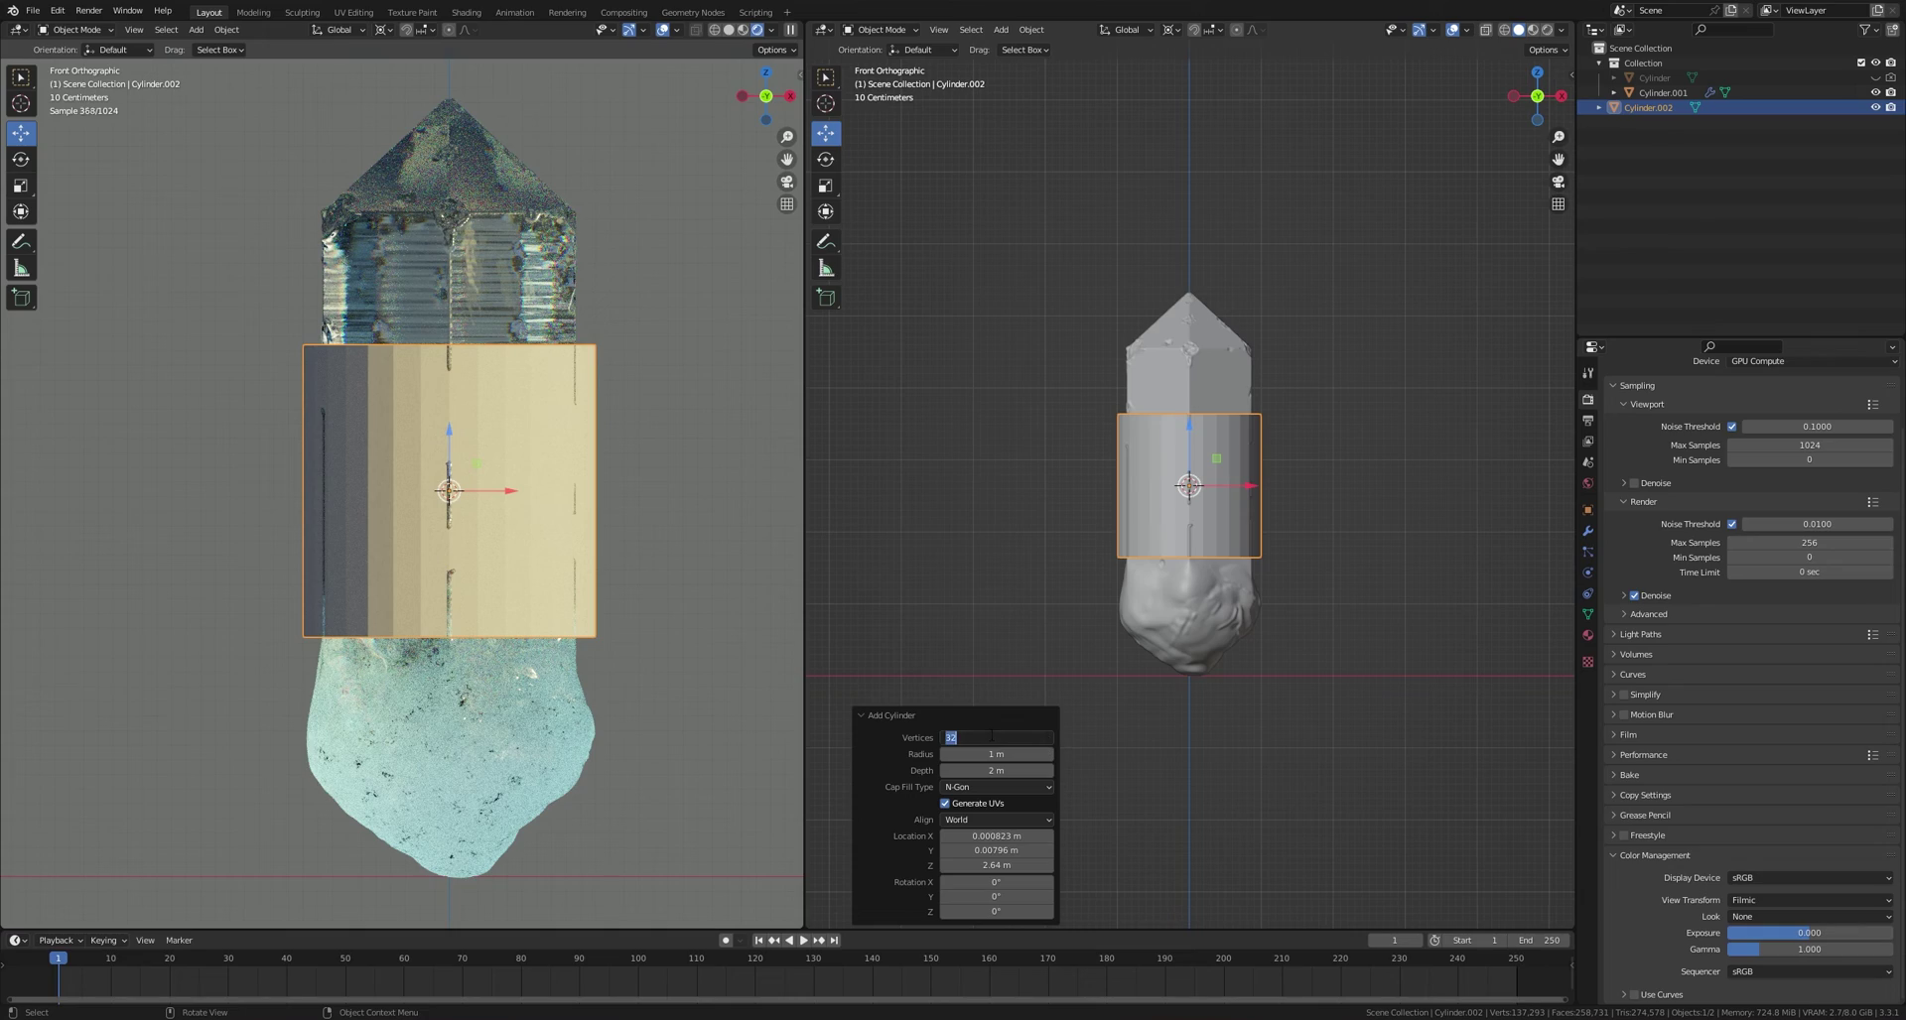
{"action": "key", "text": "Return"}
Step: Scale the new cylinder to about 0.86 and lower it about 0.18 m inside the crystal
{"action": "middle_click_drag", "start_coordinate": [1390, 536], "coordinate": [1330, 588]}
{"action": "key", "text": "s"}
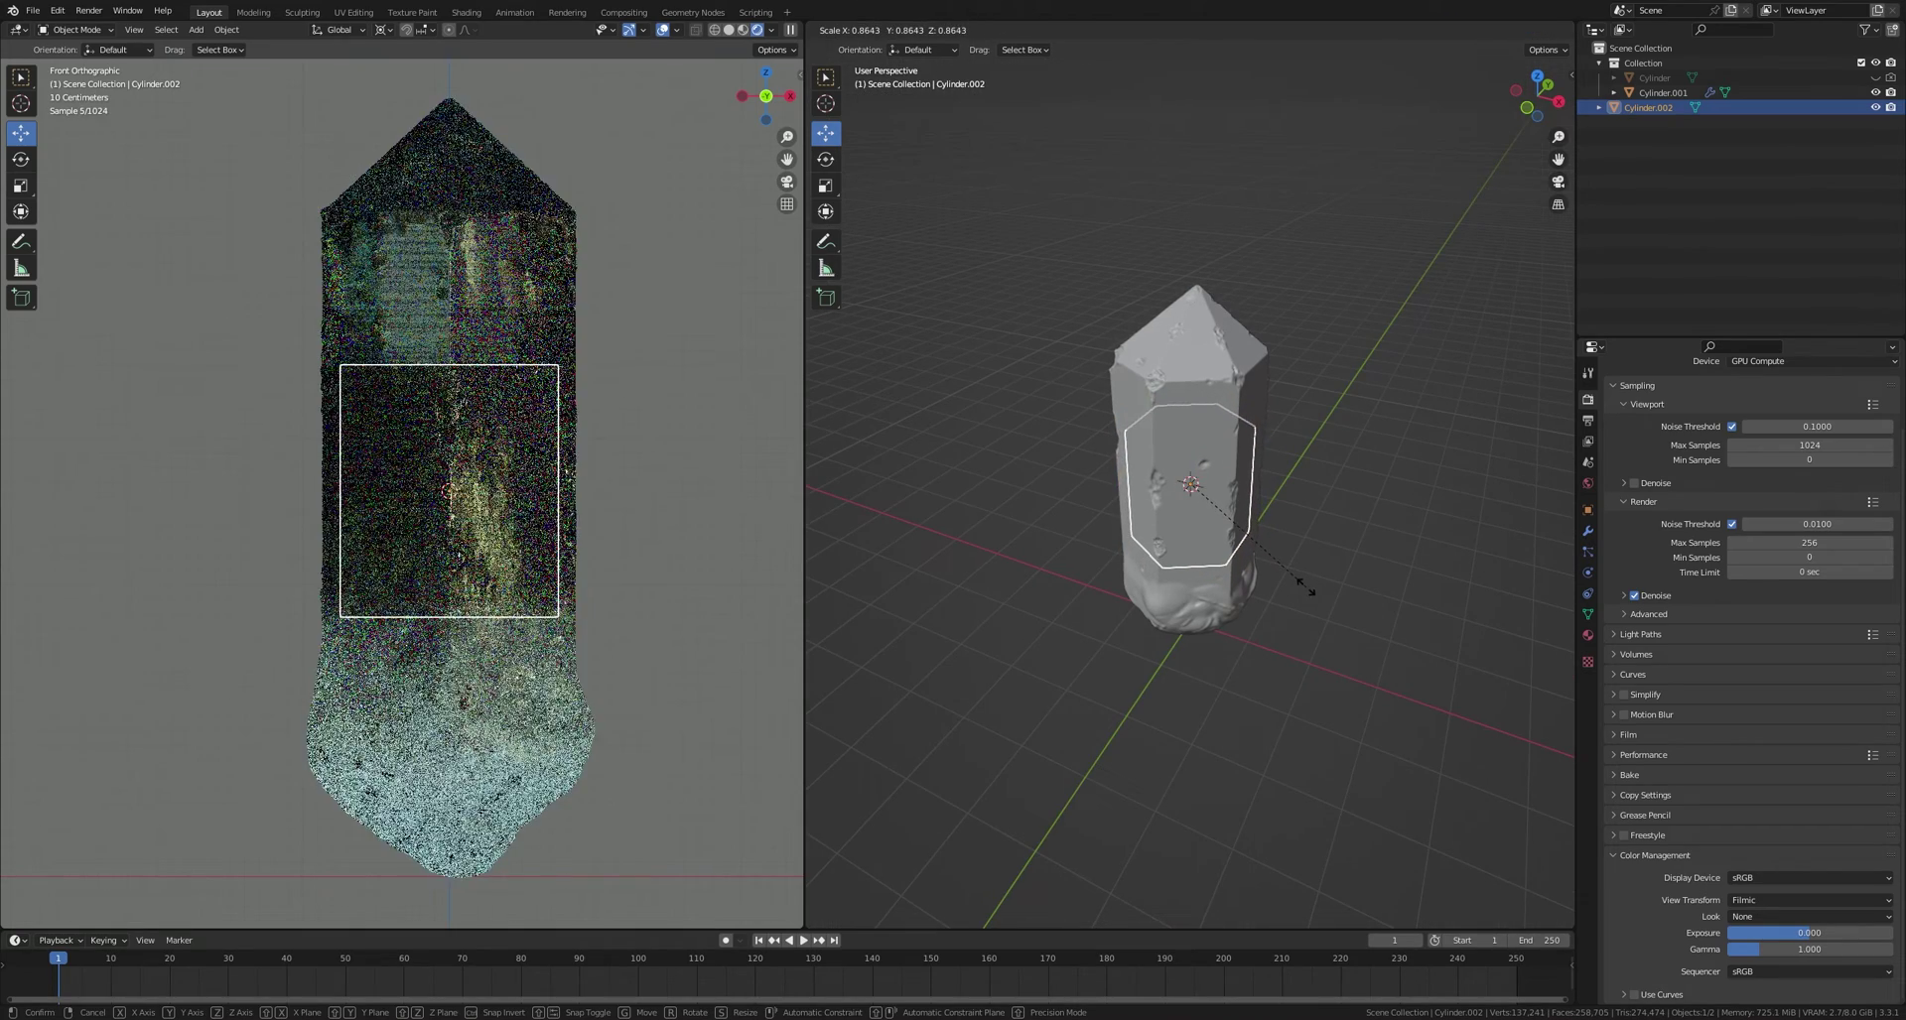
{"action": "left_click", "coordinate": [1305, 588]}
{"action": "scroll", "coordinate": [1261, 556], "scroll_direction": "up", "scroll_amount": 5}
{"action": "middle_click_drag", "start_coordinate": [1261, 556], "coordinate": [1271, 528]}
{"action": "left_click_drag", "start_coordinate": [1189, 432], "coordinate": [1189, 461]}
Step: Hide the outer crystal, then extrude the cylinder's top face up about 0.55 m and merge it at center into a point
{"action": "left_click", "coordinate": [1874, 93]}
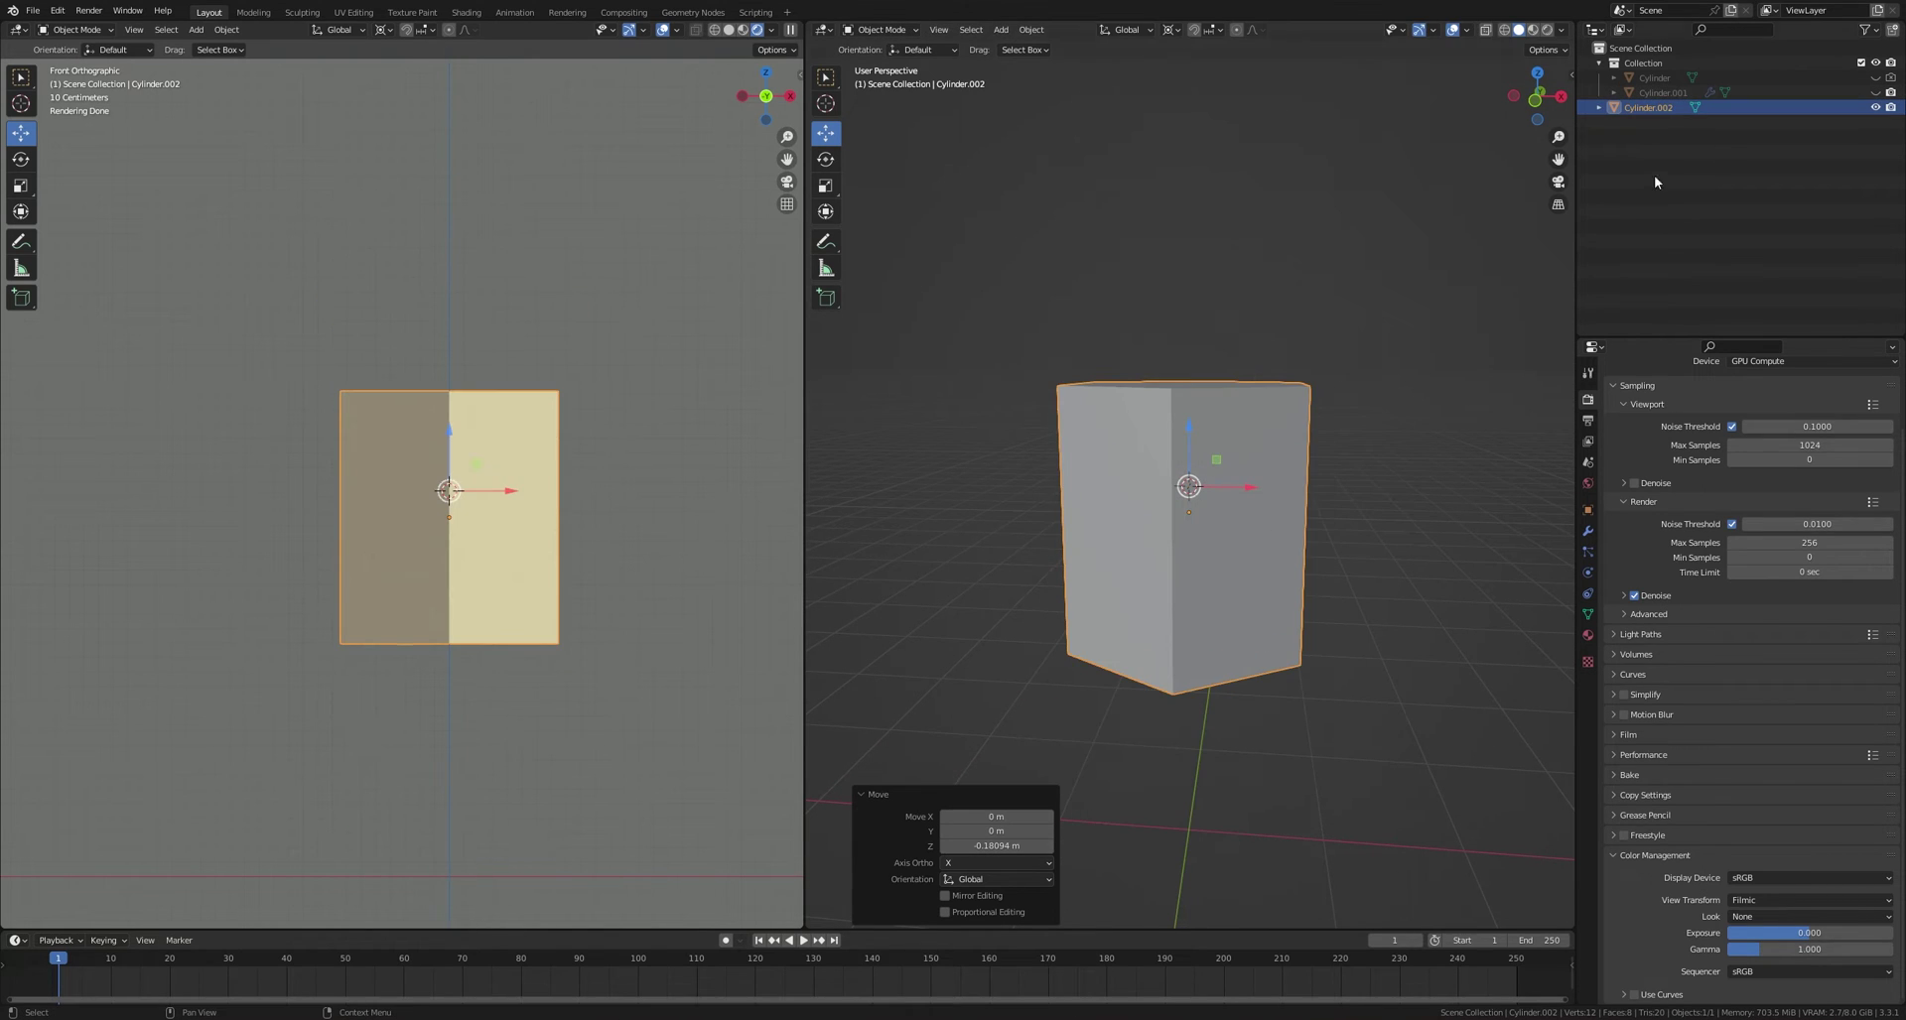
{"action": "middle_click_drag", "start_coordinate": [1318, 340], "coordinate": [1296, 360]}
{"action": "middle_click_drag", "start_coordinate": [1219, 443], "coordinate": [1206, 473]}
{"action": "key", "text": "Tab"}
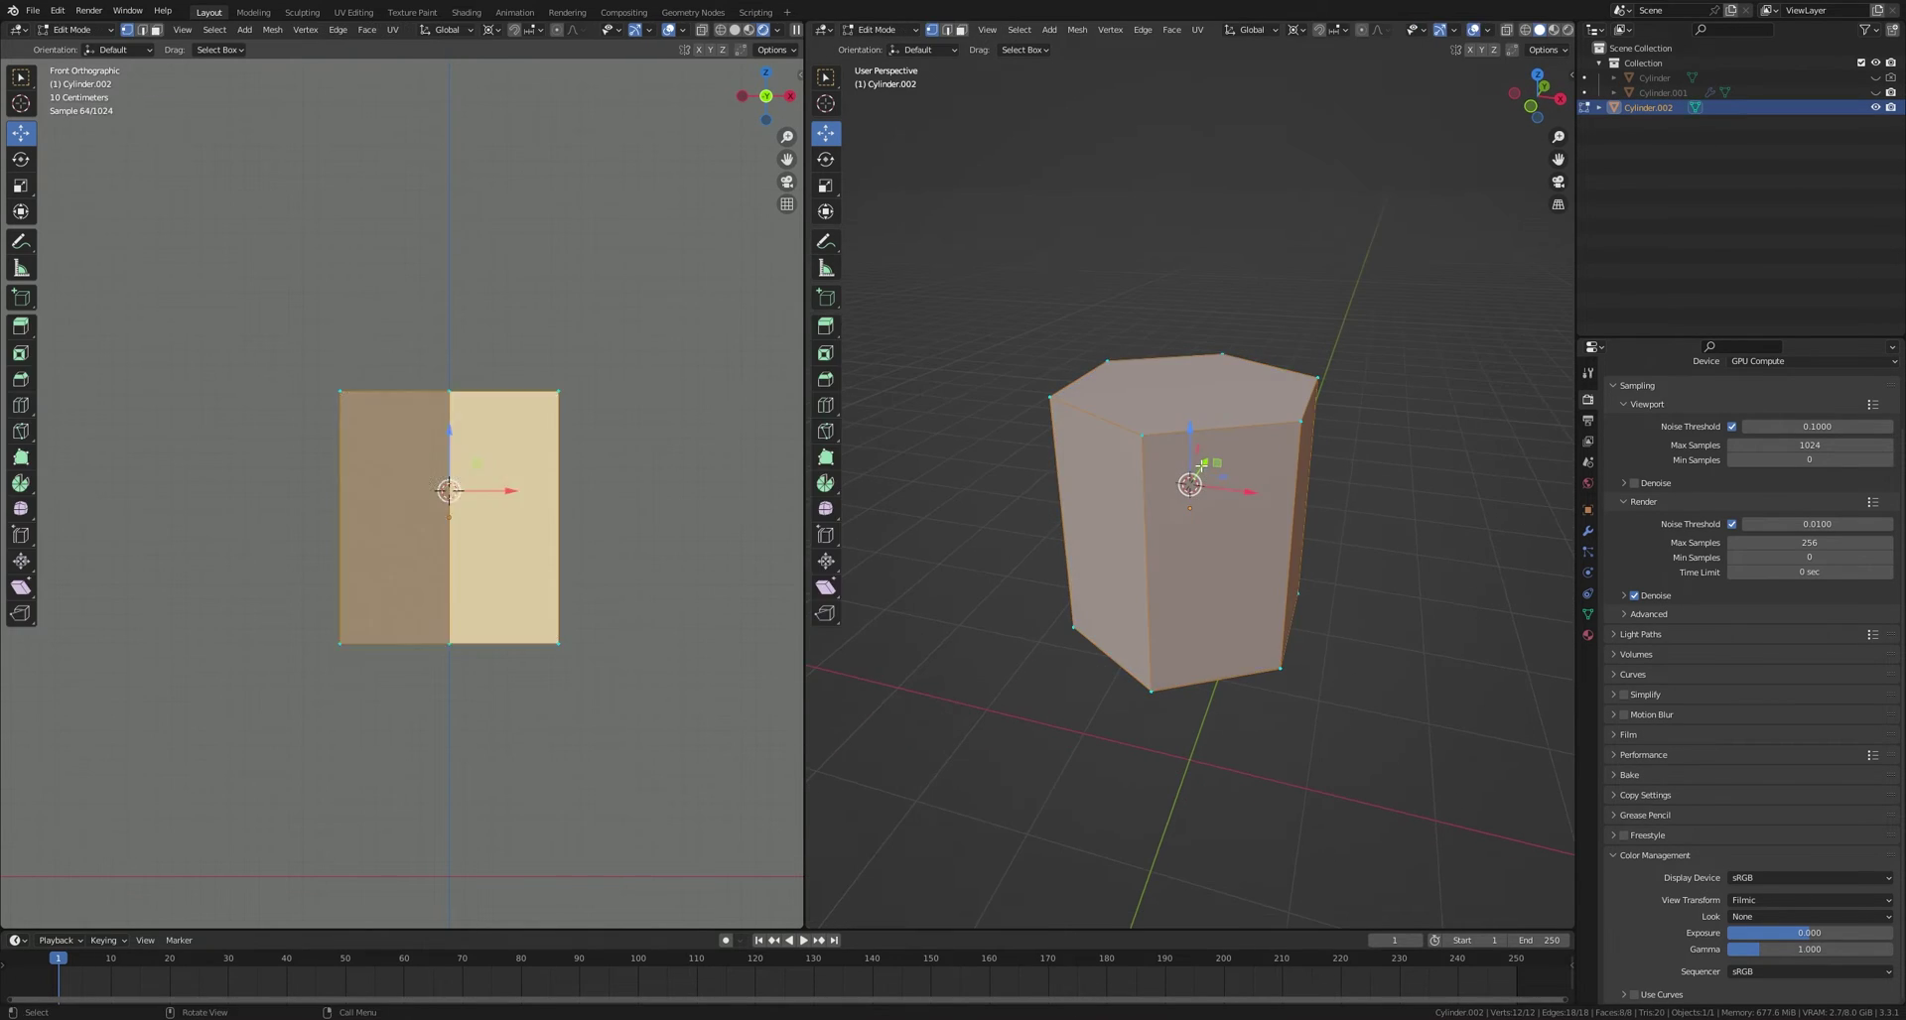
{"action": "key", "text": "3"}
{"action": "left_click", "coordinate": [1188, 410]}
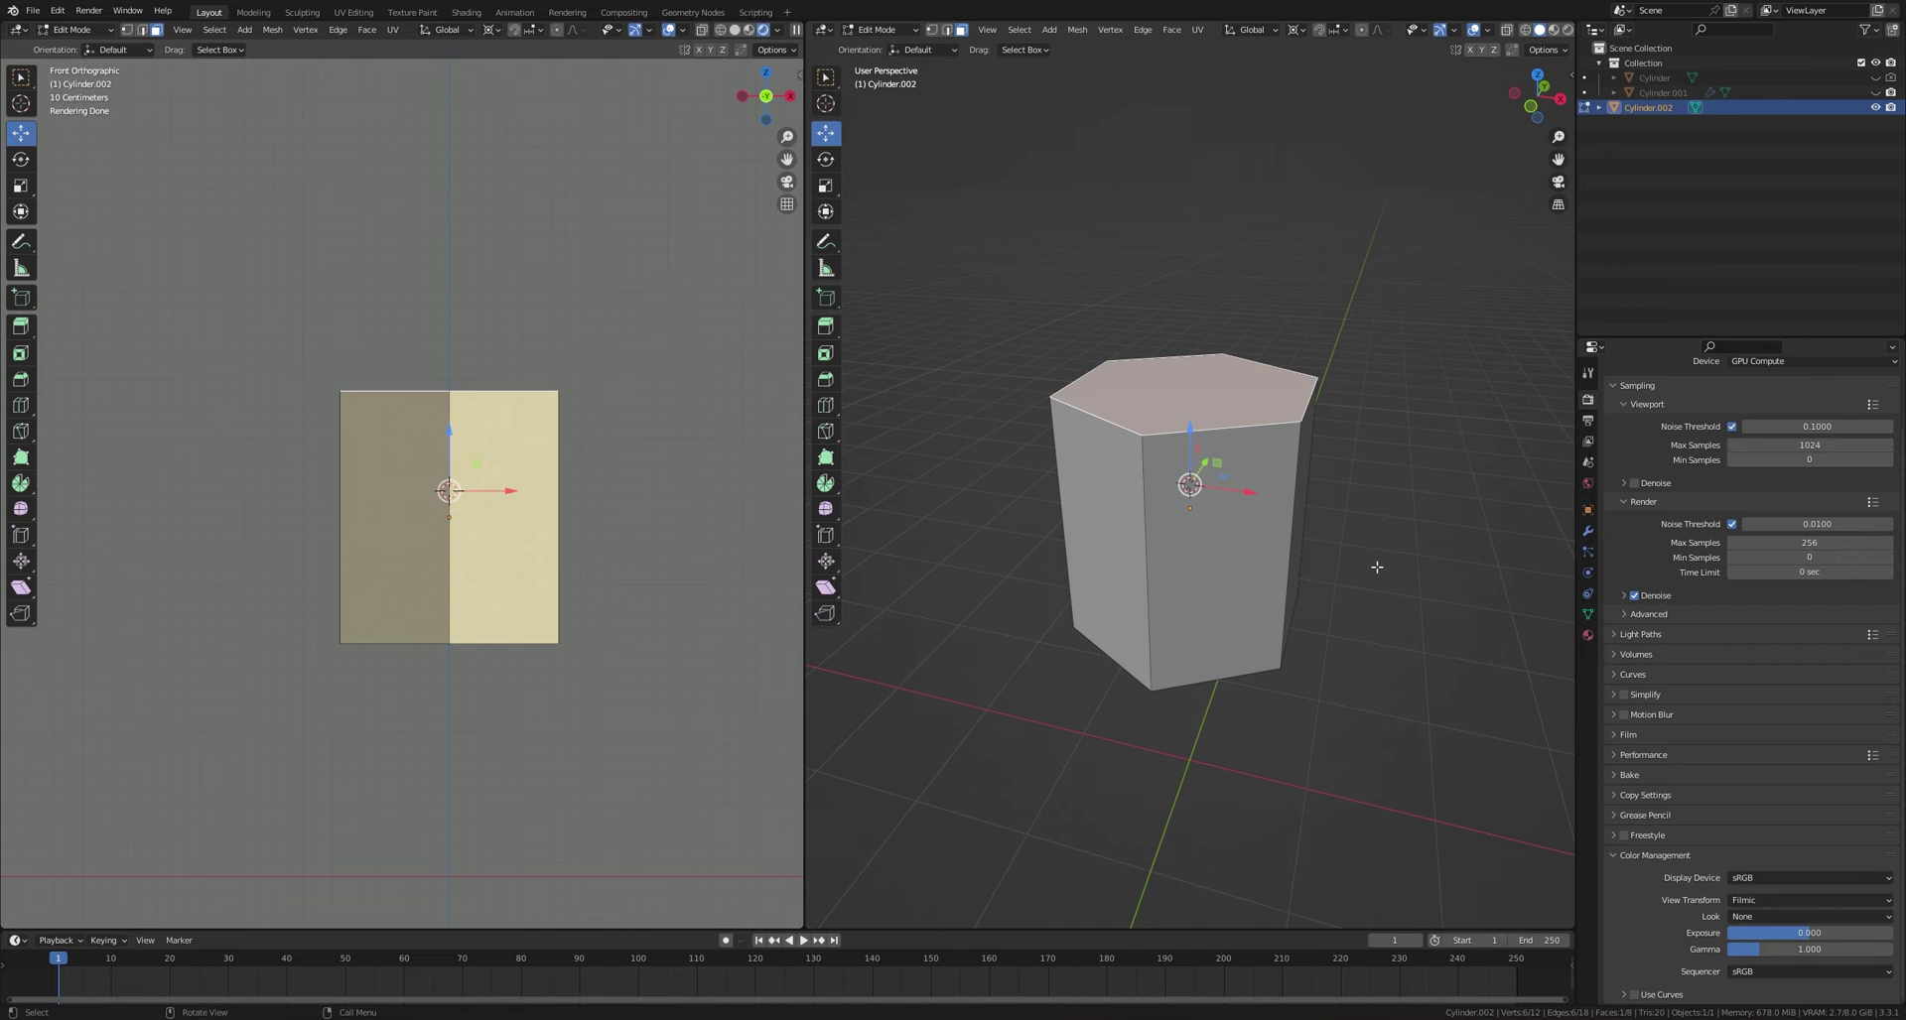
{"action": "middle_click_drag", "start_coordinate": [1379, 572], "coordinate": [1417, 541]}
{"action": "key", "text": "e"}
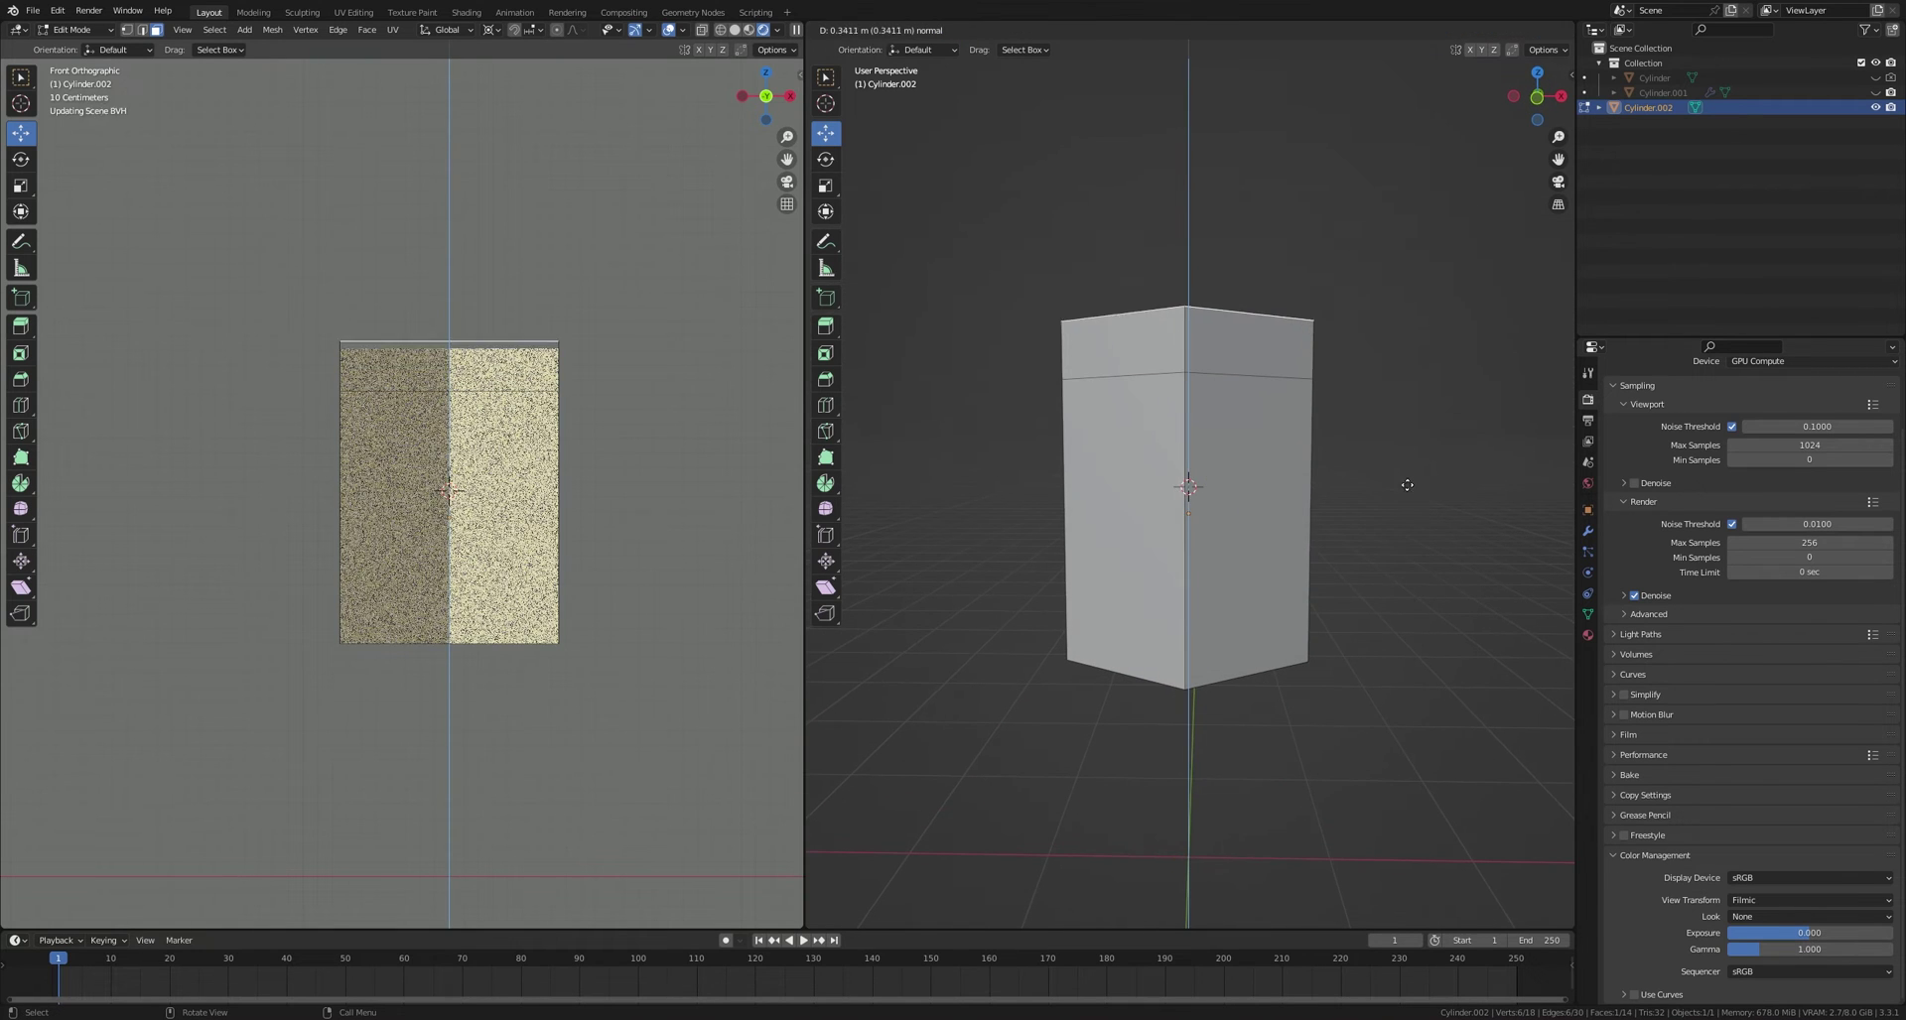
{"action": "left_click", "coordinate": [1408, 460]}
{"action": "key", "text": "m"}
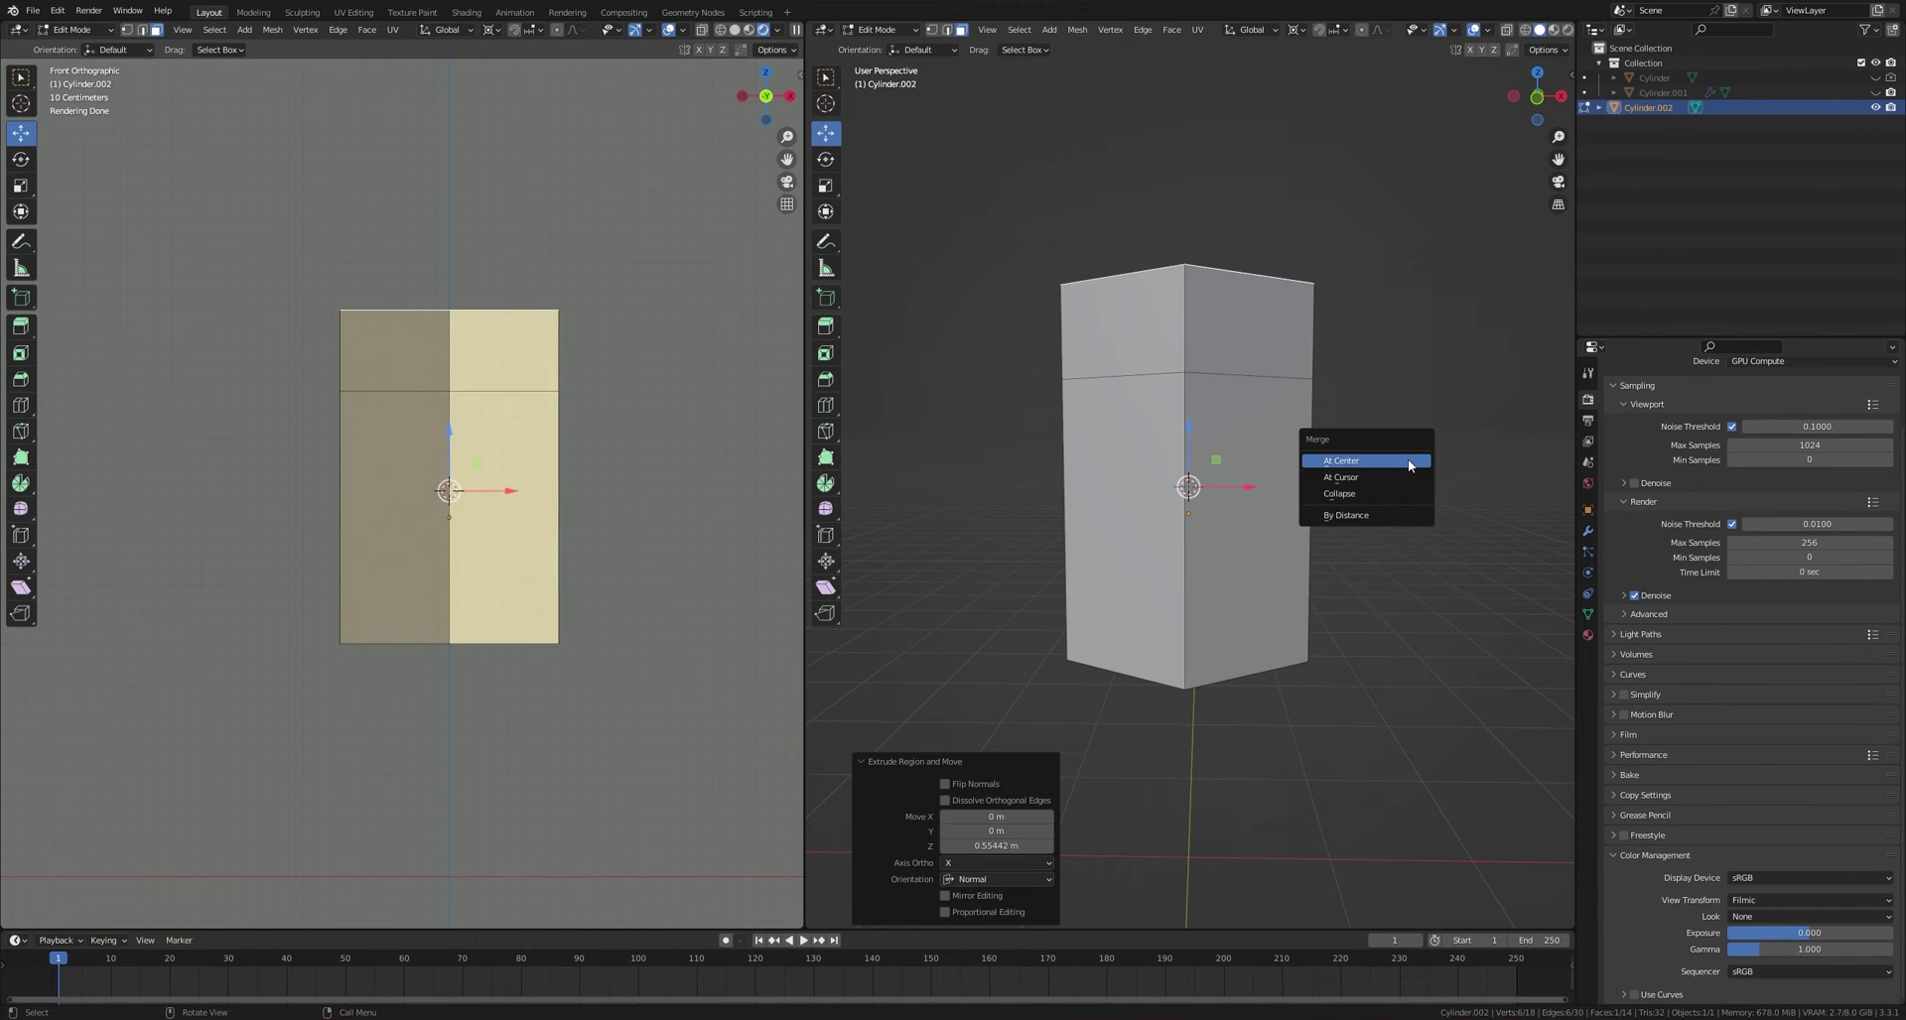
{"action": "left_click", "coordinate": [1408, 463]}
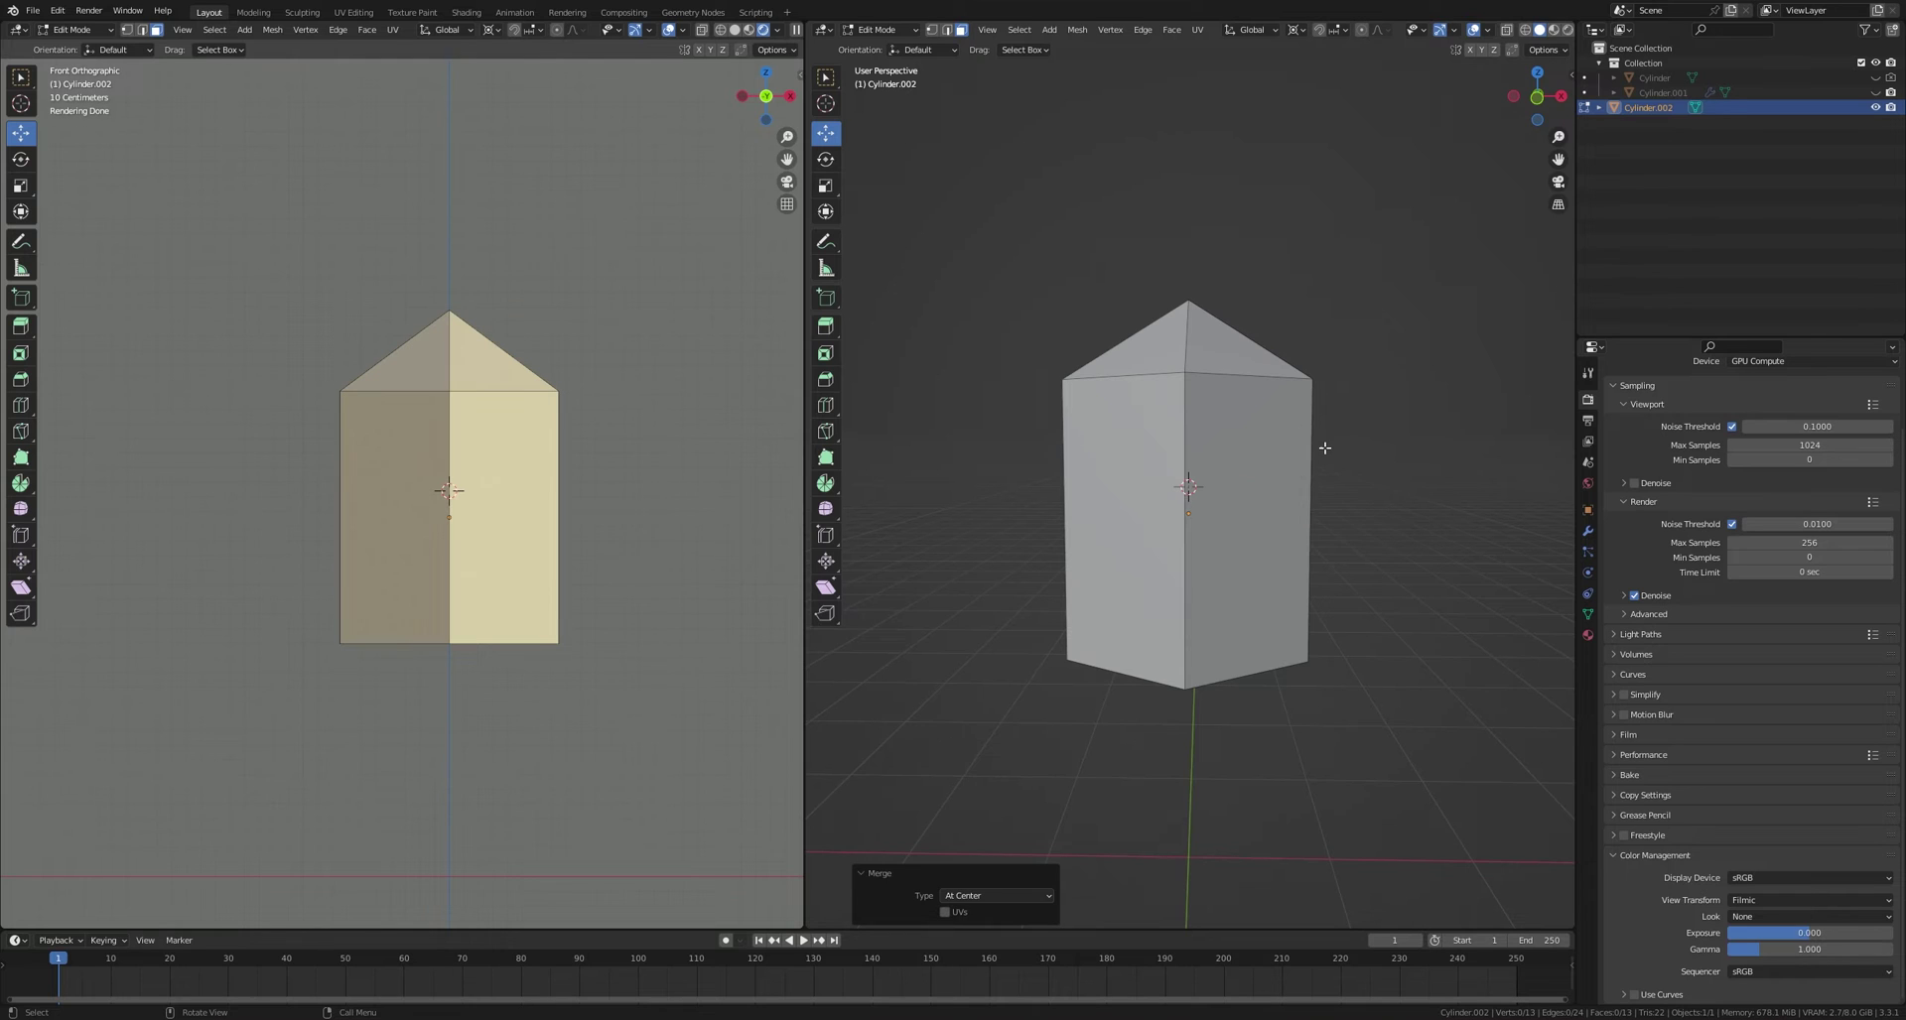
Step: Extrude the cylinder's bottom face downward and merge it at center into a point
{"action": "middle_click_drag", "start_coordinate": [1319, 449], "coordinate": [1241, 402]}
{"action": "scroll", "coordinate": [1268, 451], "scroll_direction": "down", "scroll_amount": 2}
{"action": "left_click", "coordinate": [1187, 586]}
{"action": "key", "text": "e"}
{"action": "middle_click_drag", "start_coordinate": [1188, 586], "coordinate": [1290, 526]}
{"action": "left_click", "coordinate": [1213, 667]}
{"action": "key", "text": "m"}
{"action": "left_click", "coordinate": [1216, 667]}
Step: Return to Object Mode and unhide the outer crystal around the pointed cylinder
{"action": "key", "text": "Tab"}
{"action": "left_click", "coordinate": [1268, 561]}
{"action": "left_click", "coordinate": [1205, 536]}
{"action": "key", "text": "alt+h"}
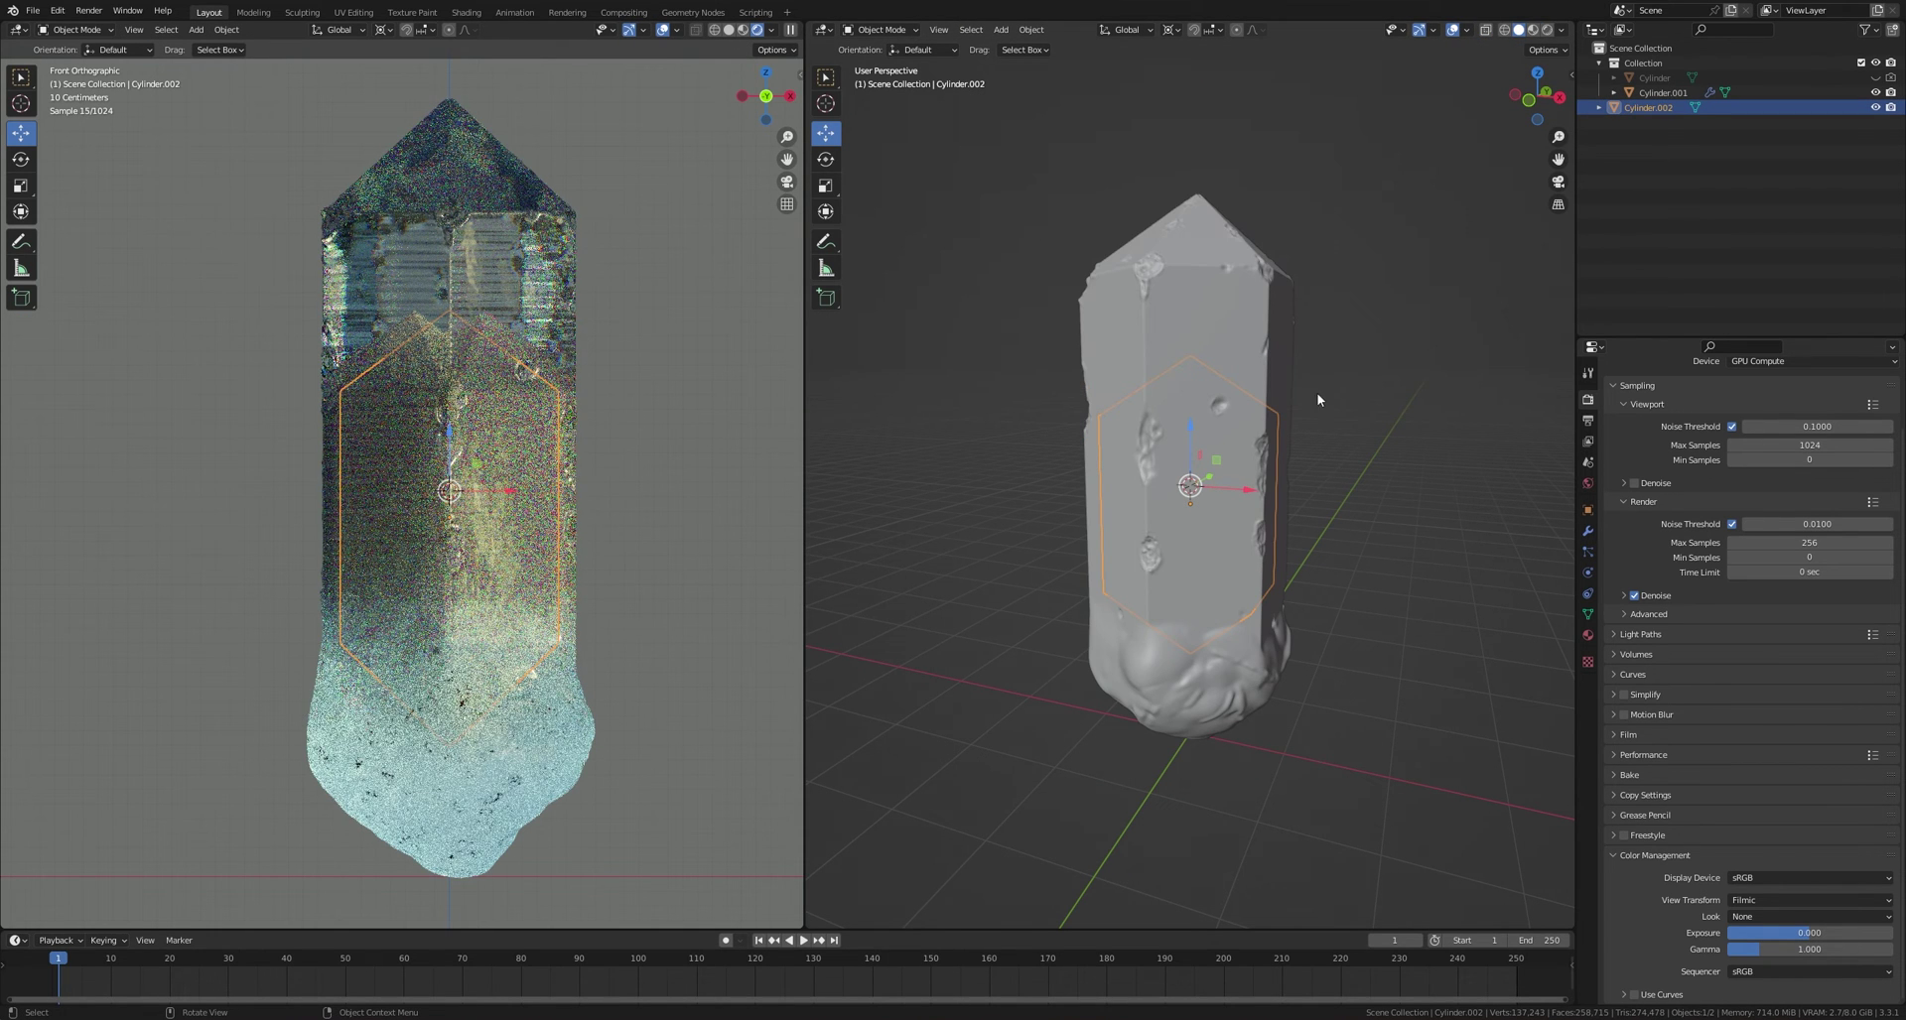
Step: Set the outer crystal's viewport display to Bounds so only its bounding box is drawn
{"action": "left_click", "coordinate": [1181, 310]}
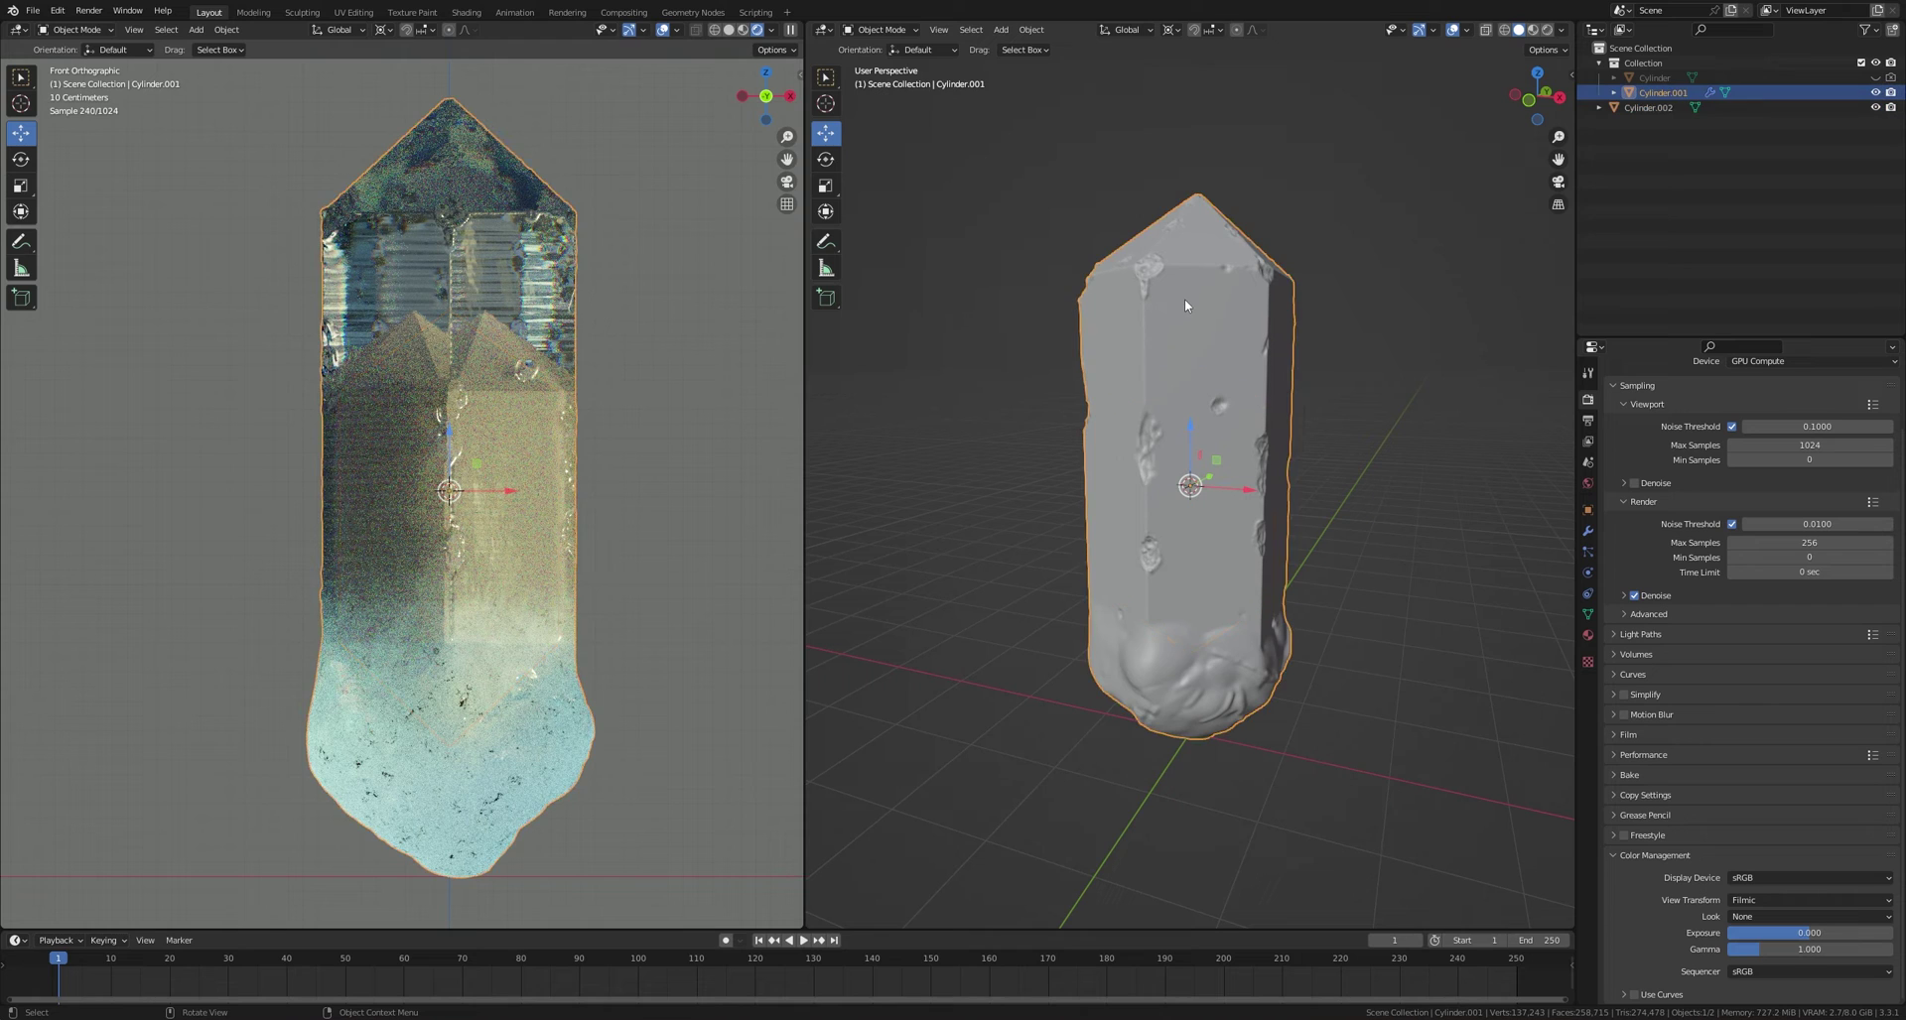
{"action": "left_click", "coordinate": [1587, 510]}
{"action": "left_click", "coordinate": [1647, 772]}
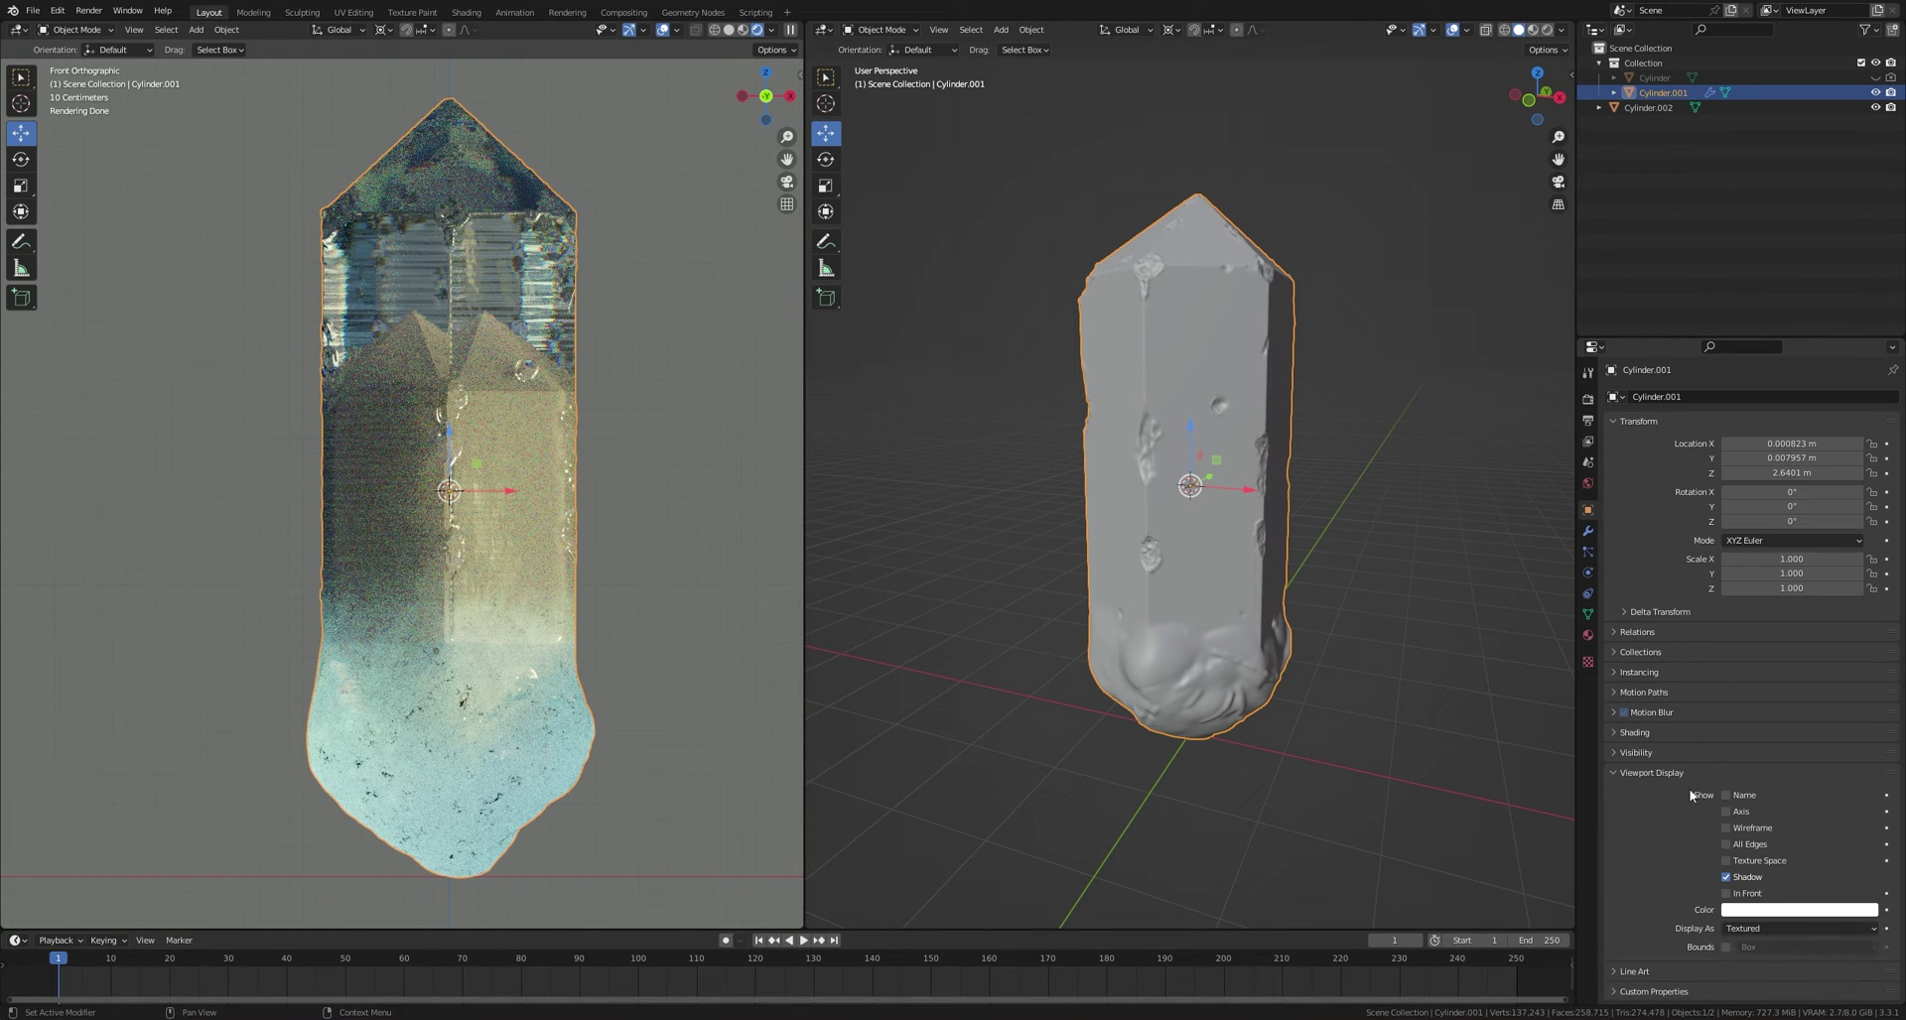
{"action": "left_click", "coordinate": [1752, 929]}
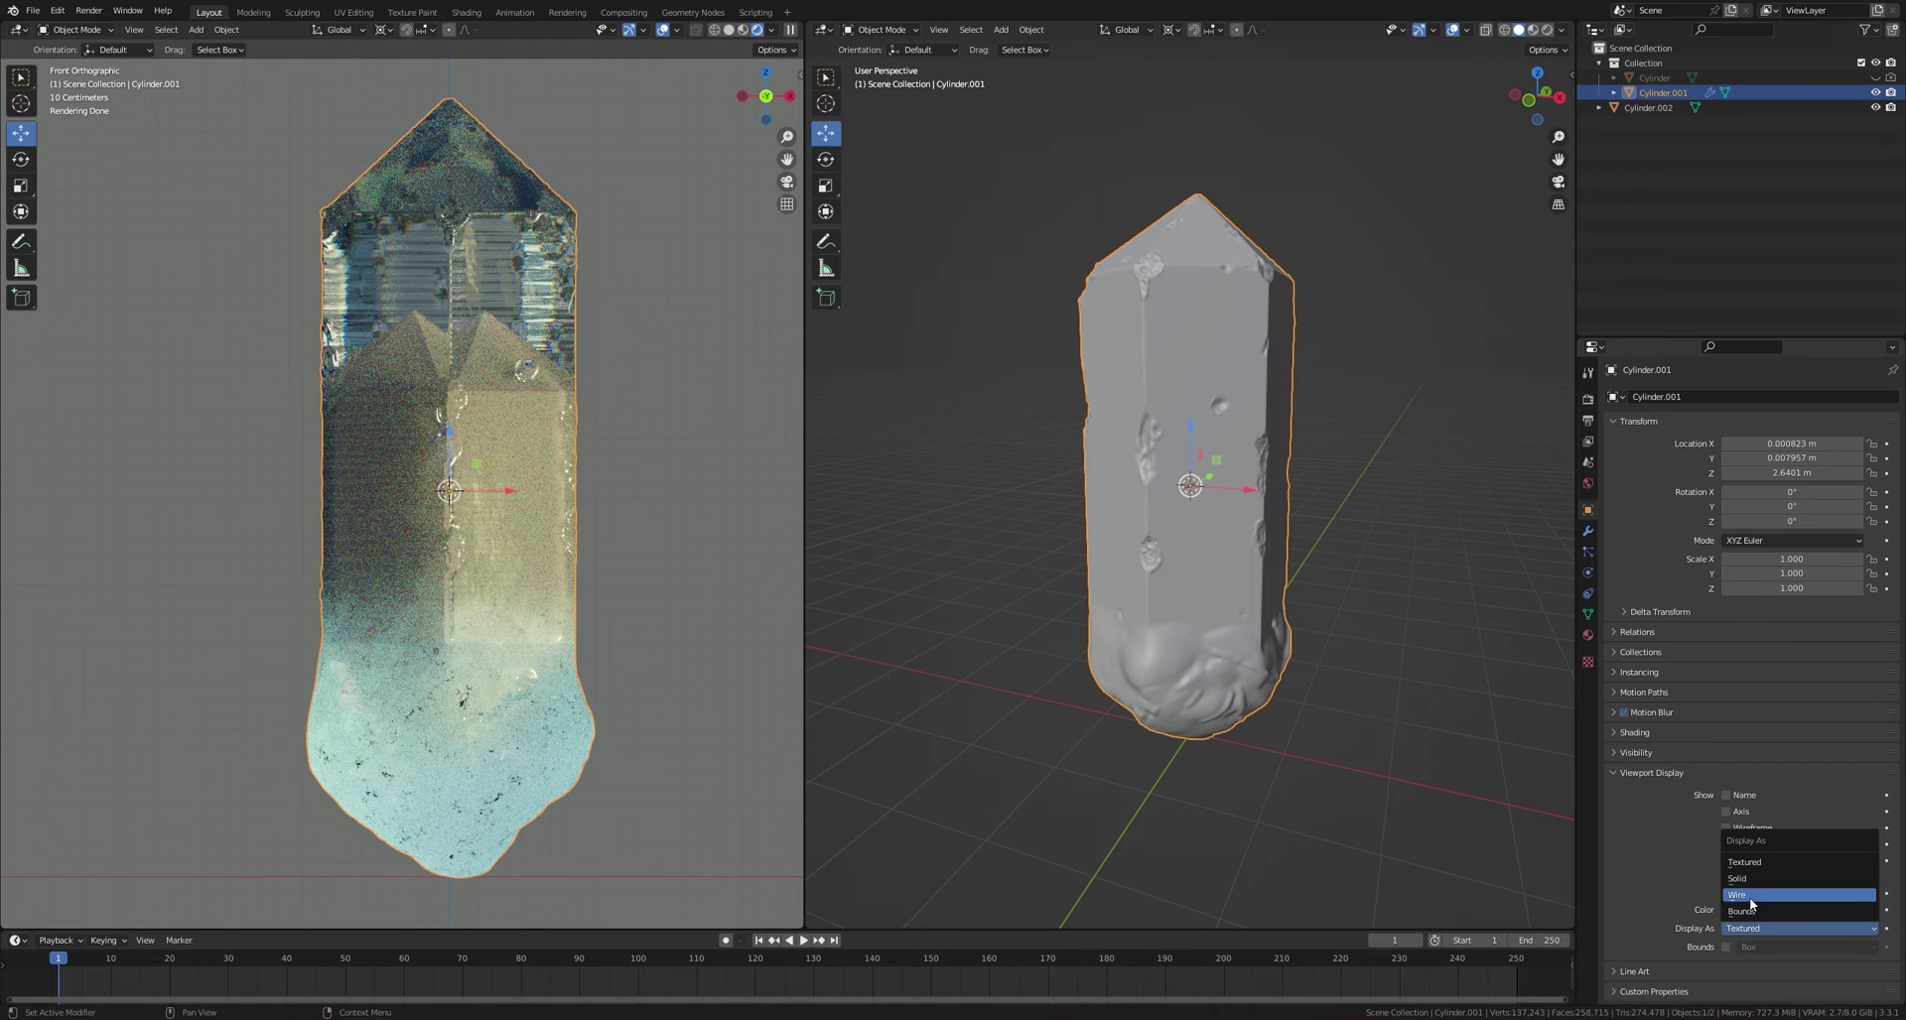
{"action": "left_click", "coordinate": [1751, 909]}
Step: Select the inner pointed crystal and create a new material for it in the Shader Editor
{"action": "left_click", "coordinate": [1164, 508]}
{"action": "middle_click_drag", "start_coordinate": [1190, 484], "coordinate": [1215, 455]}
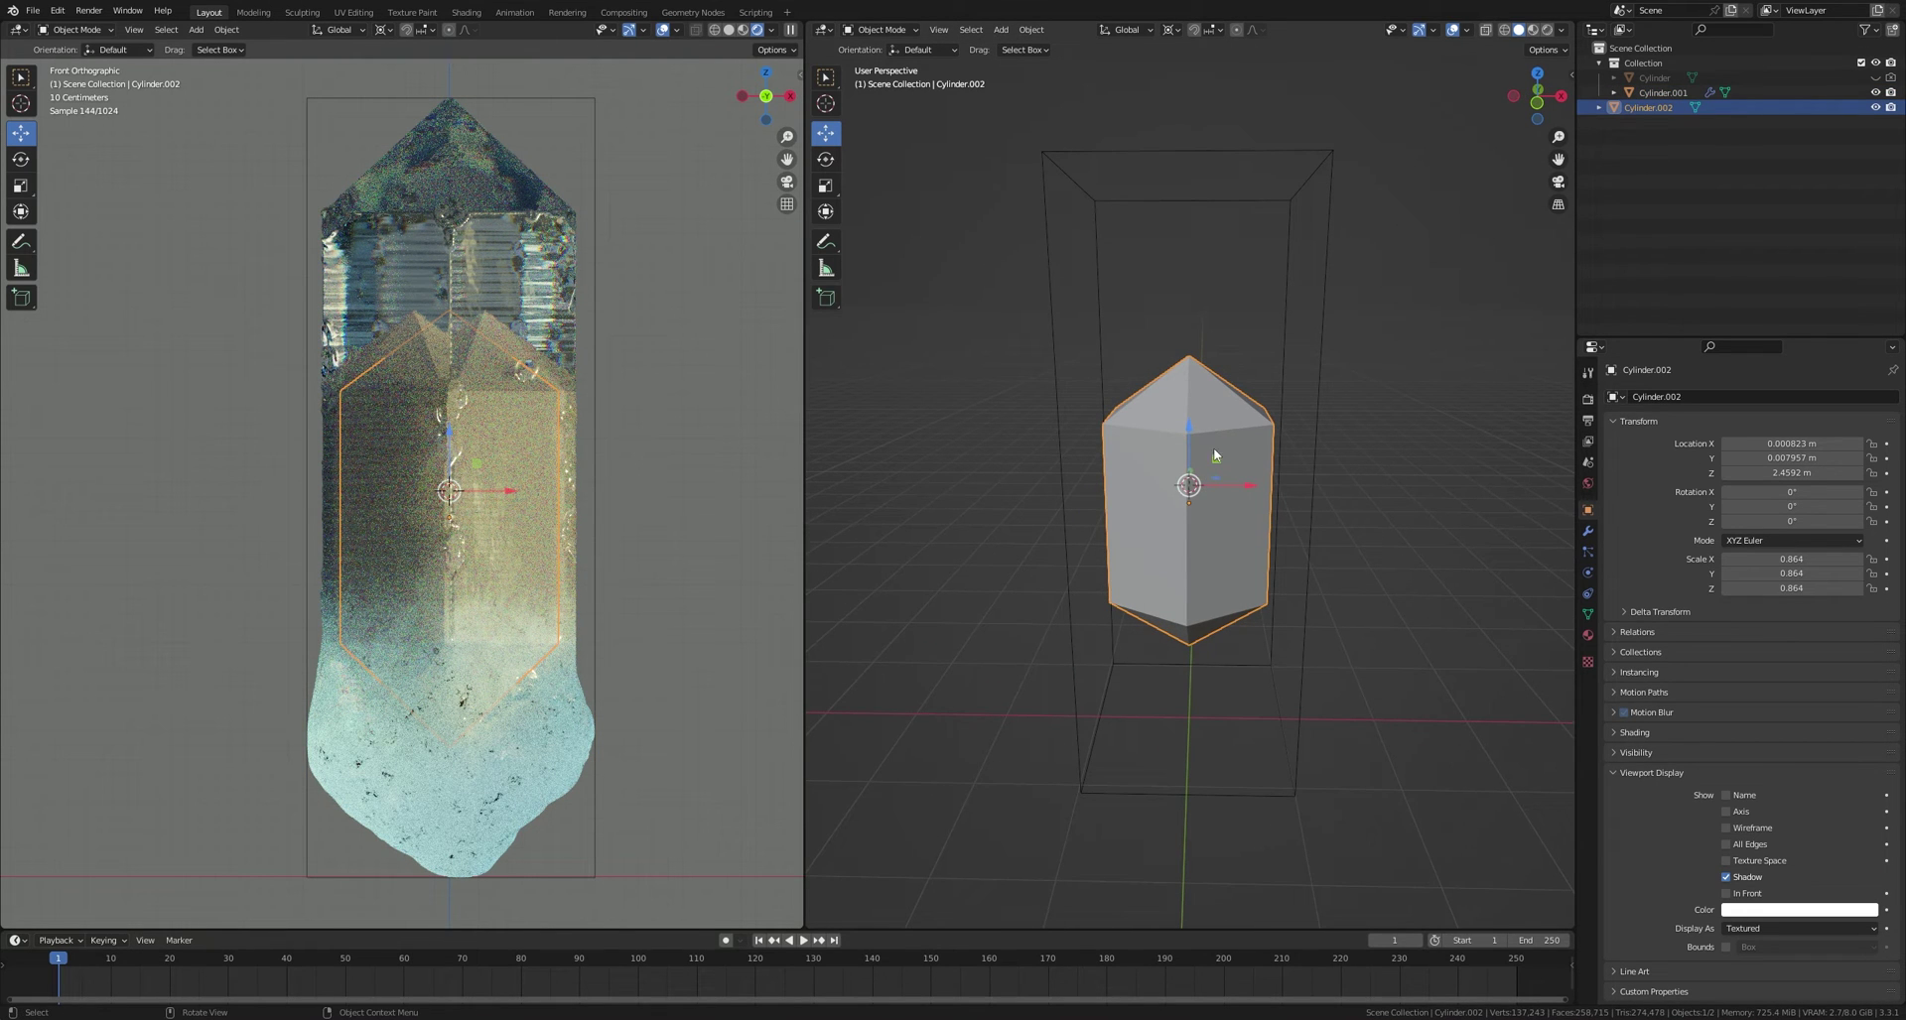
{"action": "left_click", "coordinate": [826, 30]}
{"action": "left_click", "coordinate": [878, 171]}
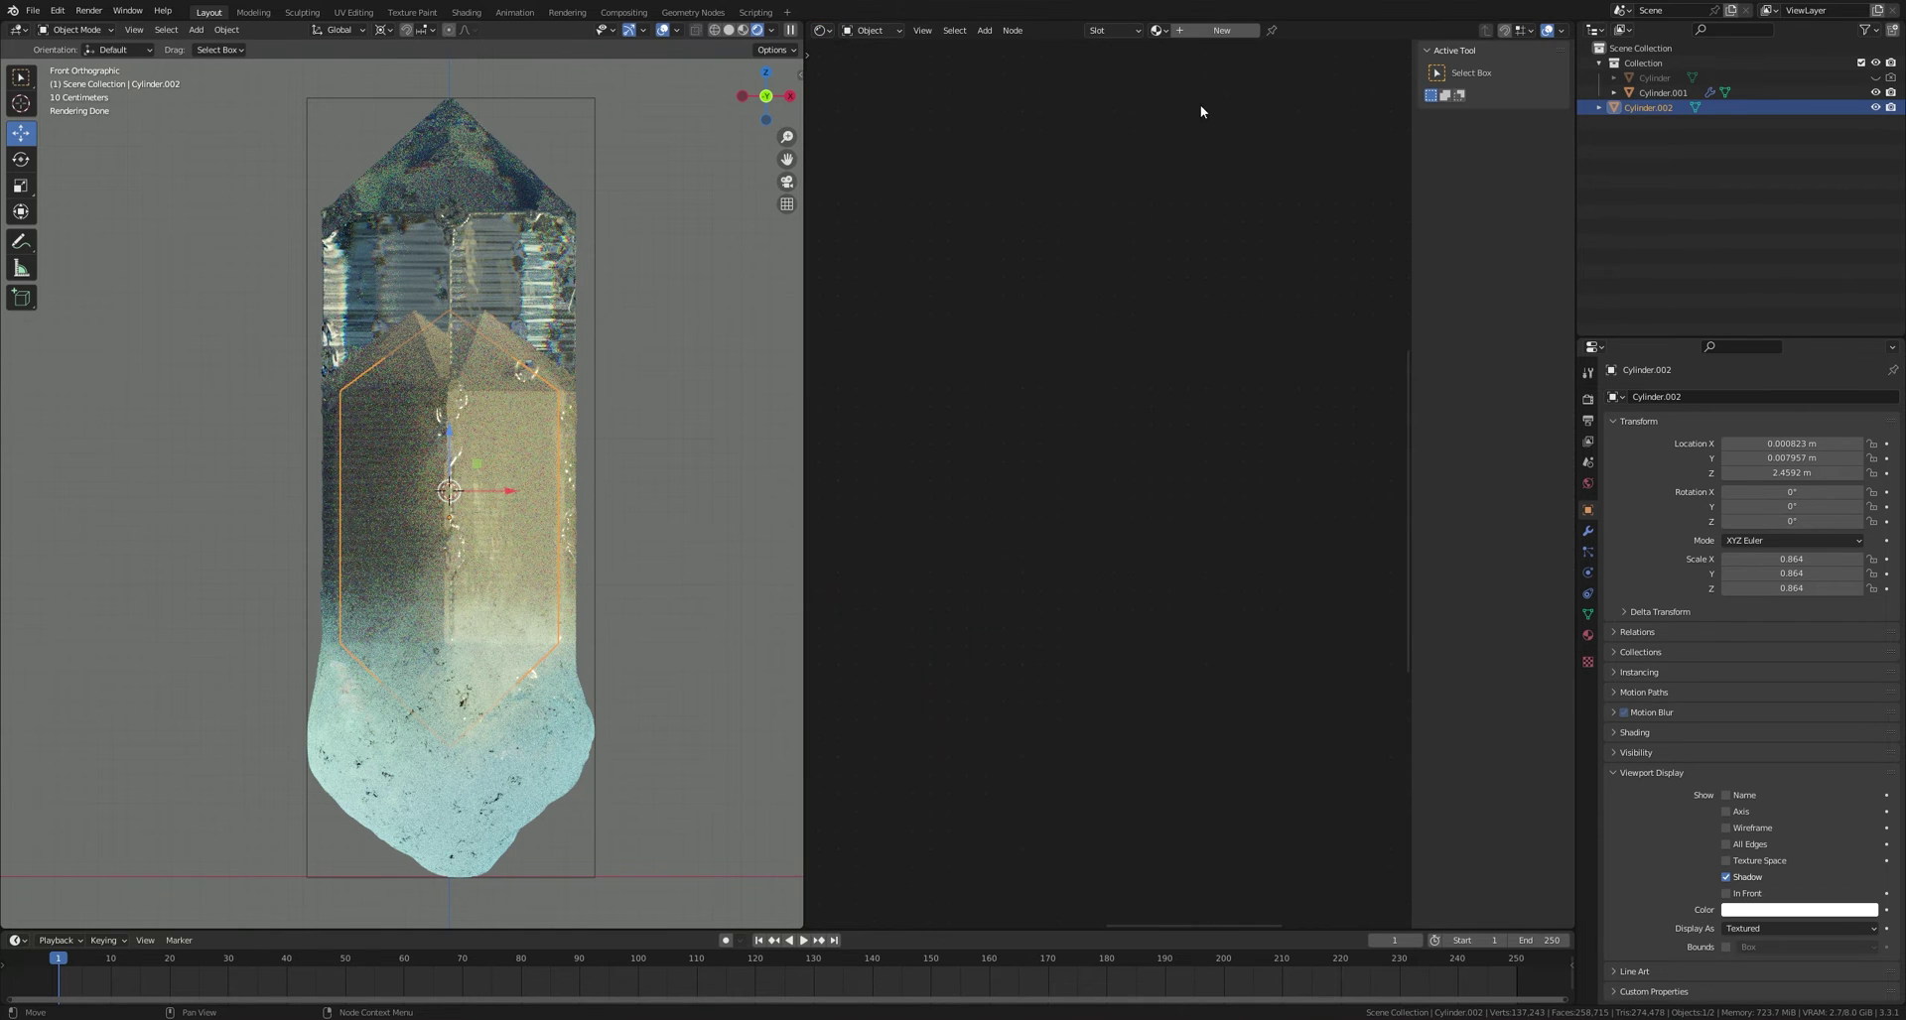
{"action": "left_click", "coordinate": [1222, 30]}
{"action": "scroll", "coordinate": [1108, 439], "scroll_direction": "down", "scroll_amount": 3}
{"action": "middle_click_drag", "start_coordinate": [1108, 439], "coordinate": [975, 438]}
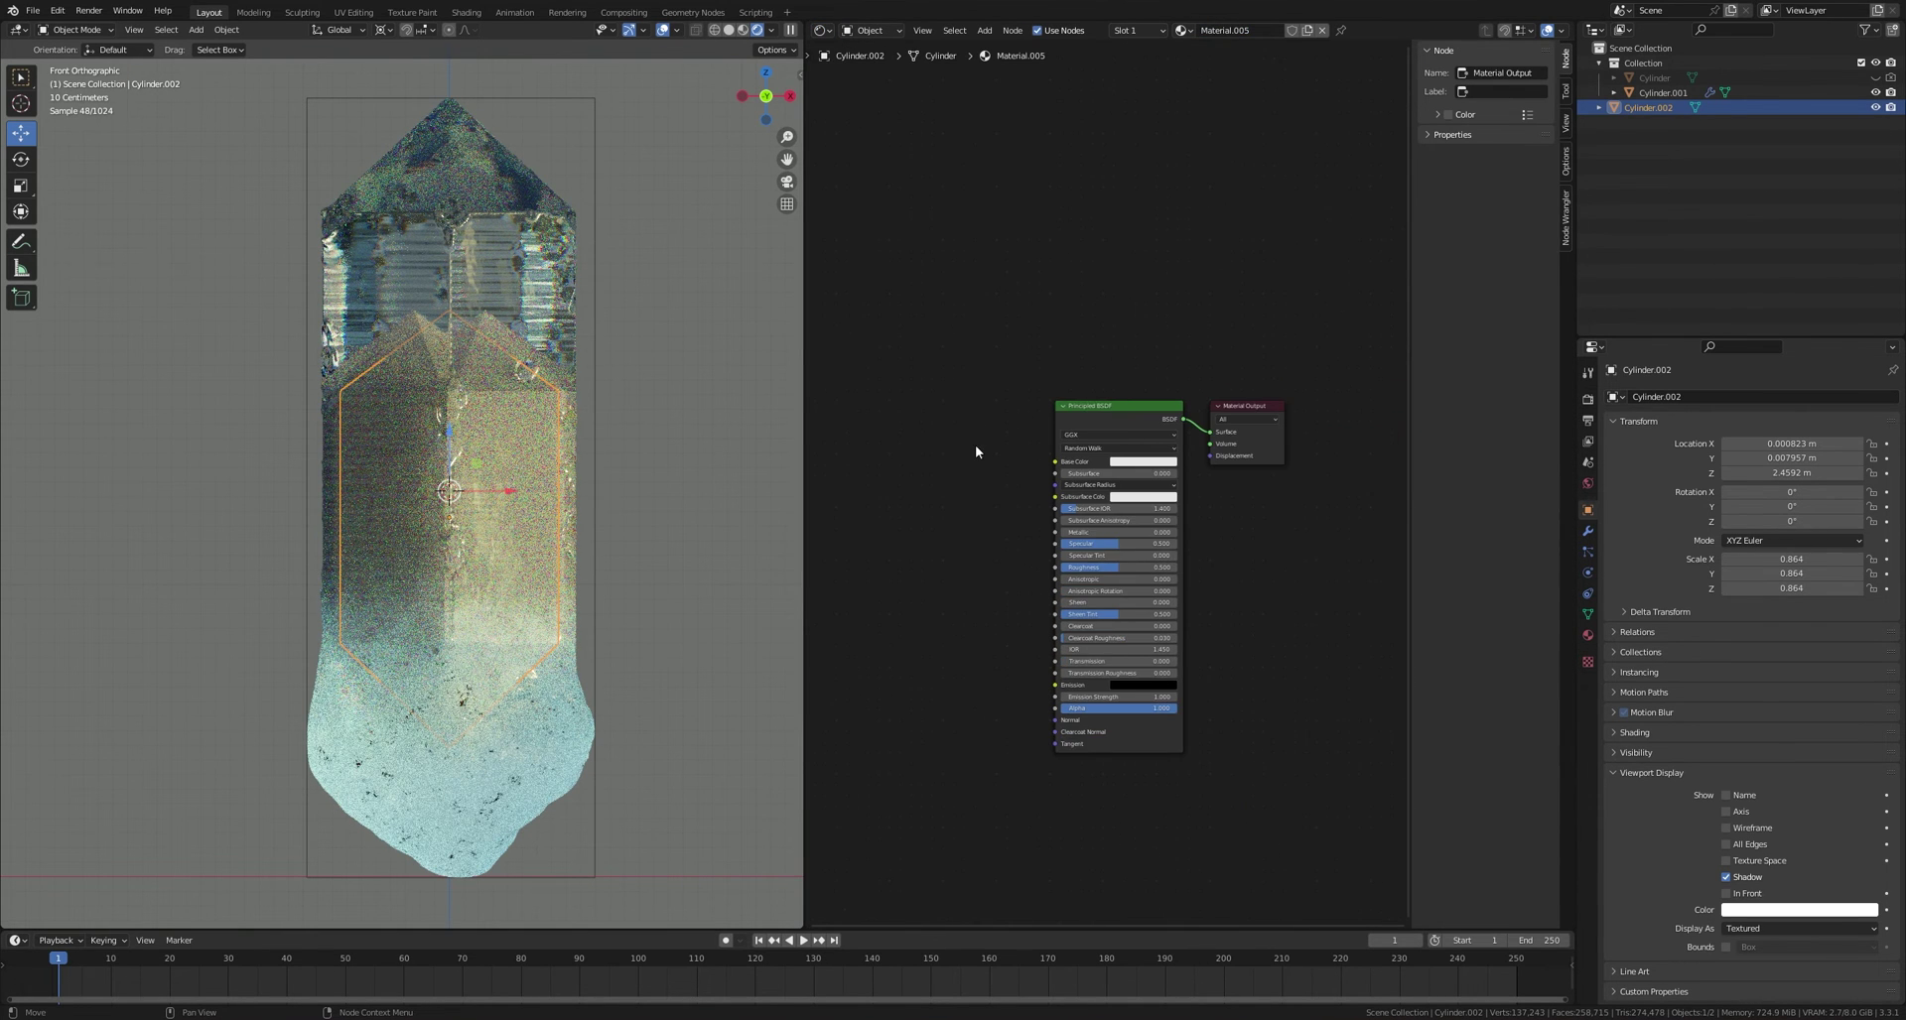
Step: Replace the Principled BSDF with a Principled Volume node connected to the Material Output's Volume input
{"action": "left_click", "coordinate": [1113, 404]}
{"action": "key", "text": "x"}
{"action": "key", "text": "shift+a"}
{"action": "left_click", "coordinate": [1093, 496]}
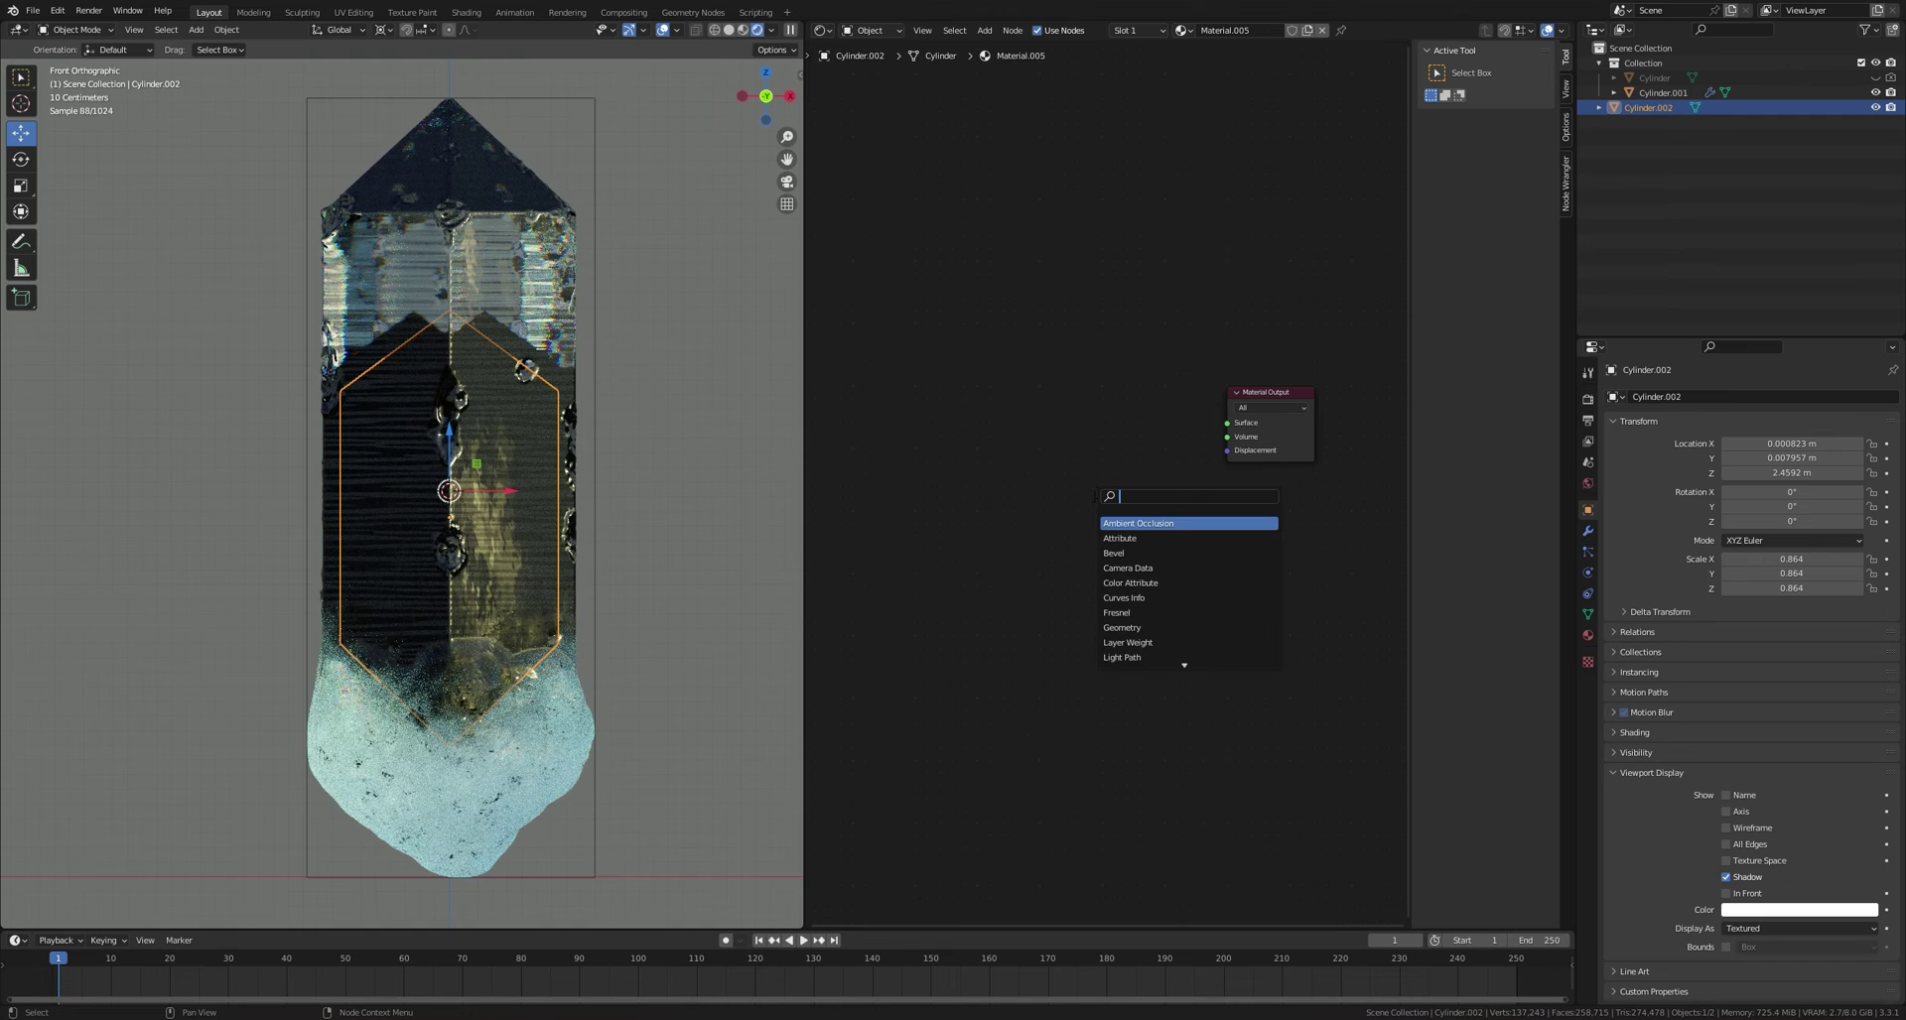
{"action": "left_click", "coordinate": [1128, 539]}
{"action": "left_click", "coordinate": [1062, 513]}
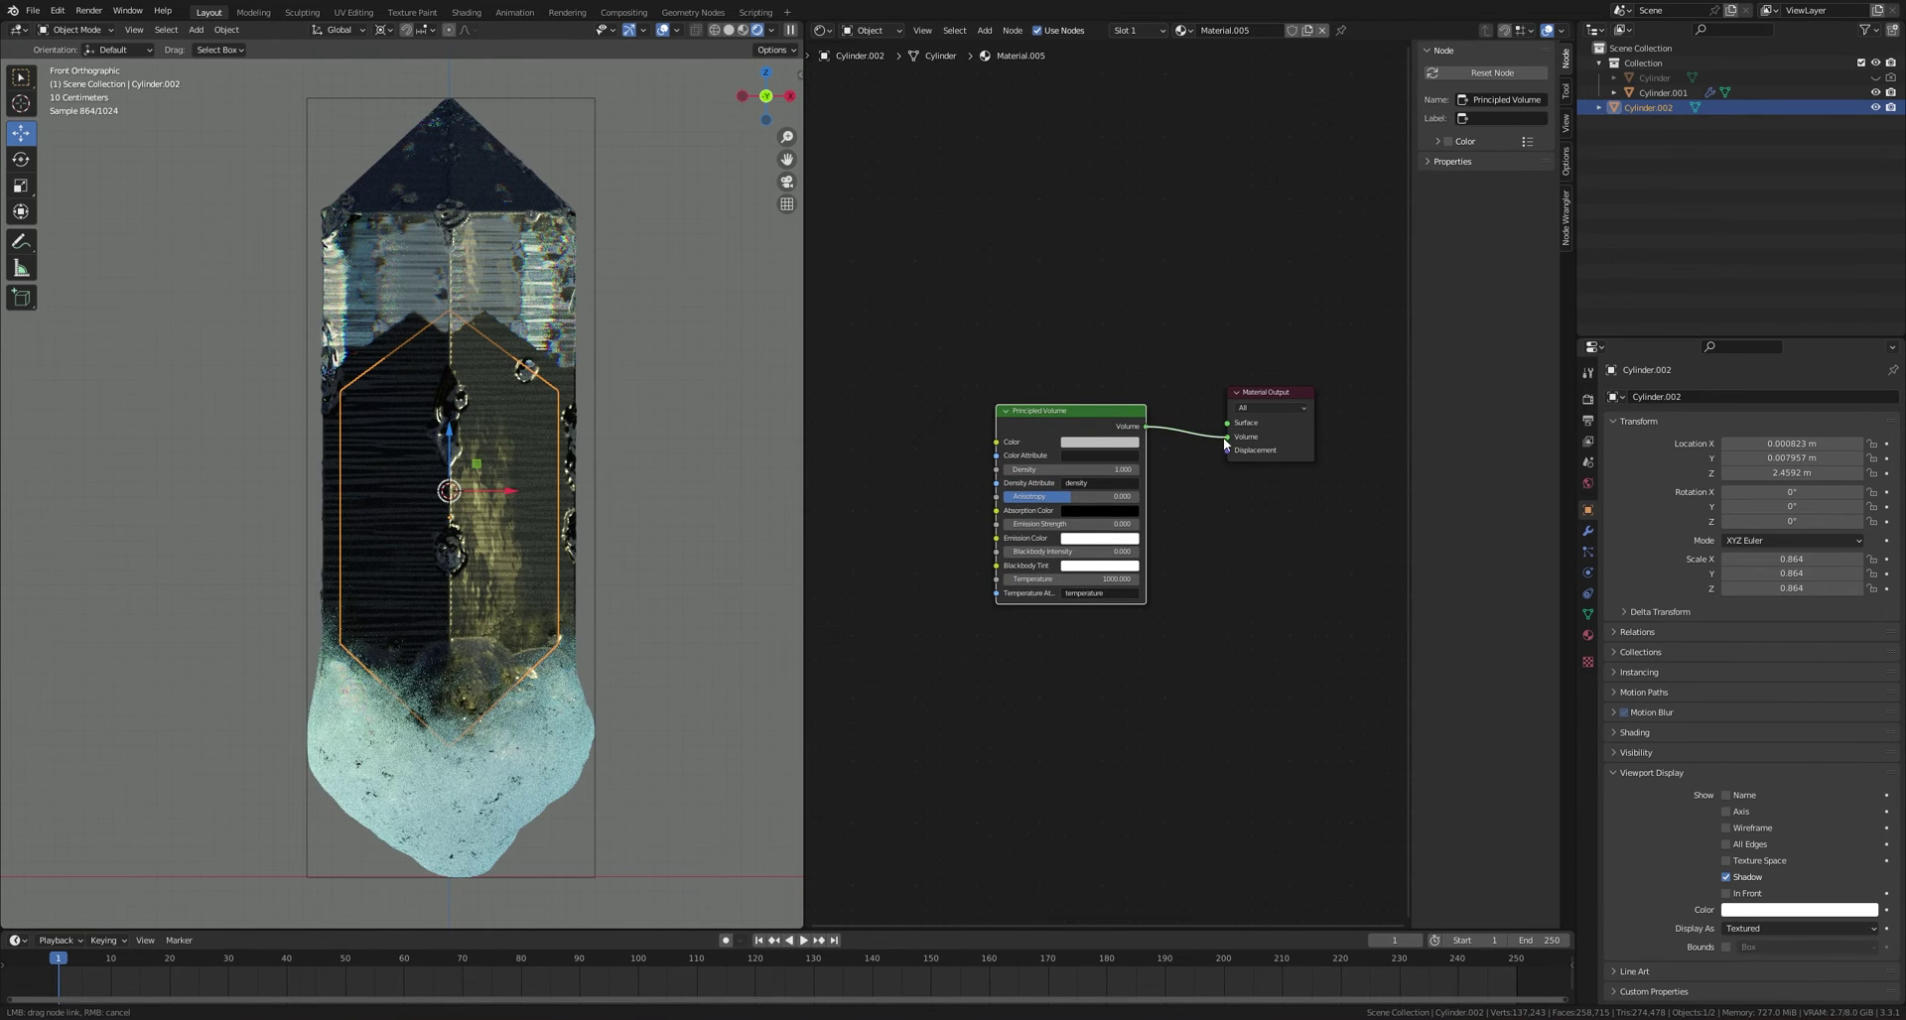
{"action": "left_click_drag", "start_coordinate": [1223, 437], "coordinate": [1227, 436]}
{"action": "left_click_drag", "start_coordinate": [1087, 410], "coordinate": [1080, 450]}
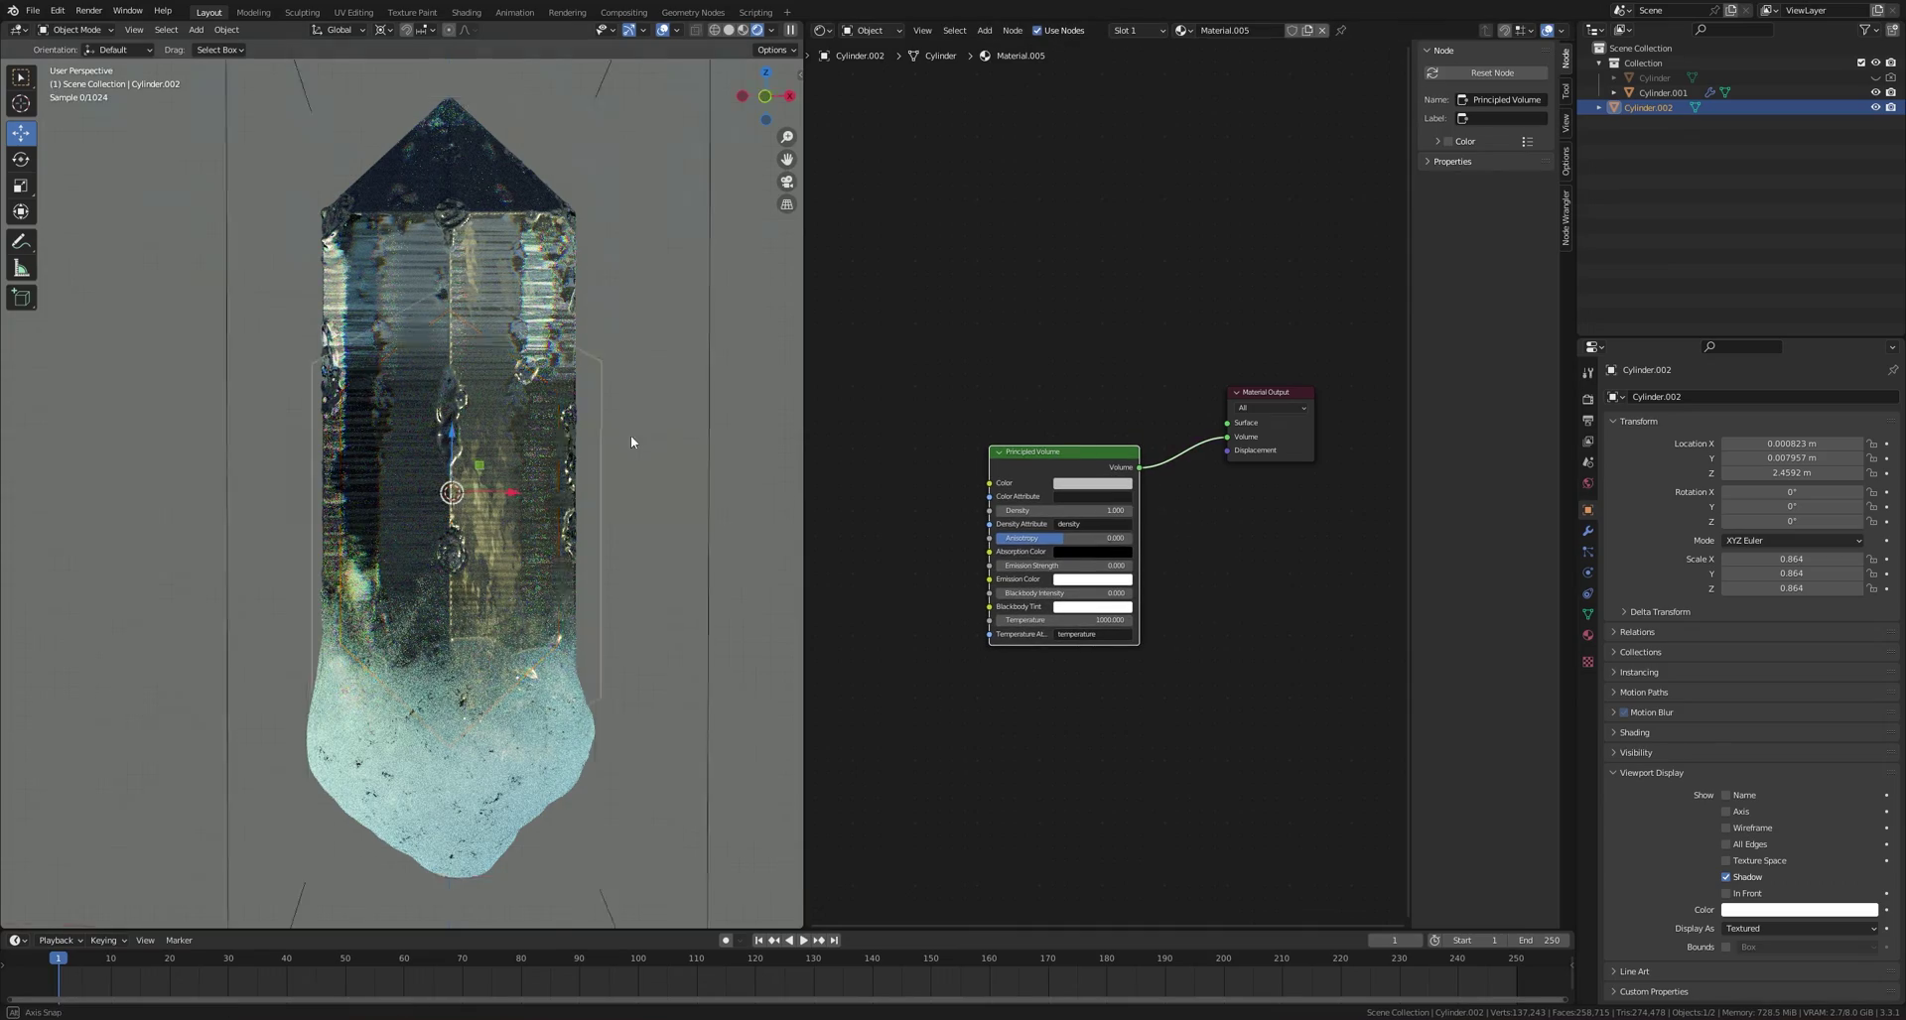
Step: Set the Principled Volume's Emission Strength to 1
{"action": "middle_click_drag", "start_coordinate": [642, 436], "coordinate": [626, 440]}
{"action": "scroll", "coordinate": [625, 440], "scroll_direction": "down", "scroll_amount": 4}
{"action": "key", "text": "KP_1"}
{"action": "scroll", "coordinate": [556, 476], "scroll_direction": "up", "scroll_amount": 4}
{"action": "middle_click_drag", "start_coordinate": [544, 484], "coordinate": [539, 453], "text": "shift"}
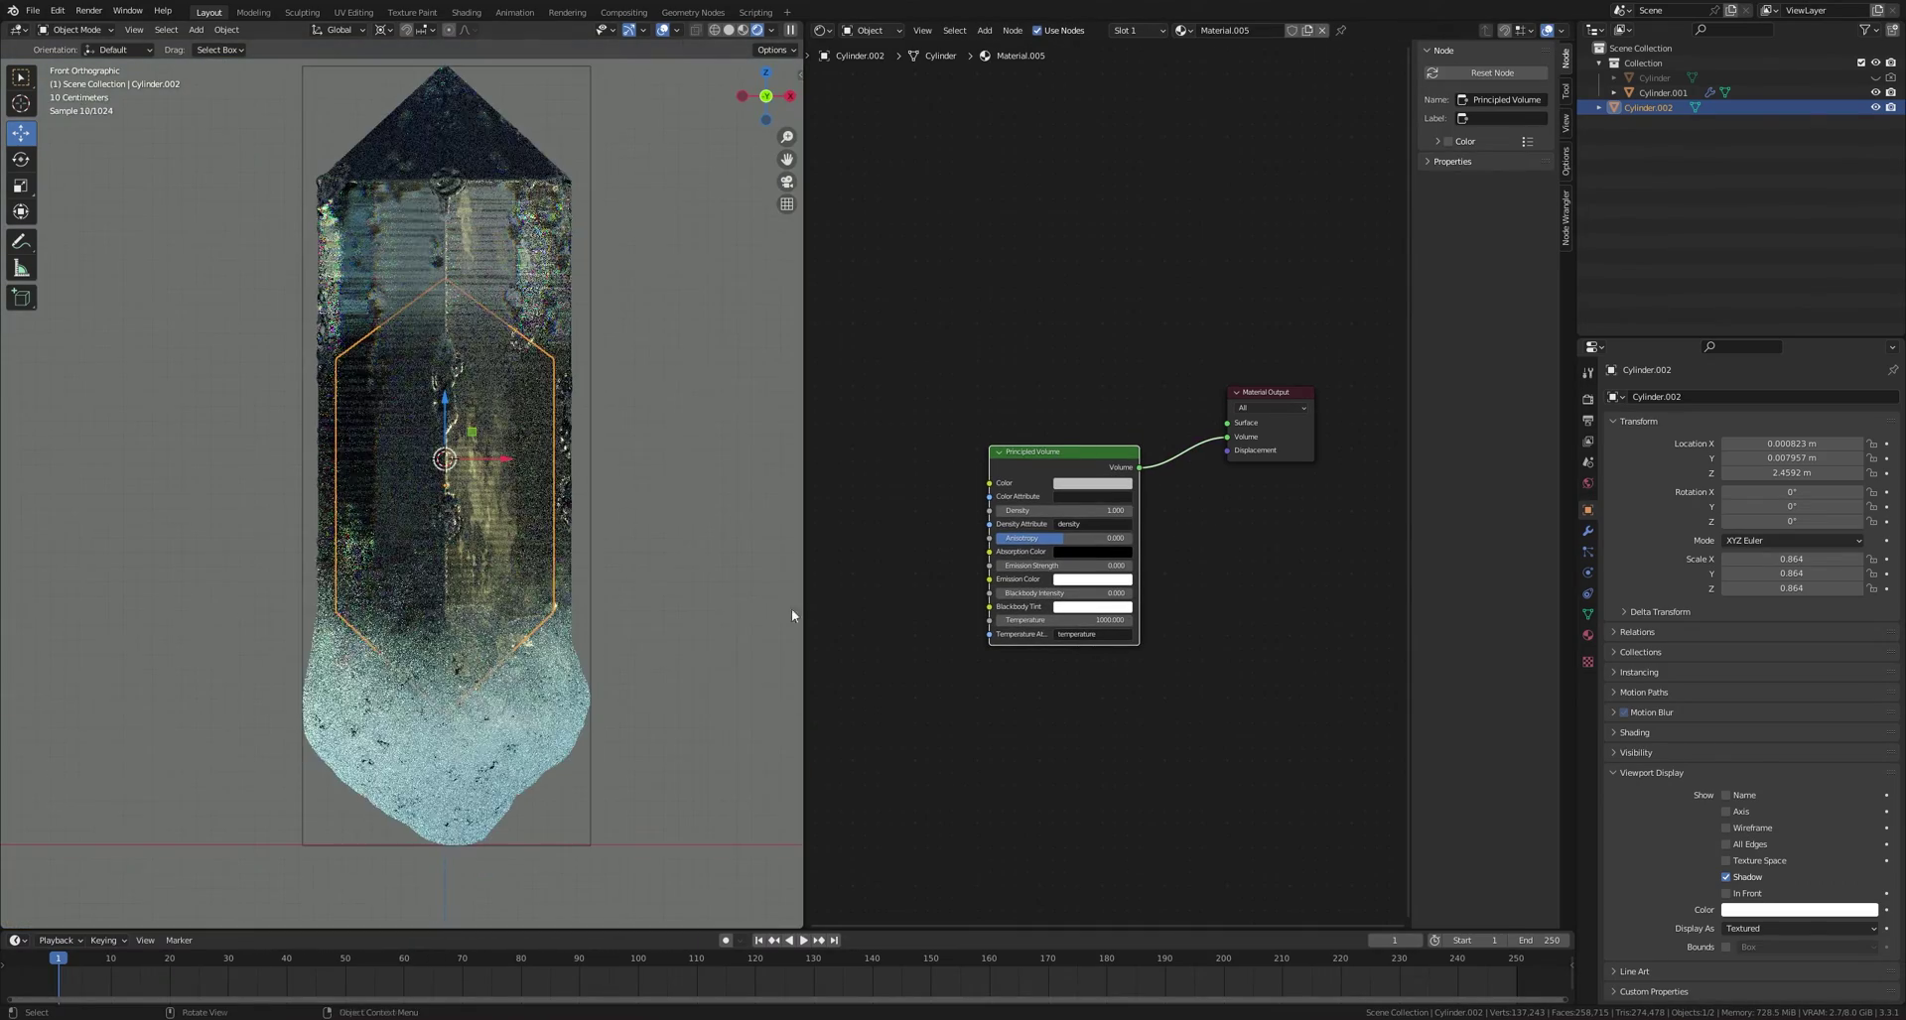
{"action": "scroll", "coordinate": [1154, 573], "scroll_direction": "up", "scroll_amount": 1}
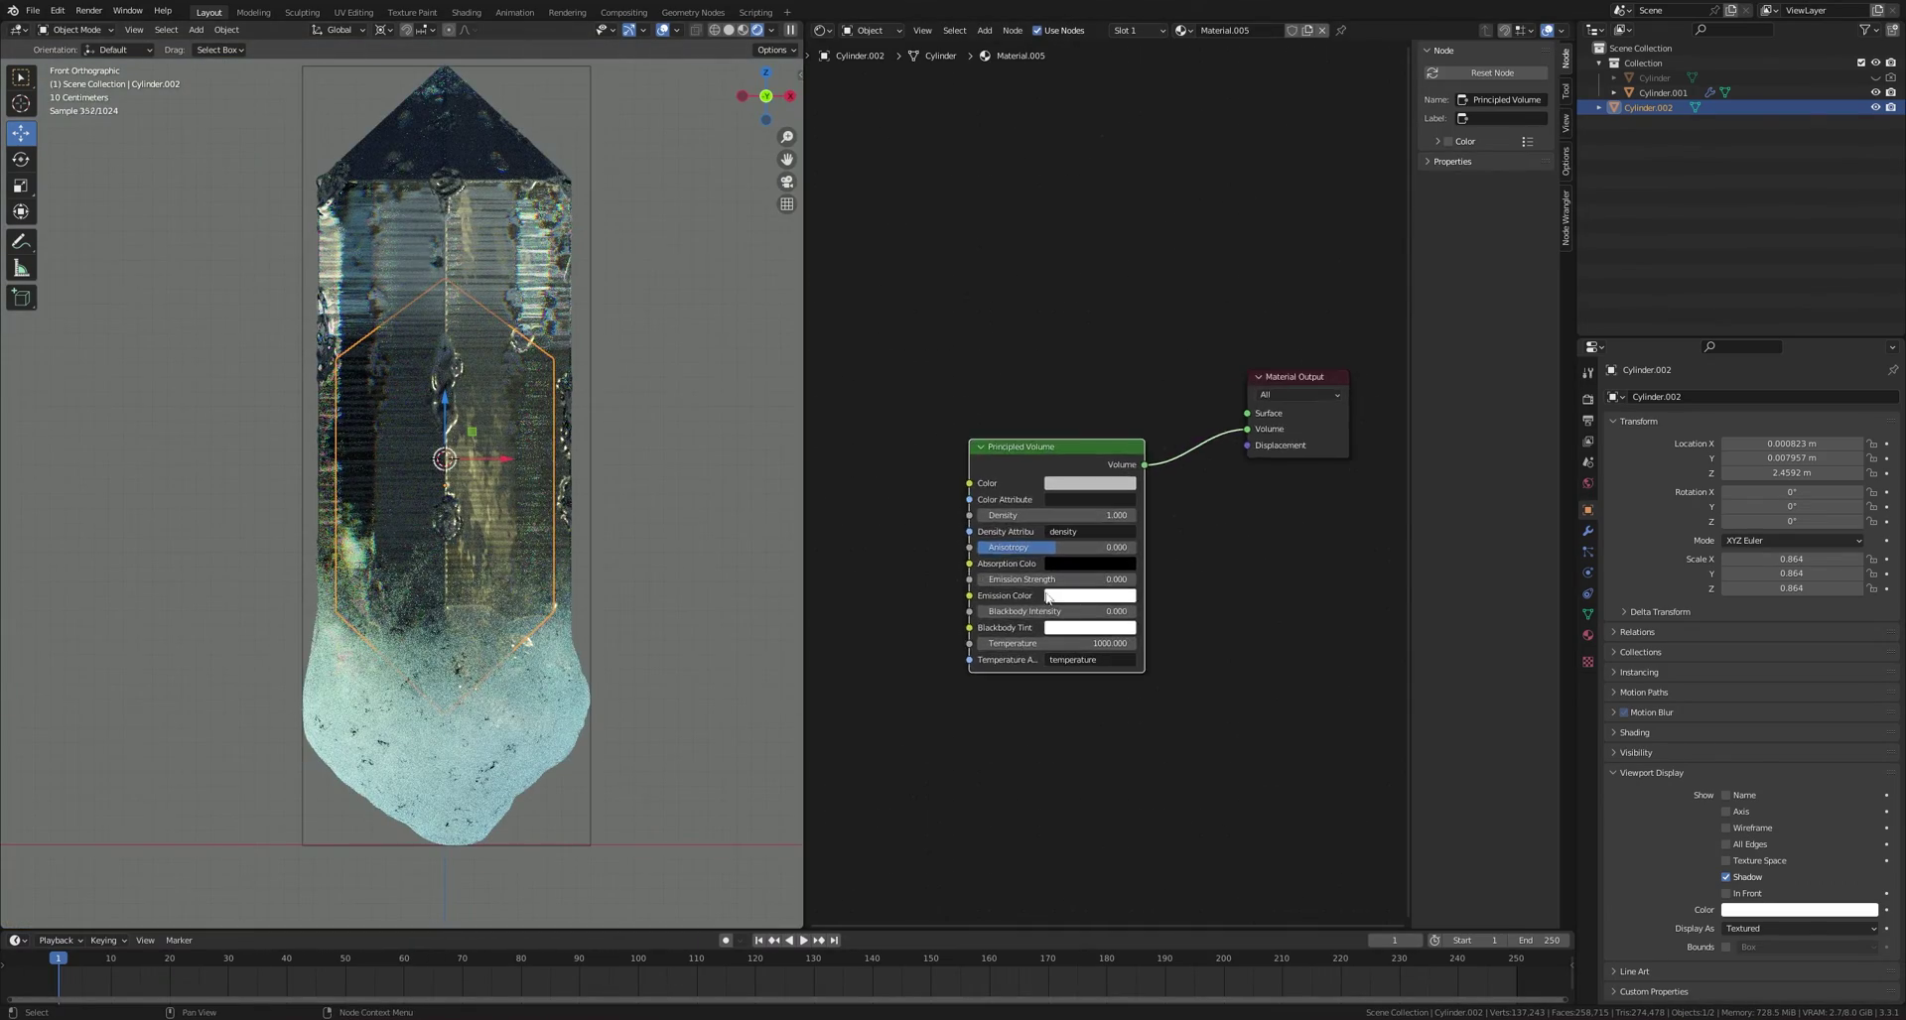
{"action": "type", "text": "1"}
{"action": "key", "text": "Return"}
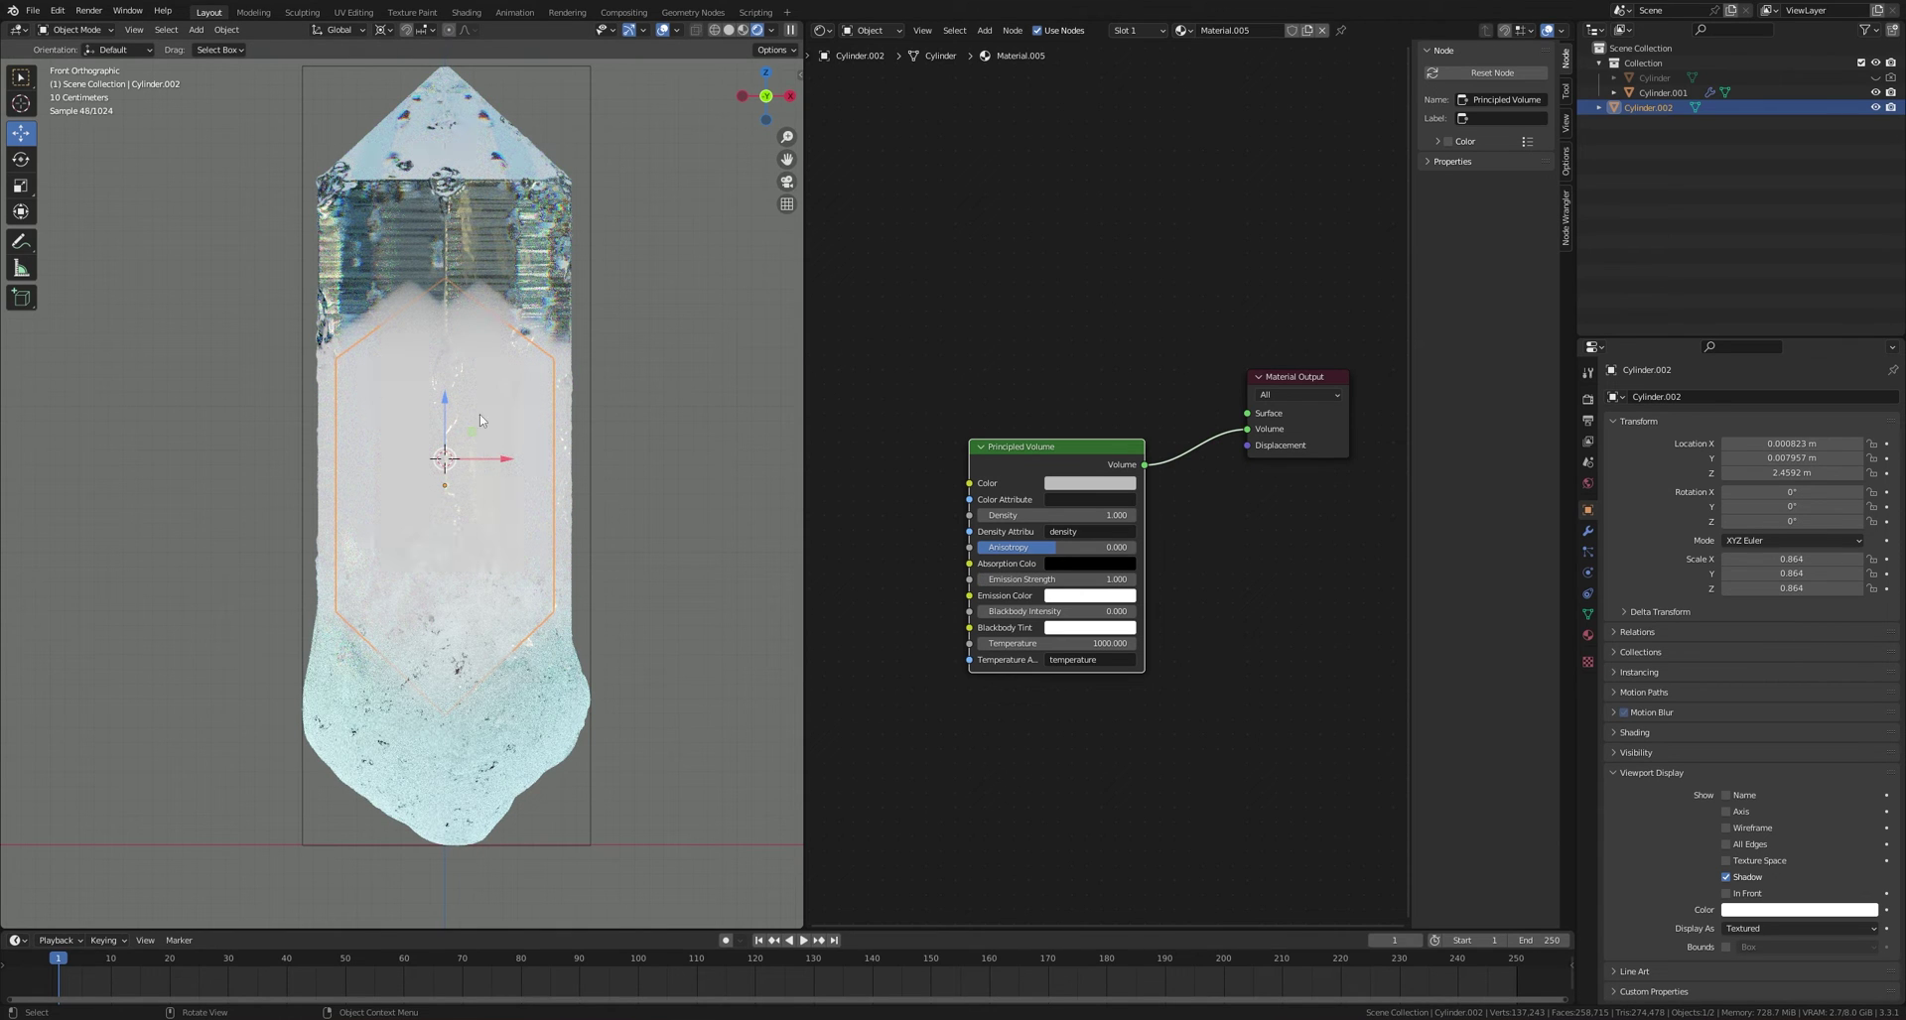
Step: Add a Noise Texture node beside the Principled Volume
{"action": "middle_click_drag", "start_coordinate": [938, 560], "coordinate": [1126, 569]}
{"action": "key", "text": "shift+a"}
{"action": "left_click", "coordinate": [888, 544]}
{"action": "type", "text": "no"}
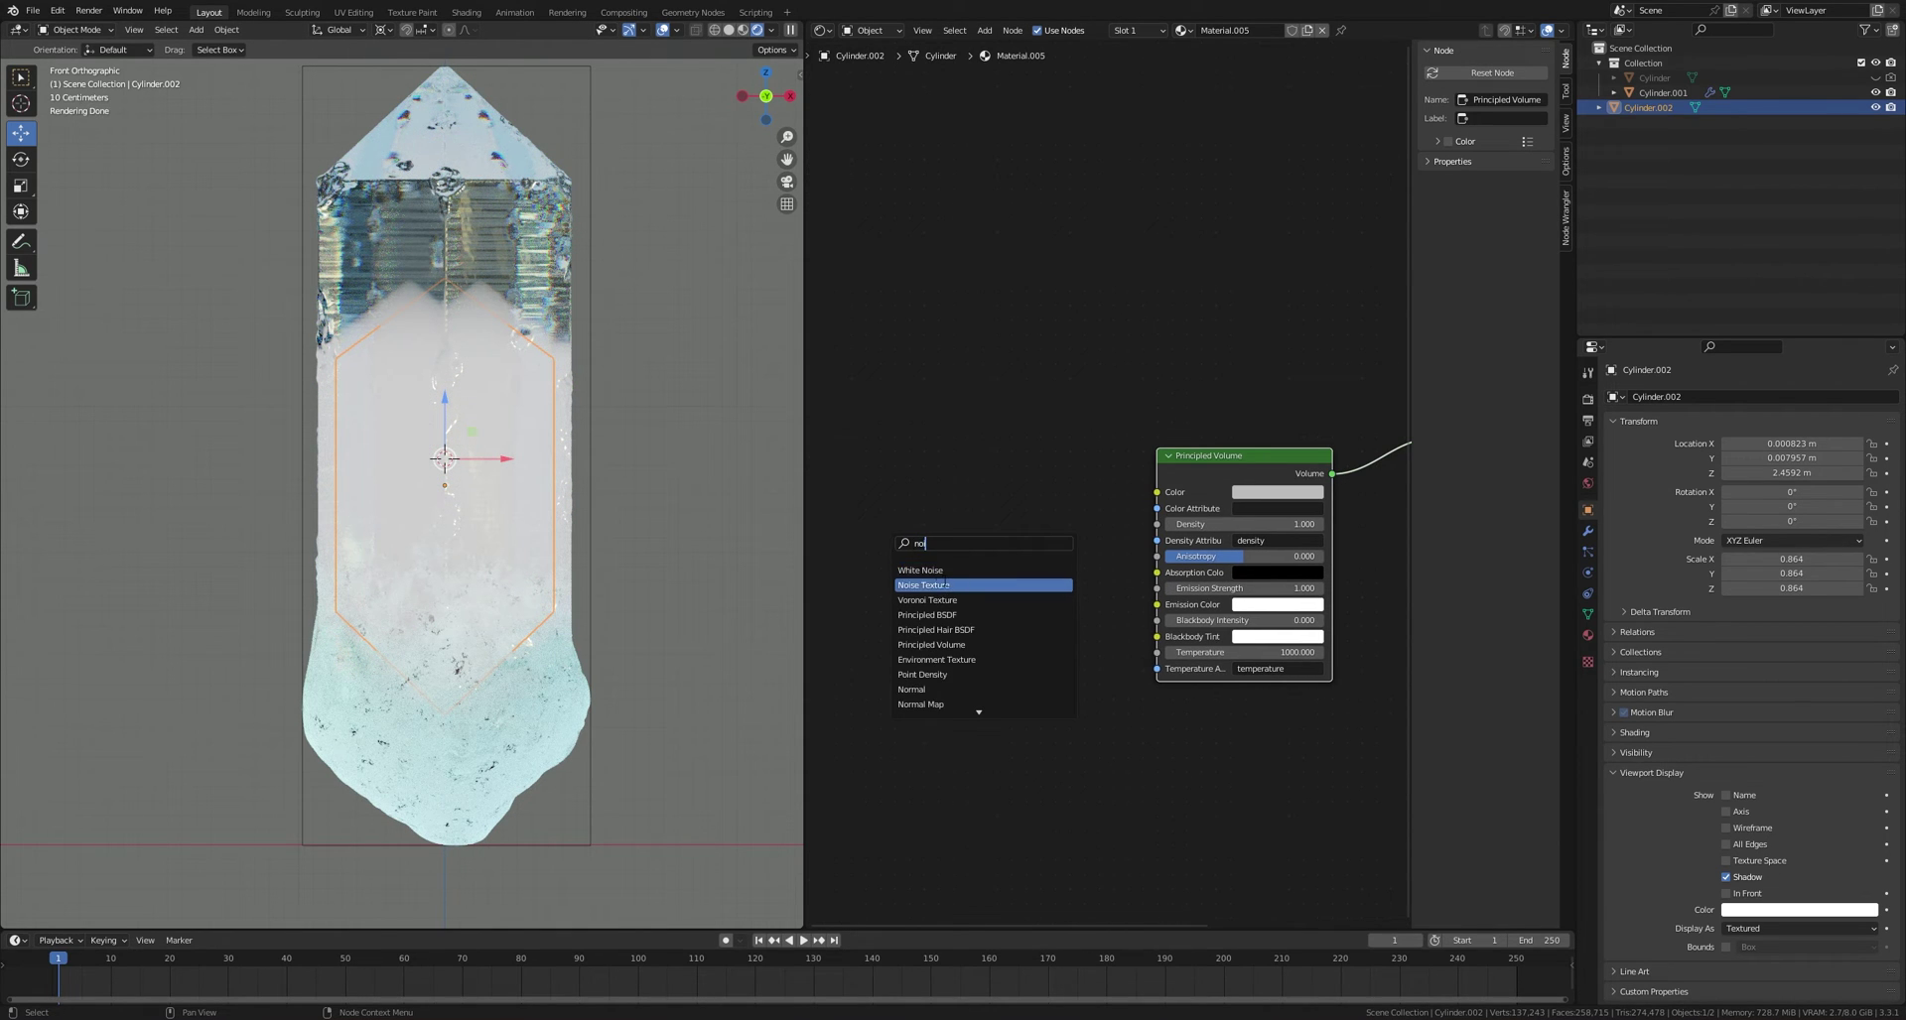
{"action": "left_click", "coordinate": [945, 583]}
{"action": "left_click", "coordinate": [897, 552]}
Step: Add a ColorRamp fed by the noise Fac and connect its Color to the volume's Emission Color and Color
{"action": "key", "text": "shift+a"}
{"action": "left_click", "coordinate": [996, 552]}
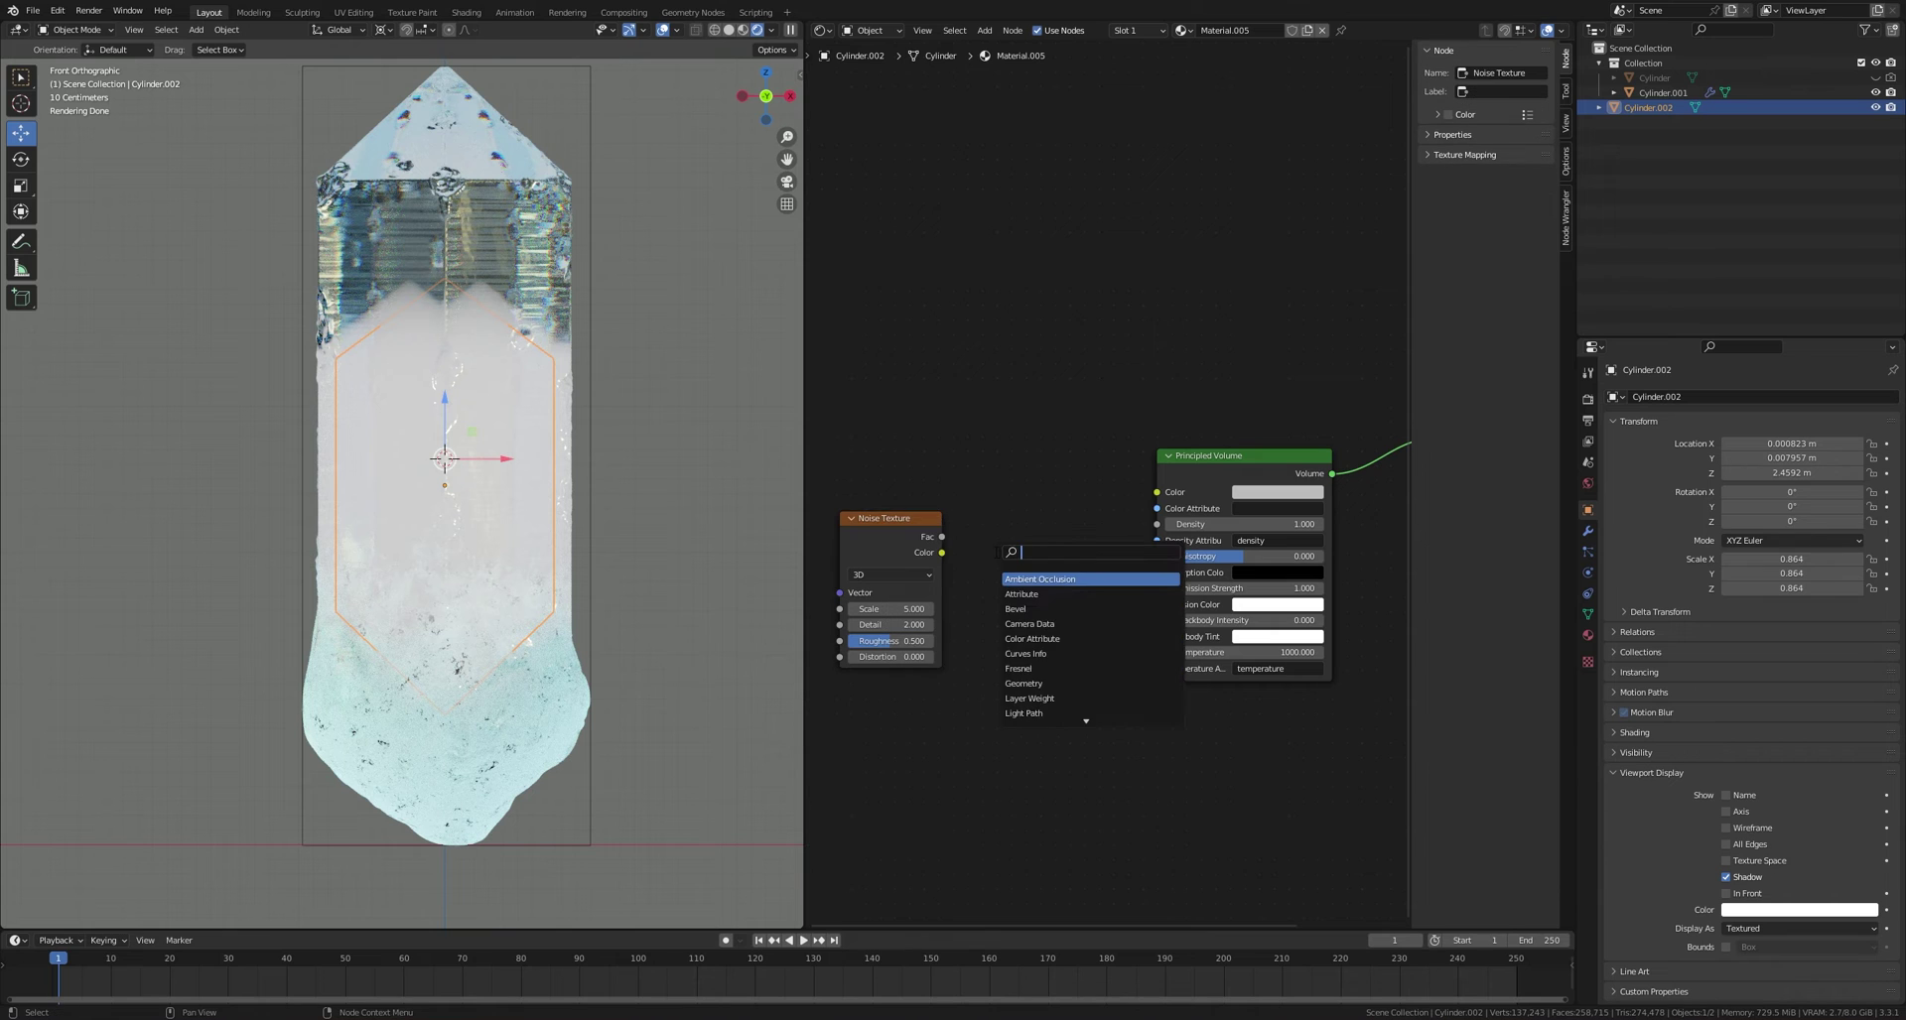
{"action": "left_click", "coordinate": [1033, 593]}
{"action": "left_click", "coordinate": [993, 548]}
{"action": "left_click_drag", "start_coordinate": [1067, 513], "coordinate": [1181, 593]}
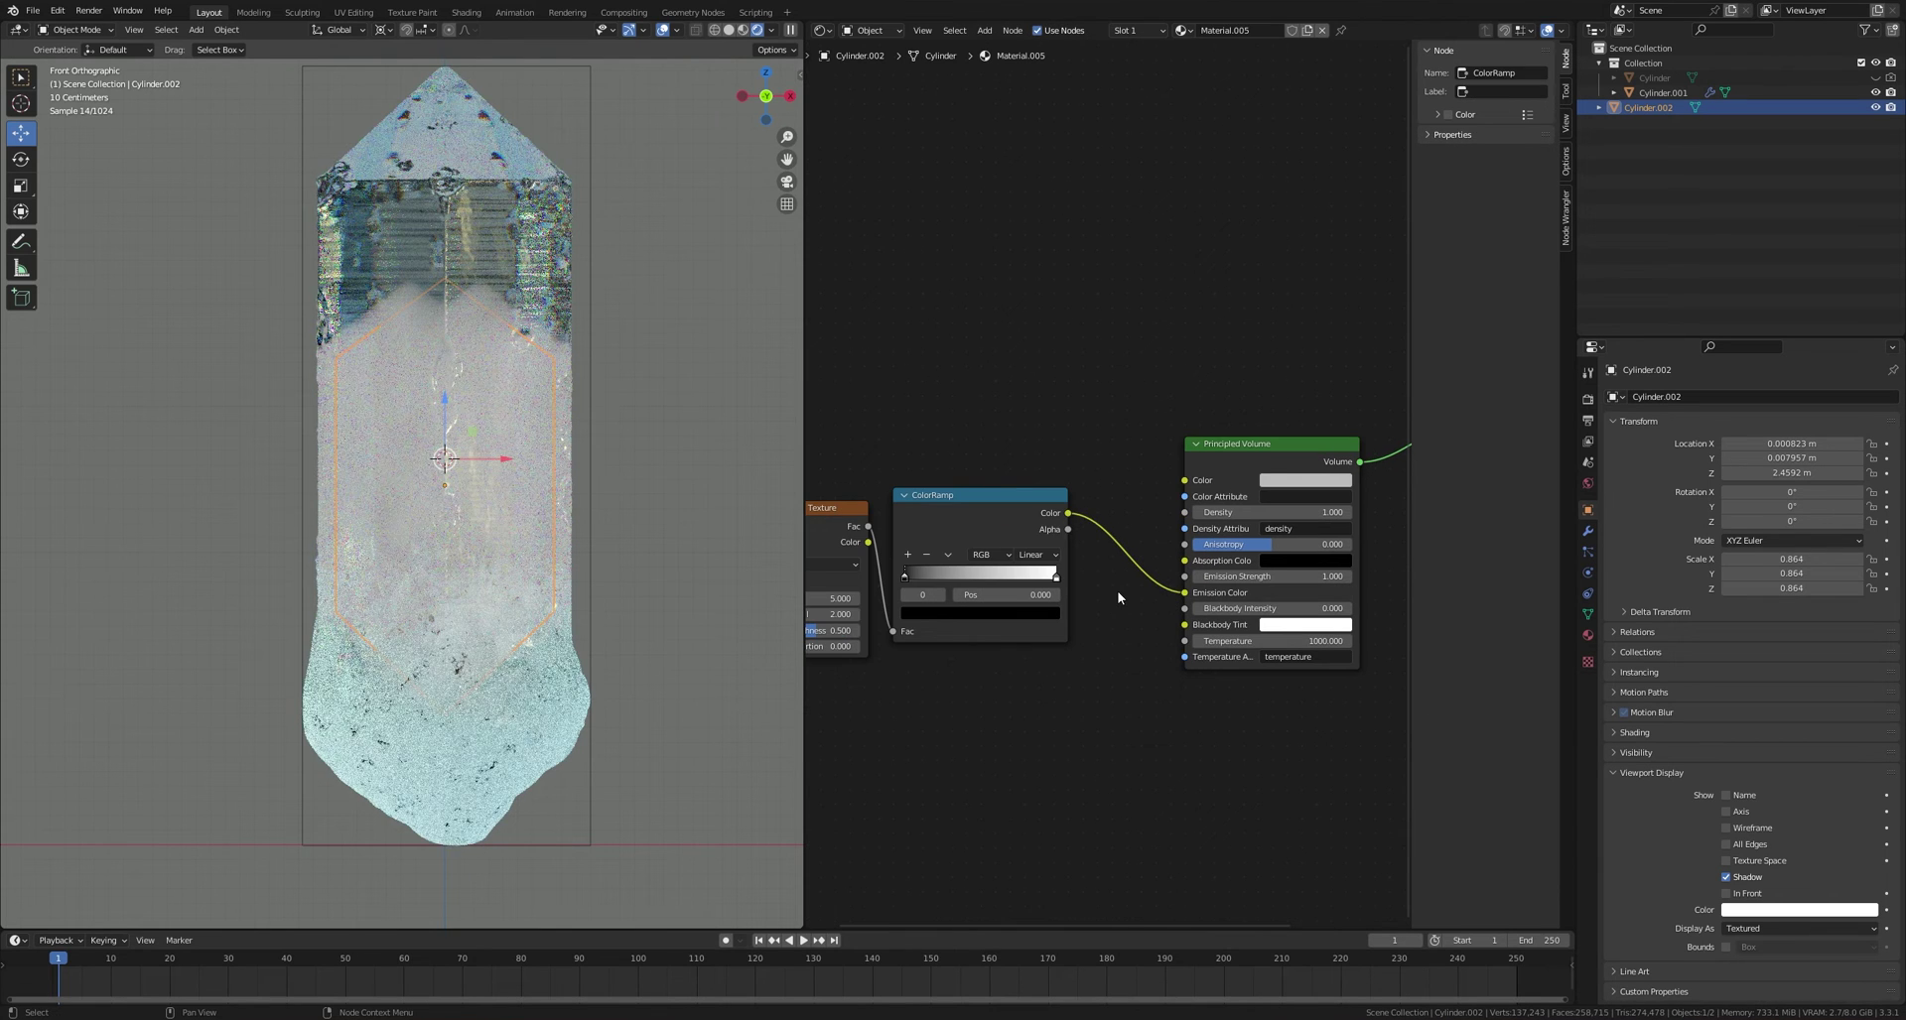
{"action": "middle_click_drag", "start_coordinate": [1074, 517], "coordinate": [1108, 520]}
{"action": "left_click_drag", "start_coordinate": [1101, 515], "coordinate": [1217, 482]}
Step: Add texture coordinate nodes to the Noise Texture, delete the Mapping node, and feed the Object output directly into Vector
{"action": "middle_click_drag", "start_coordinate": [842, 514], "coordinate": [1098, 515]}
{"action": "left_click", "coordinate": [1098, 514]}
{"action": "key", "text": "ctrl+t"}
{"action": "left_click_drag", "start_coordinate": [933, 599], "coordinate": [1058, 581]}
{"action": "left_click", "coordinate": [965, 546]}
{"action": "key", "text": "x"}
{"action": "left_click_drag", "start_coordinate": [849, 535], "coordinate": [950, 528]}
Step: Move the ColorRamp's black stop to about 0.46 and the white stop close beside it, and save the file
{"action": "middle_click_drag", "start_coordinate": [1032, 566], "coordinate": [950, 574]}
{"action": "scroll", "coordinate": [950, 574], "scroll_direction": "up", "scroll_amount": 3}
{"action": "left_click_drag", "start_coordinate": [979, 636], "coordinate": [938, 636]}
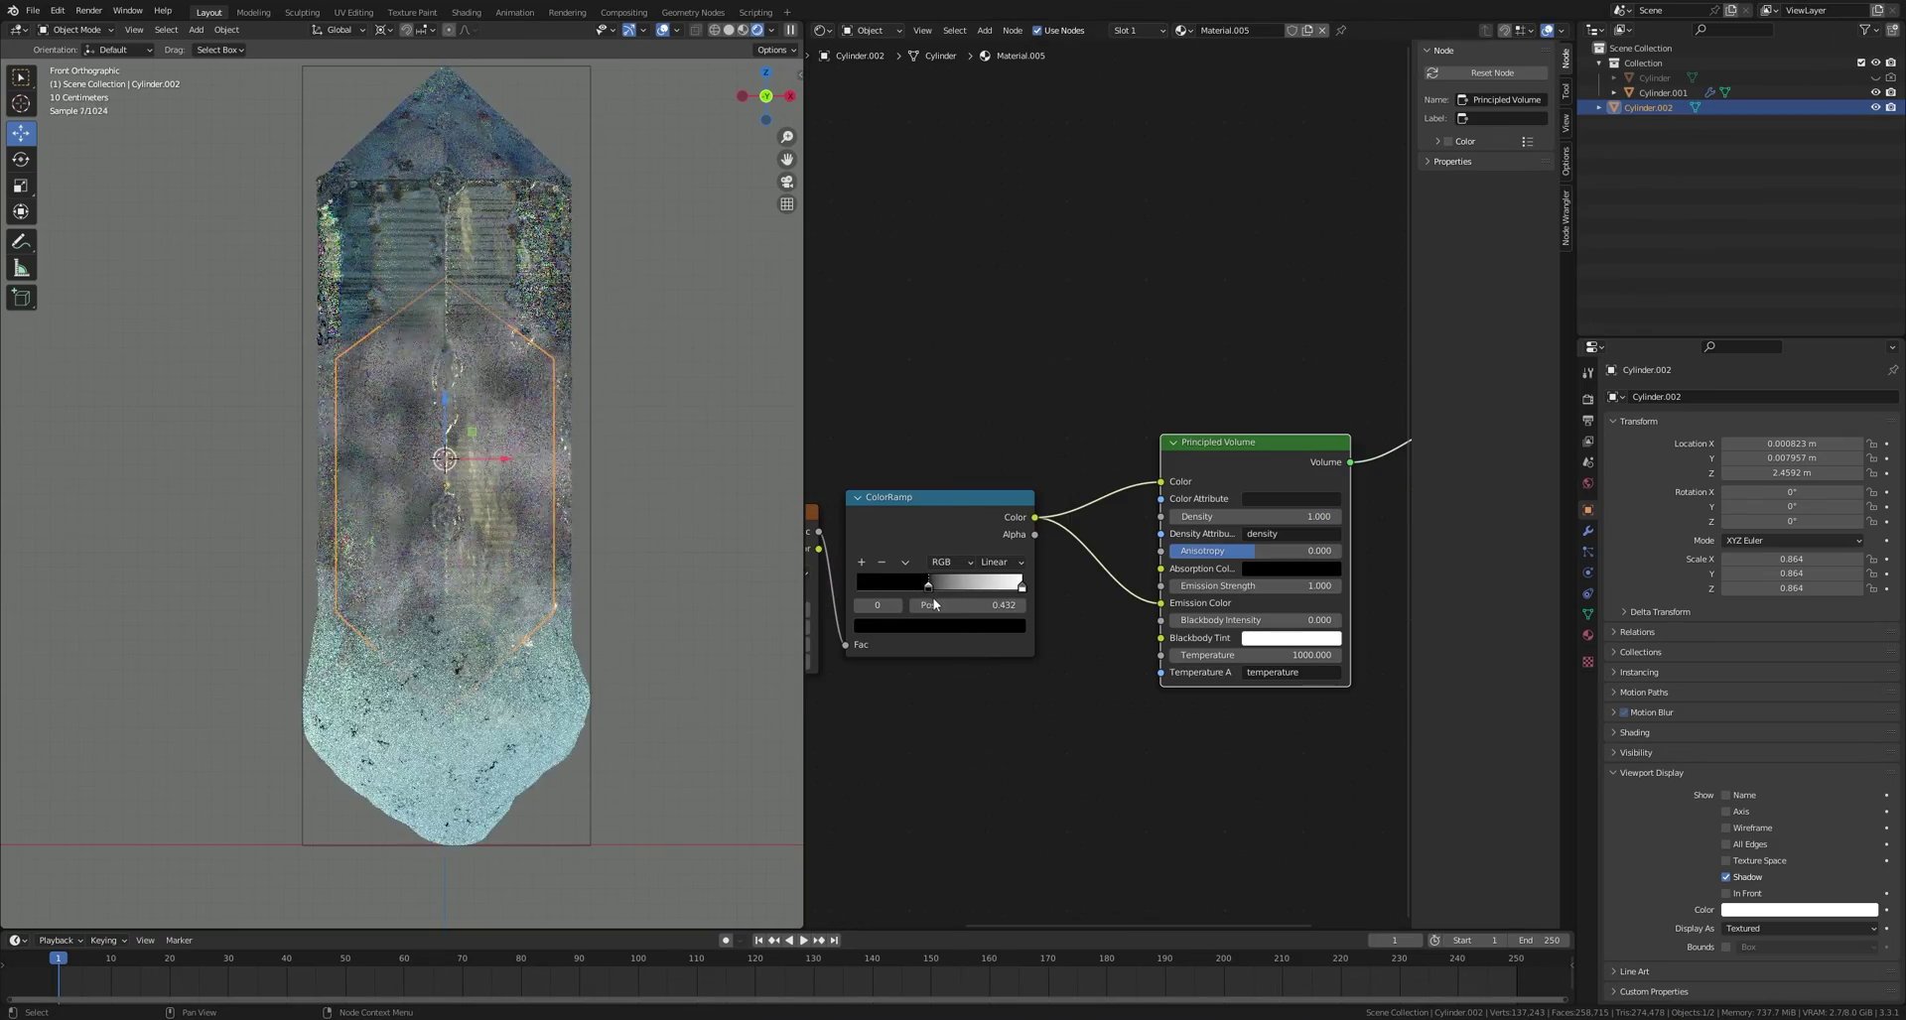
{"action": "left_click_drag", "start_coordinate": [1014, 588], "coordinate": [933, 587]}
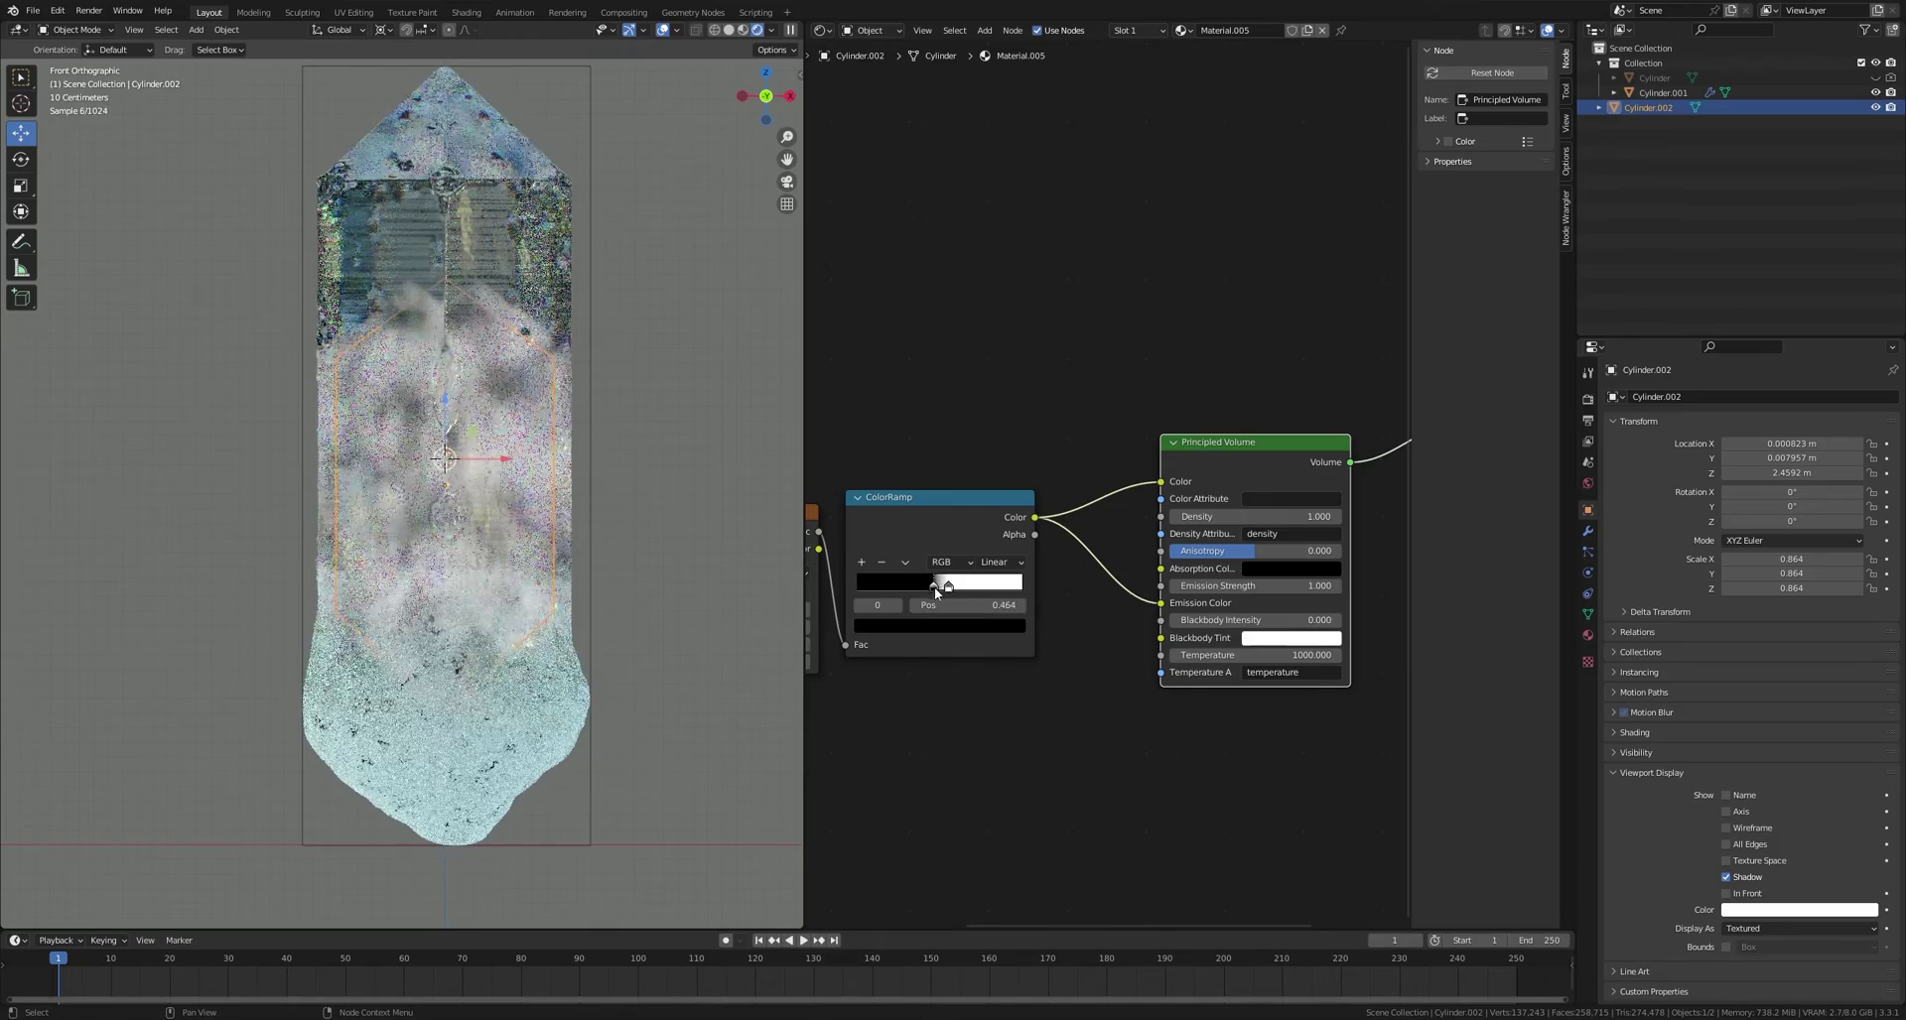
{"action": "key", "text": "ctrl+s"}
Step: Edit the inner crystal in a wireframe 3D Viewport and raise its upper vertices towards the outer crystal's tip
{"action": "scroll", "coordinate": [934, 587], "scroll_direction": "down", "scroll_amount": 1}
{"action": "left_click", "coordinate": [822, 30]}
{"action": "left_click", "coordinate": [851, 71]}
{"action": "scroll", "coordinate": [1245, 516], "scroll_direction": "down", "scroll_amount": 4}
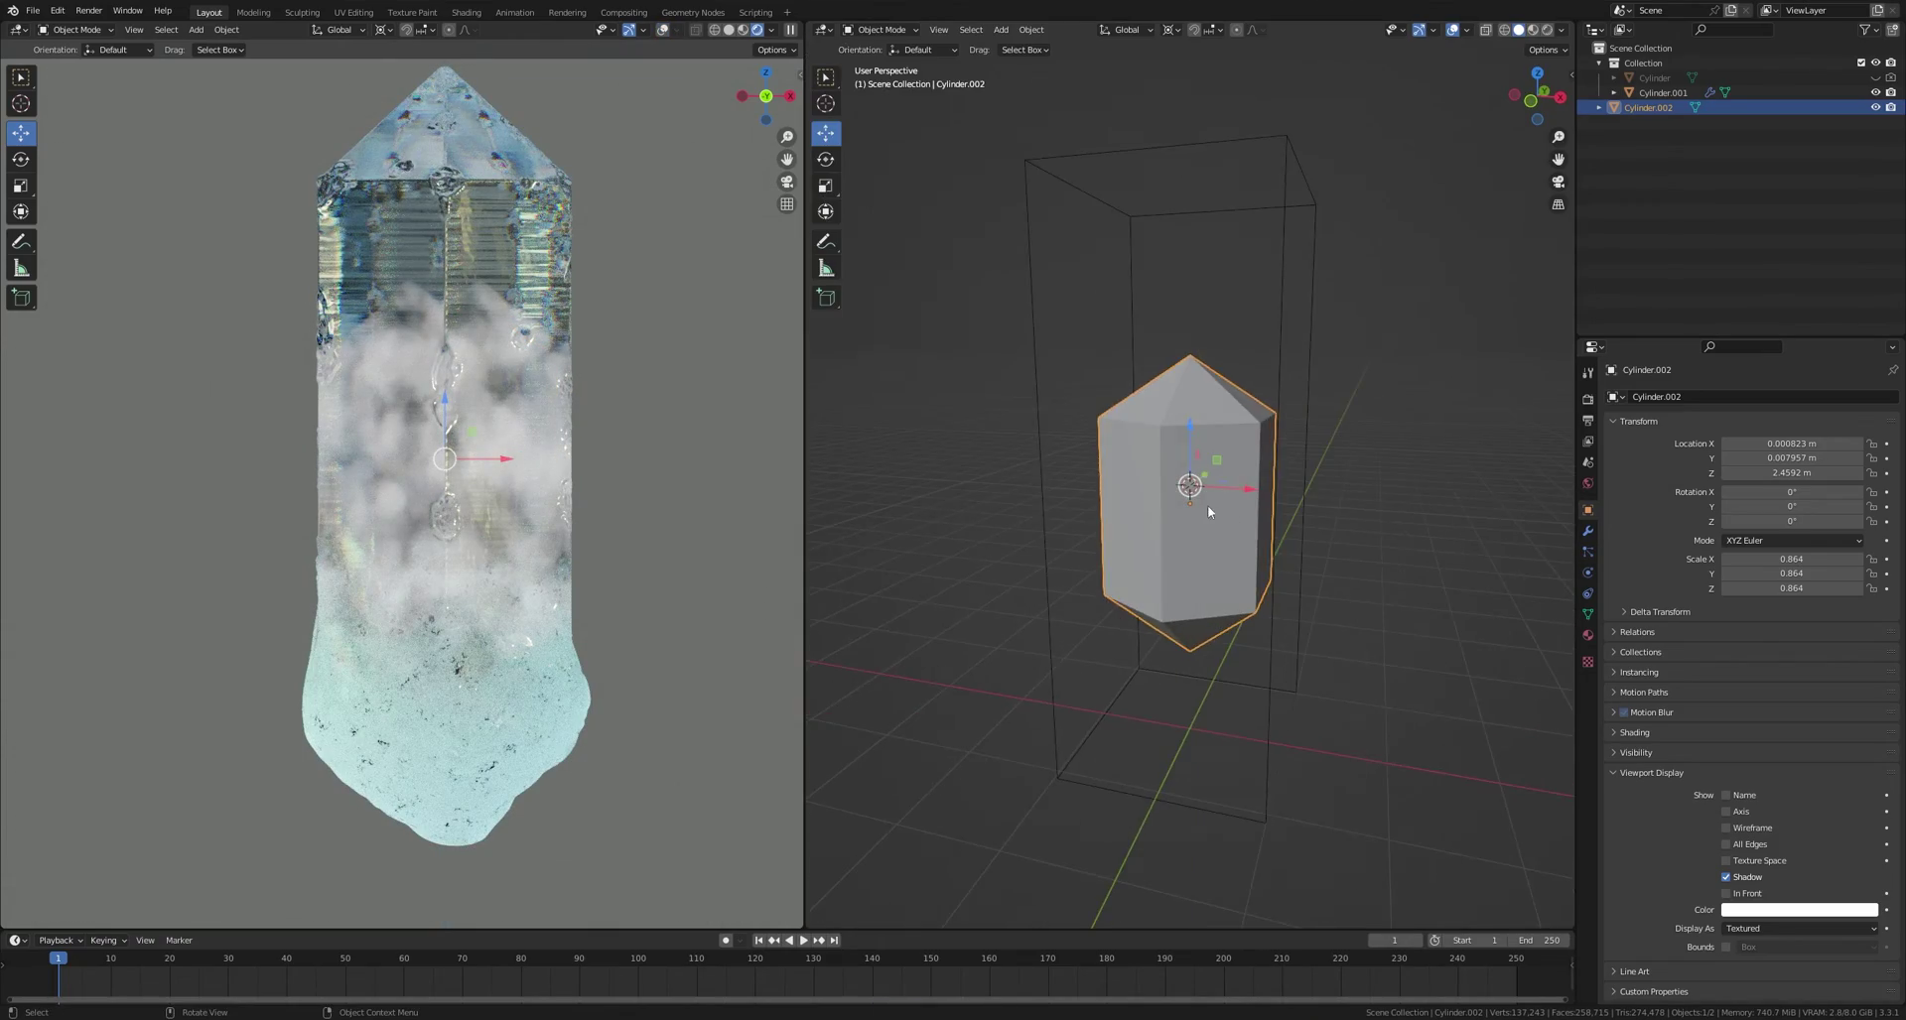
{"action": "key", "text": "Tab"}
{"action": "middle_click_drag", "start_coordinate": [1189, 508], "coordinate": [1221, 513]}
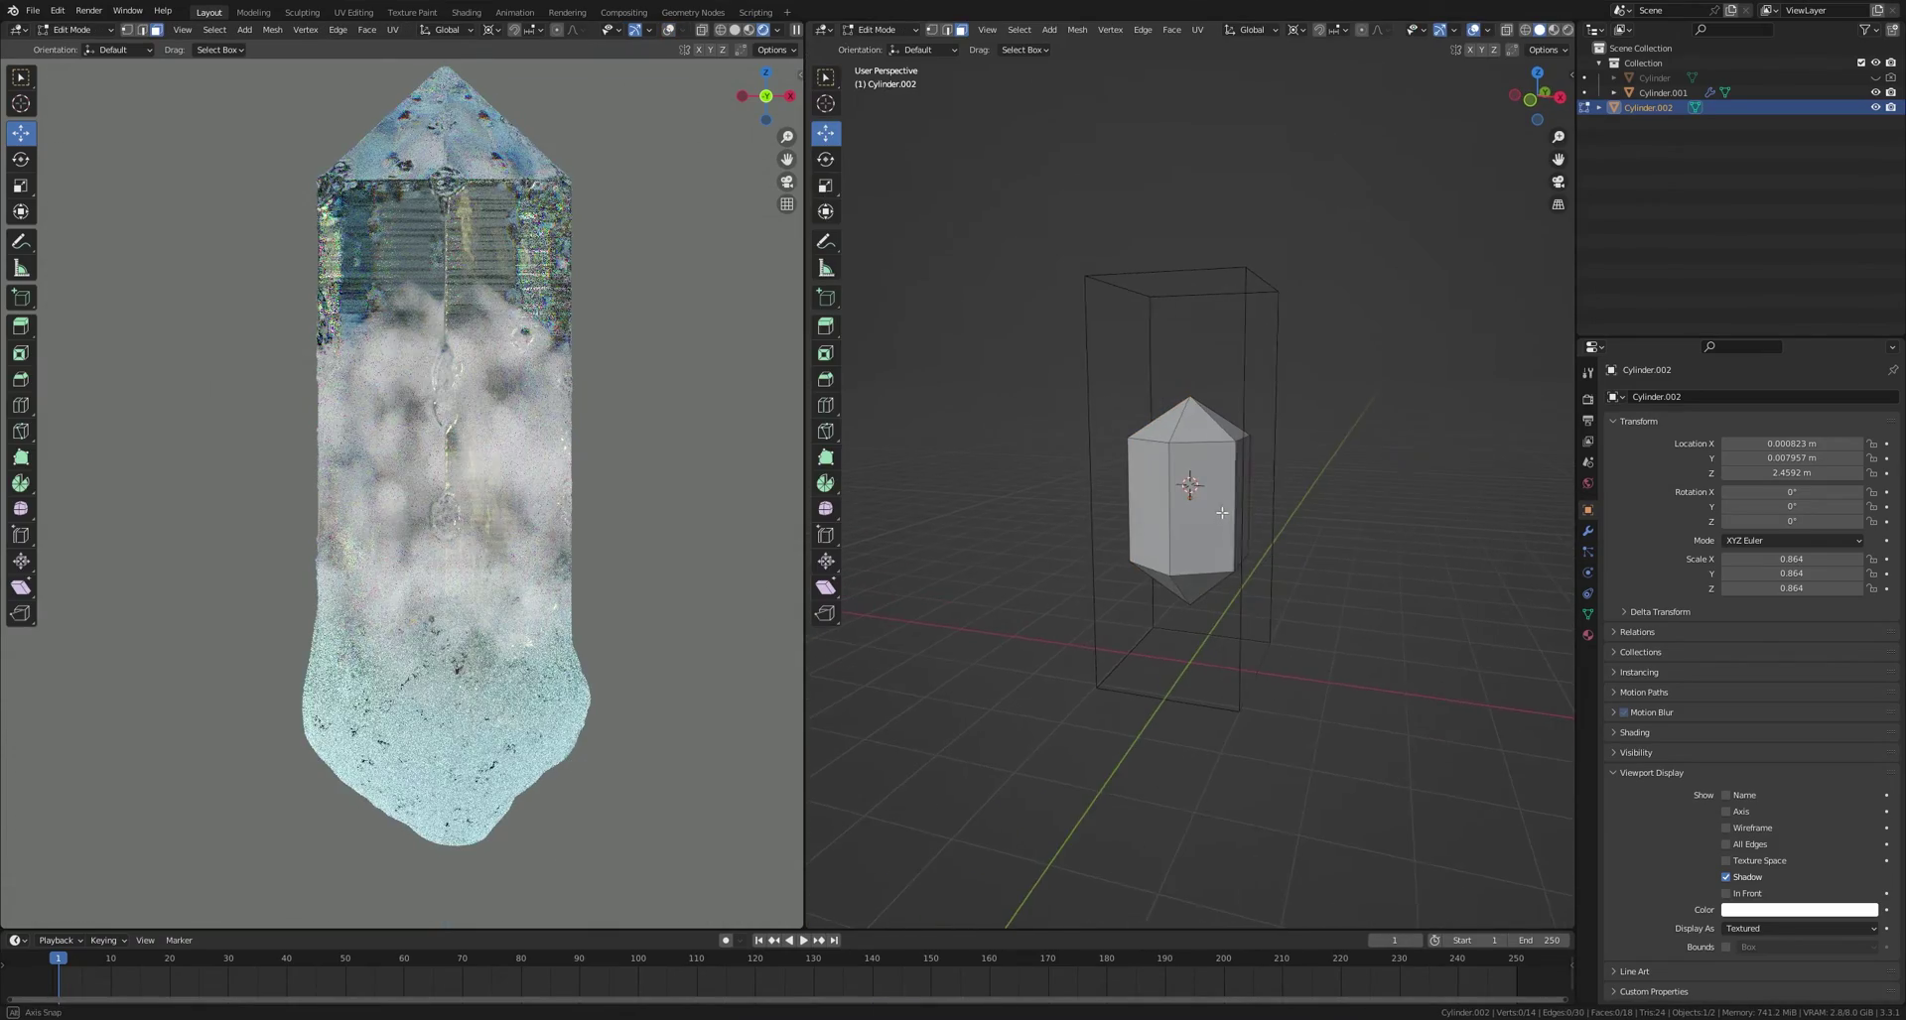
{"action": "key", "text": "z"}
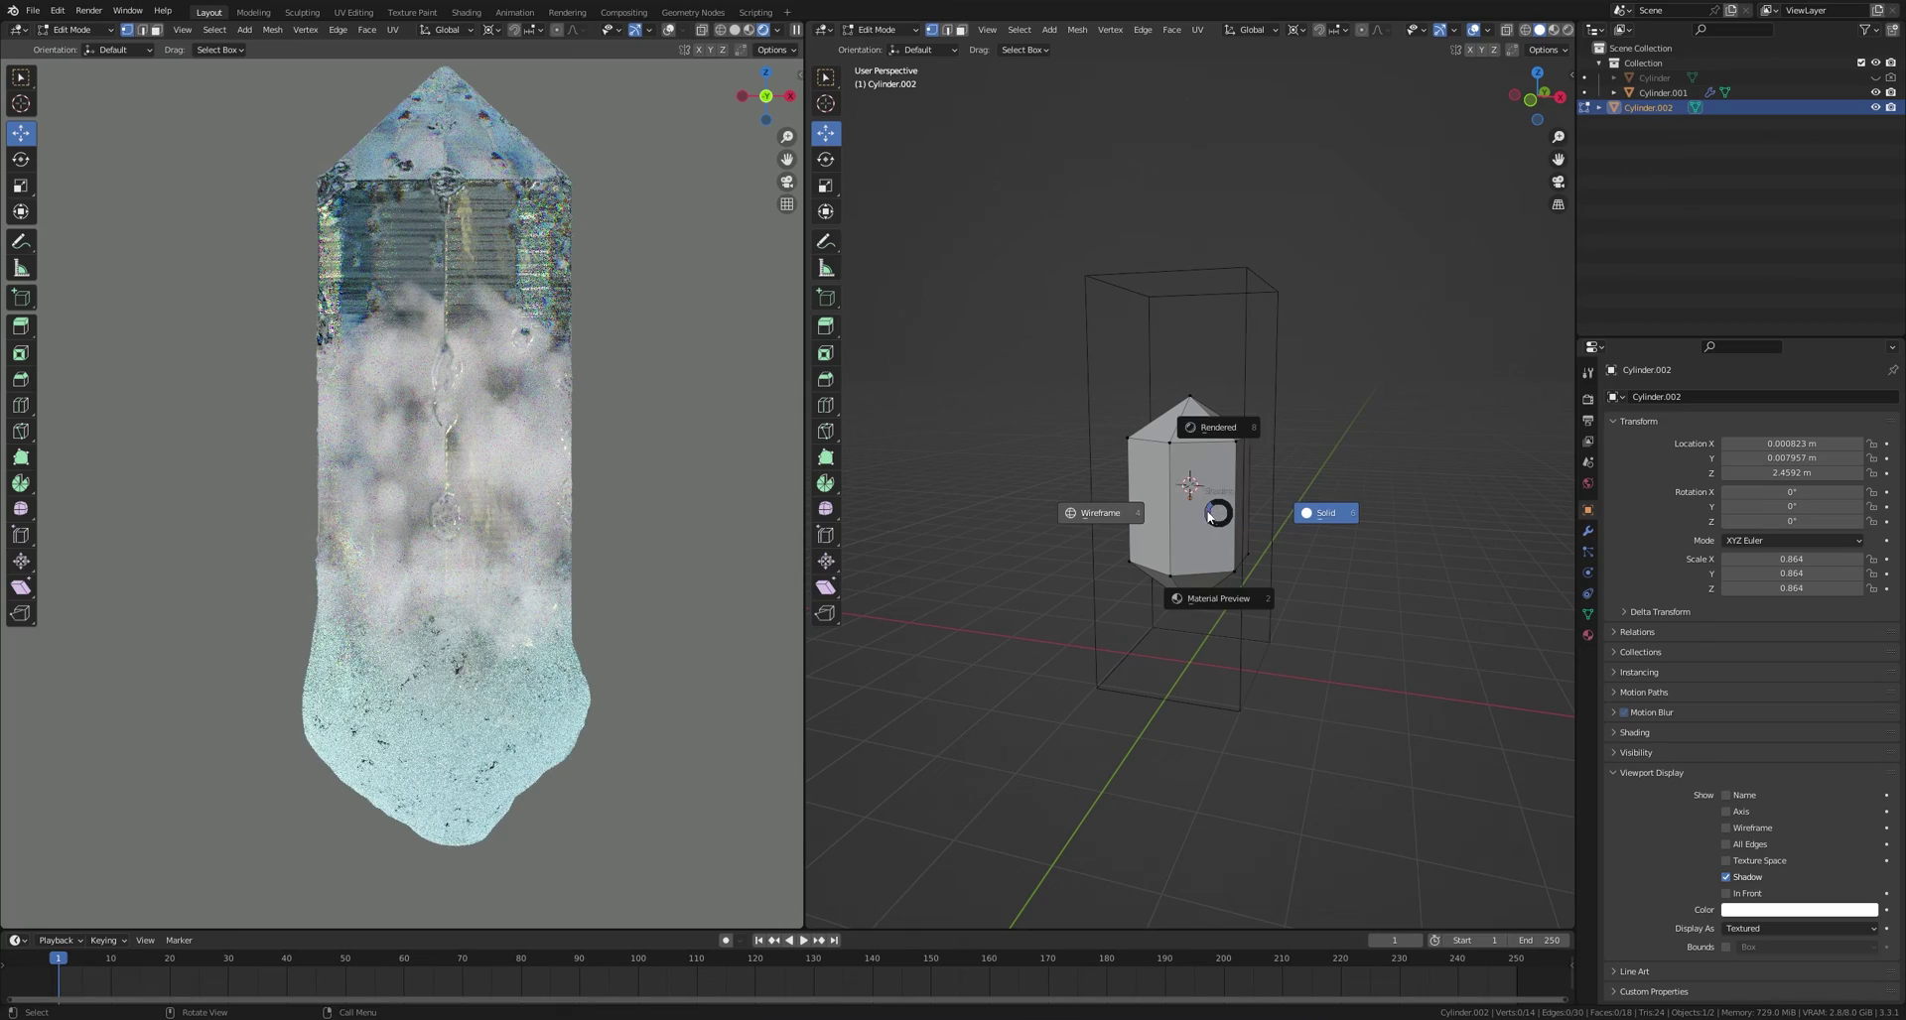
{"action": "left_click", "coordinate": [1122, 513]}
{"action": "middle_click_drag", "start_coordinate": [1152, 497], "coordinate": [1167, 492]}
{"action": "left_click_drag", "start_coordinate": [1102, 372], "coordinate": [1198, 371]}
Step: Lower the inner crystal's bottom vertices to lengthen it downward, and return to Object Mode
{"action": "left_click_drag", "start_coordinate": [1065, 523], "coordinate": [1284, 623]}
{"action": "left_click_drag", "start_coordinate": [1195, 469], "coordinate": [1195, 517]}
{"action": "left_click", "coordinate": [1194, 516]}
{"action": "key", "text": "Tab"}
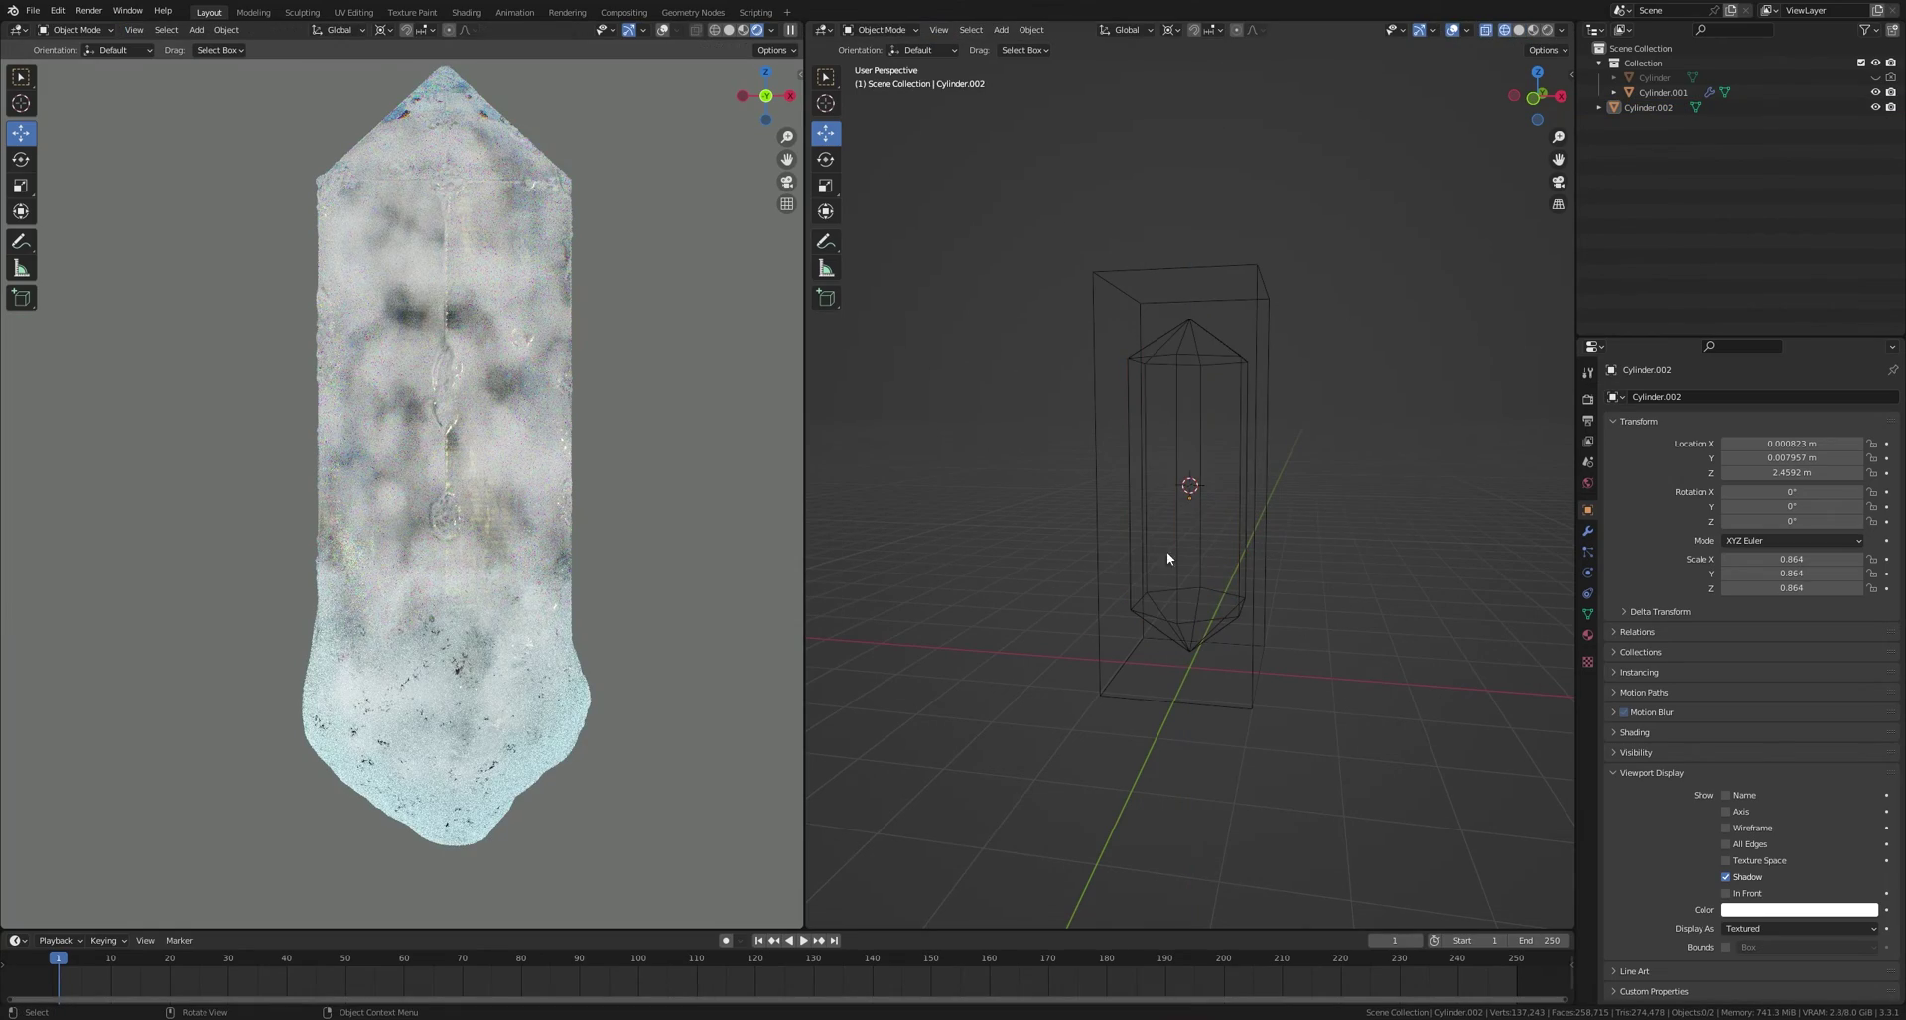
Step: In the inner crystal's material, set the Noise Texture's Scale to 2 and Detail to 15, with the ColorRamp's pale blue stop at 0.568
{"action": "left_click", "coordinate": [1177, 385]}
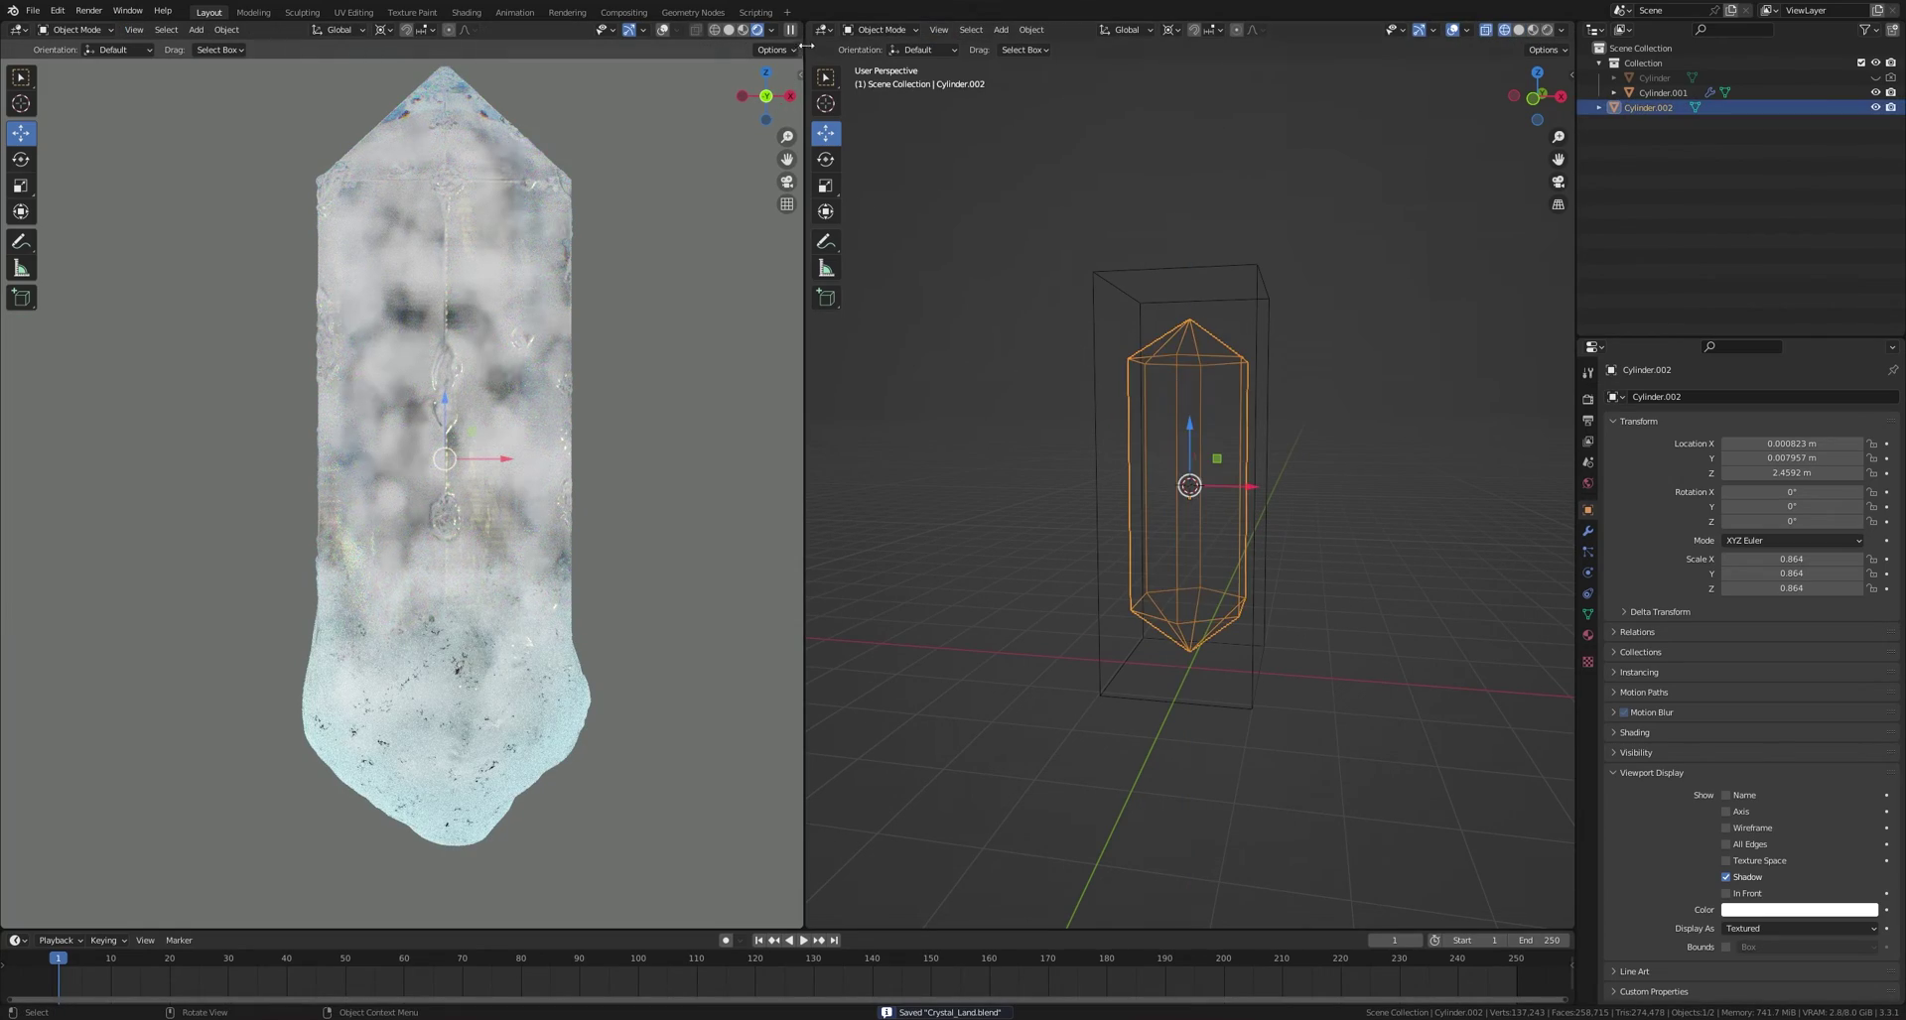
{"action": "left_click", "coordinate": [824, 30]}
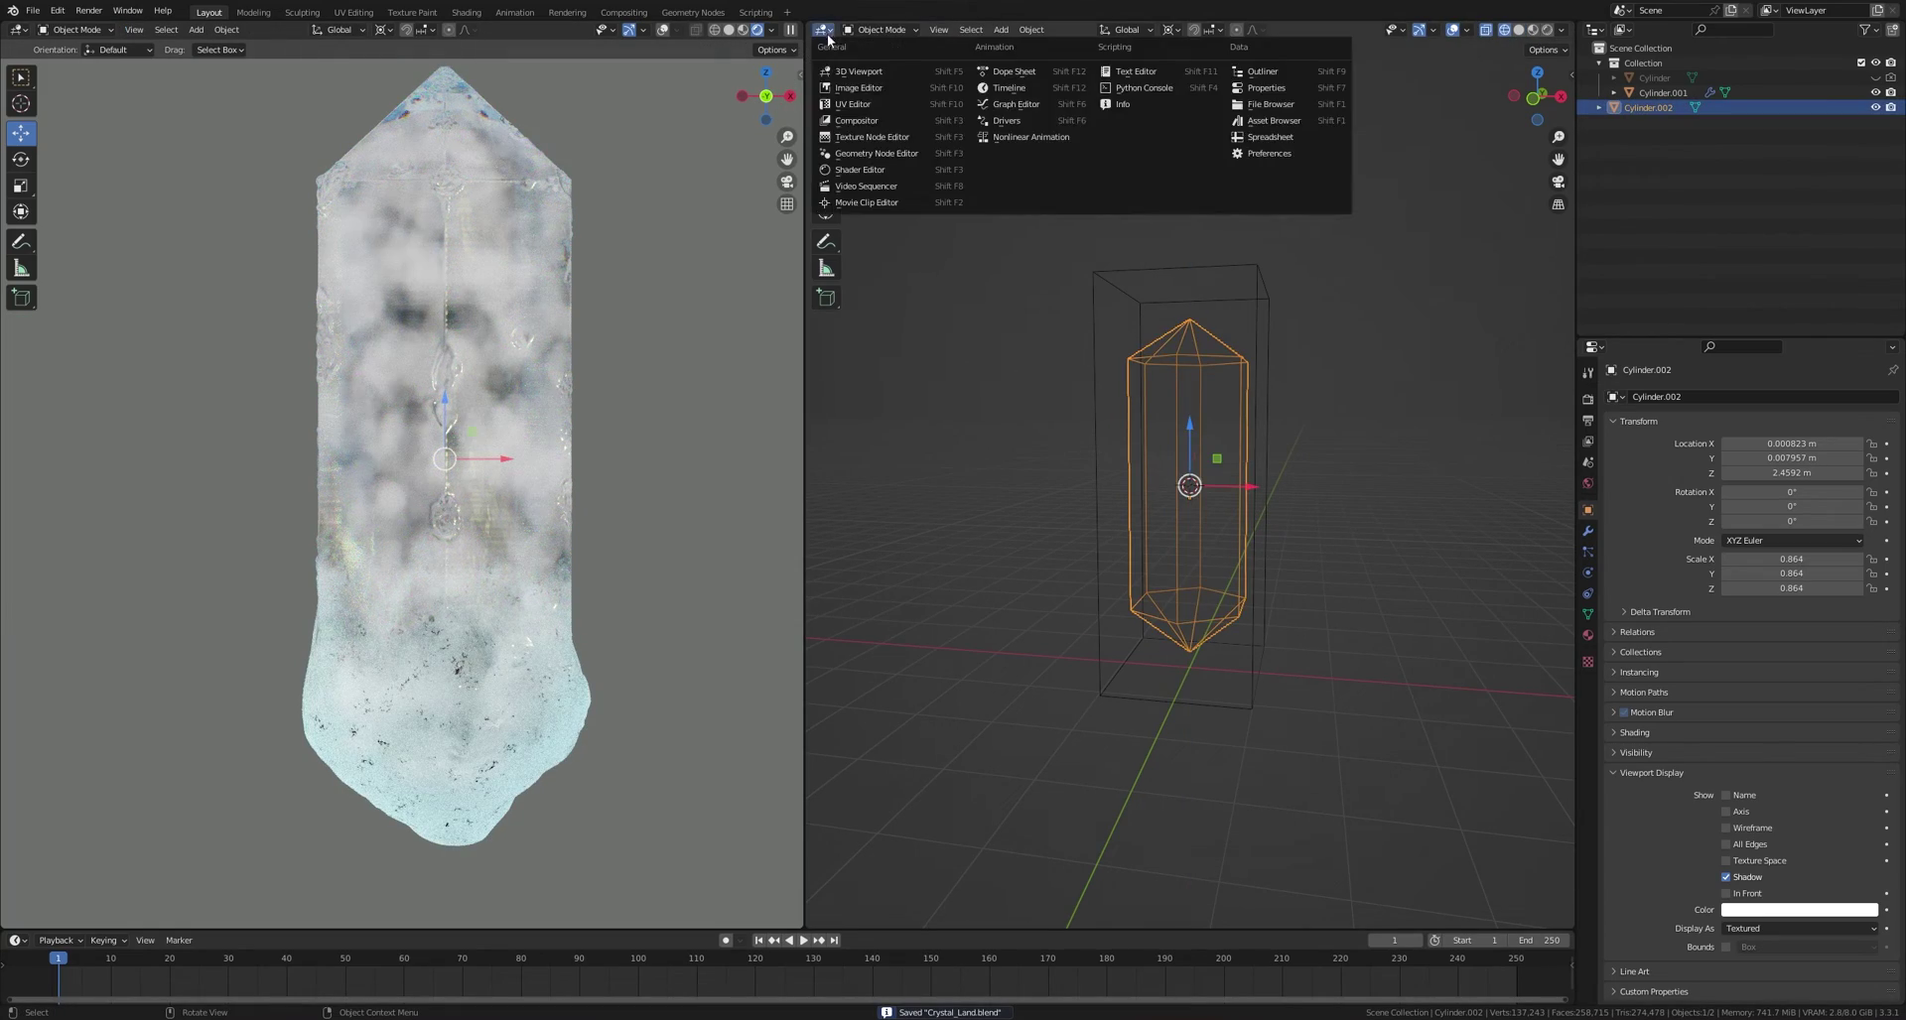
{"action": "left_click", "coordinate": [887, 171]}
{"action": "middle_click_drag", "start_coordinate": [980, 670], "coordinate": [1023, 676]}
{"action": "left_click_drag", "start_coordinate": [1019, 592], "coordinate": [1022, 597]}
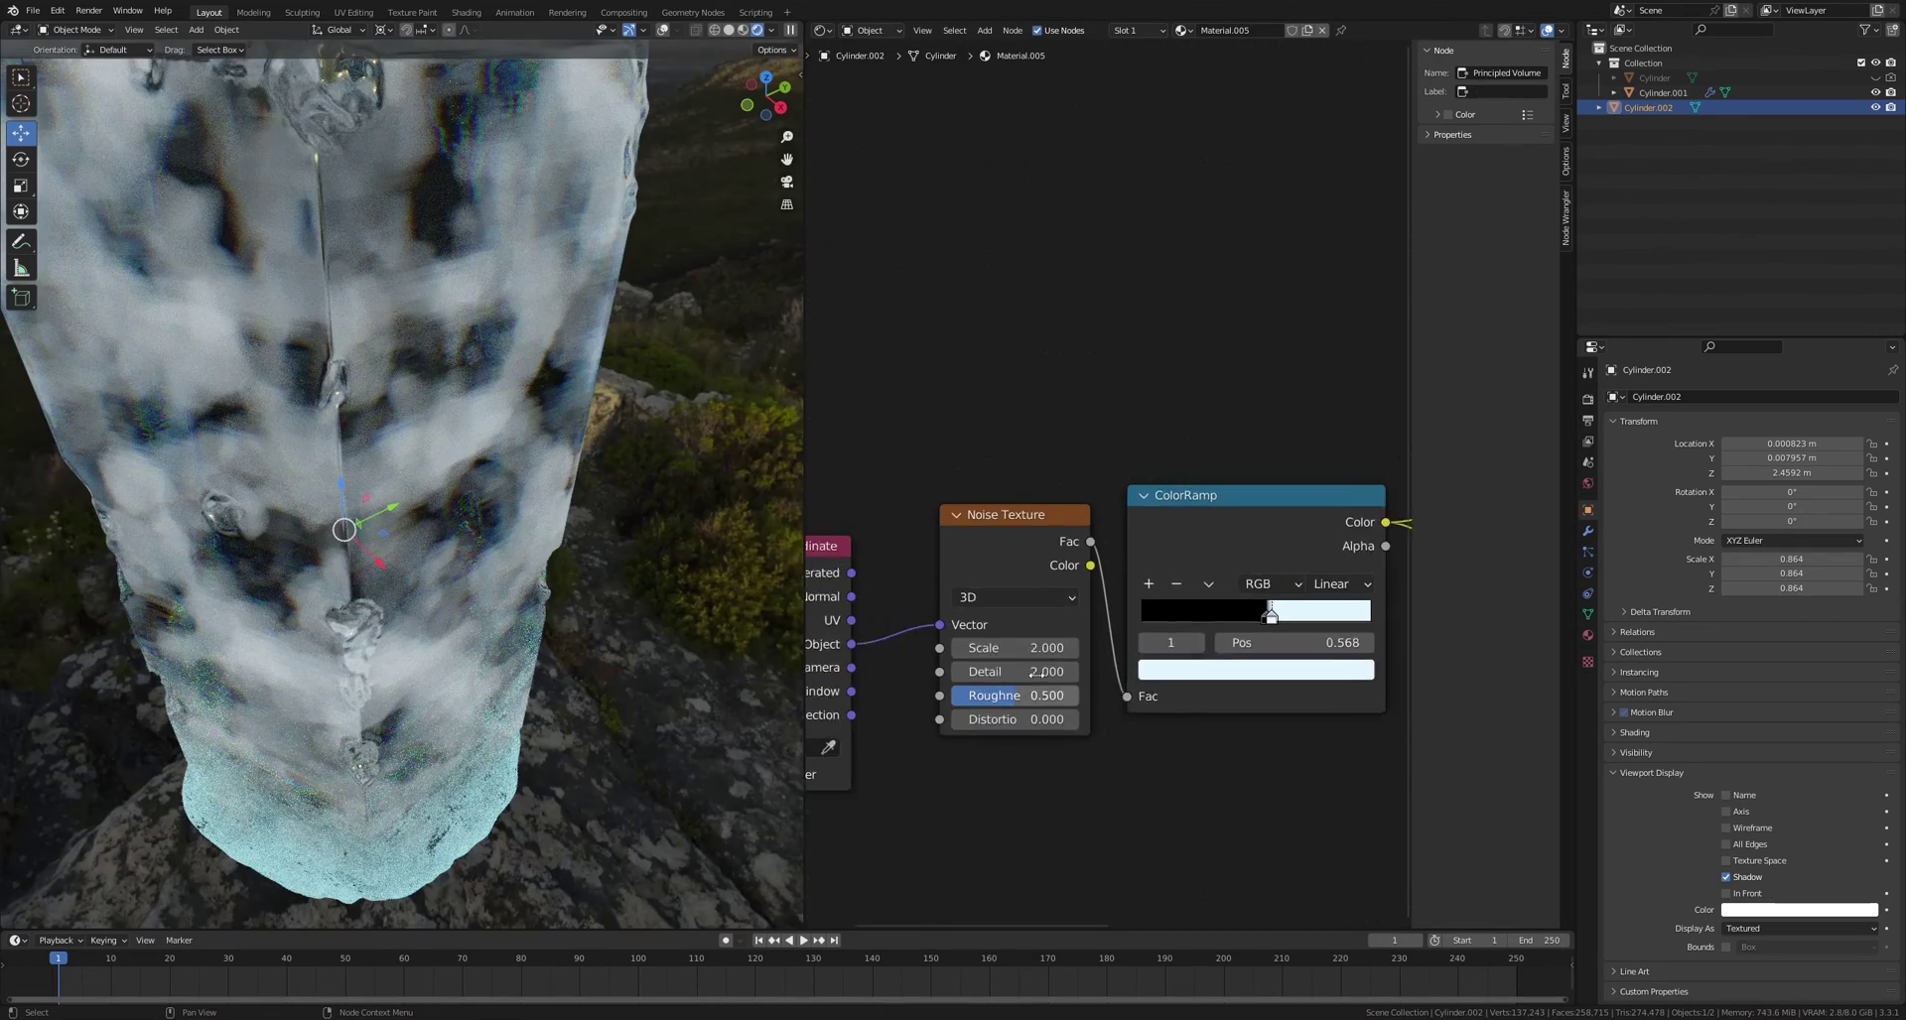
{"action": "scroll", "coordinate": [1037, 672], "scroll_direction": "up", "scroll_amount": 1}
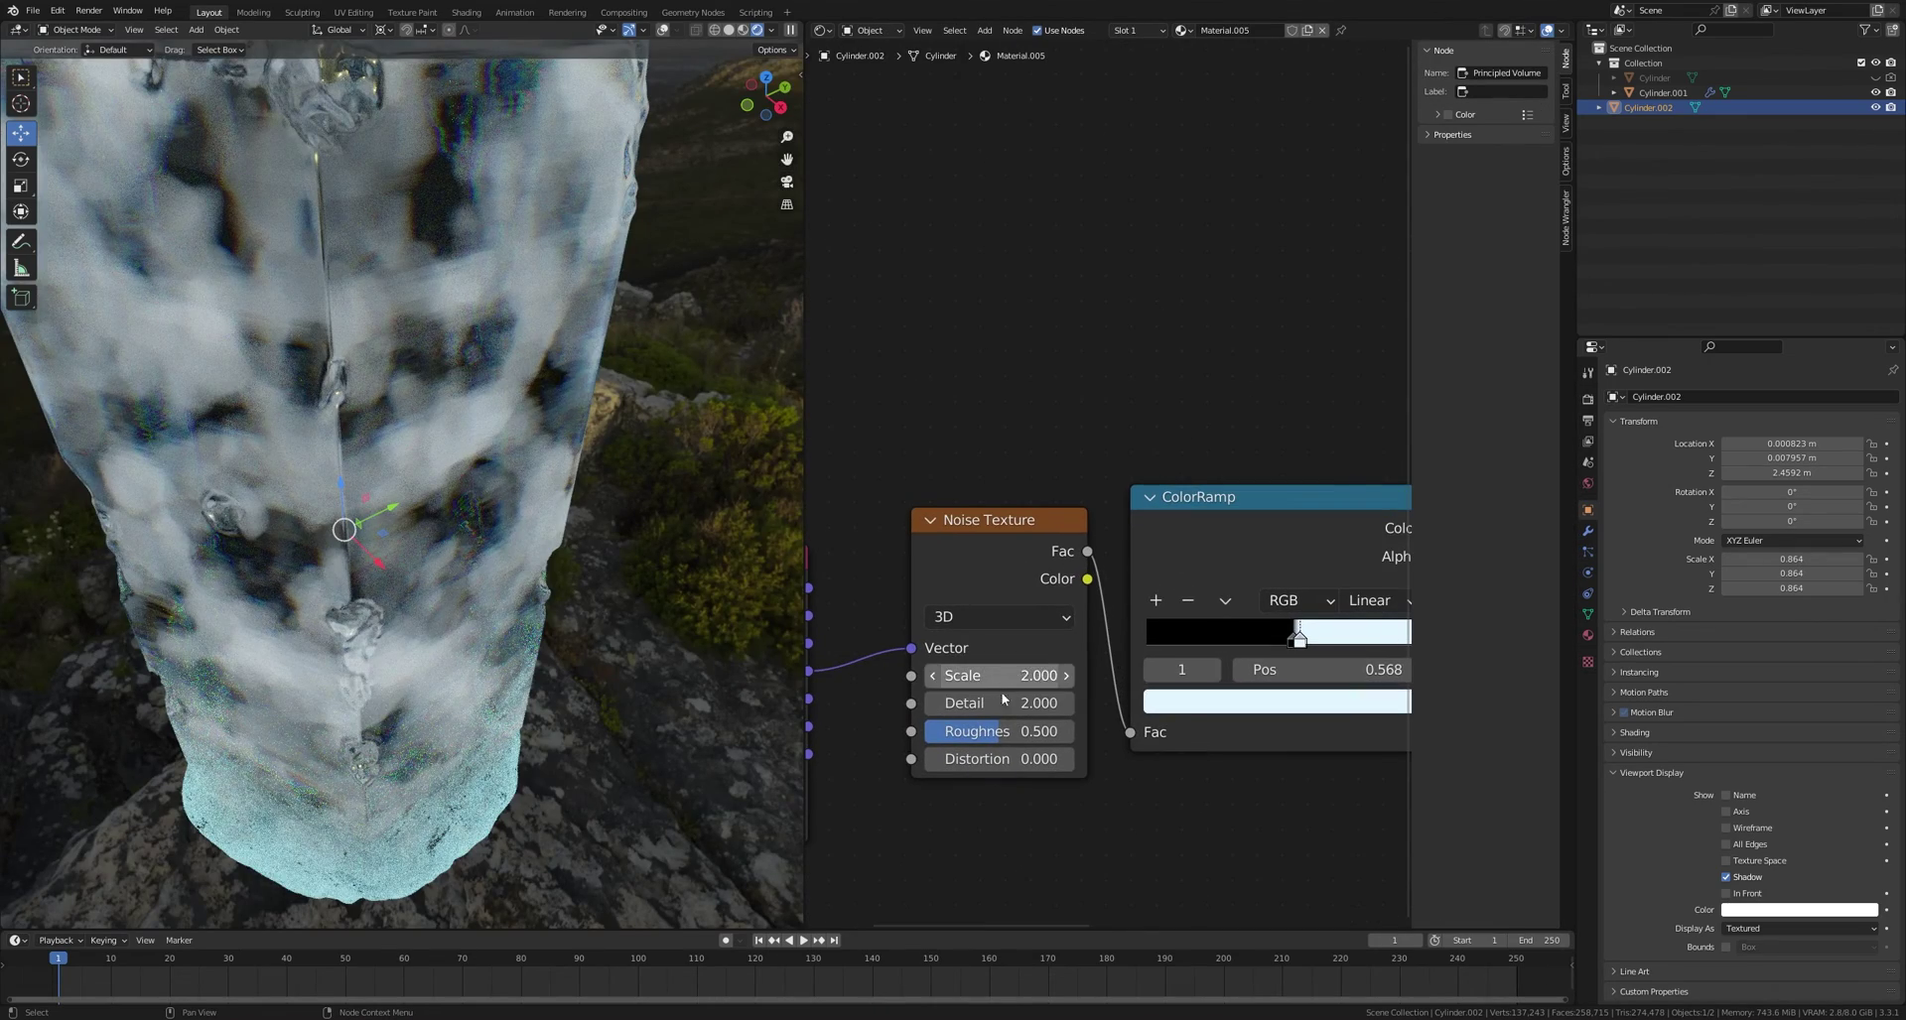
{"action": "left_click_drag", "start_coordinate": [993, 703], "coordinate": [1052, 703]}
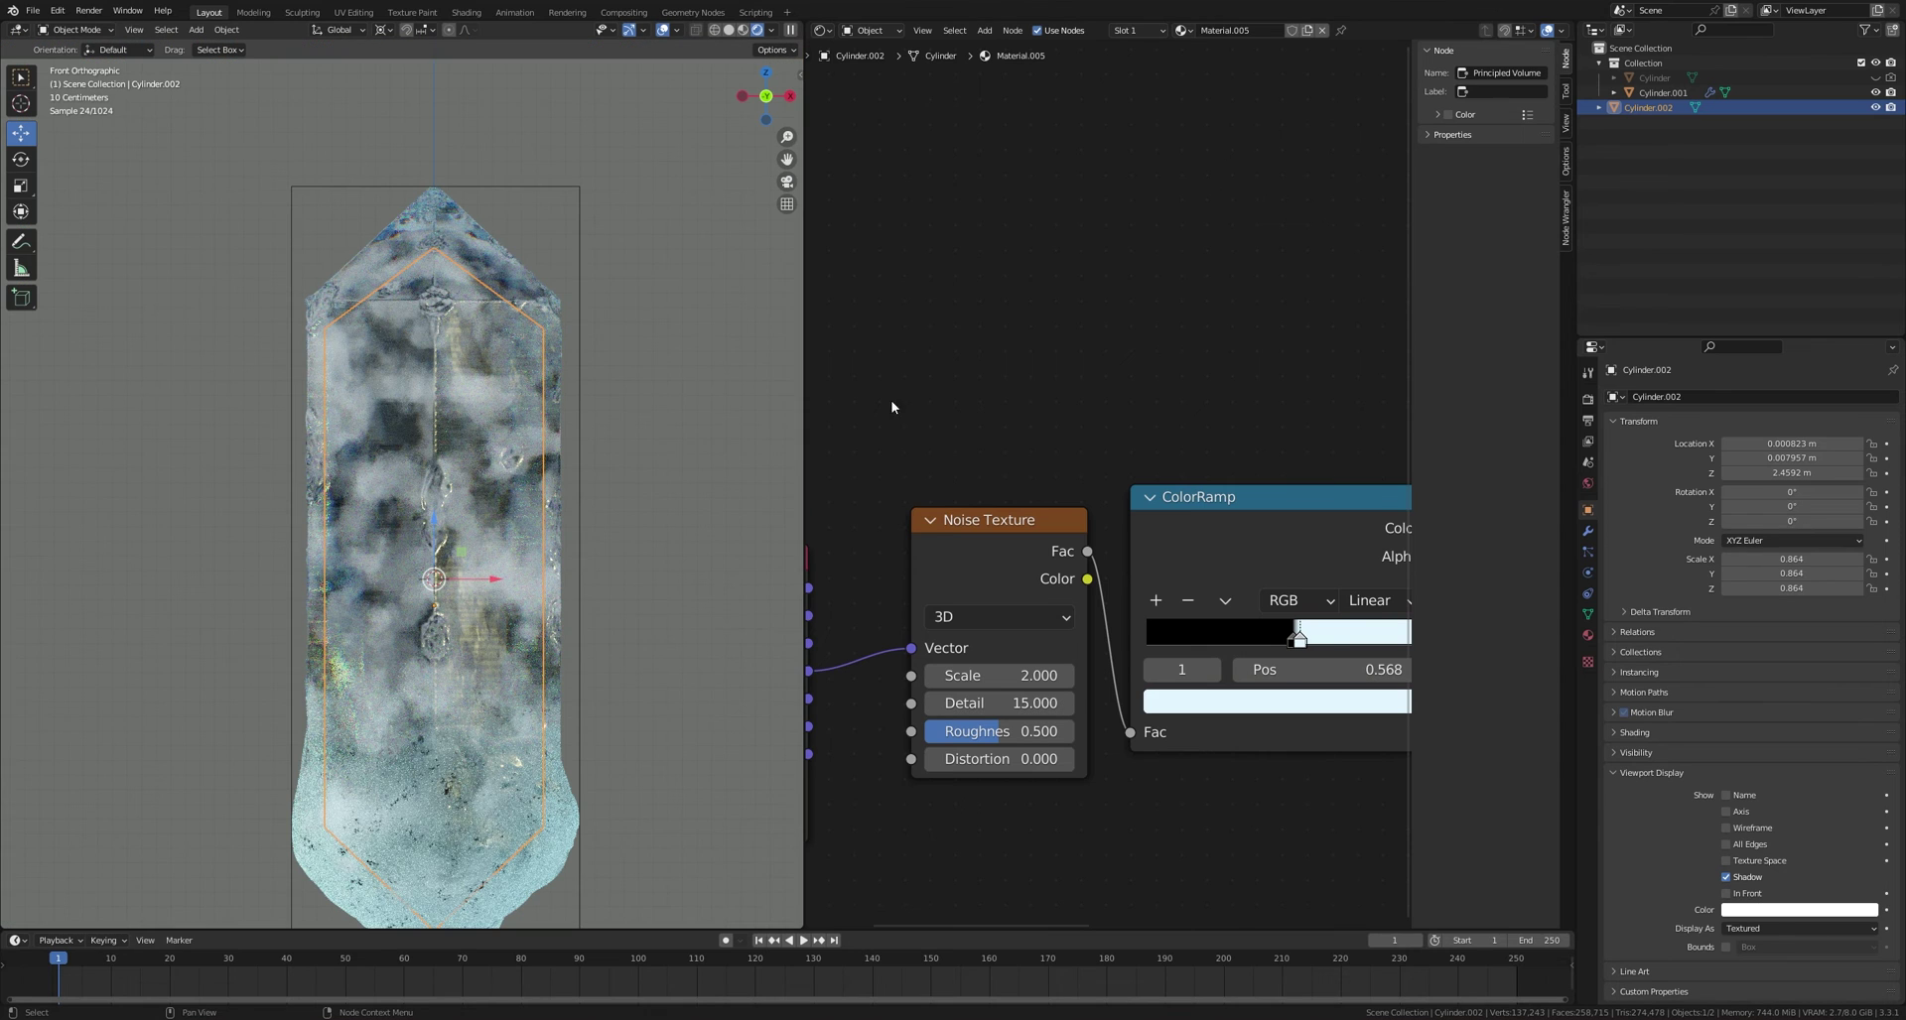
Step: Bring back the 3D Viewport with solid shading and add a Displace modifier with a new texture to the inner crystal
{"action": "left_click", "coordinate": [821, 30]}
{"action": "left_click", "coordinate": [863, 67]}
{"action": "left_click", "coordinate": [1006, 568]}
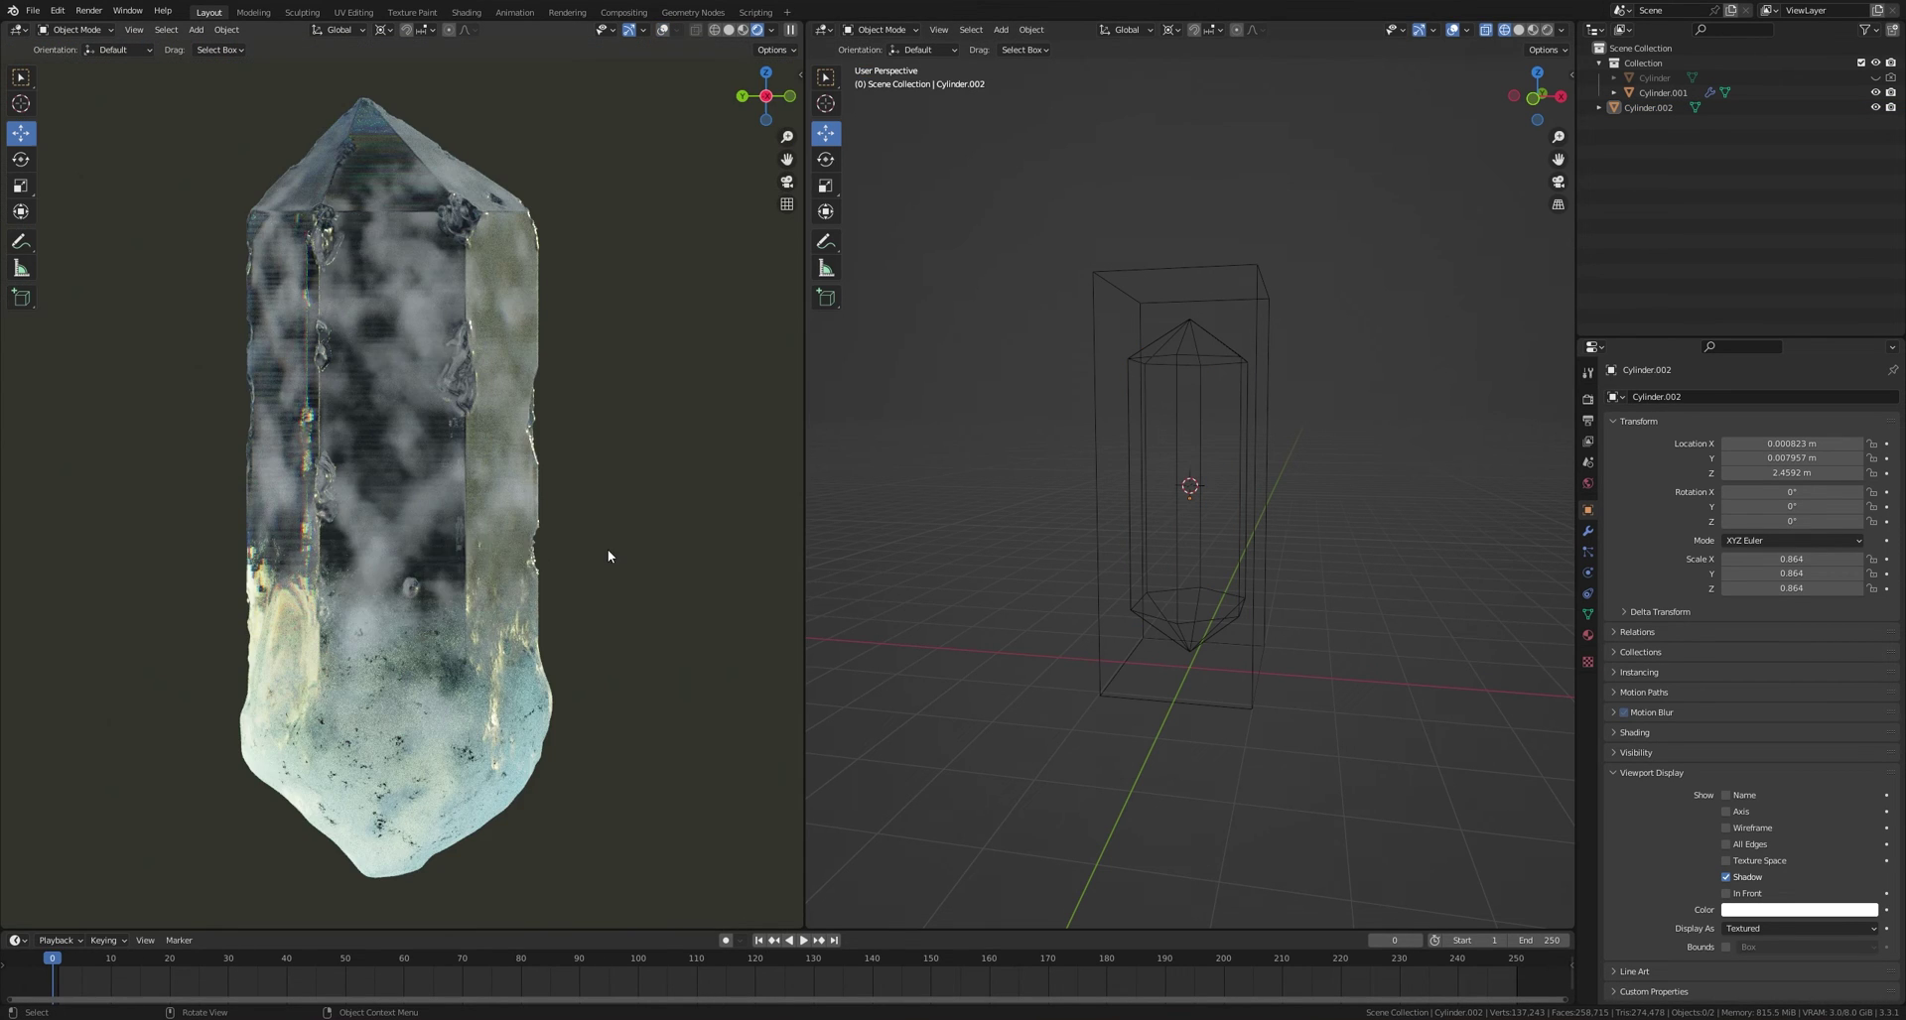
{"action": "key", "text": "z"}
{"action": "left_click", "coordinate": [701, 554]}
{"action": "left_click", "coordinate": [1189, 541]}
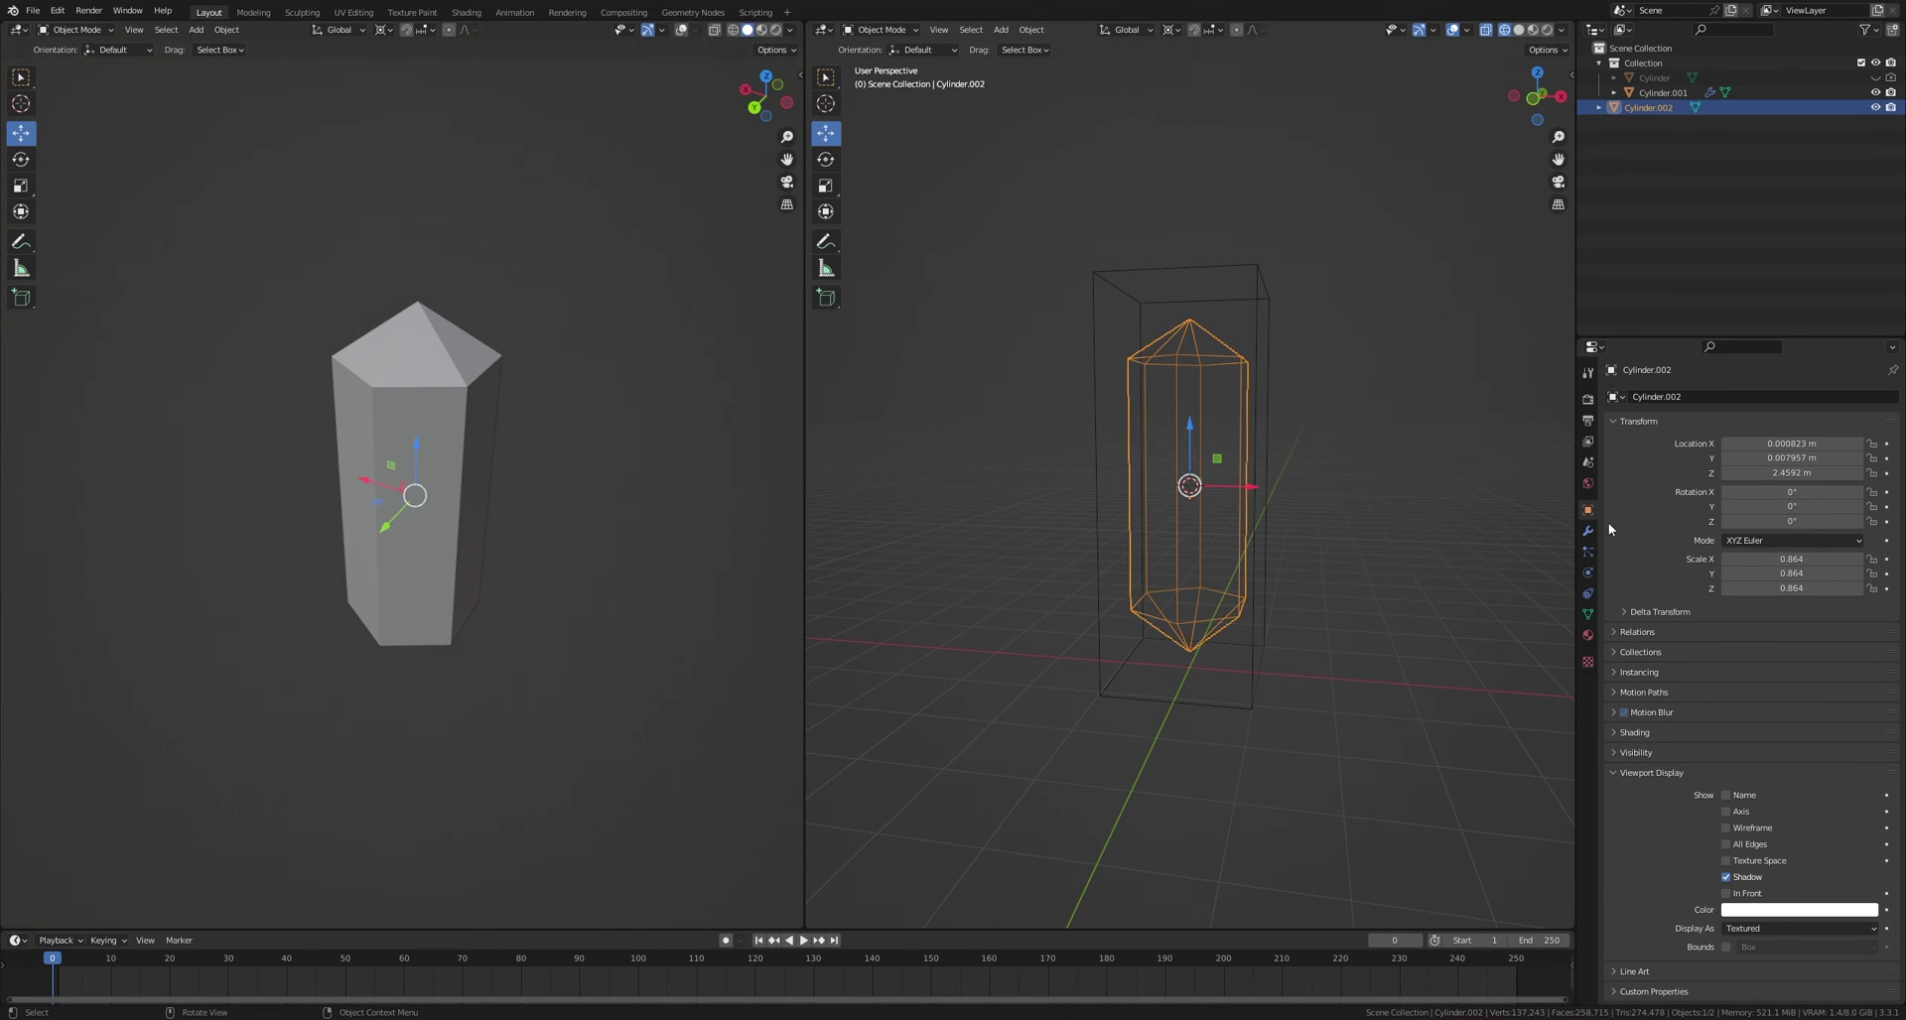
{"action": "left_click", "coordinate": [1587, 531]}
{"action": "left_click", "coordinate": [1671, 398]}
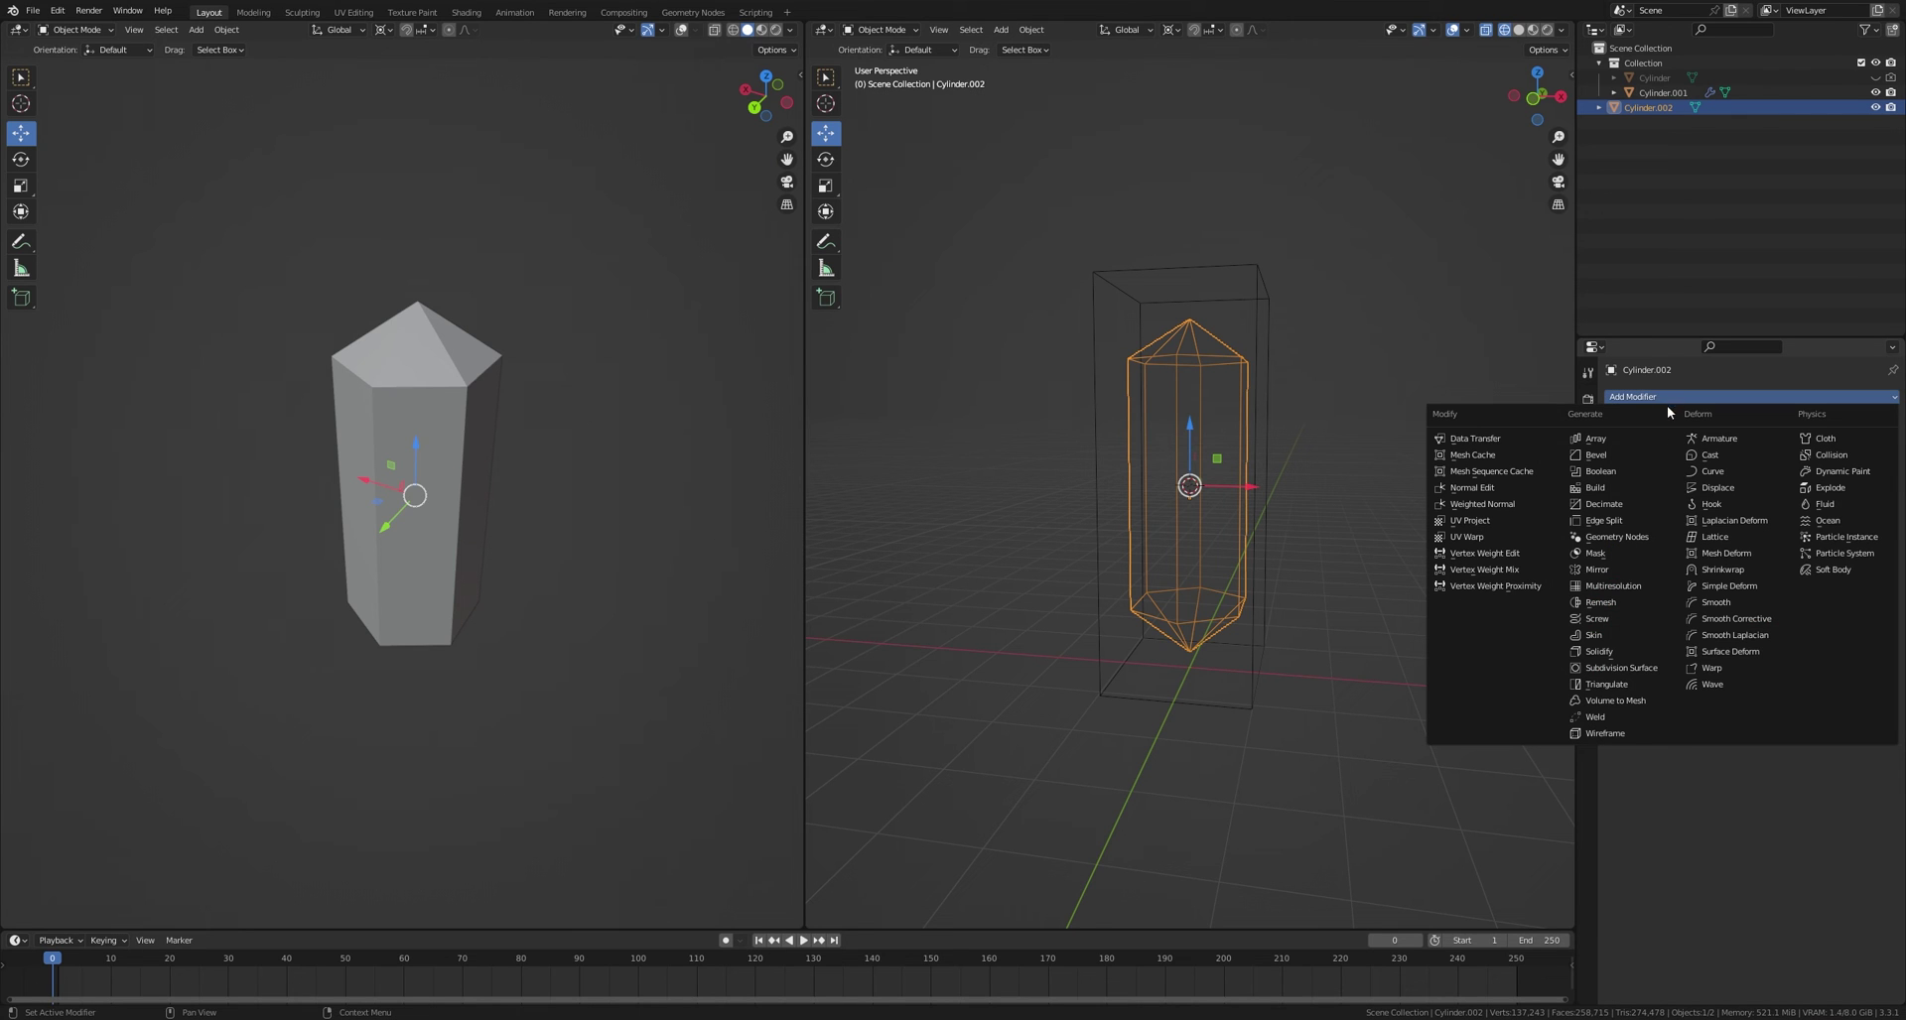
{"action": "left_click", "coordinate": [1710, 490]}
{"action": "left_click", "coordinate": [1744, 443]}
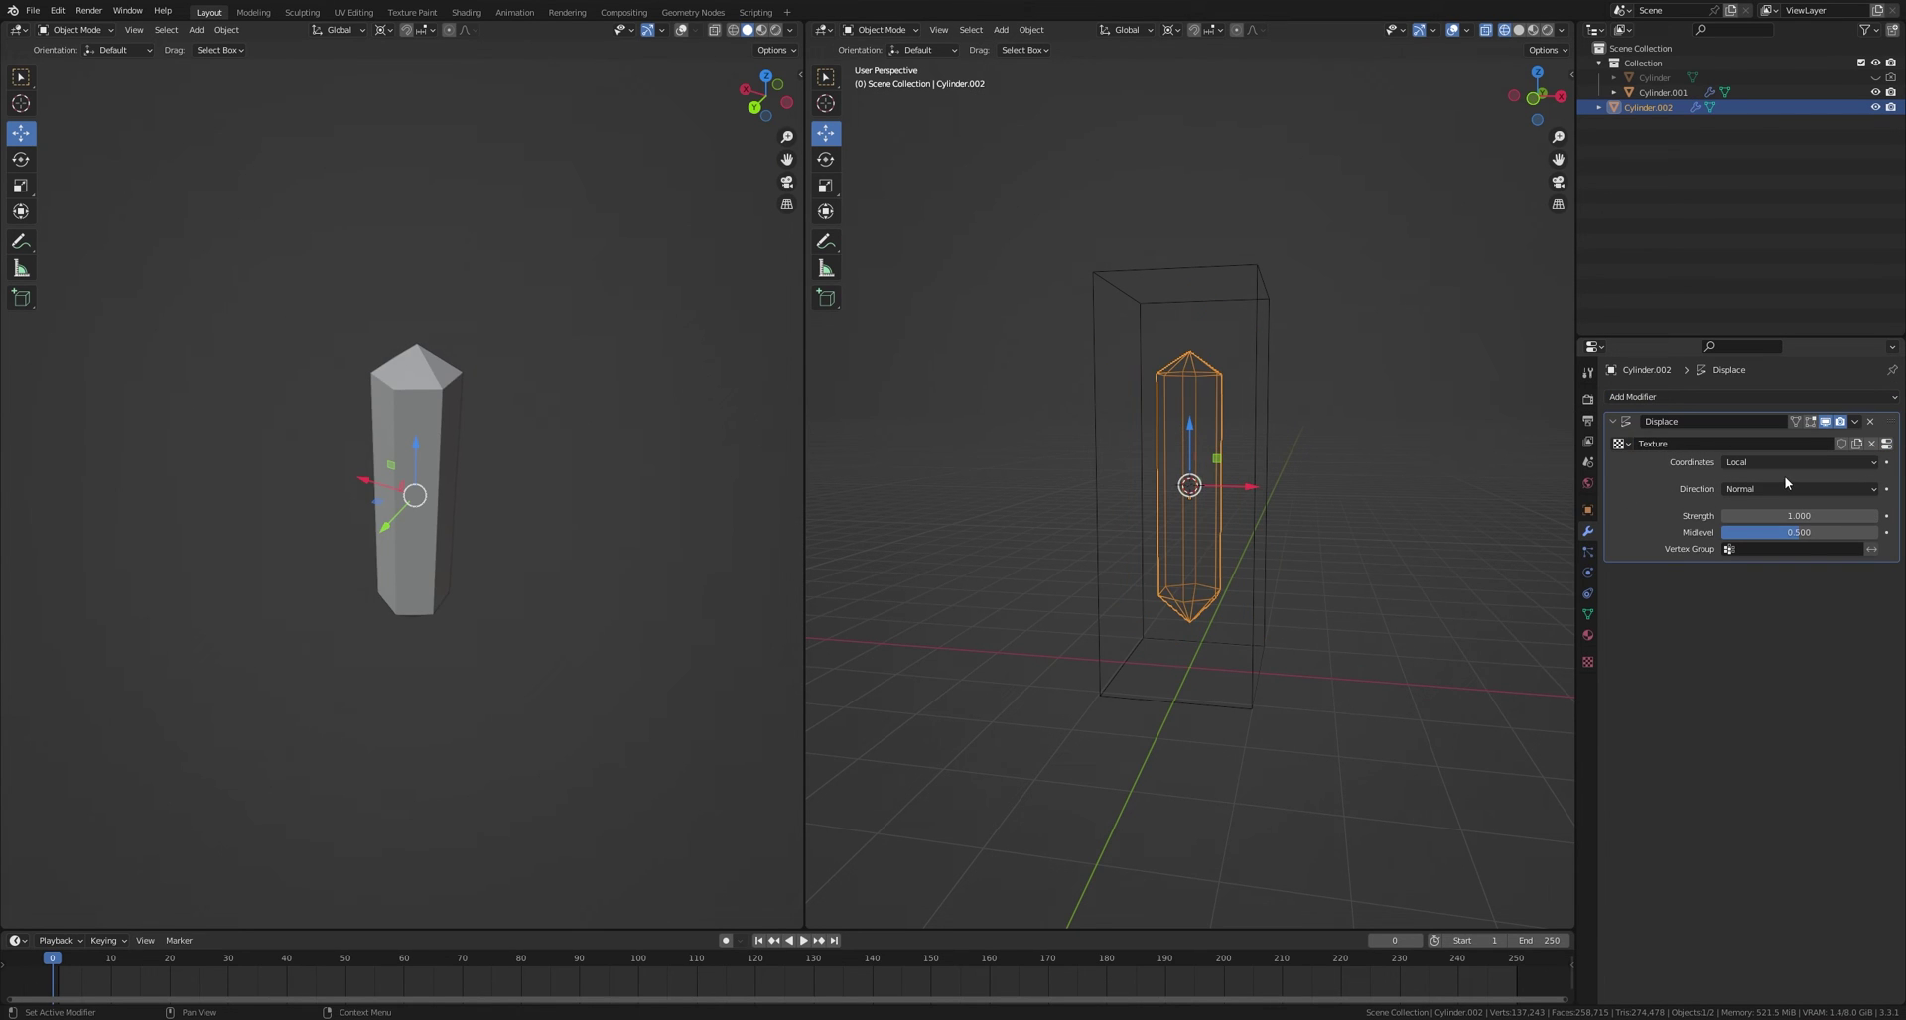
Step: Change the Displace texture's type to Clouds
{"action": "left_click", "coordinate": [1886, 444]}
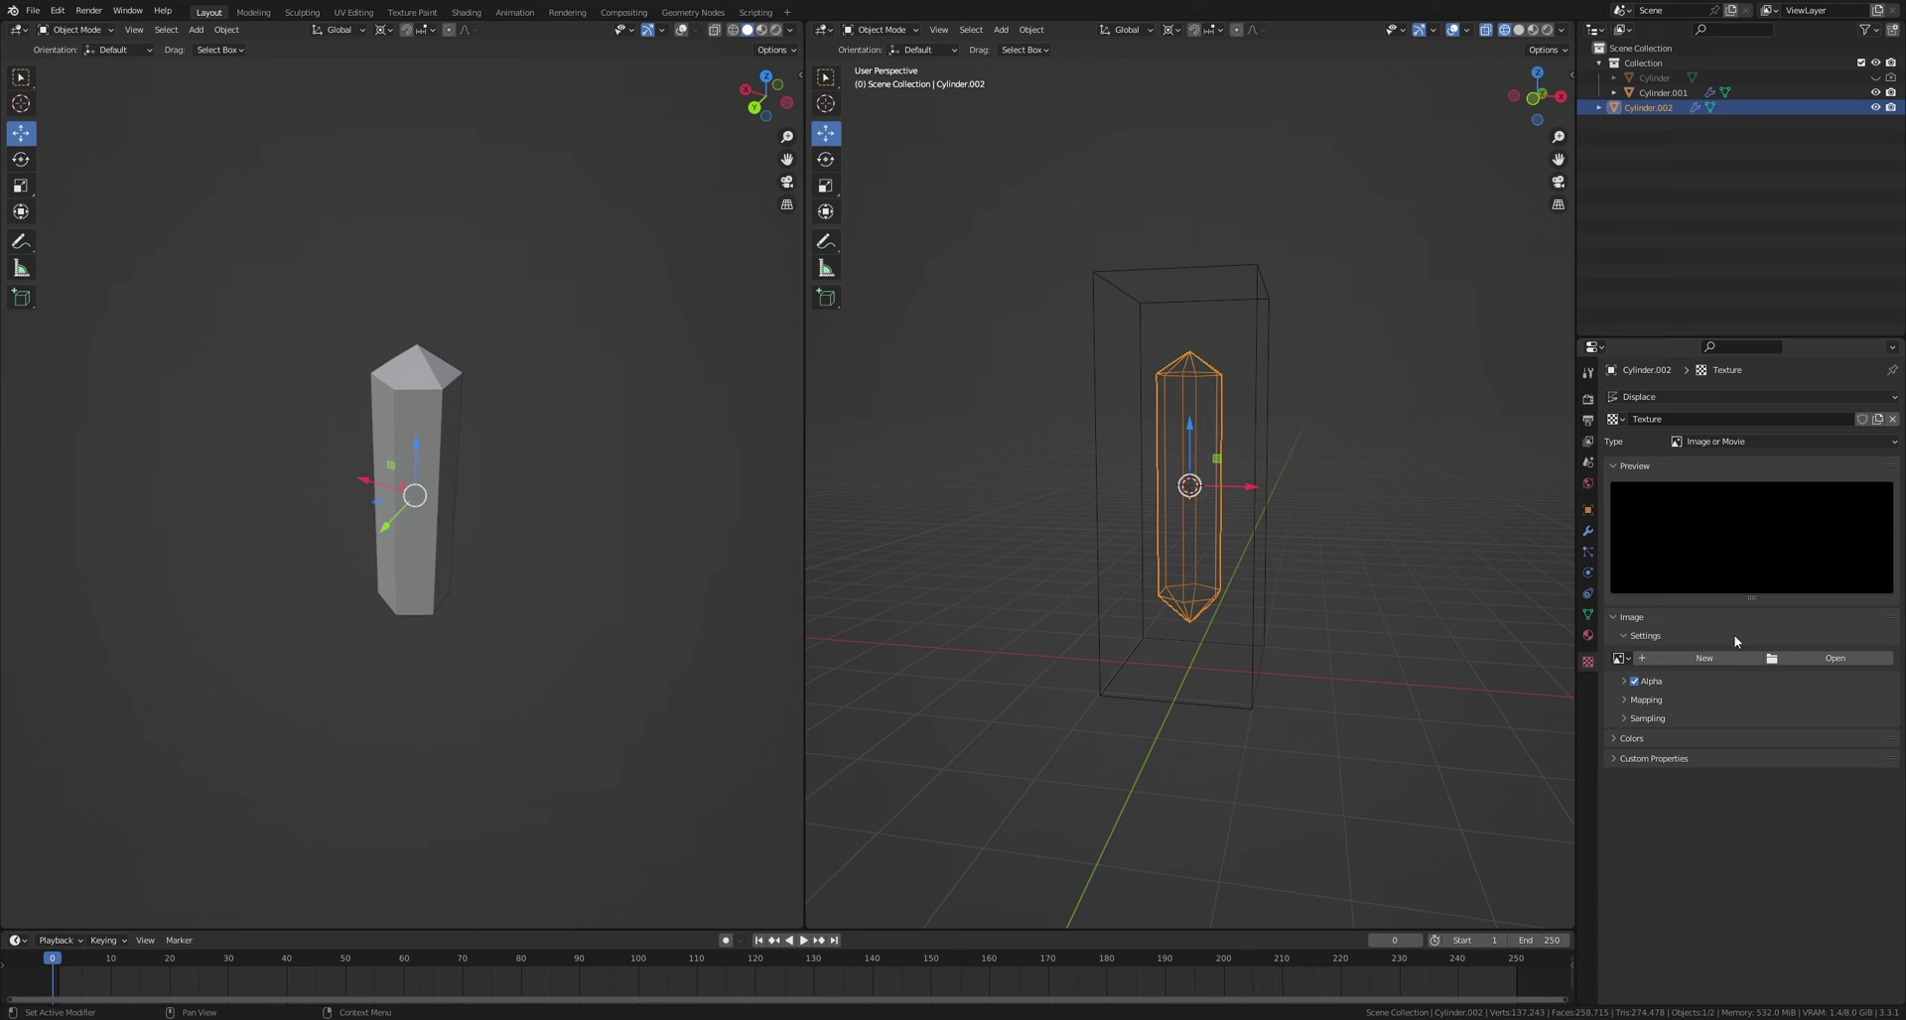
{"action": "left_click", "coordinate": [1716, 442]}
{"action": "left_click", "coordinate": [1713, 491]}
Step: Add a Subdivision Surface modifier above the Displace modifier and set its viewport level to 3
{"action": "left_click", "coordinate": [1588, 532]}
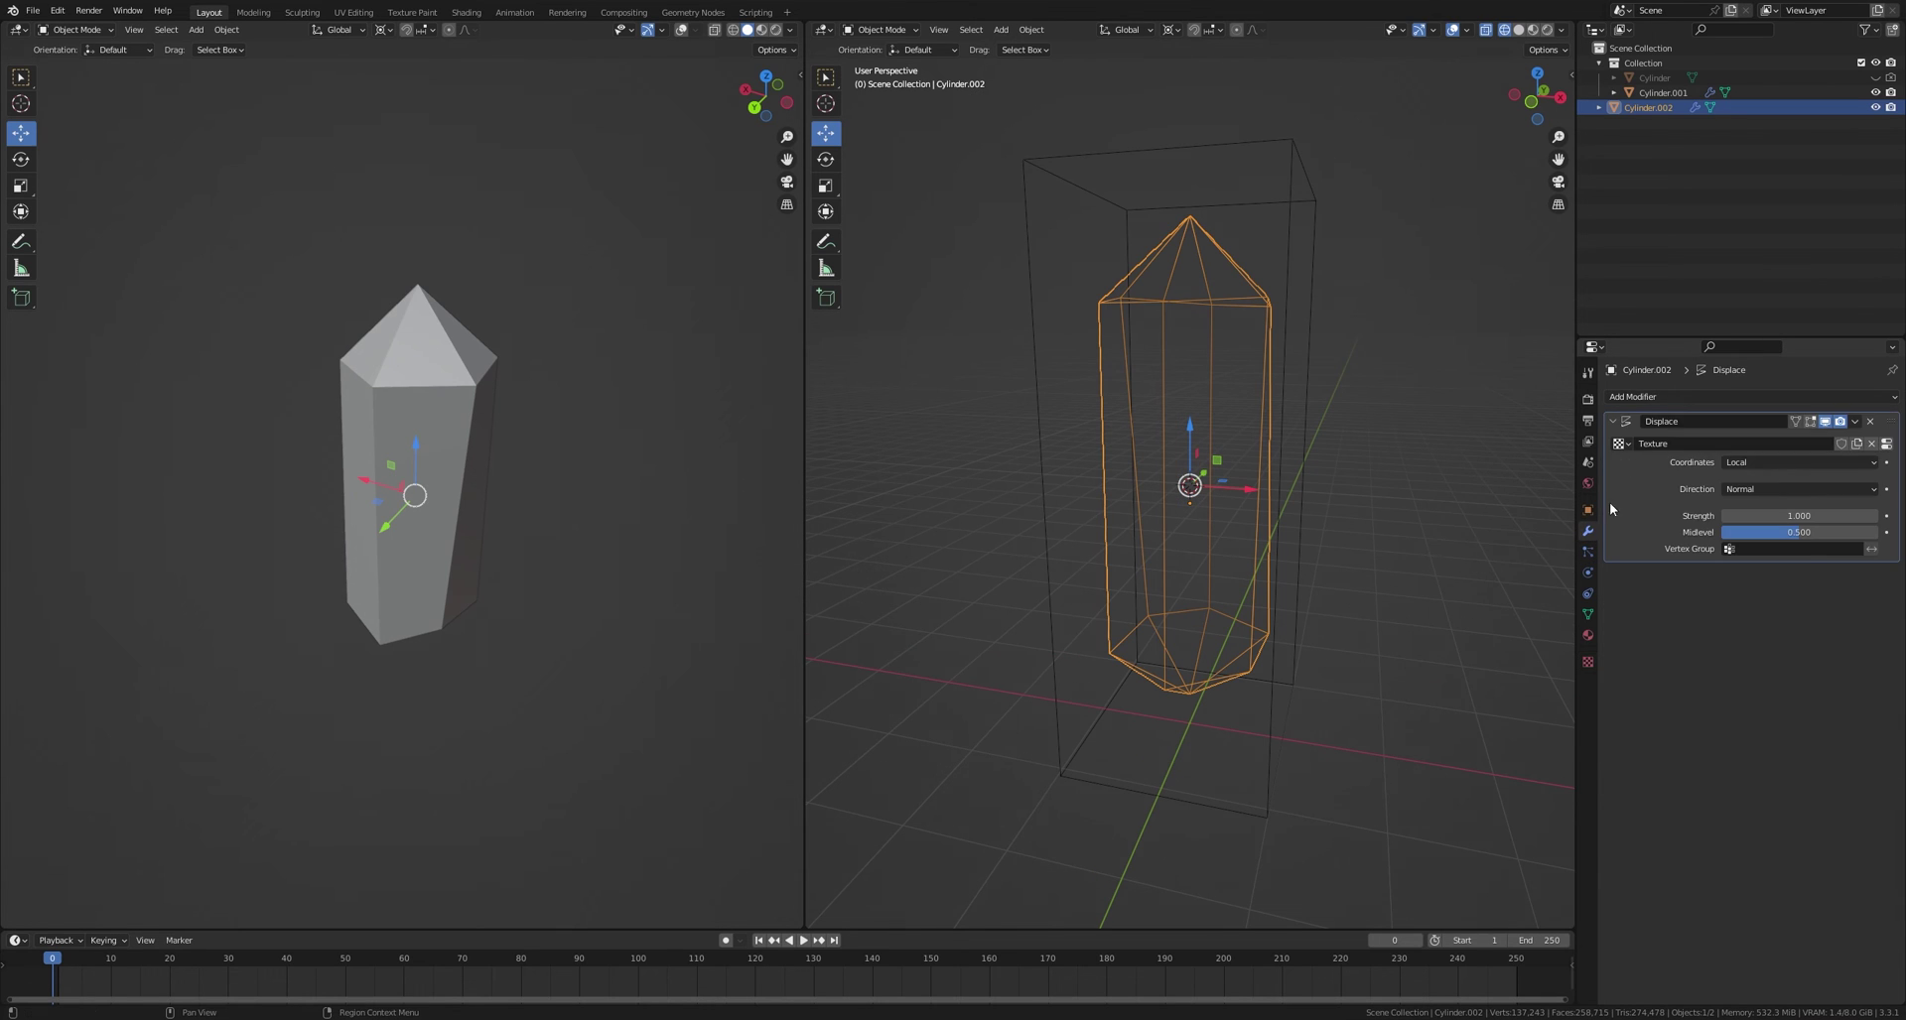
{"action": "left_click", "coordinate": [1657, 397]}
{"action": "left_click", "coordinate": [1644, 654]}
{"action": "left_click_drag", "start_coordinate": [1888, 574], "coordinate": [1858, 455]}
{"action": "left_click", "coordinate": [1875, 463]}
{"action": "left_click", "coordinate": [1875, 462]}
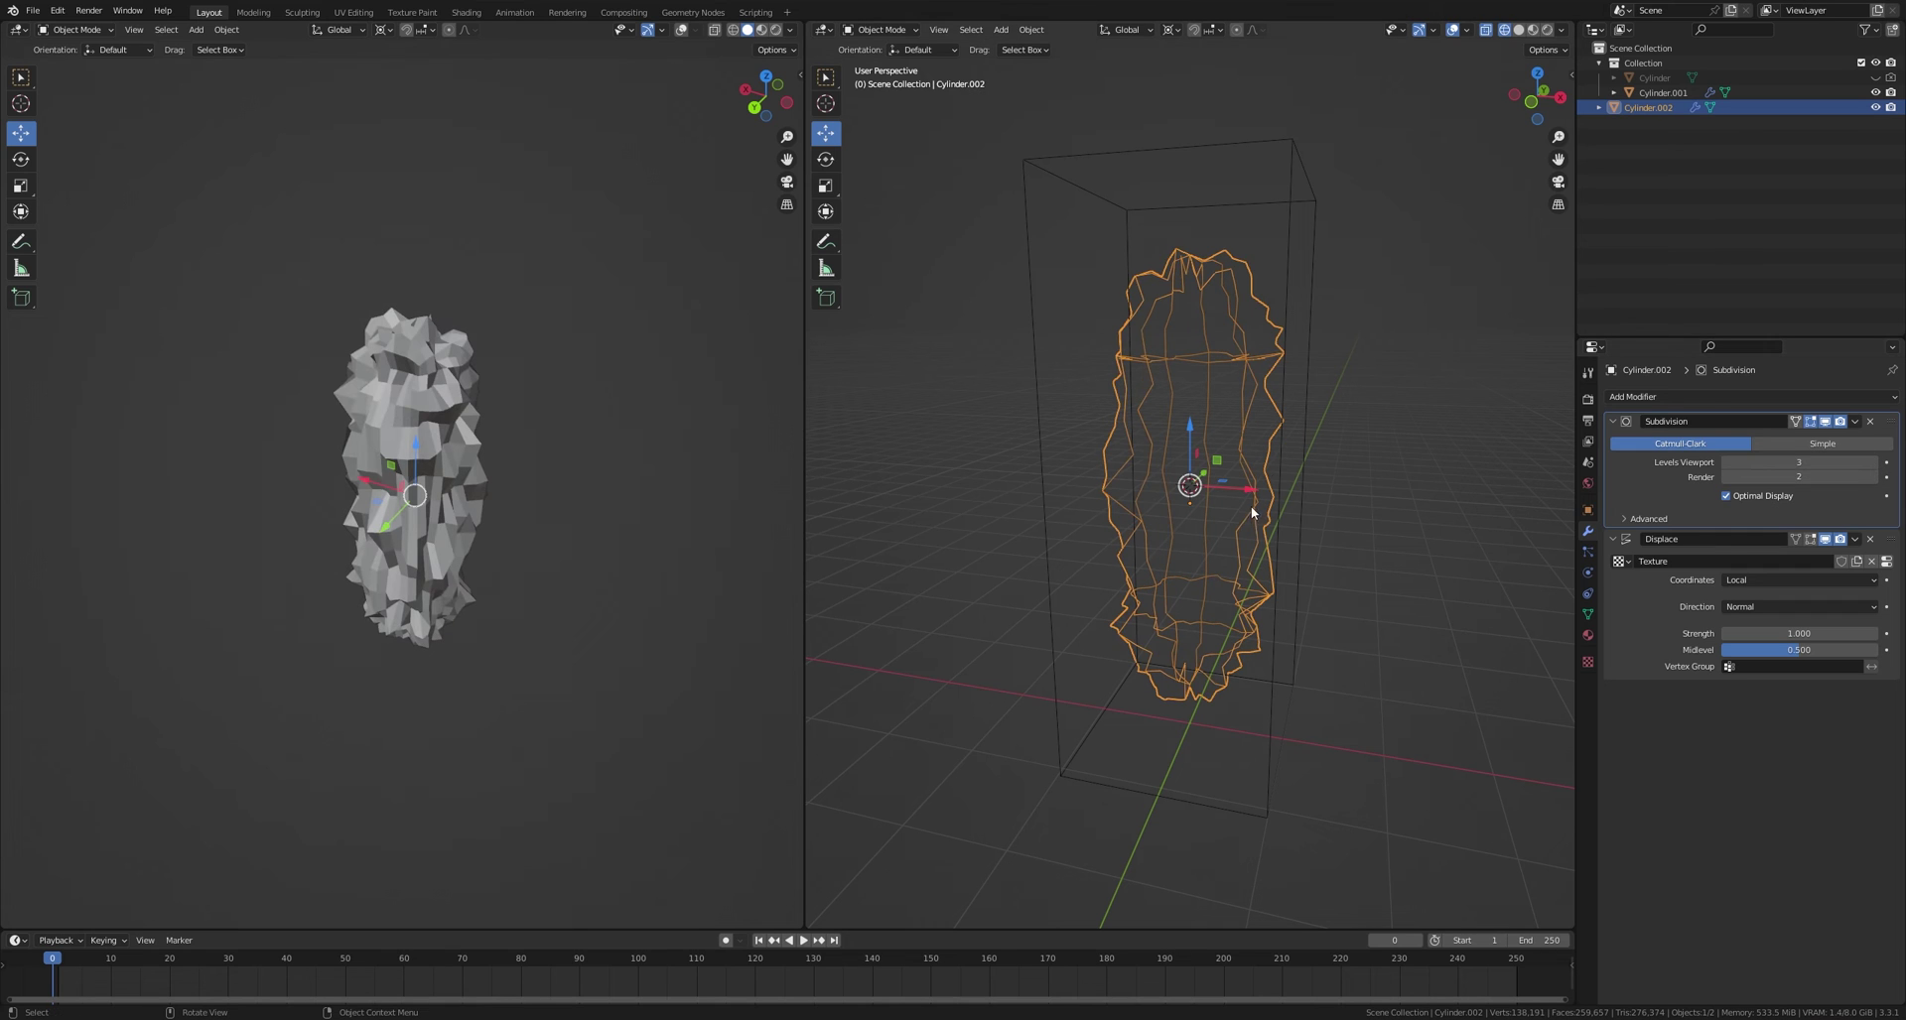
Step: Set the Clouds texture's Size to about 0.90 and shade the inner crystal smooth
{"action": "left_click", "coordinate": [1588, 662]}
{"action": "left_click_drag", "start_coordinate": [1757, 706], "coordinate": [1891, 706]}
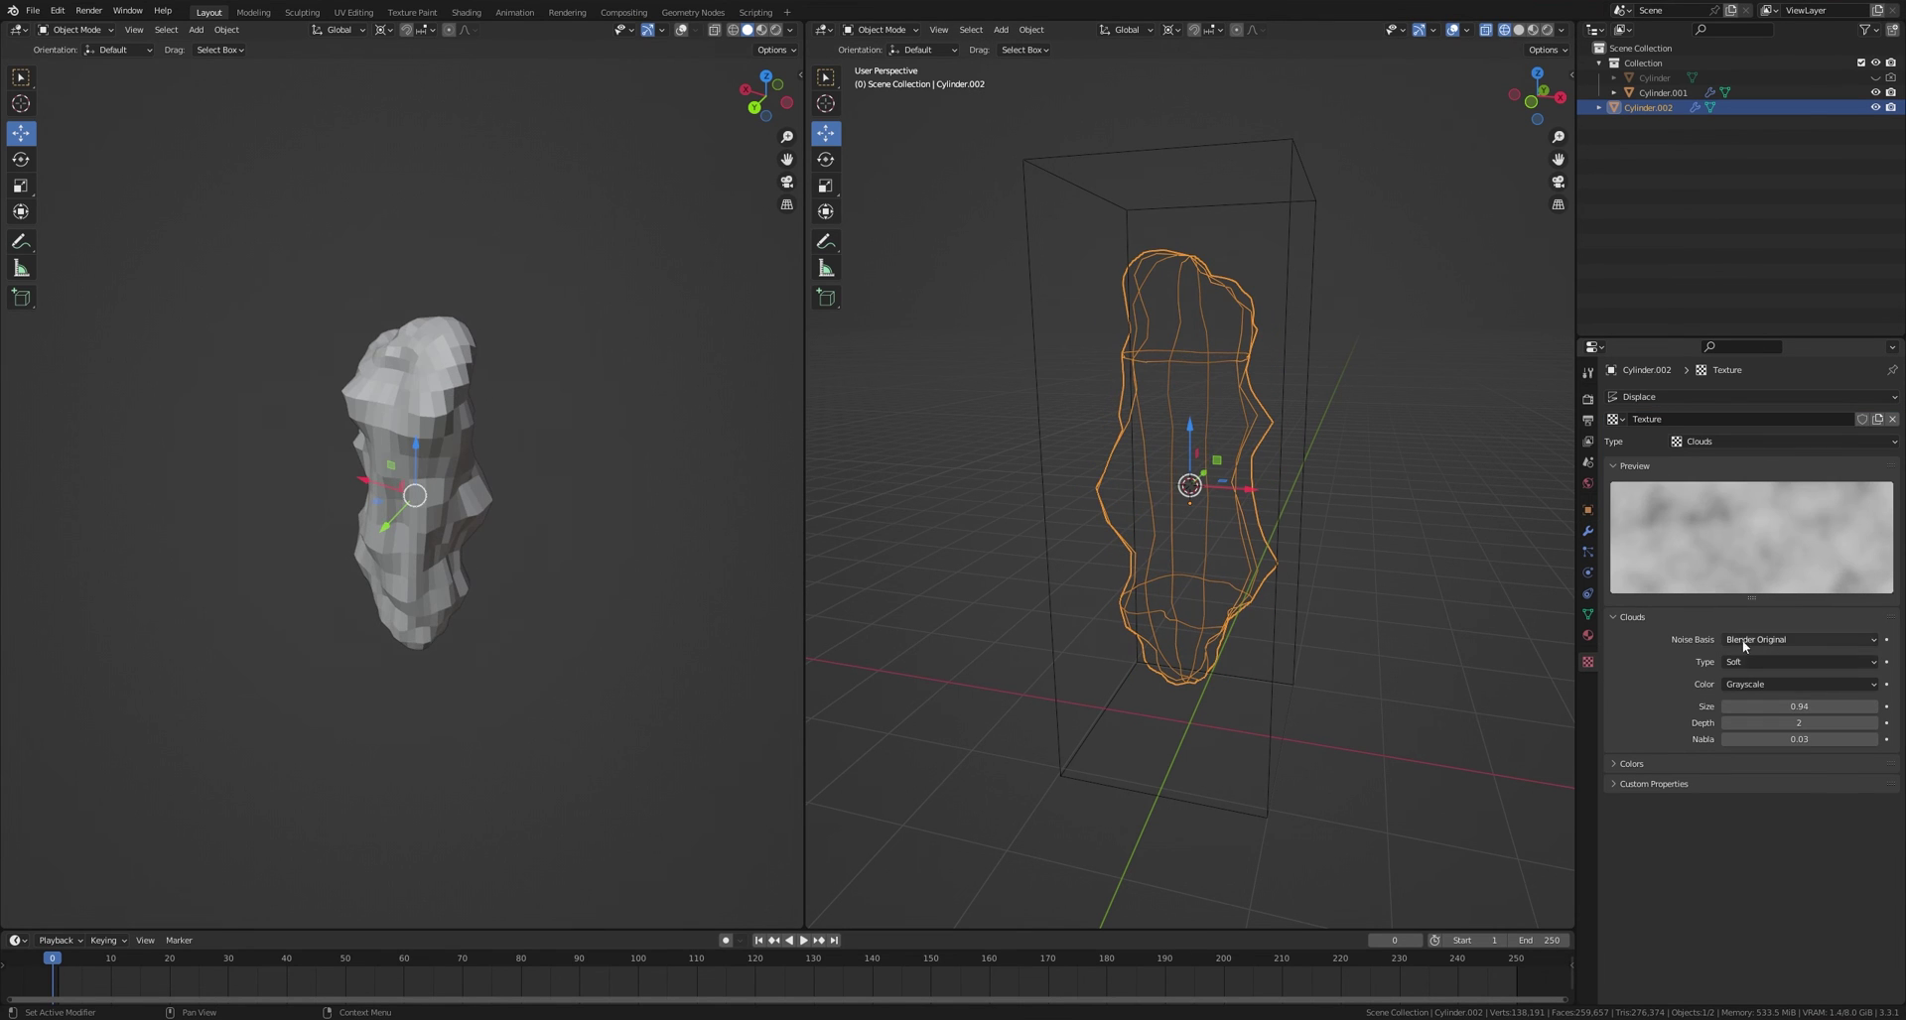
{"action": "right_click", "coordinate": [1220, 413]}
{"action": "left_click", "coordinate": [1221, 413]}
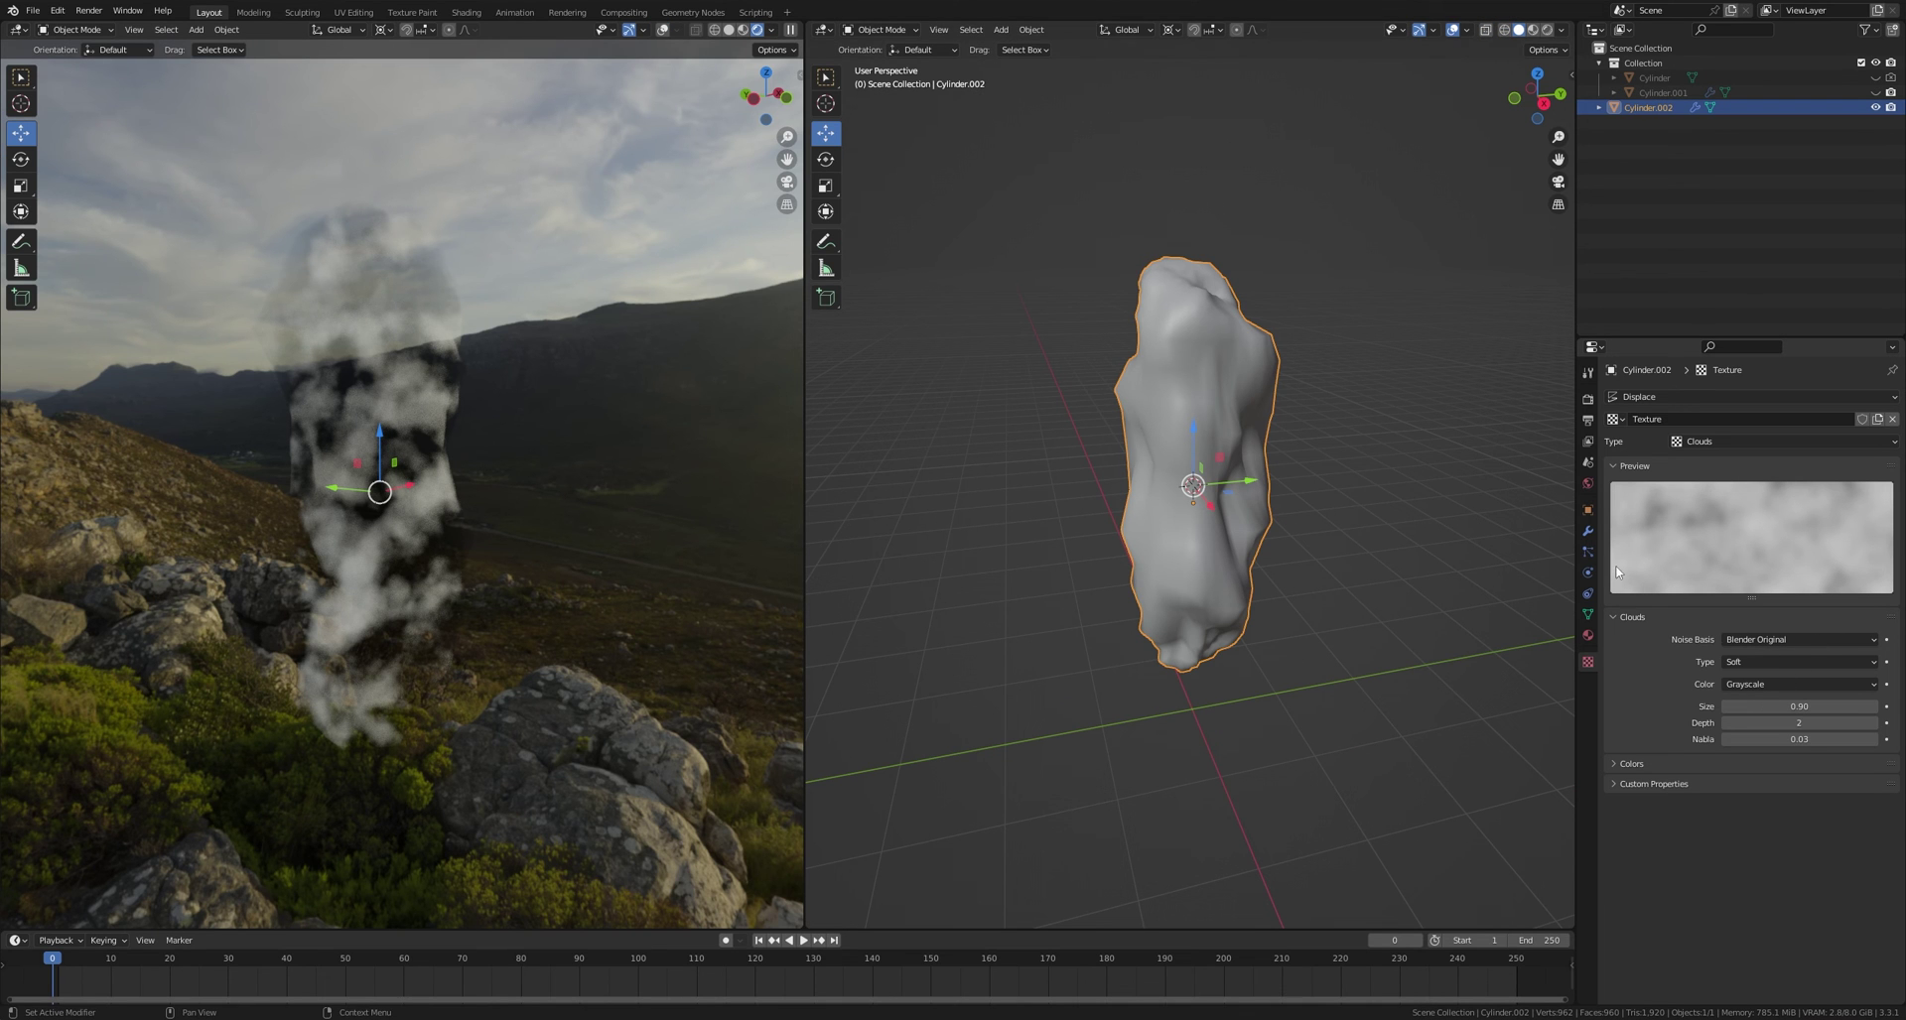
Step: Set the Displace modifier's Strength to 0.6 and save the file
{"action": "left_click", "coordinate": [1588, 532]}
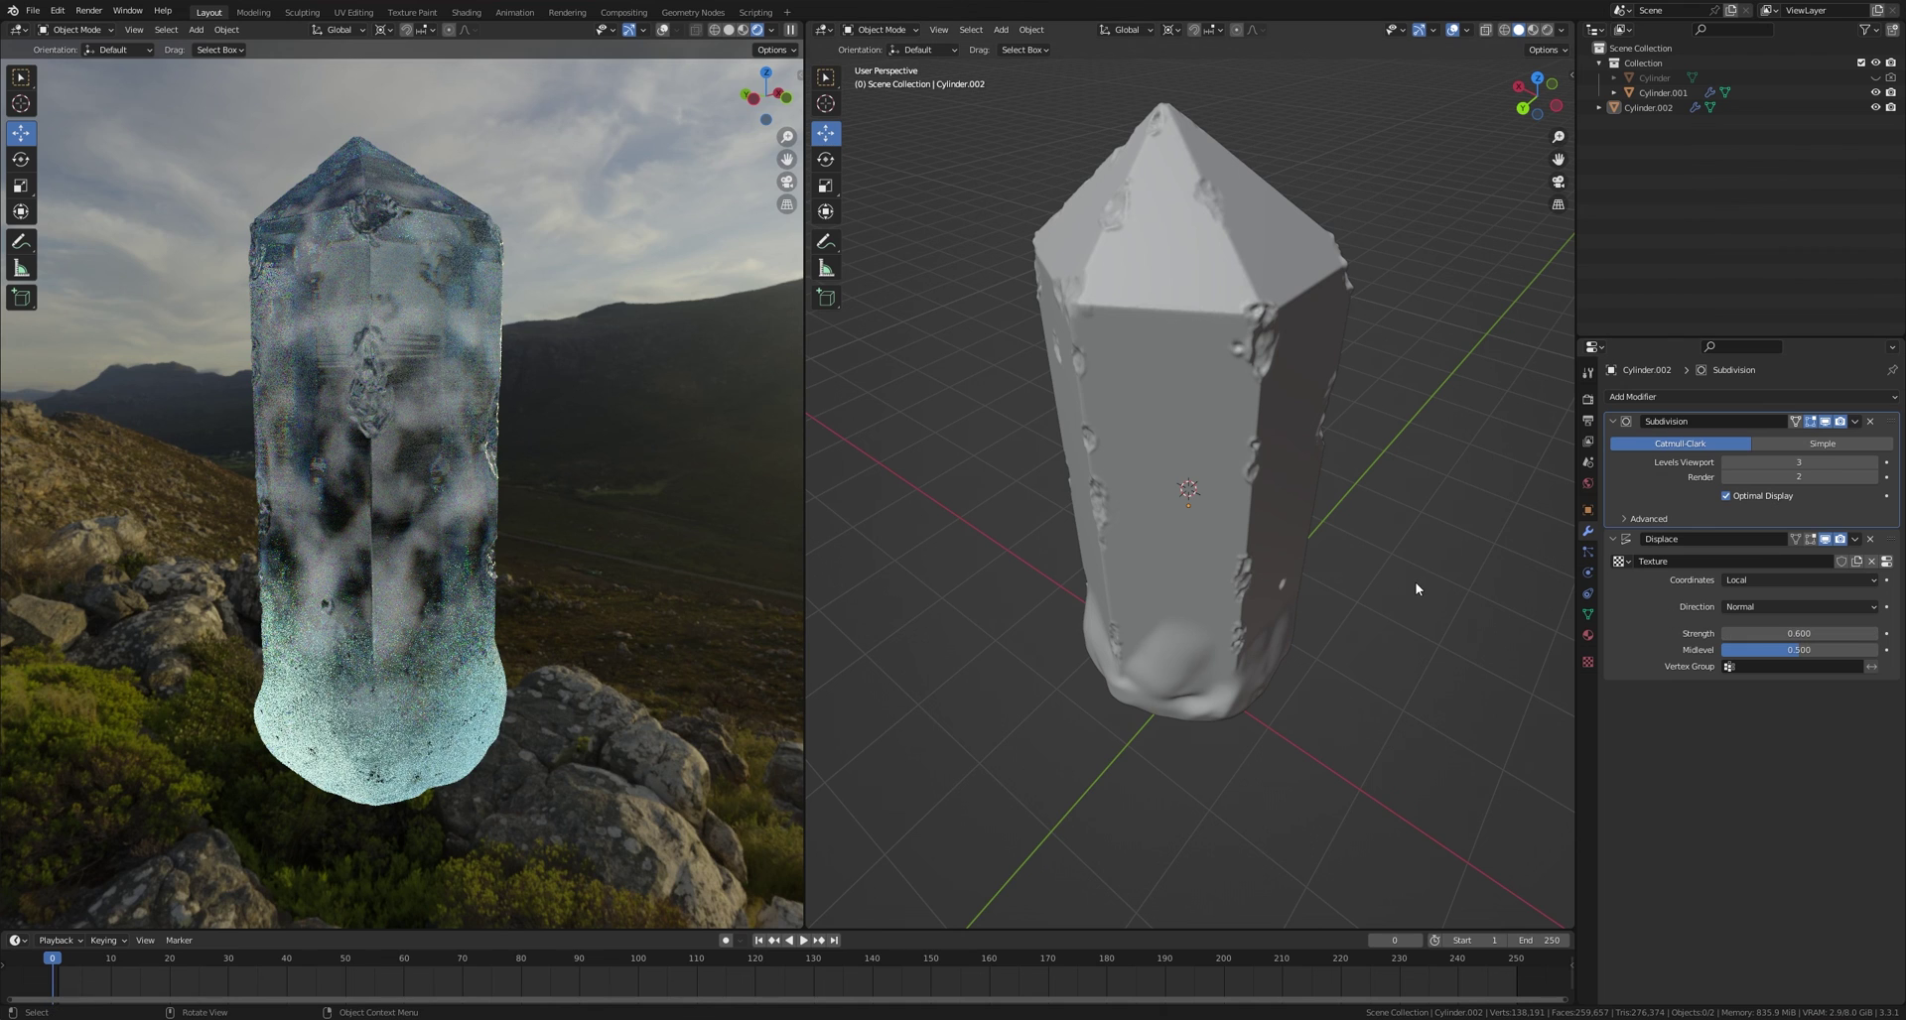
{"action": "key", "text": "ctrl+s"}
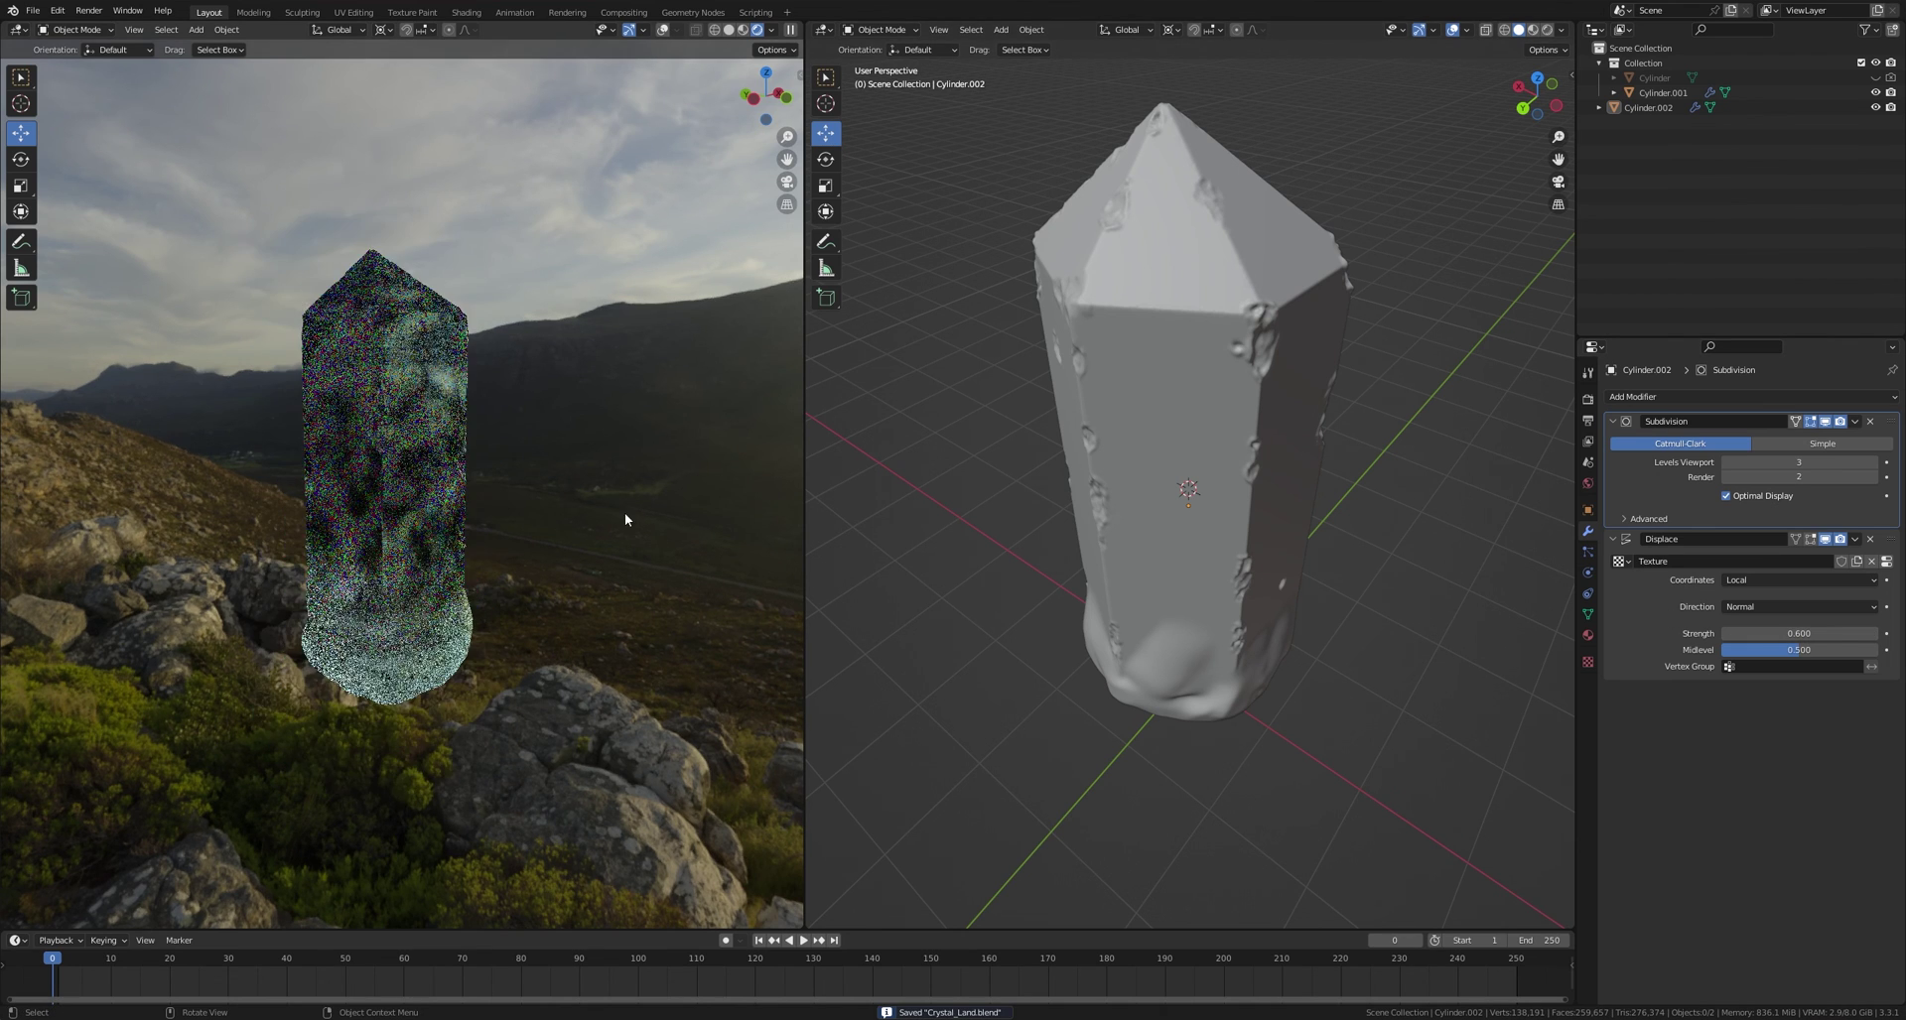